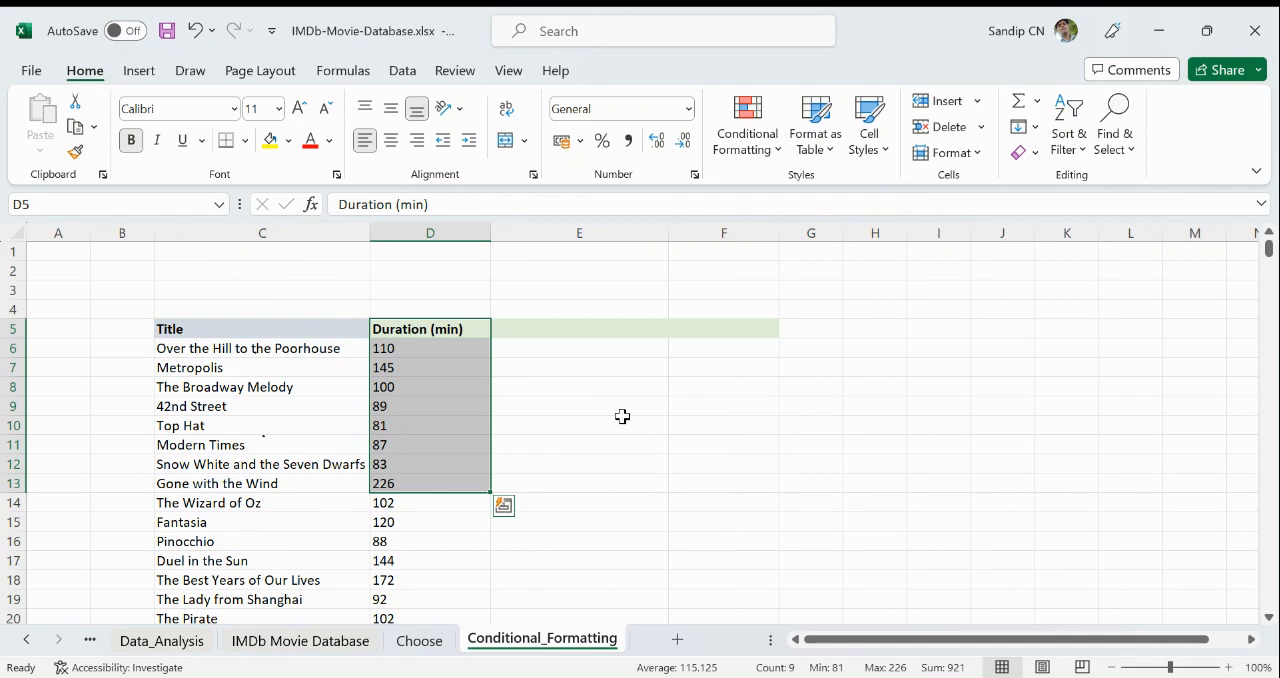
- Enter the header "Length" in cell E5, beside the Duration (min) header
left_click(588, 329)
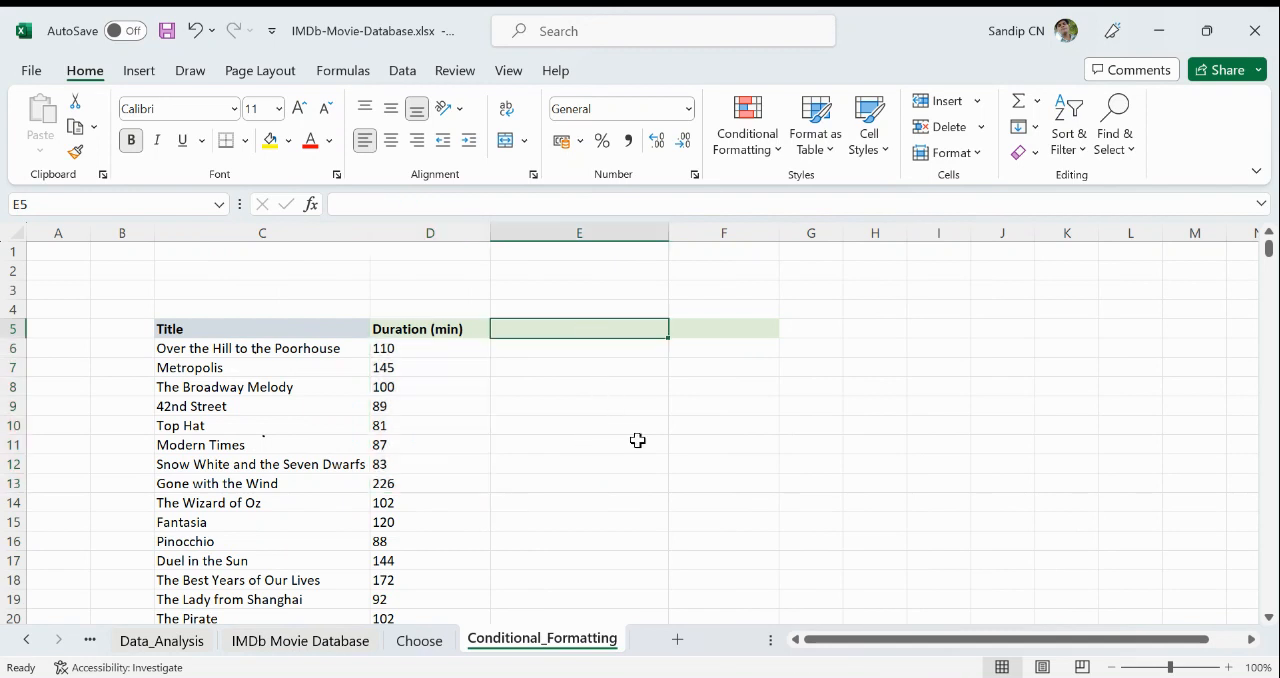
type("Lenght")
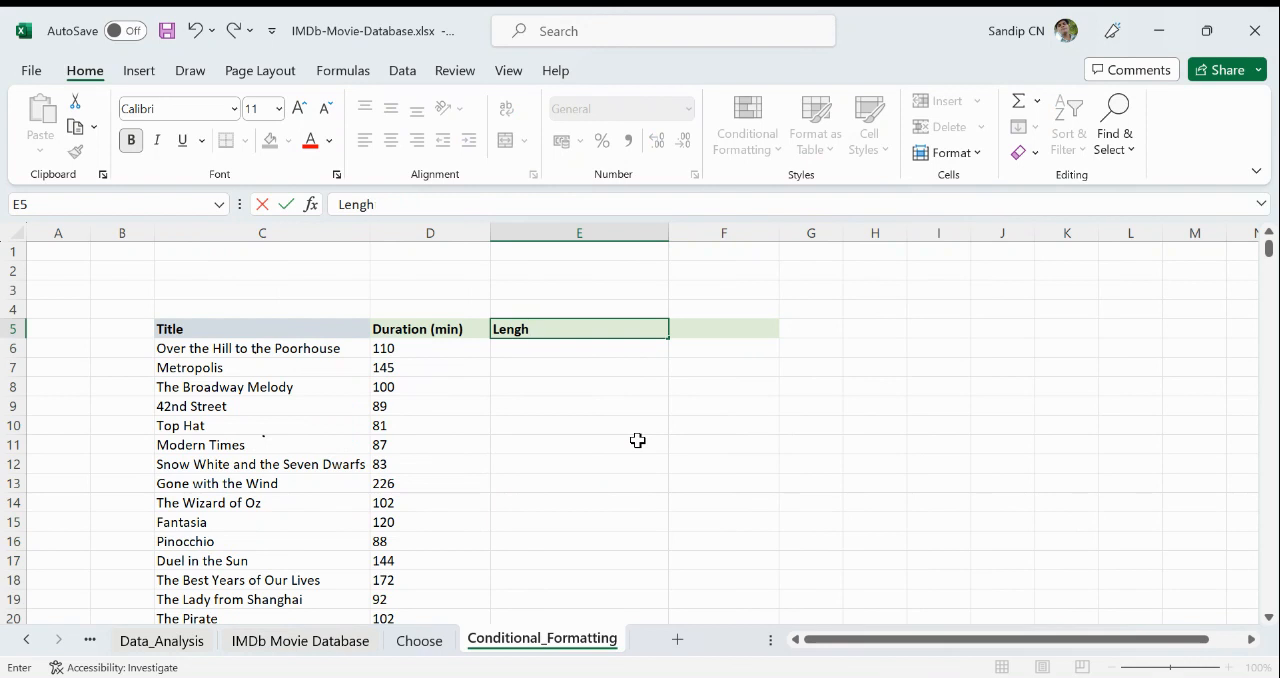
key("BackSpace")
key("Return")
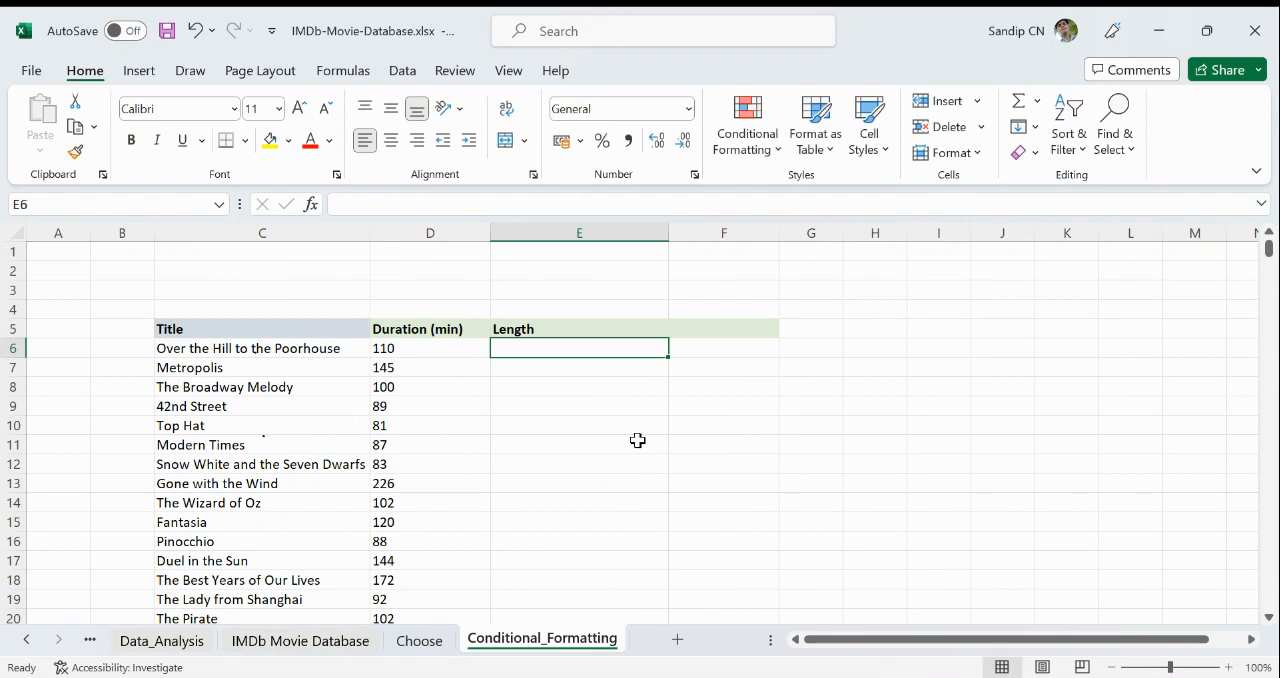
- Enter the formula =D6 in cell E6 and fill it down the whole Length column
left_click(768, 137)
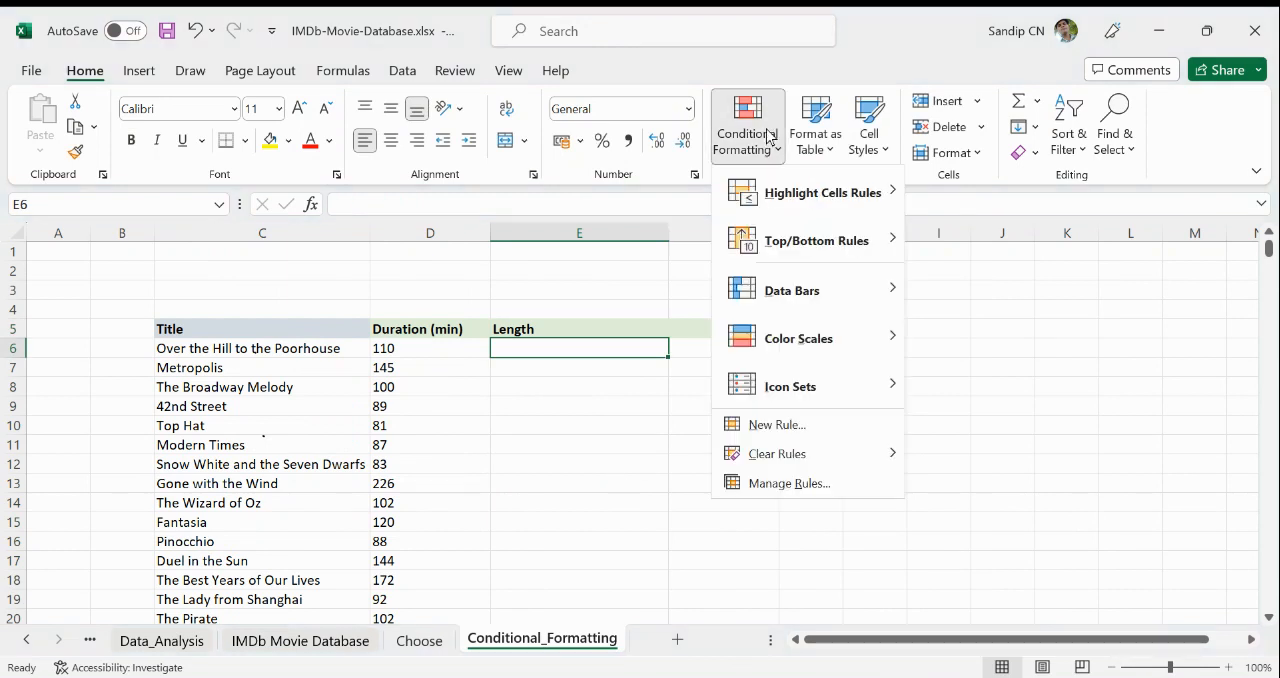
left_click(616, 420)
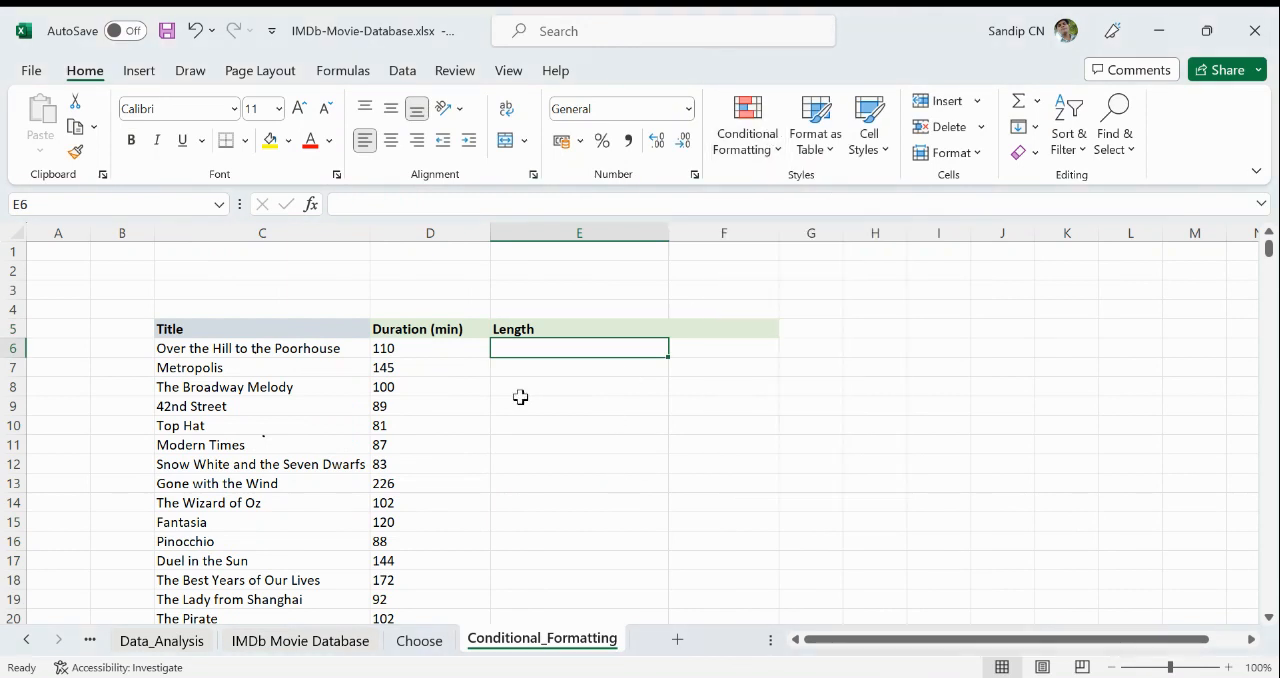
left_click(426, 352)
left_click(572, 354)
type("=")
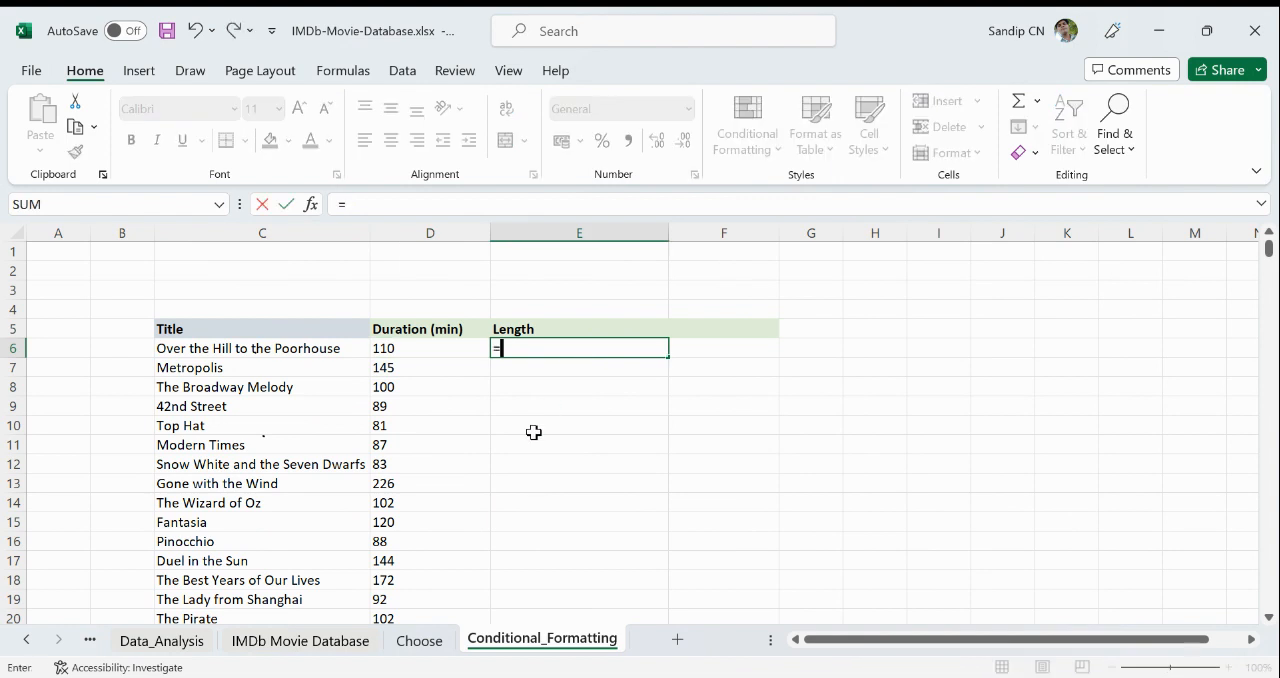
left_click(416, 347)
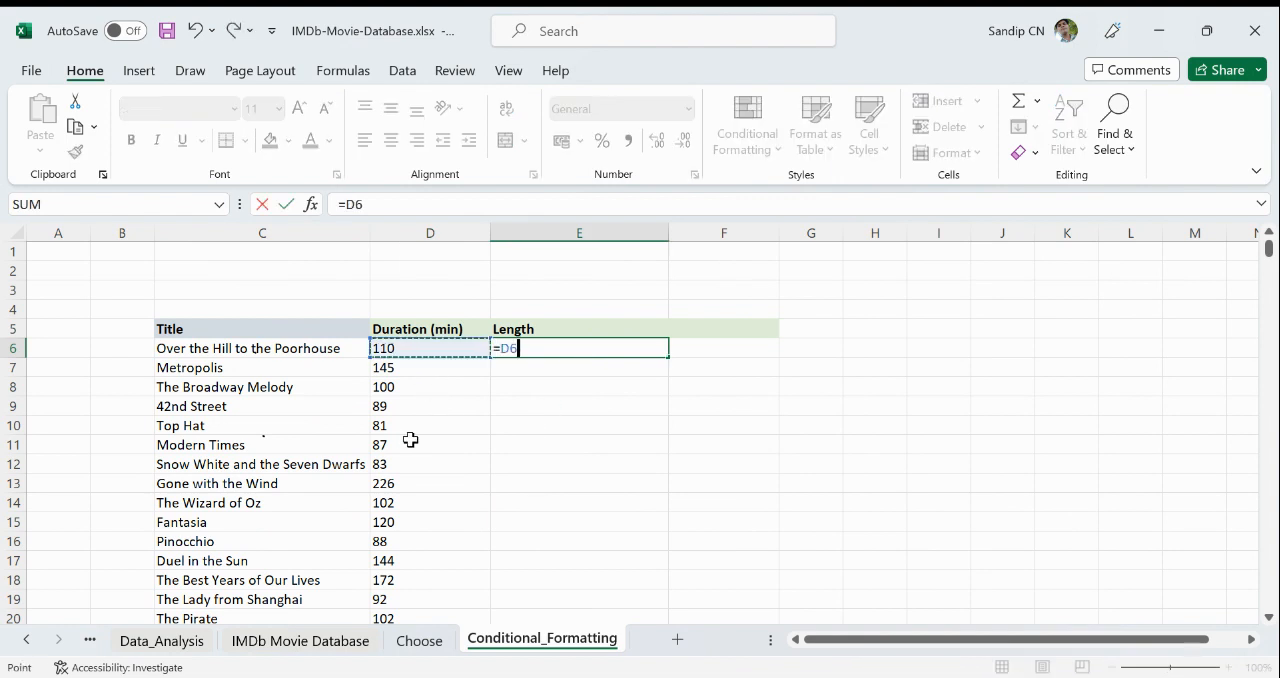
key("Return")
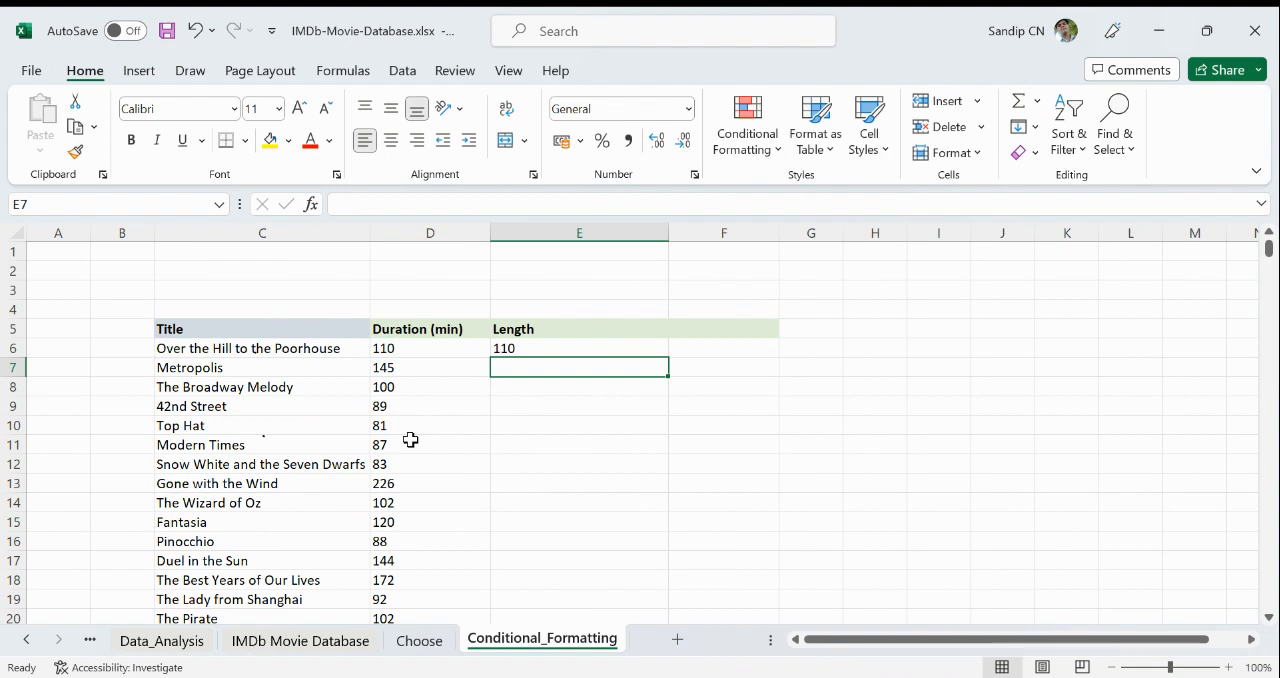
left_click(591, 348)
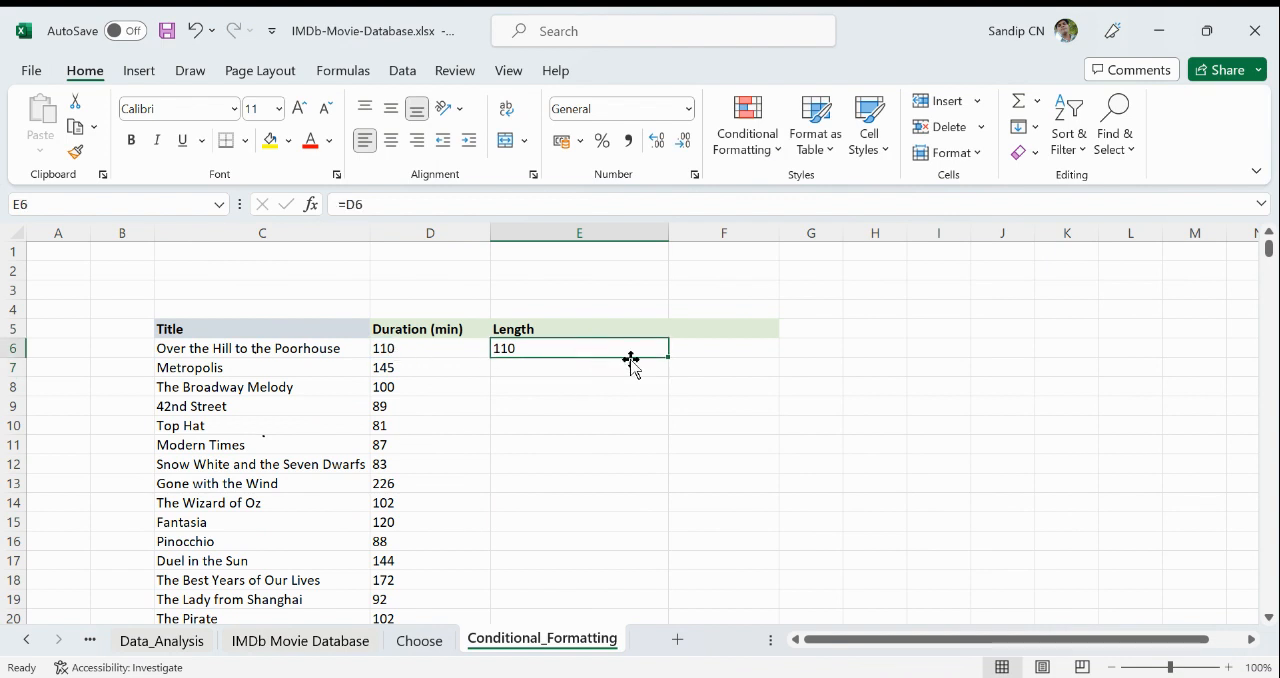
double_click(669, 354)
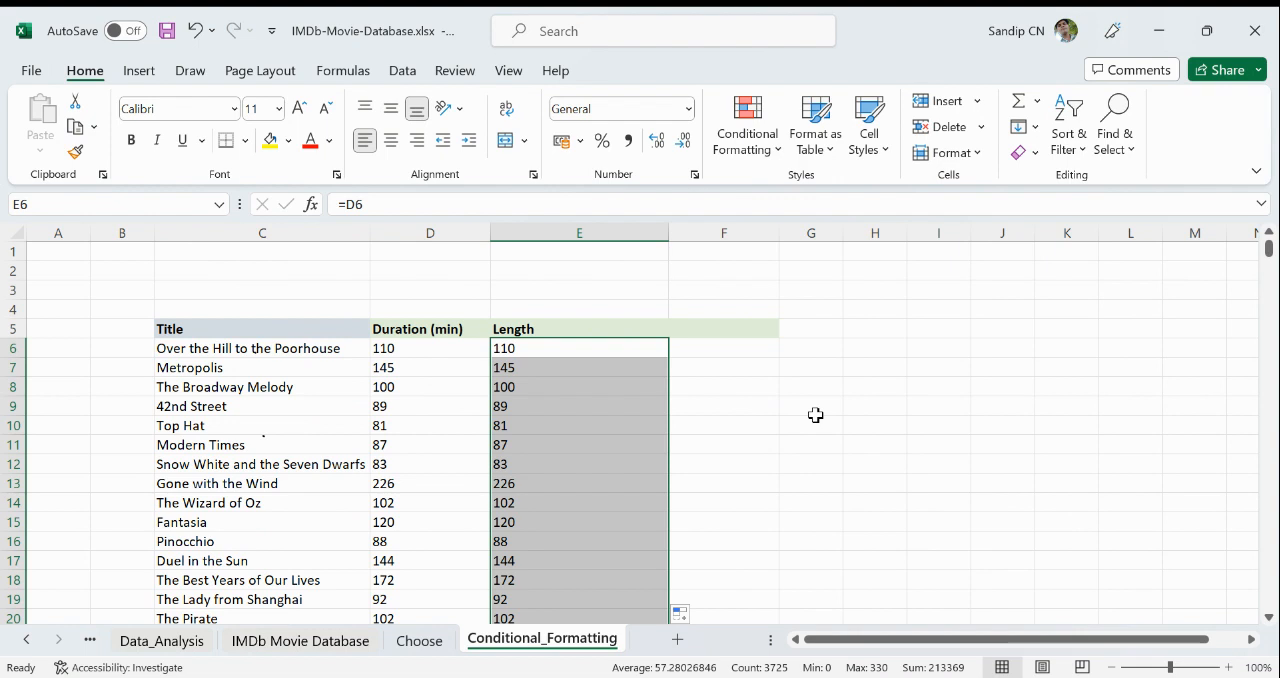
left_click(890, 462)
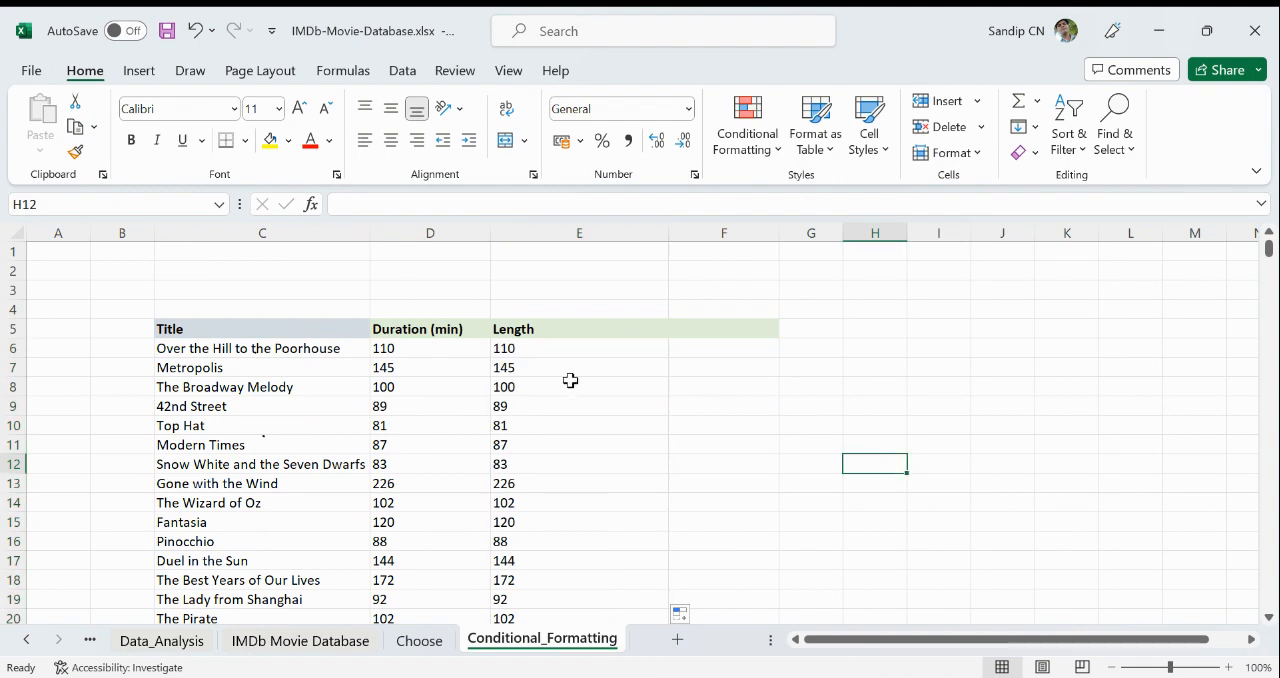
- Apply red gradient-fill data bars to all Length values from E6 down to the end of the column
left_click(566, 349)
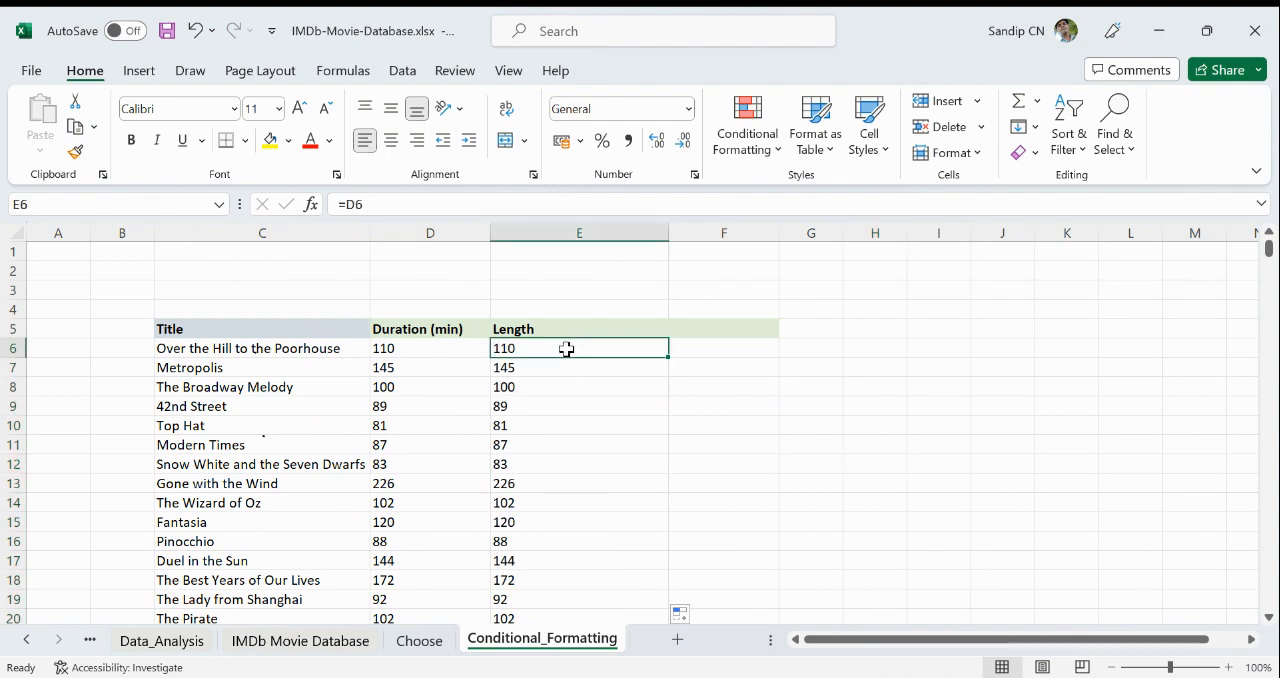
key("ctrl+shift+Down")
scroll(687, 357, "up", 20)
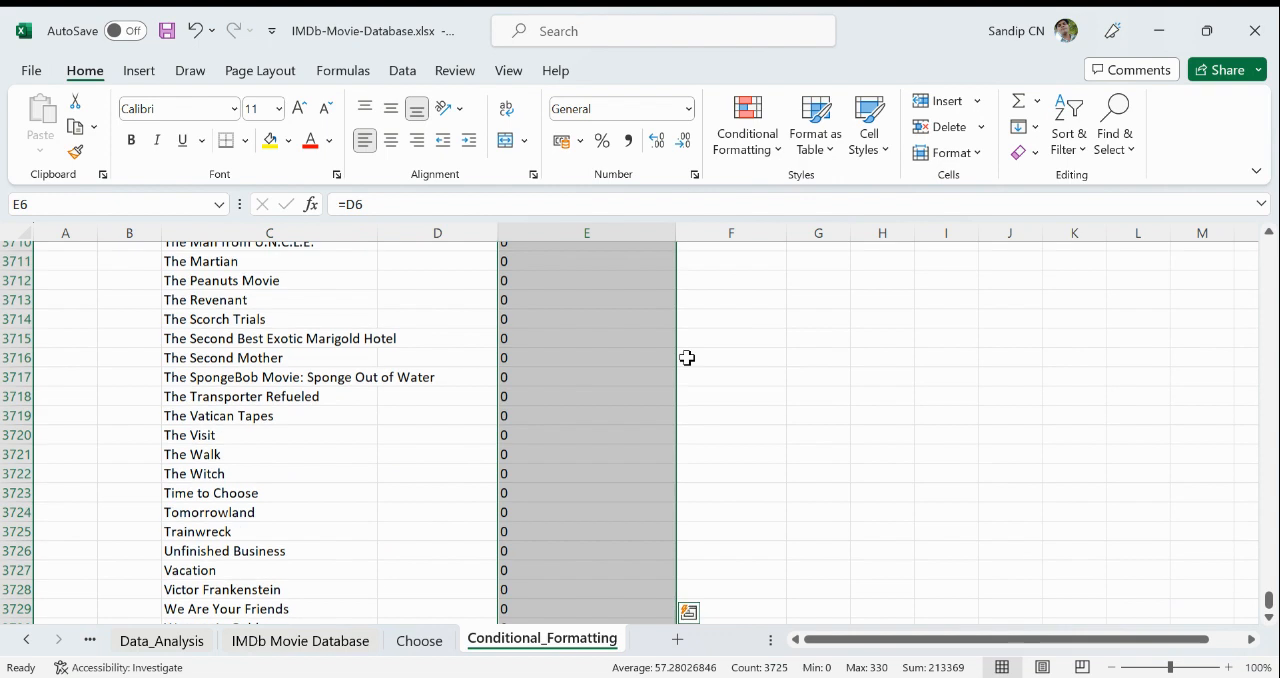
scroll(687, 357, "up", 20)
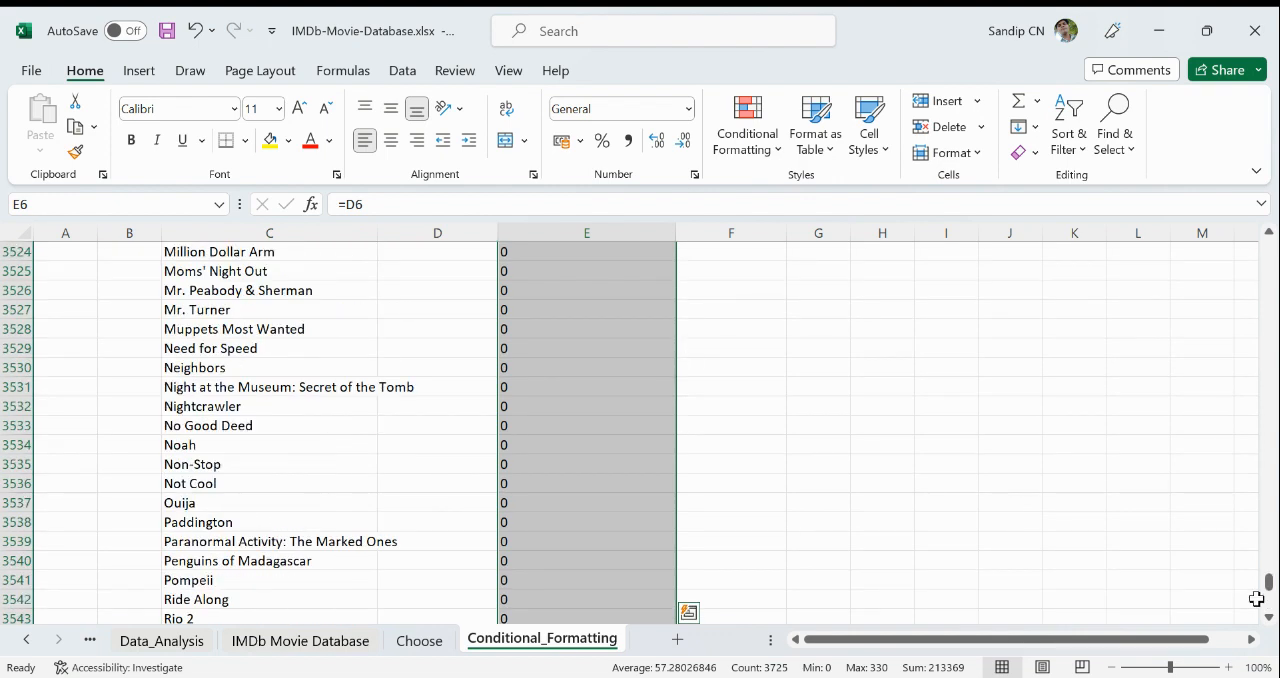
left_click_drag(1272, 588, 1270, 248)
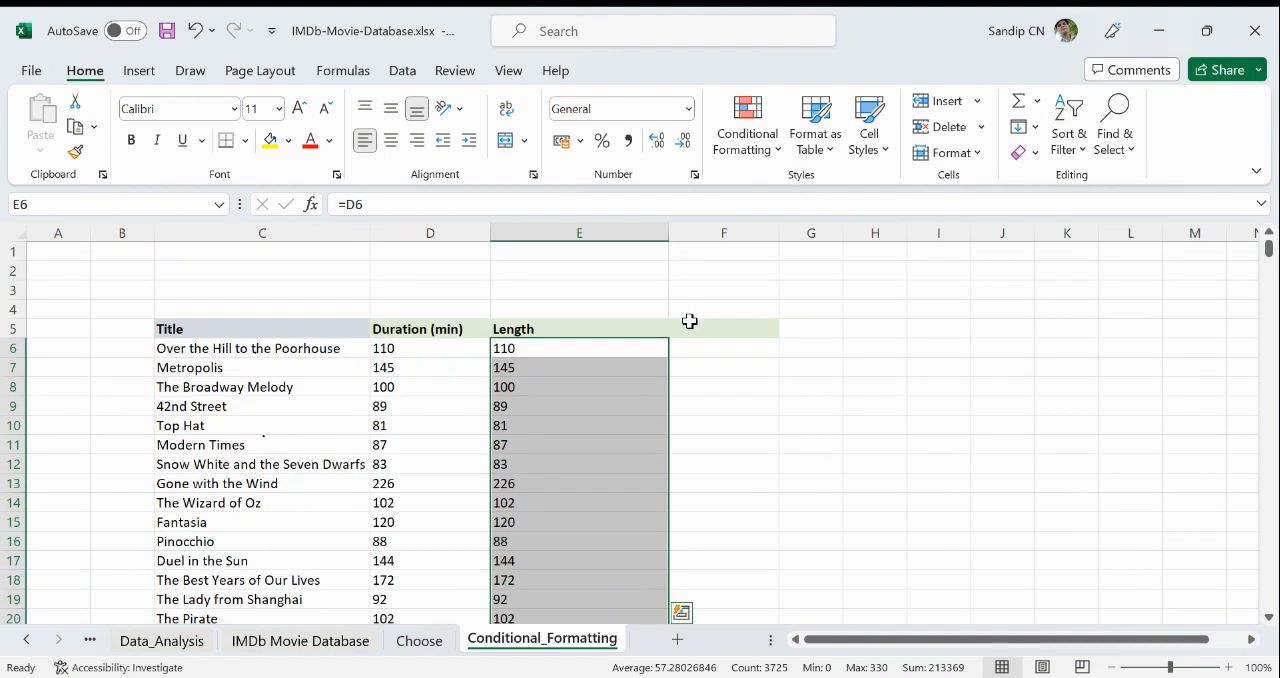
left_click(760, 160)
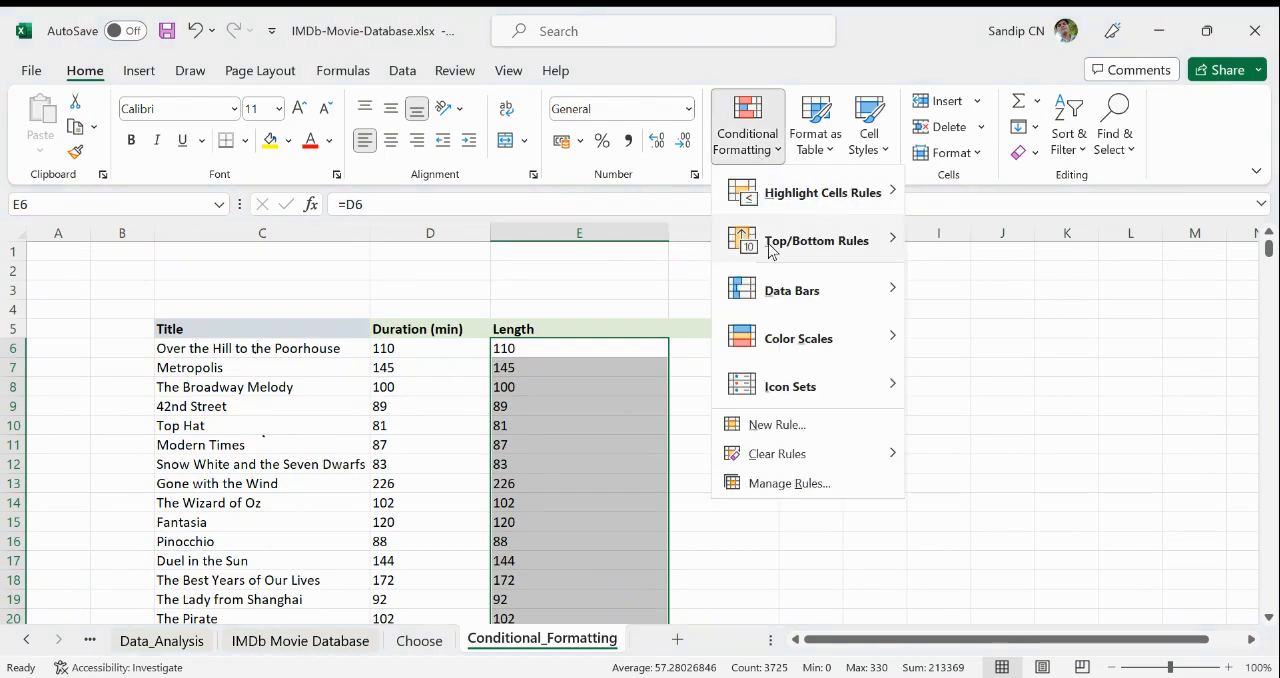
mouse_move(778, 294)
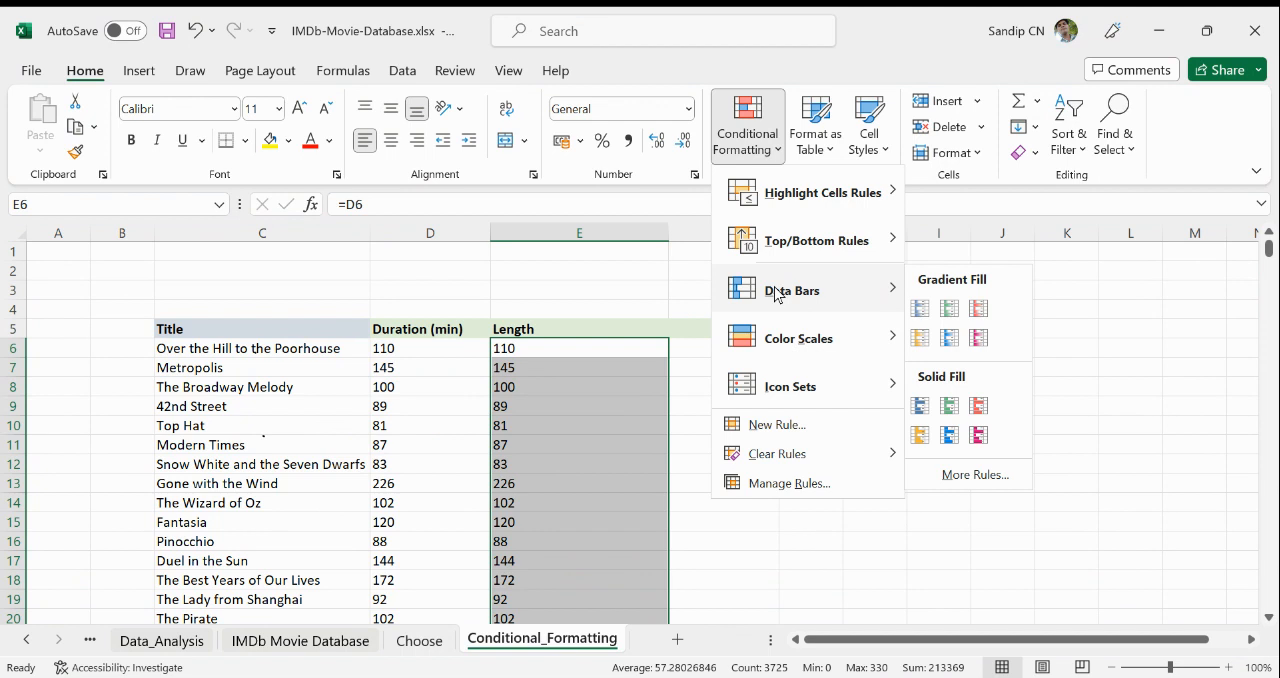
left_click(982, 312)
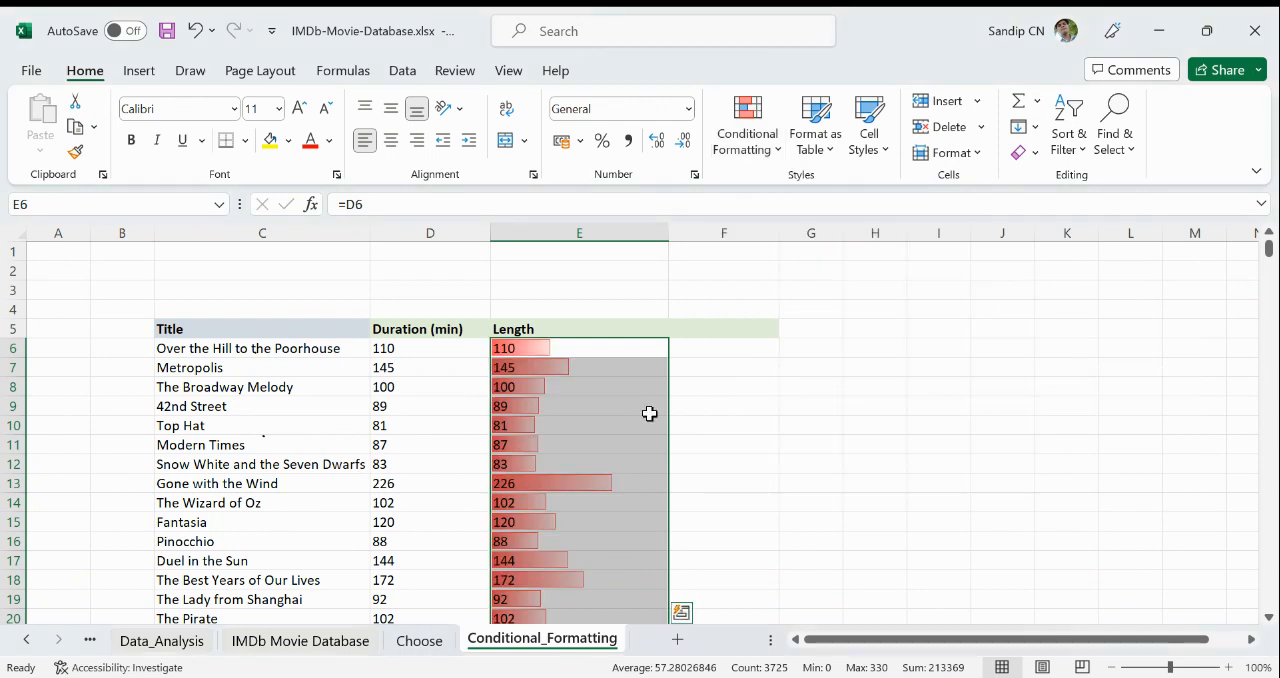
scroll(578, 368, "down", 2)
scroll(575, 369, "up", 2)
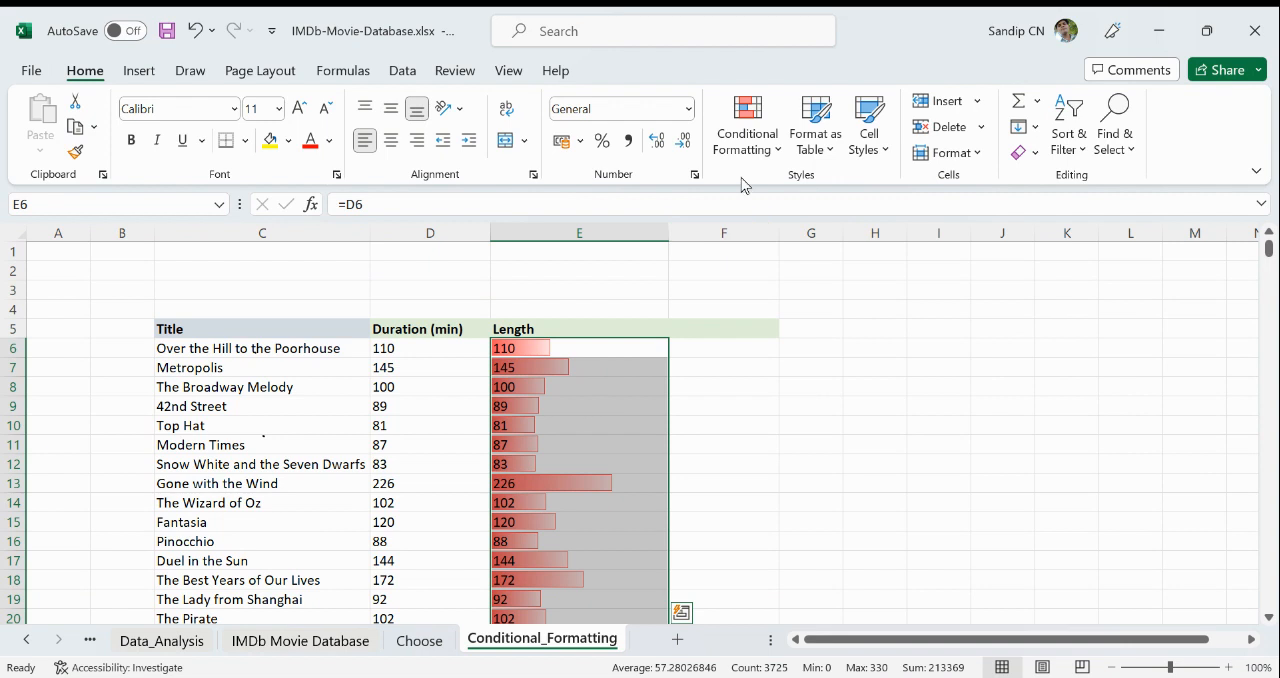
- Edit the Length column's data bar rule to show yellow gradient bars without the numbers, and widen column E
left_click(760, 152)
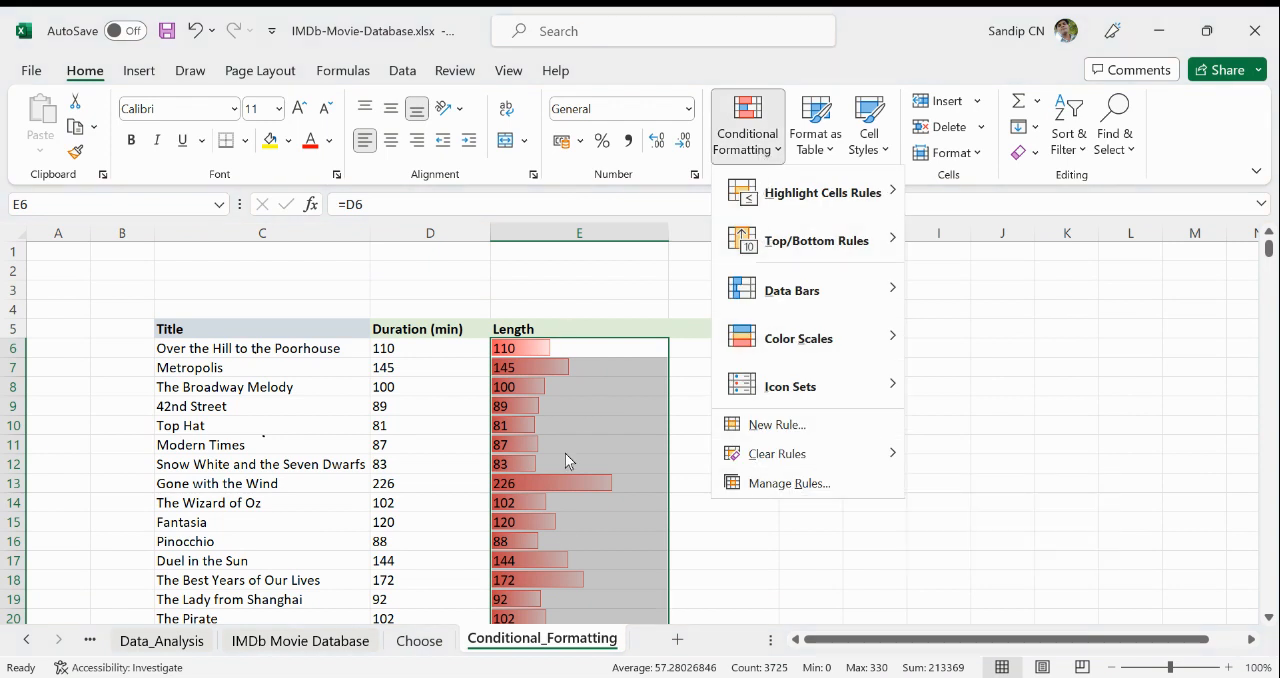
left_click(795, 483)
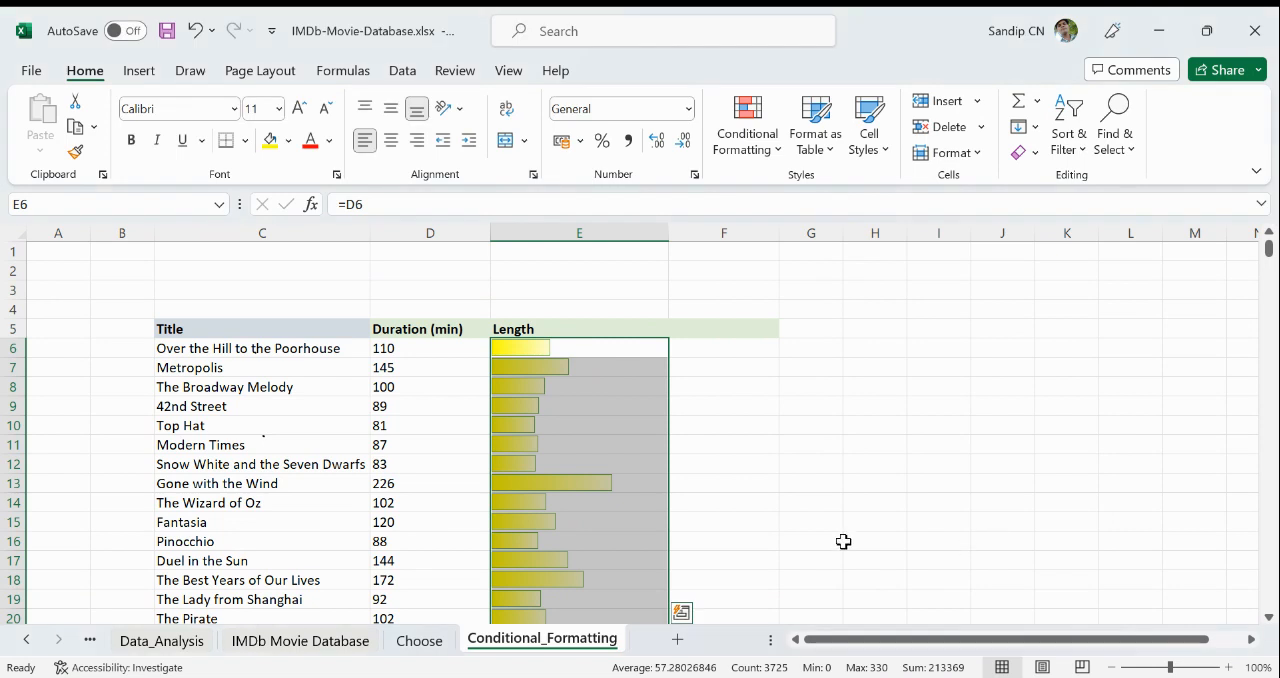
left_click(848, 541)
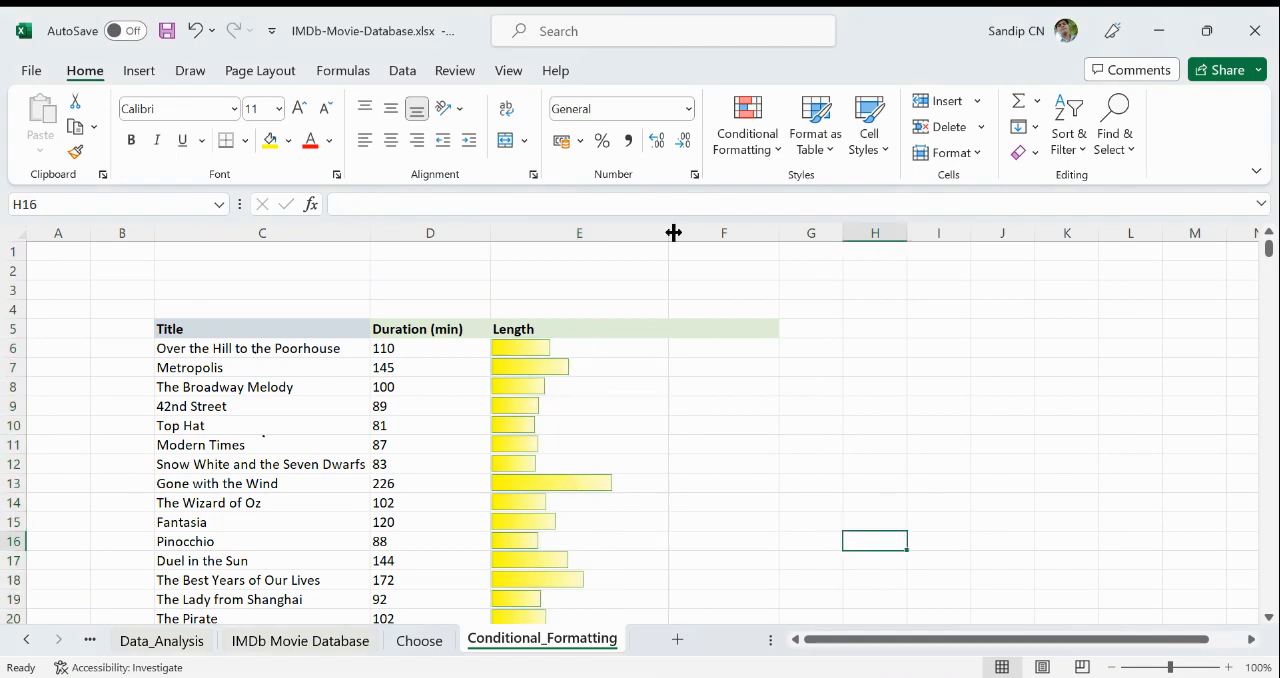
left_click_drag(673, 232, 849, 245)
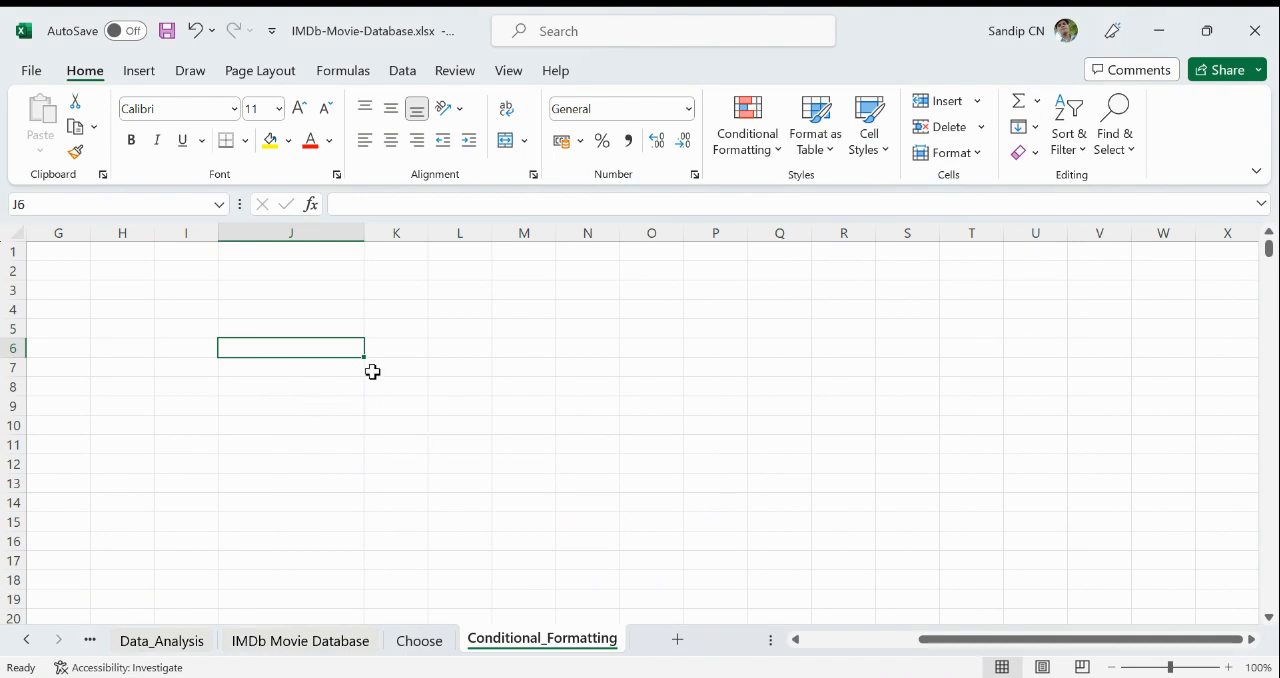
- Enter the title AMAZON in cell J5, in the empty area beyond the movie table
left_click(300, 334)
type("A")
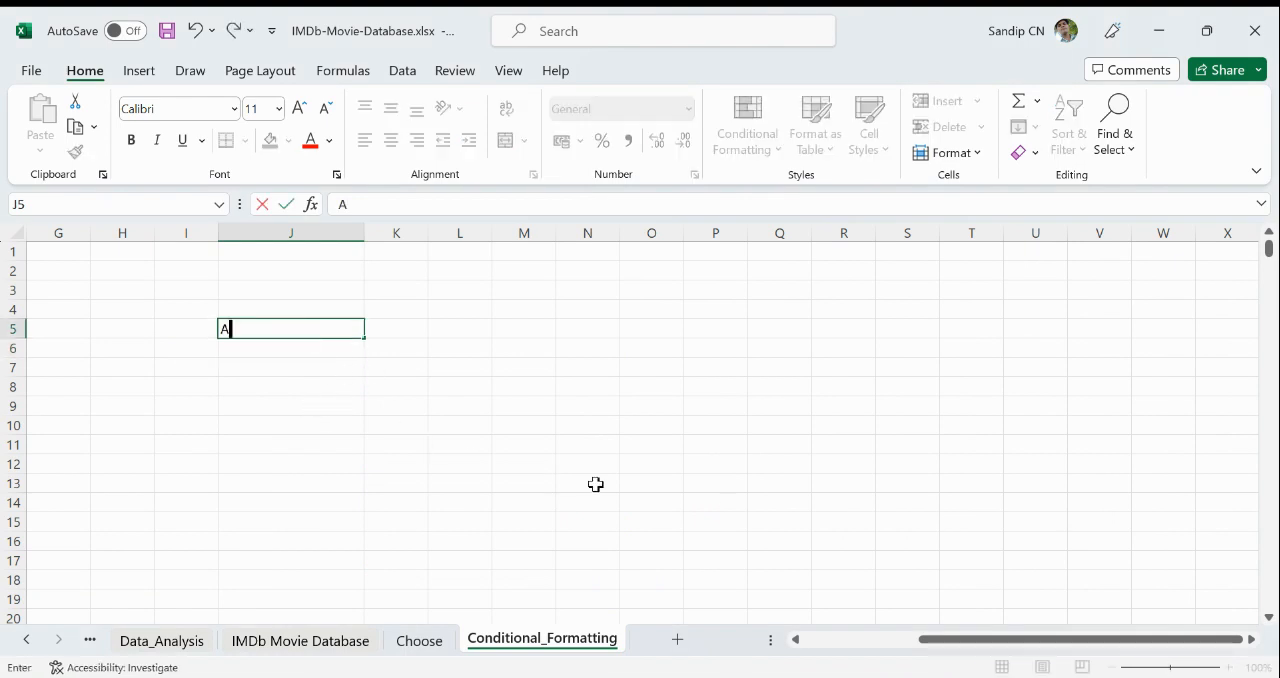
type("MAZON")
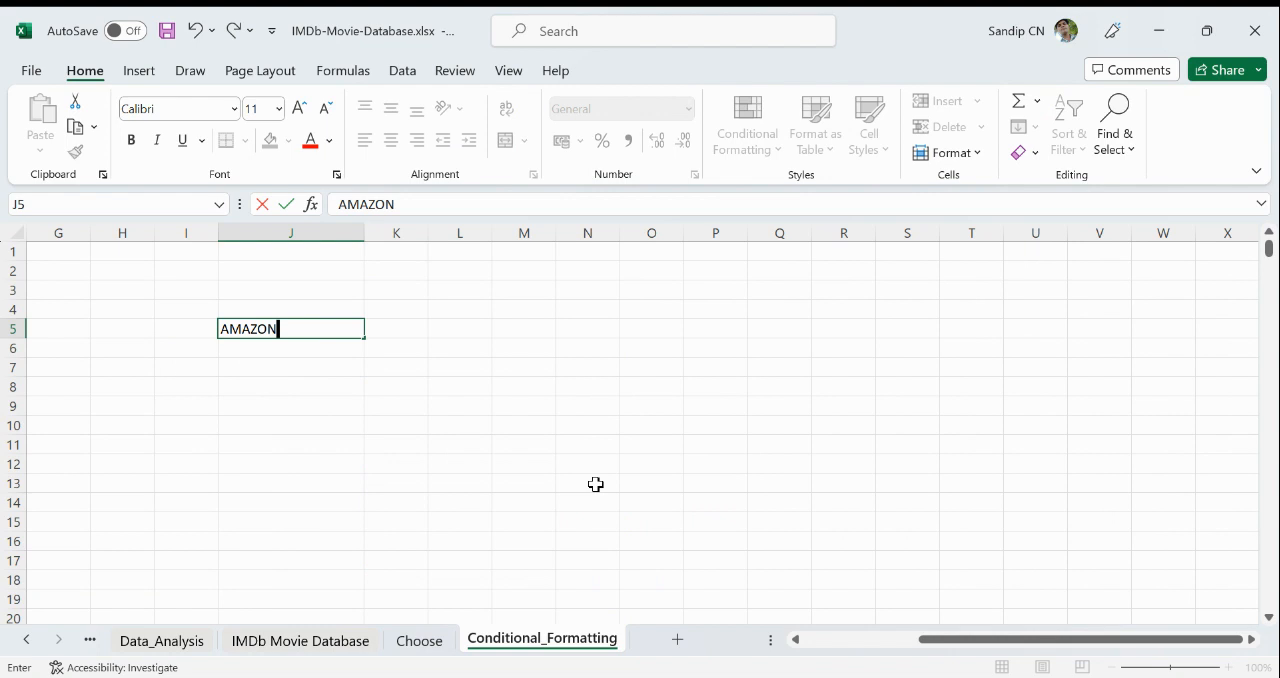
key("Return")
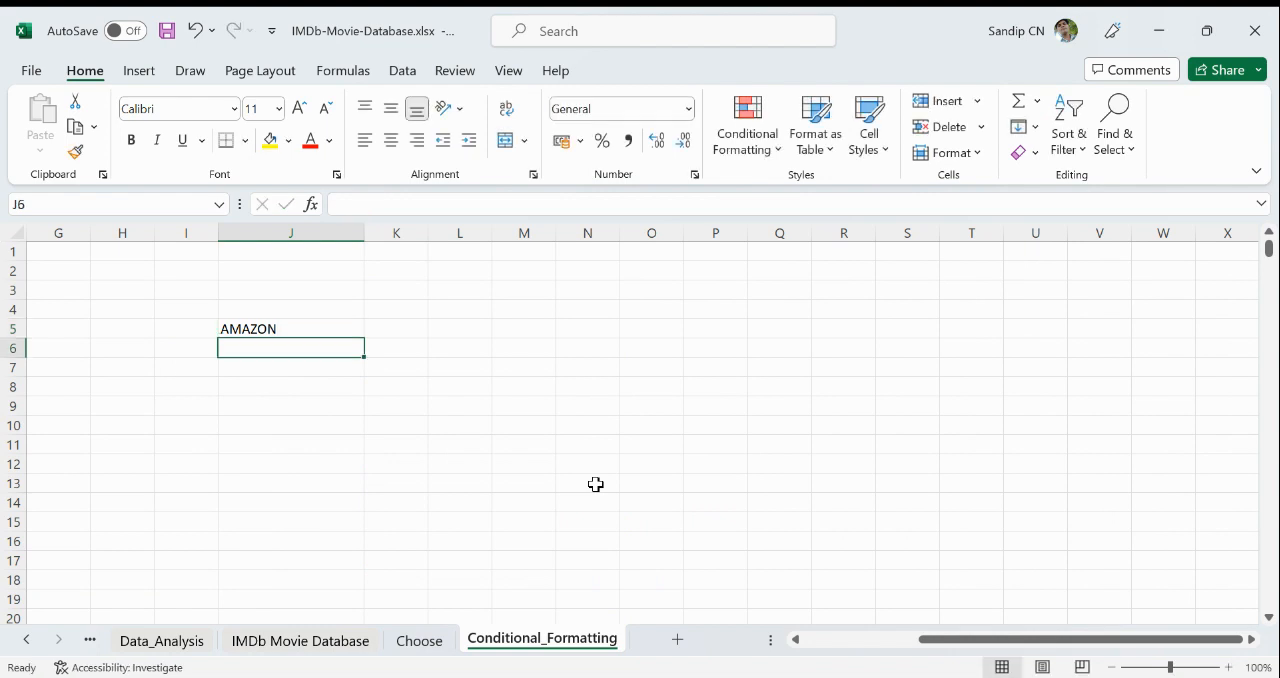
- Enter JANUARY in cell J7 and fill the month series down to DECEMBER in J18
key("Down")
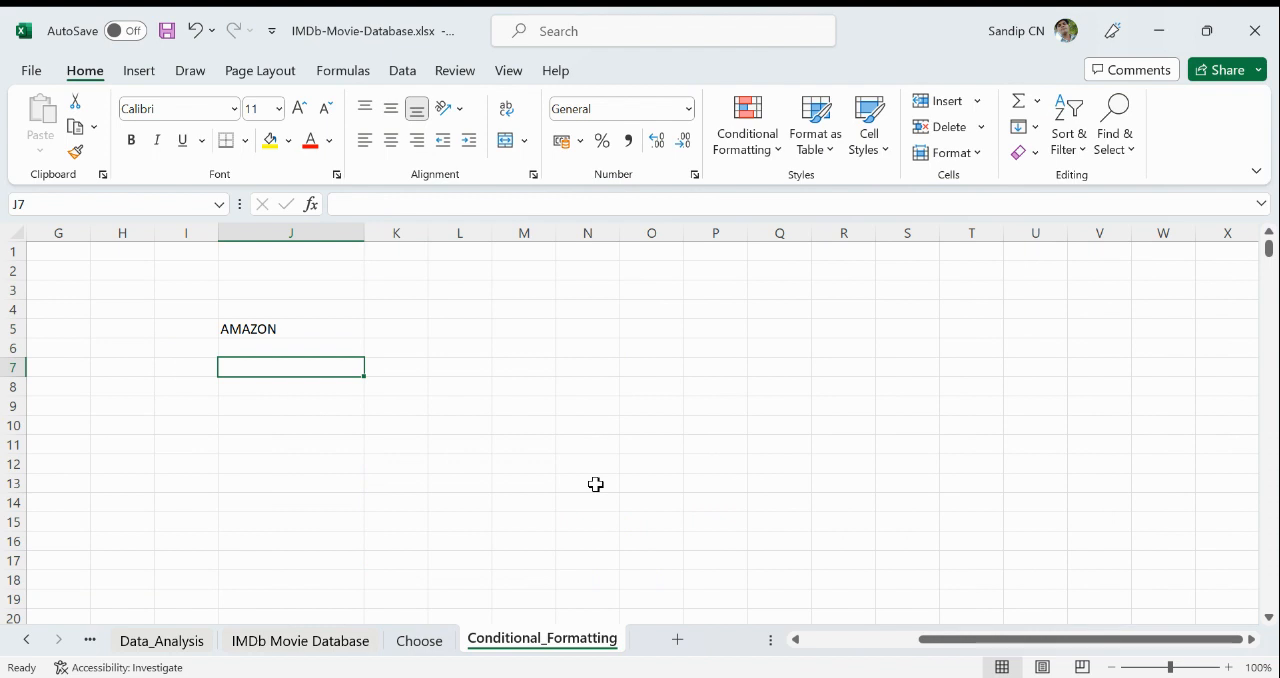
type("JA")
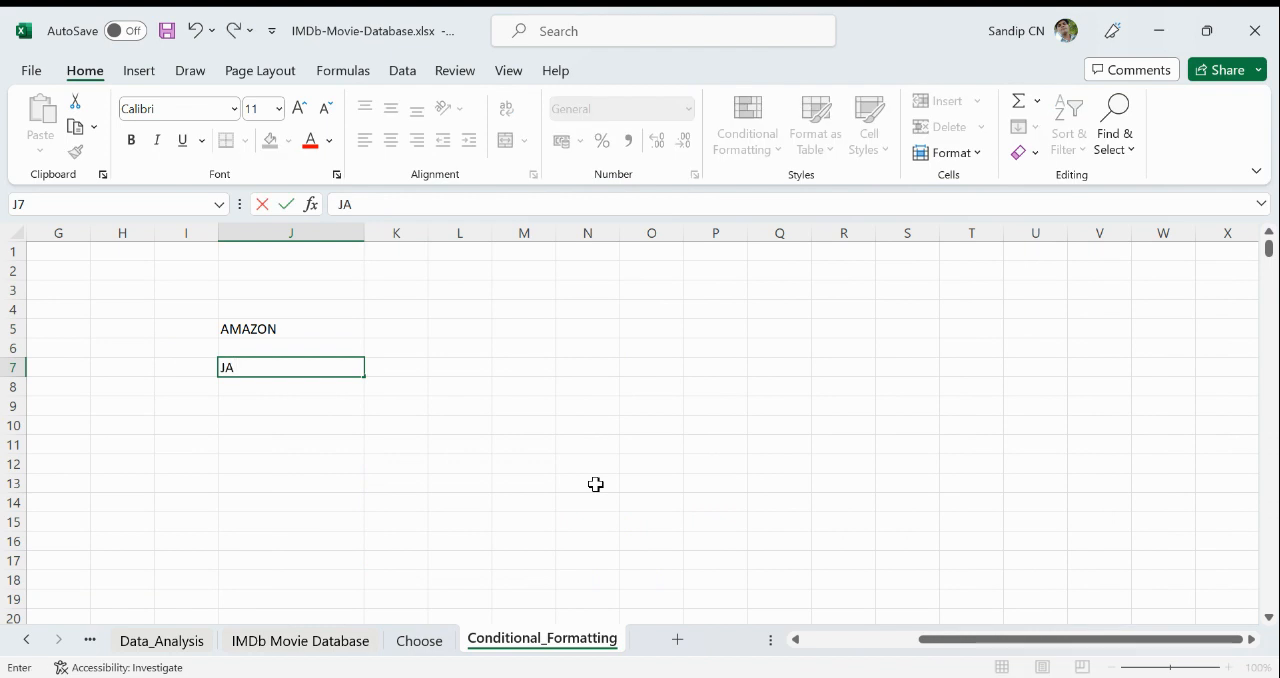
type("NUARY")
key("Return")
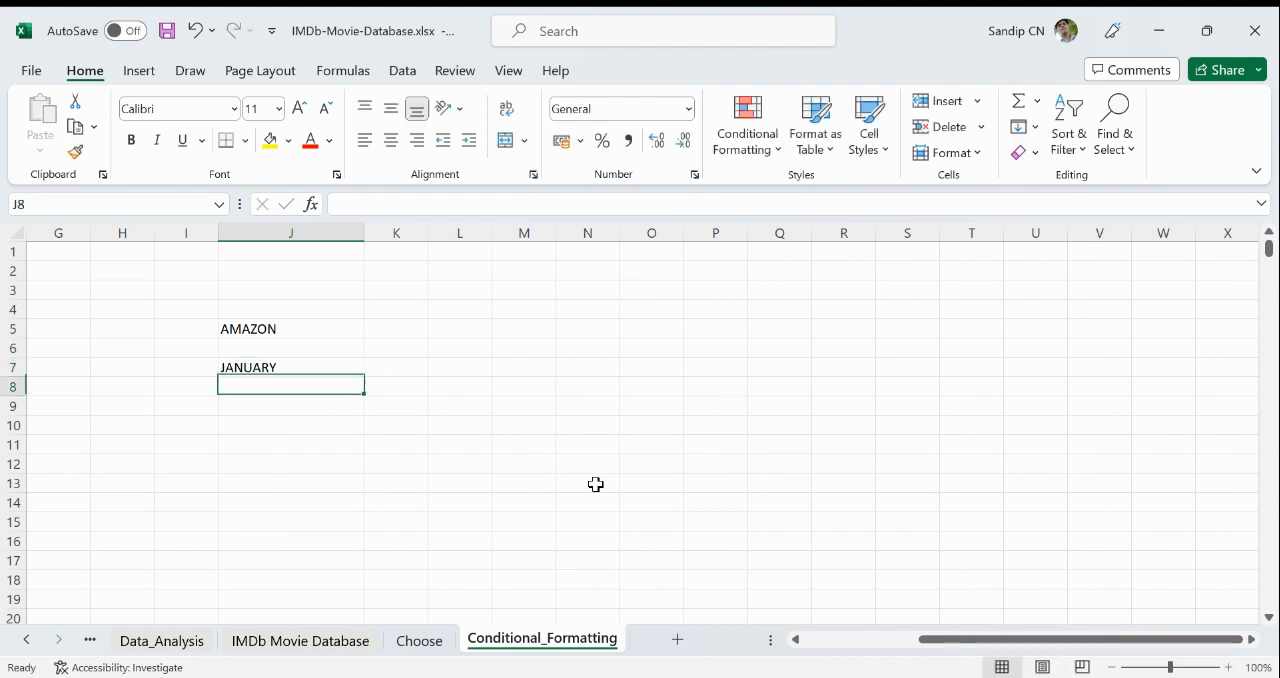
left_click(330, 367)
left_click_drag(364, 373, 357, 423)
scroll(448, 503, "up", 1)
scroll(448, 503, "up", 2)
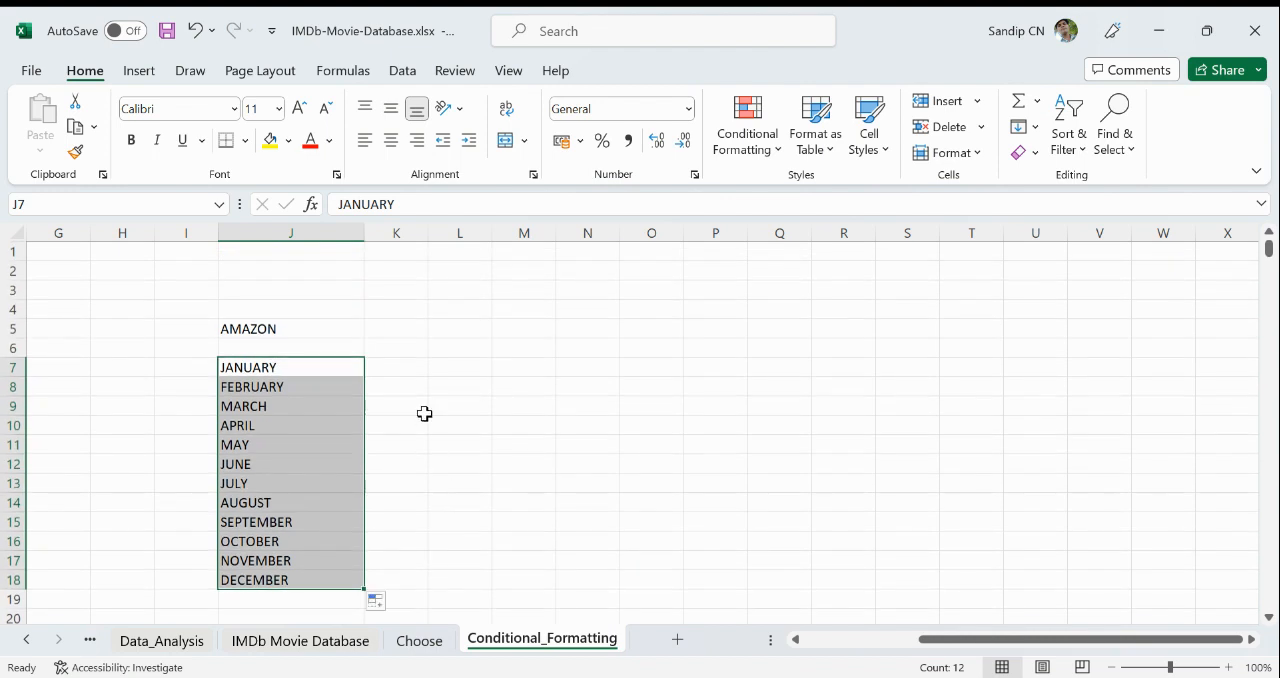
- Widen column K beside the month list to about twice its width
left_click(395, 367)
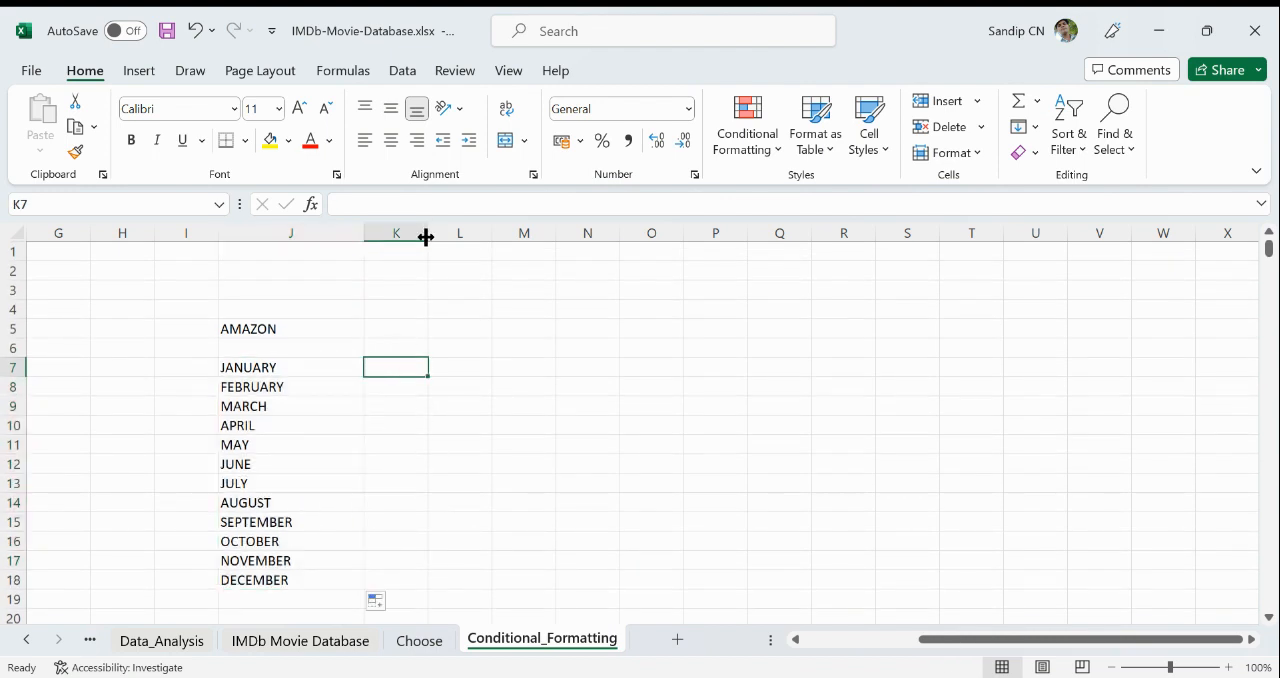
left_click_drag(428, 237, 494, 247)
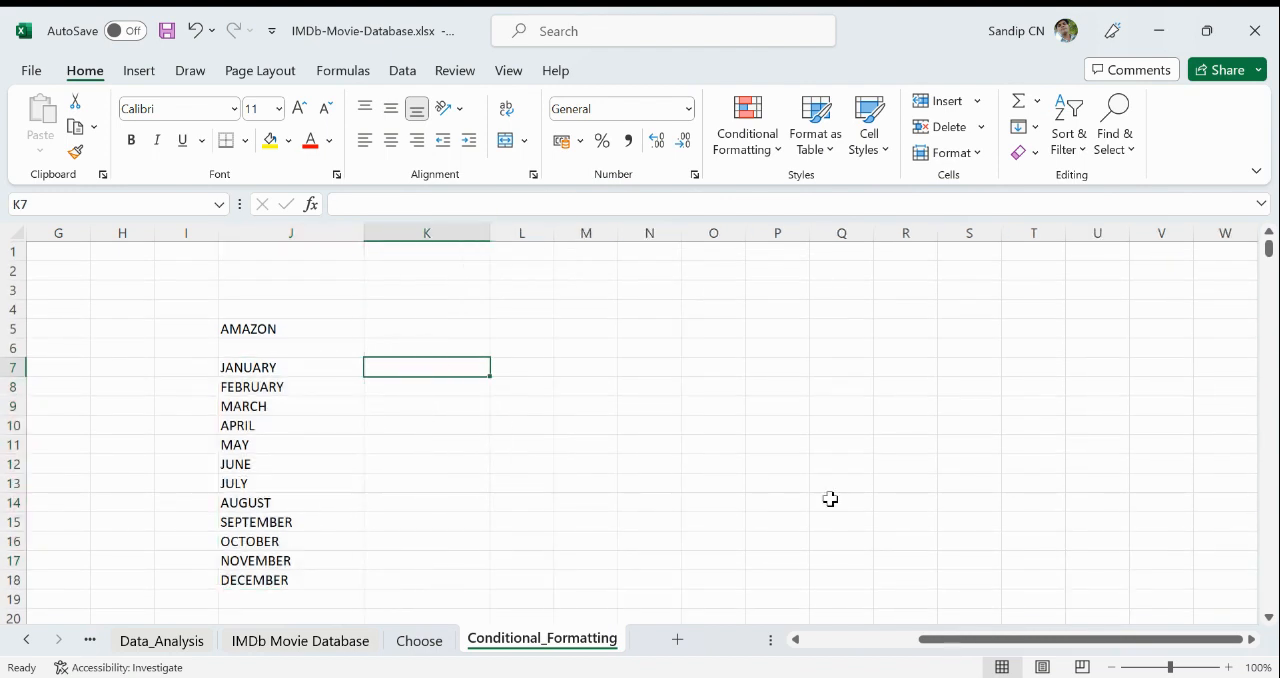
scroll(348, 407, "up", 4)
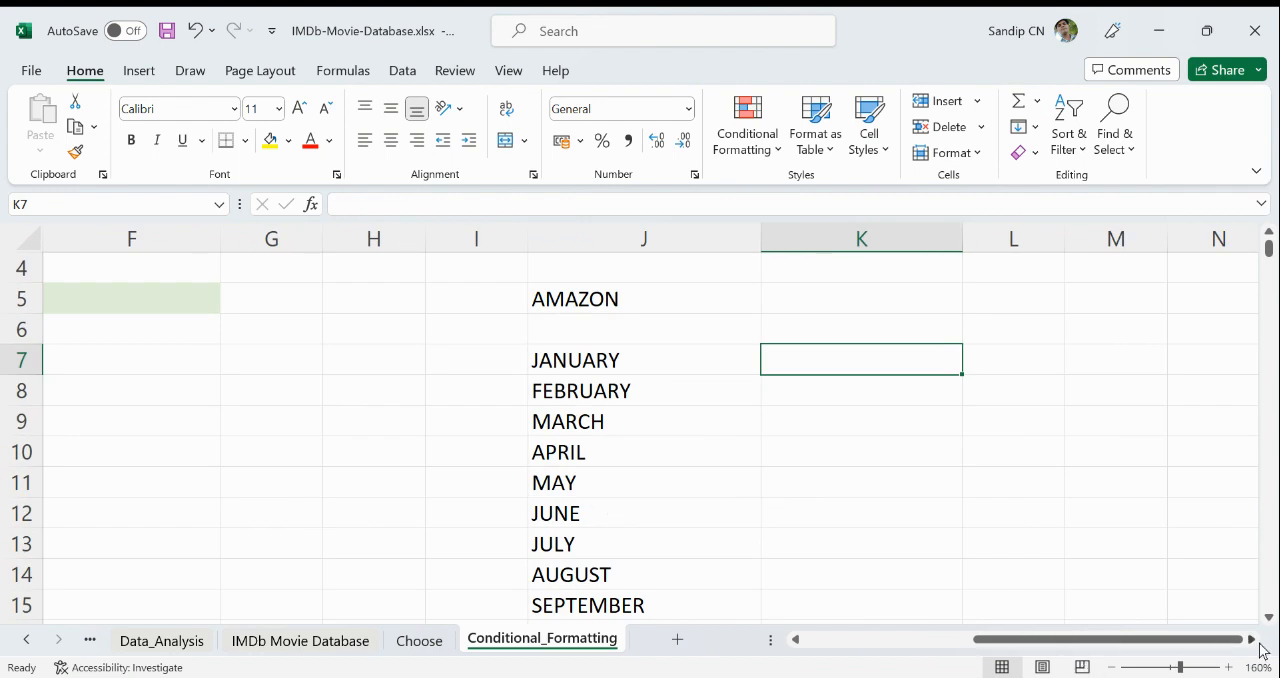
scroll(1261, 645, "right", 2)
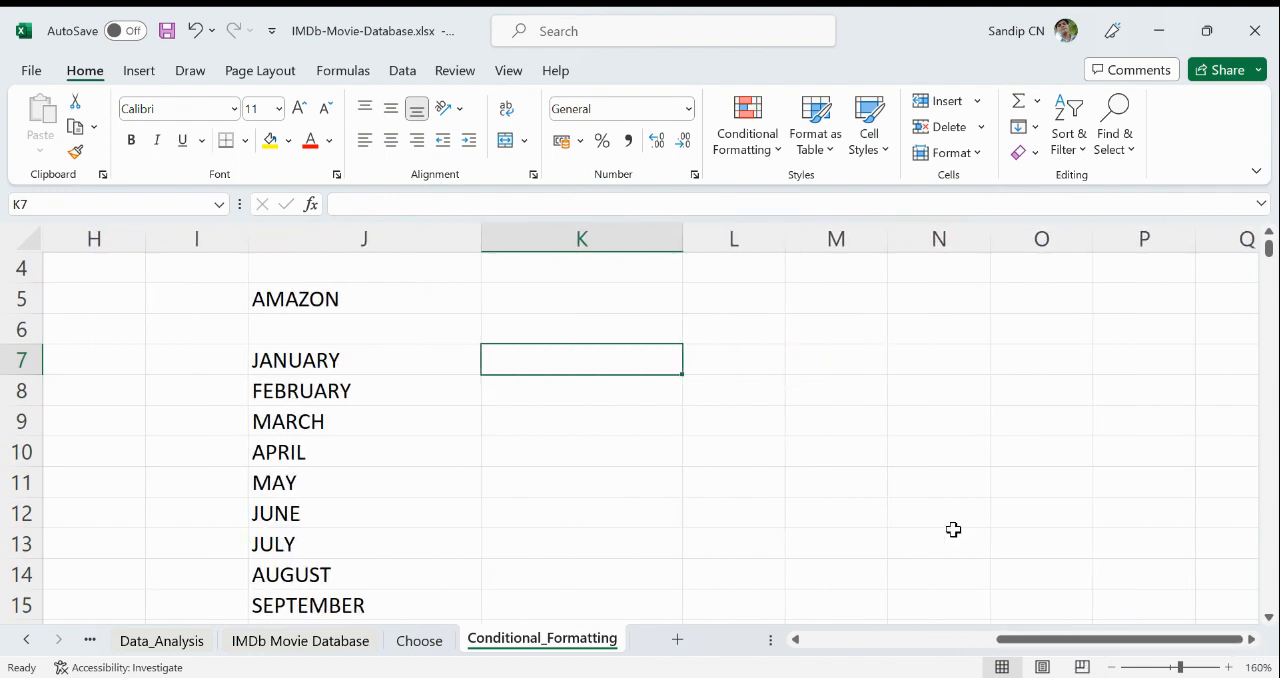
- Enter the formula =RANDBETWEEN(500,1500) in K7 beside JANUARY
type("=")
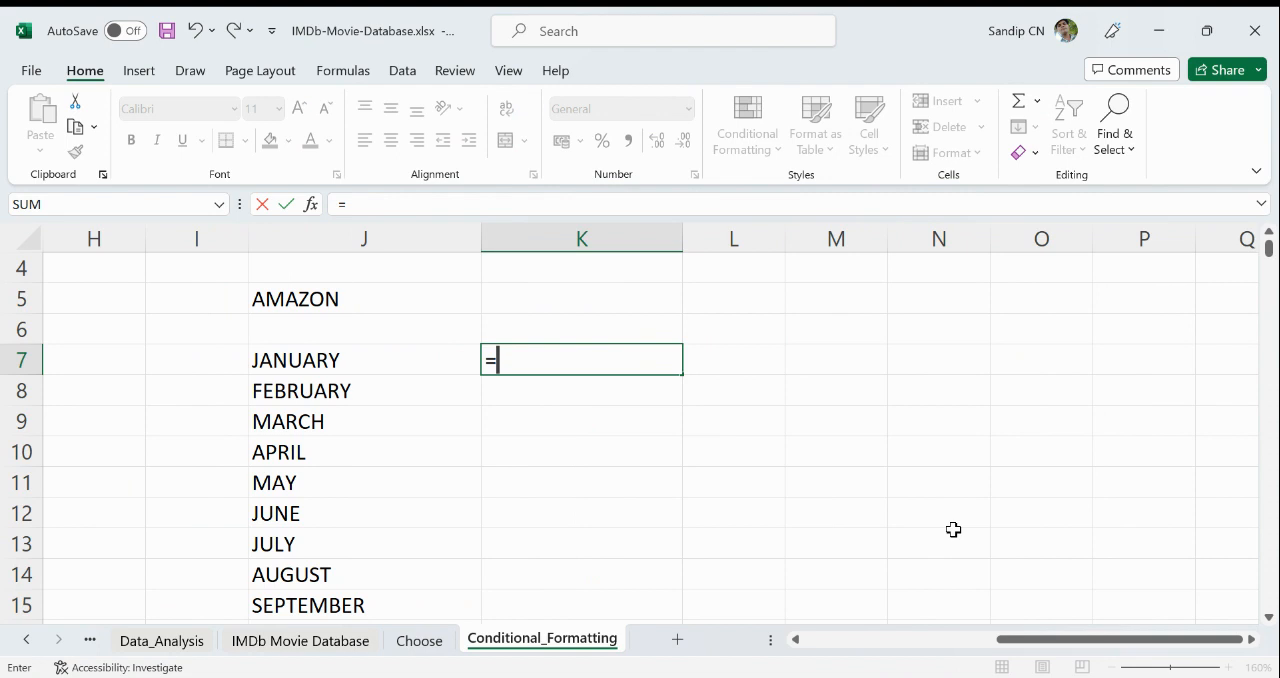
type("ra")
key("Tab")
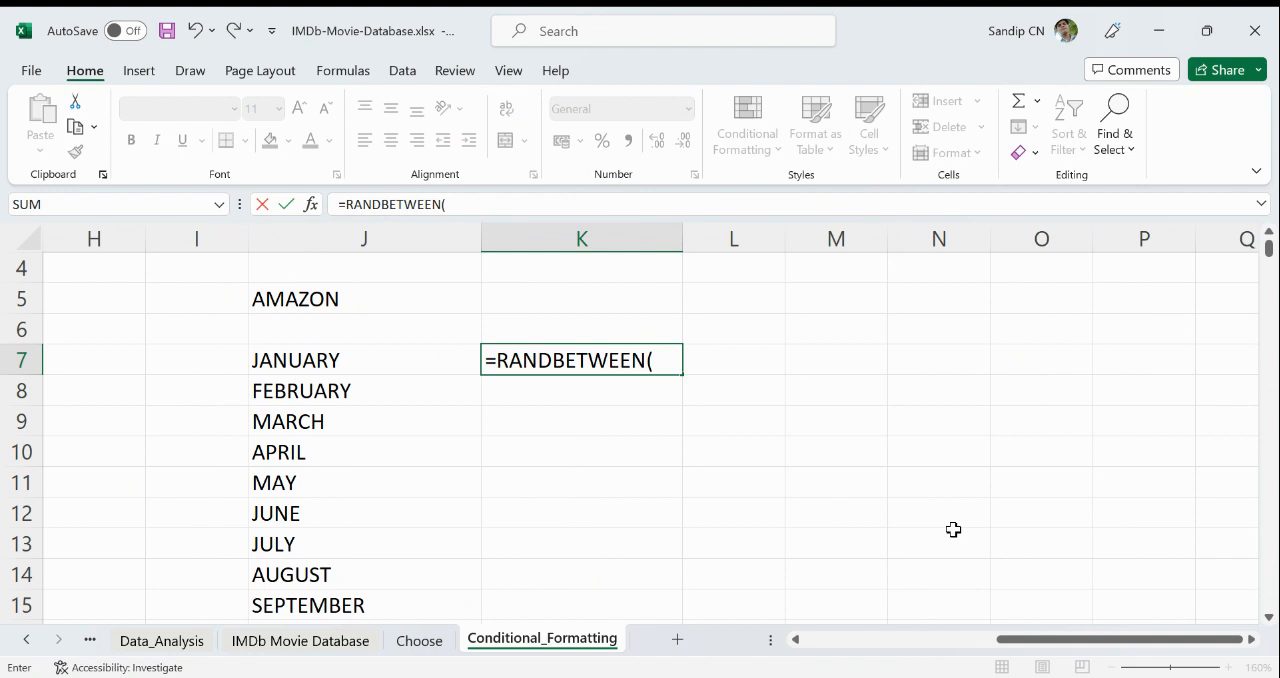
type("500,1500")
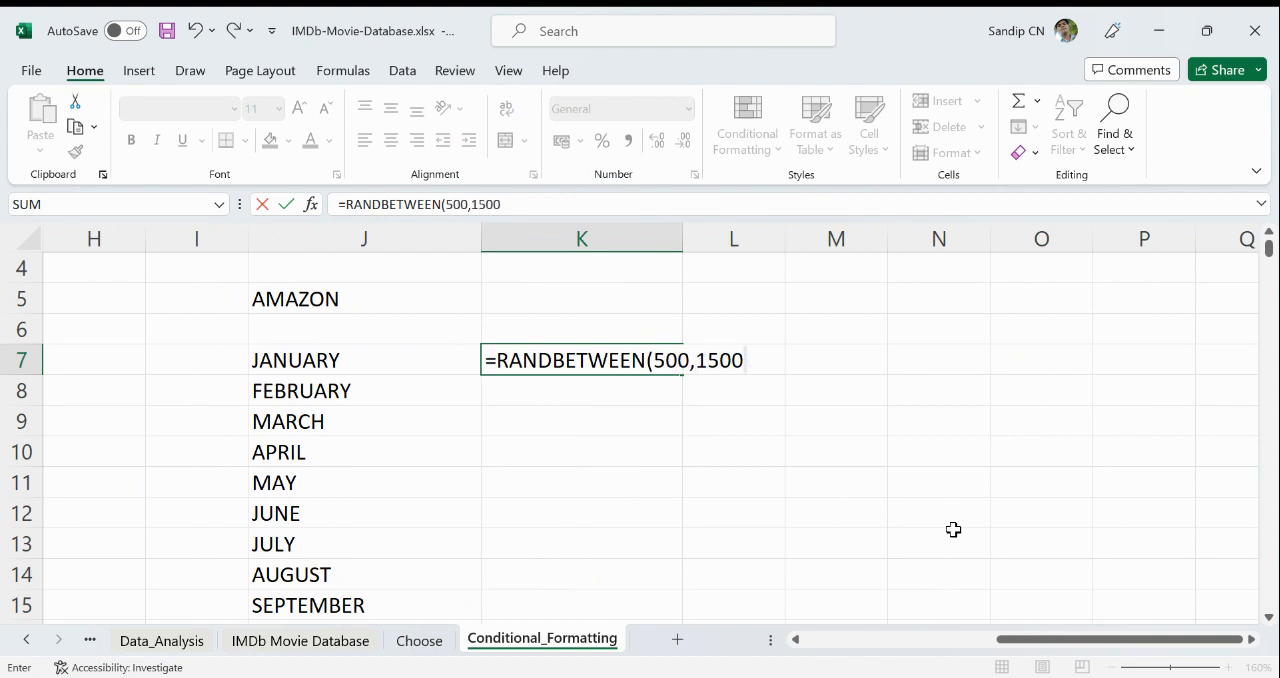
type(")")
key("Return")
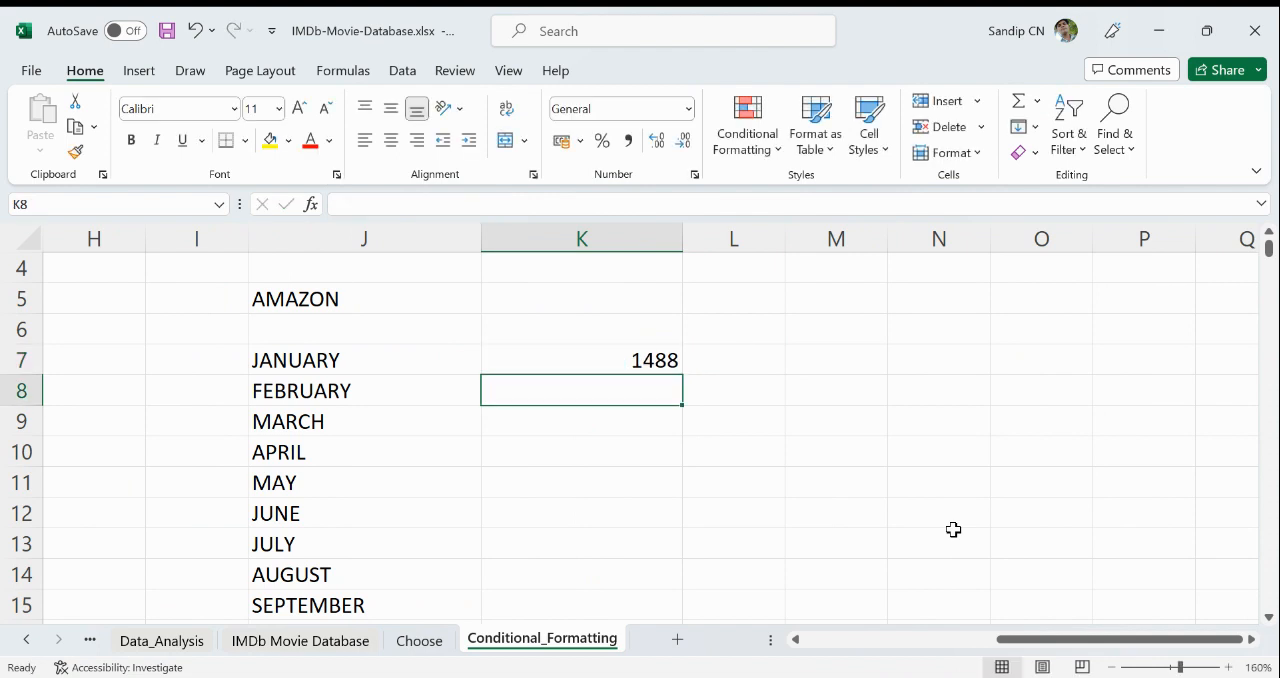
- Fill the random-number formula from K7 down to the DECEMBER row, K18
left_click(652, 360)
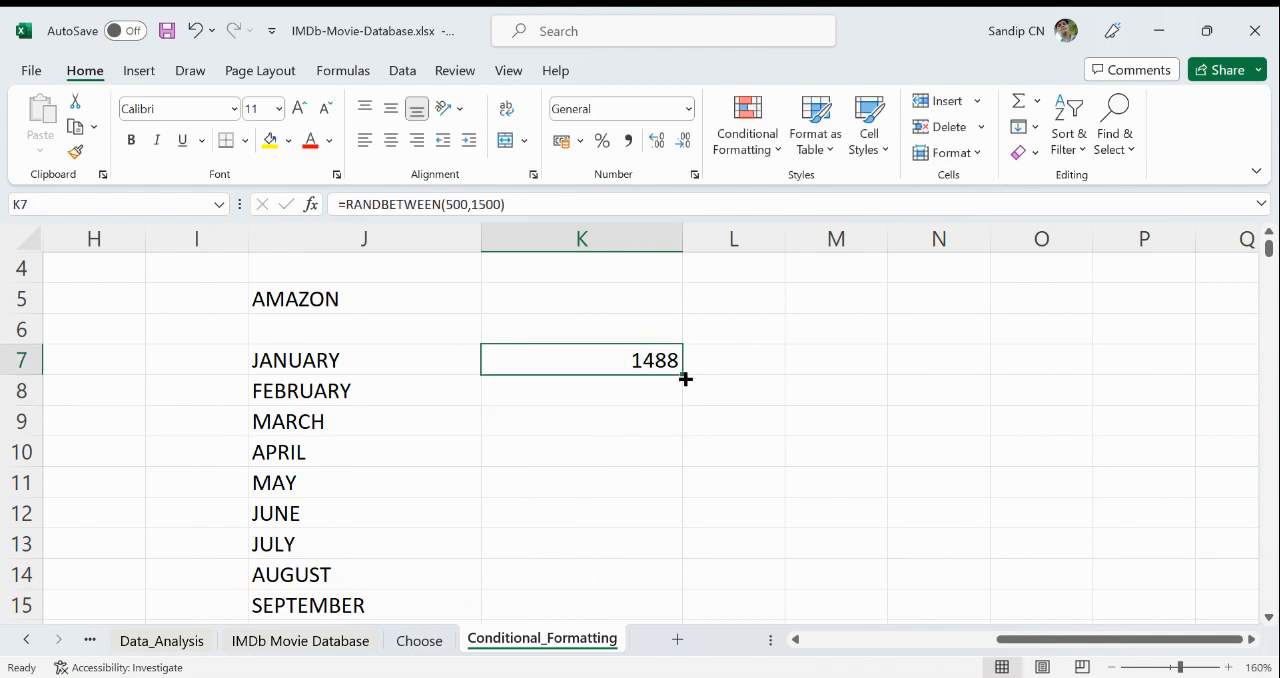
double_click(681, 373)
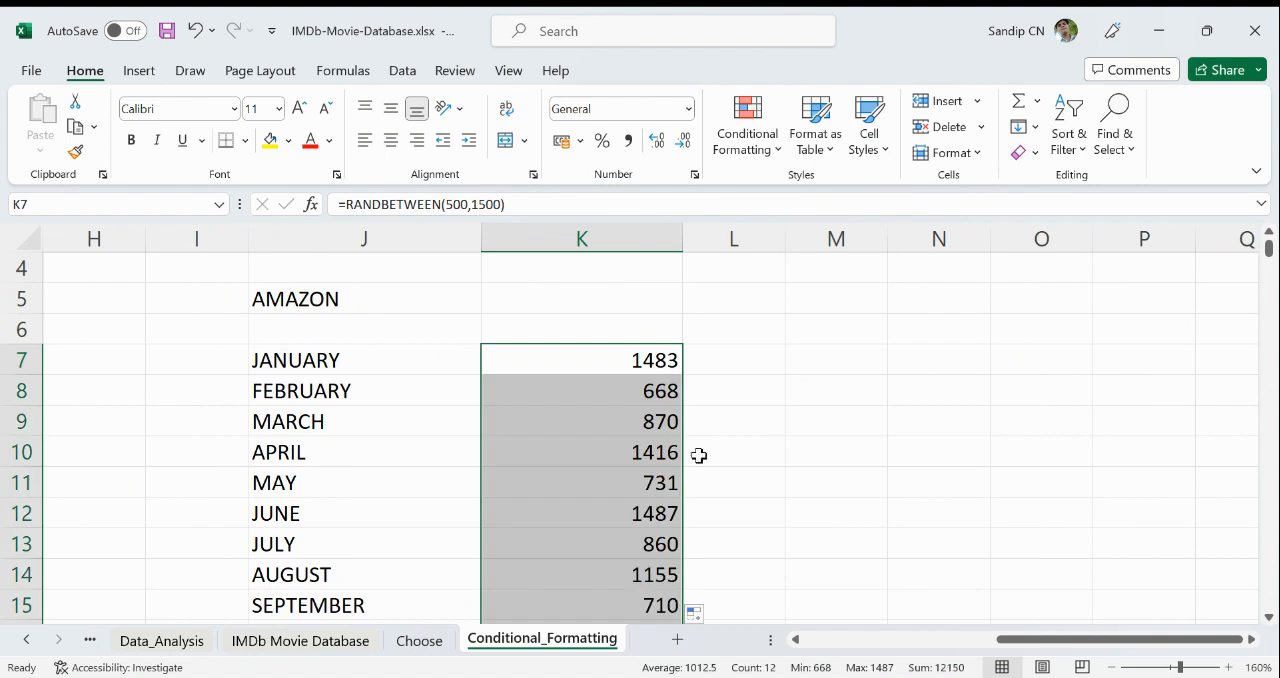
scroll(697, 454, "down", 3)
scroll(694, 460, "up", 4)
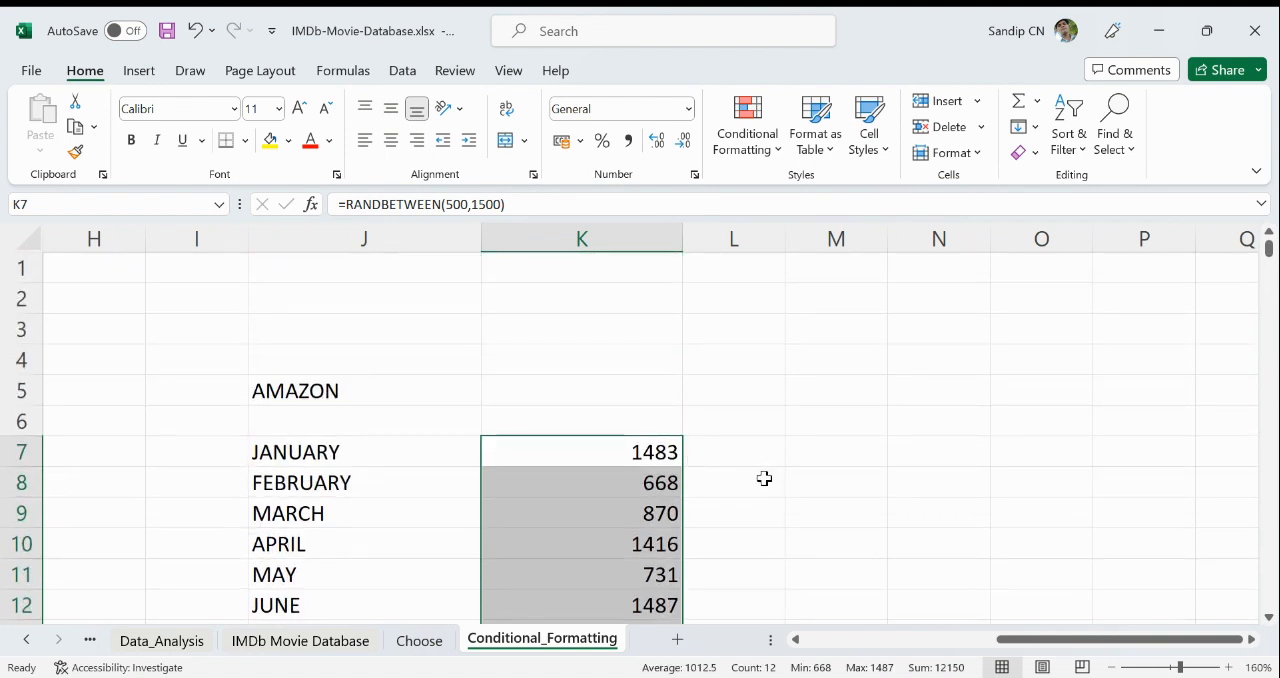
- Enter the heading Incoming Calls in K6 above the monthly figures
left_click(612, 418)
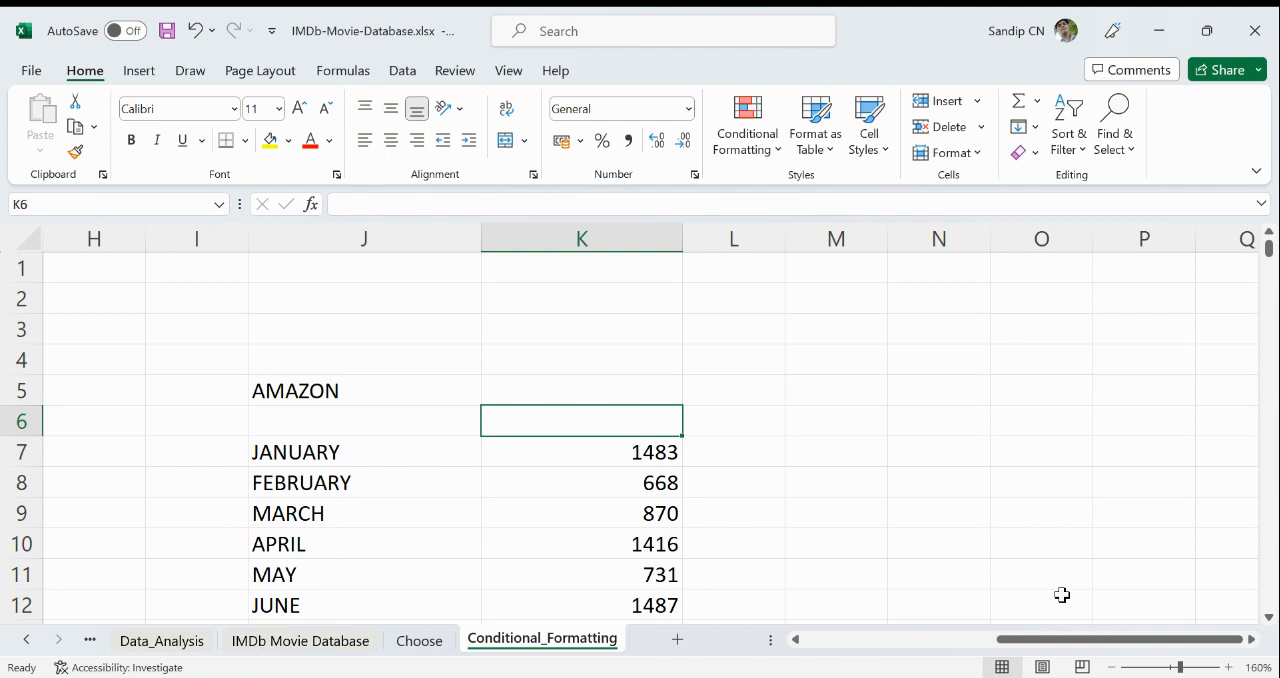
type("No")
key("BackSpace")
key("BackSpace")
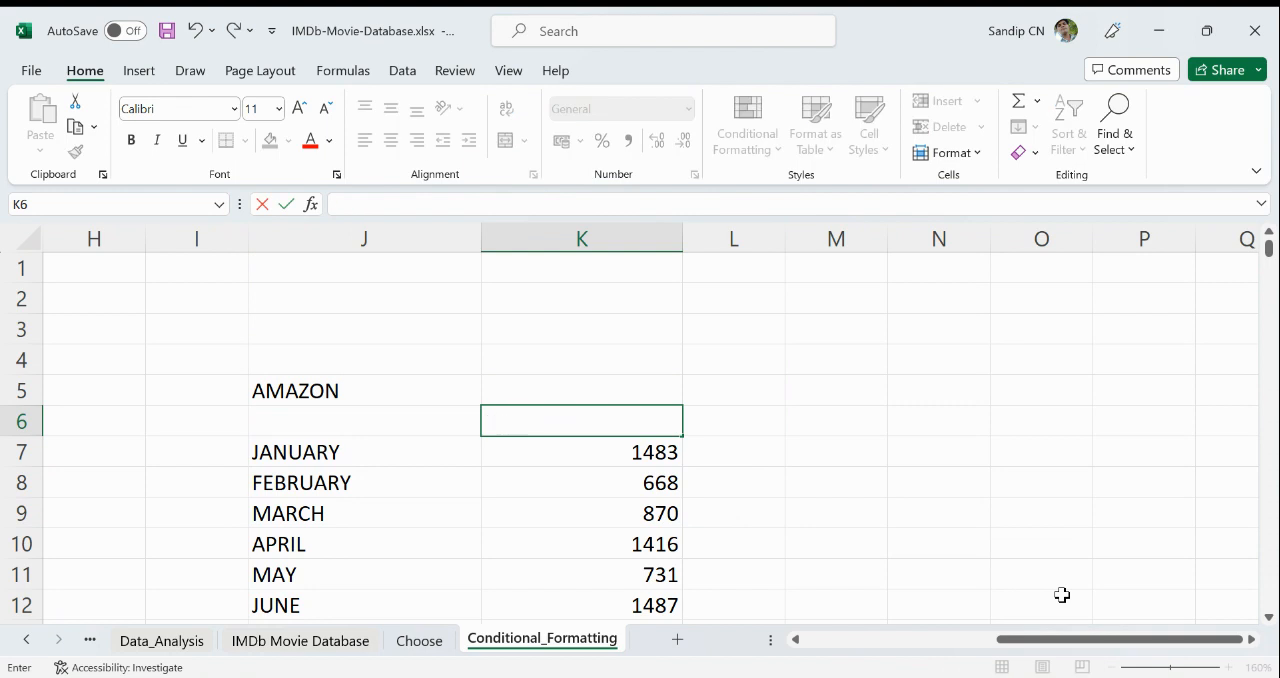
type("Incoming Cals")
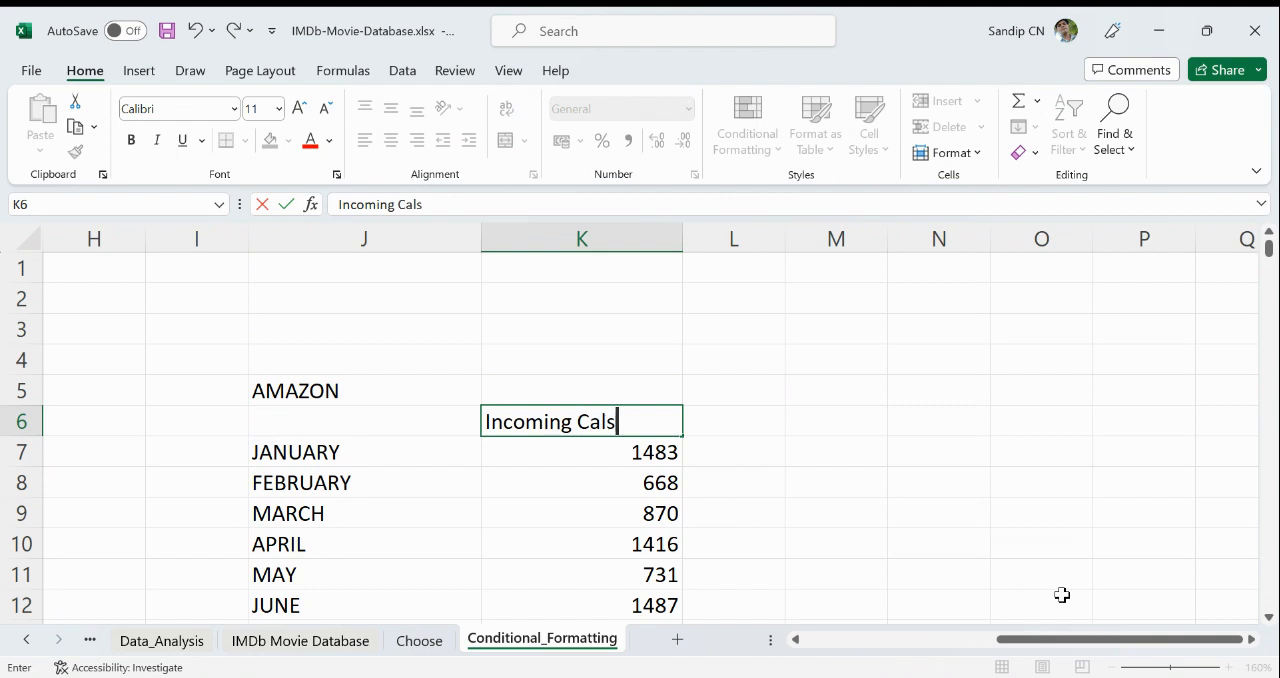
key("BackSpace")
type("ls")
key("Return")
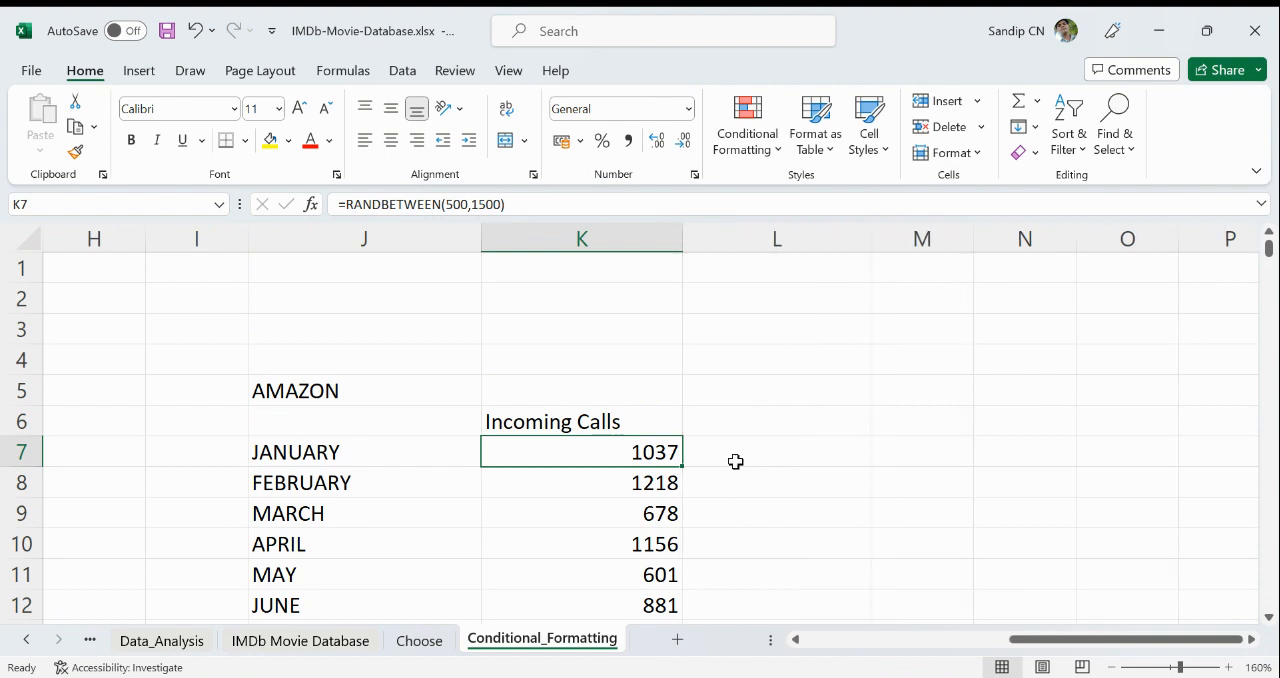
- Enter the formula =K7 in L7 and fill it down through L18, linking column L to the incoming calls
left_click(765, 451)
type("=")
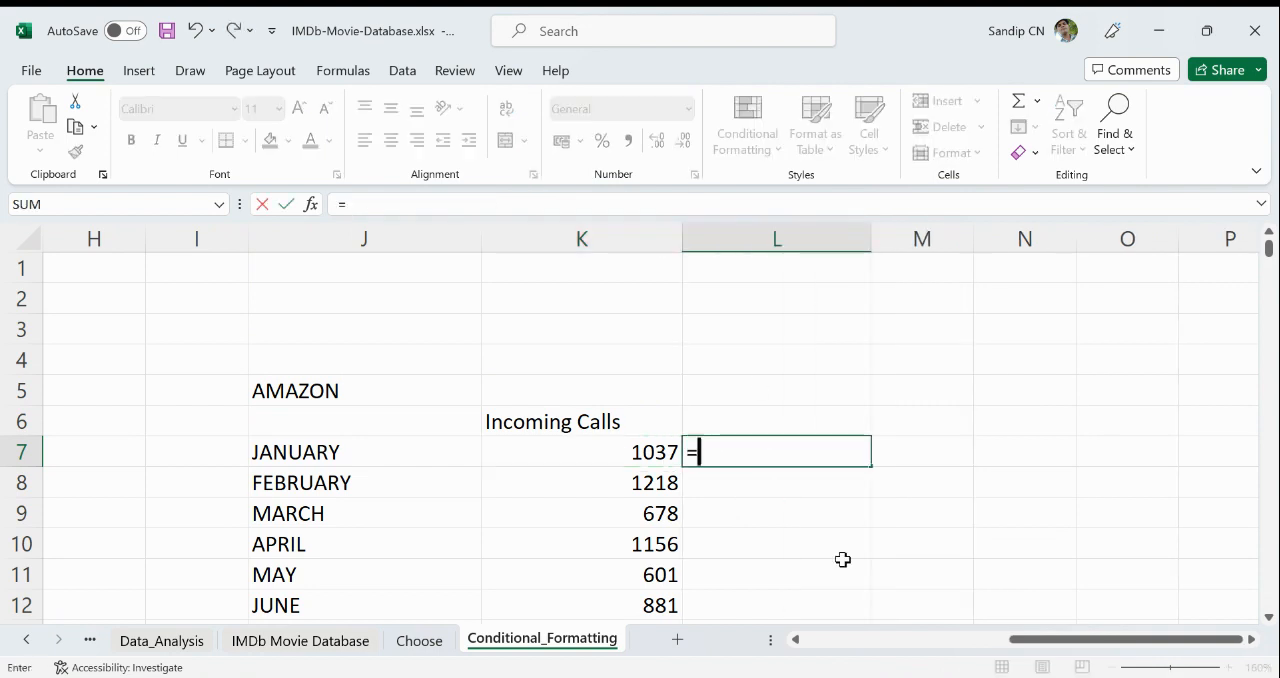
left_click(651, 455)
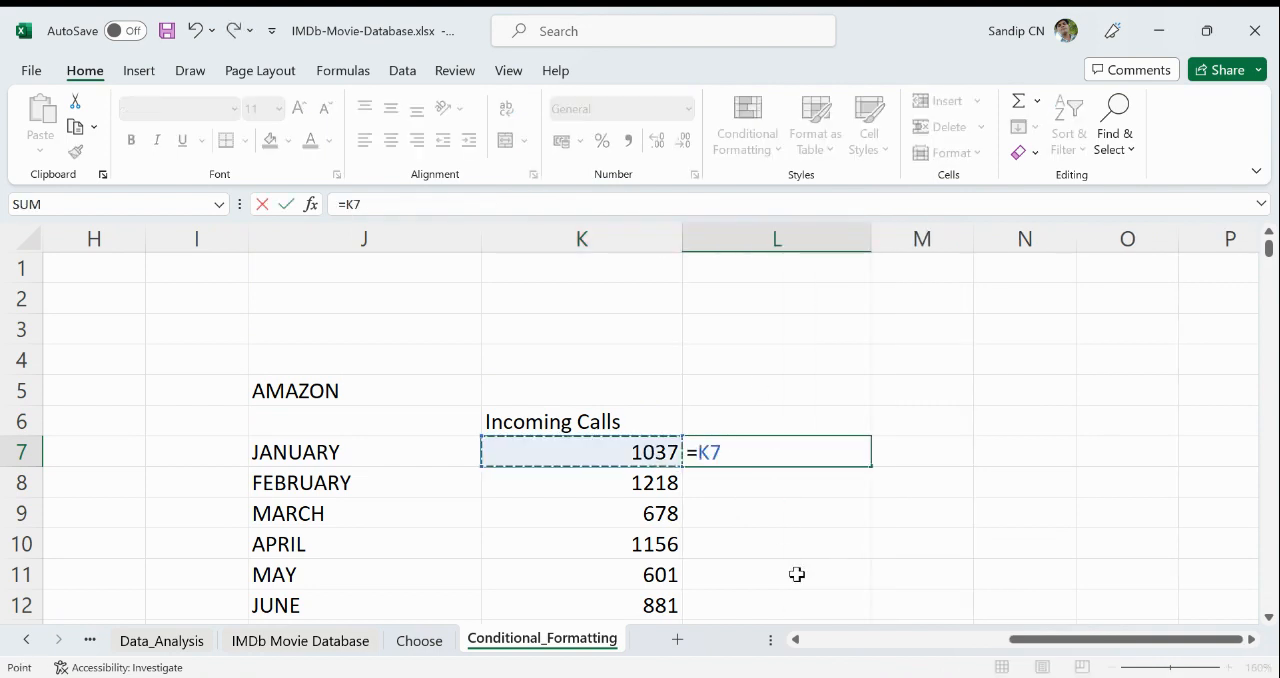
key("Return")
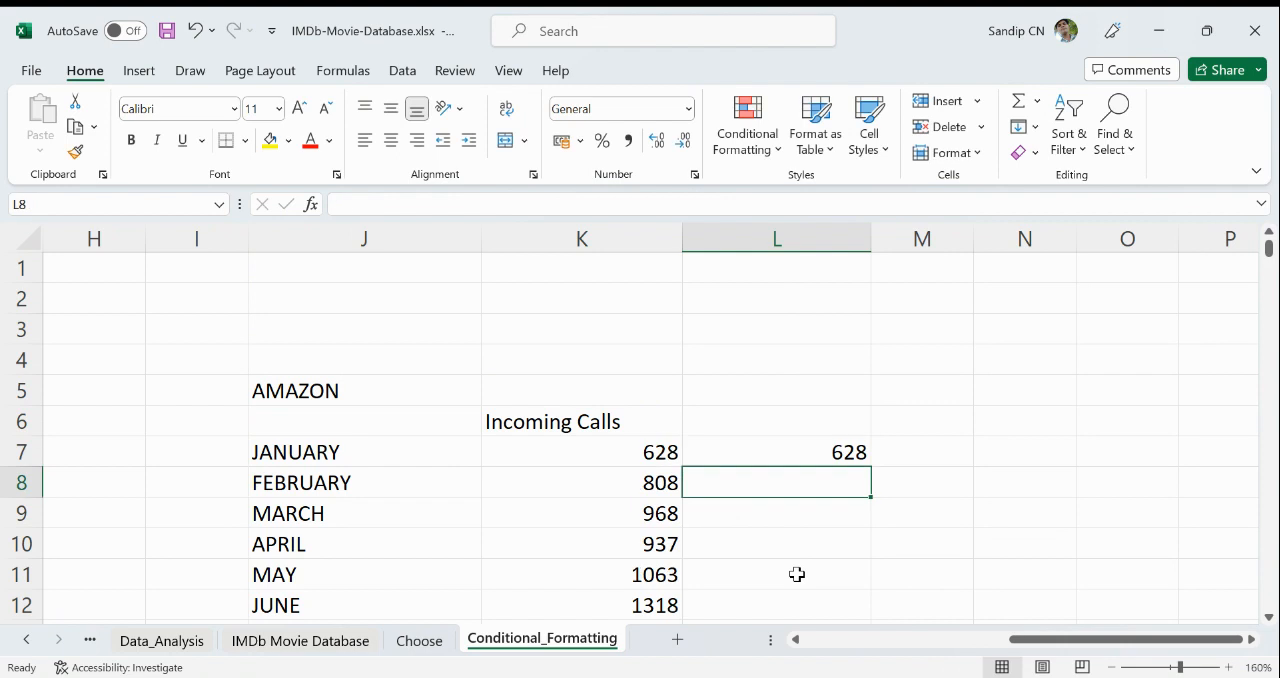
left_click(859, 454)
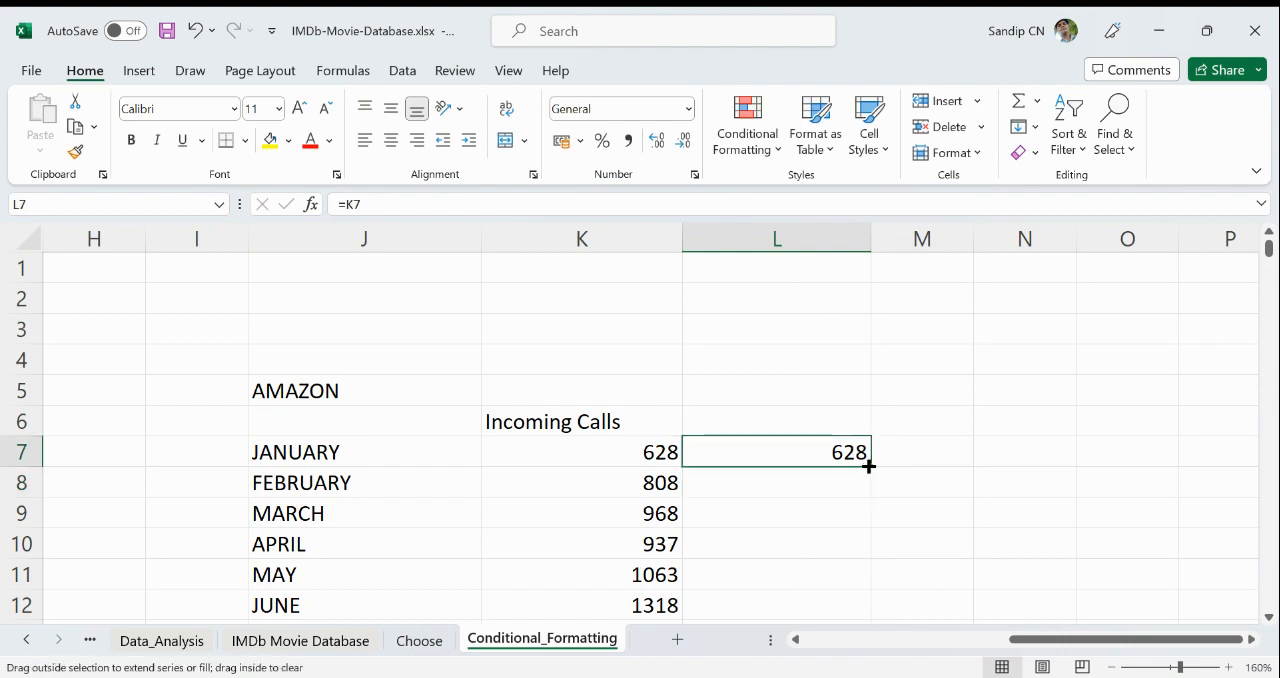
double_click(870, 466)
scroll(589, 462, "down", 1)
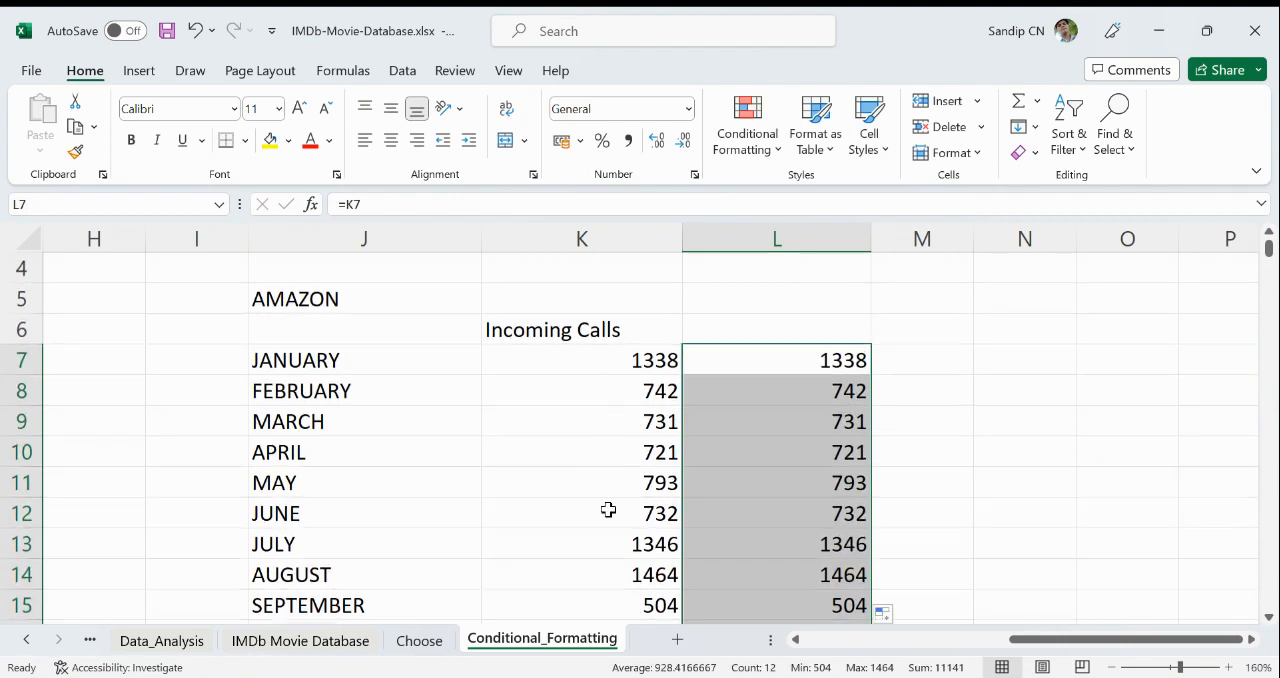
- Examine the linked figures in column L against the Incoming Calls column for all twelve months
left_click(632, 352)
left_click(792, 372)
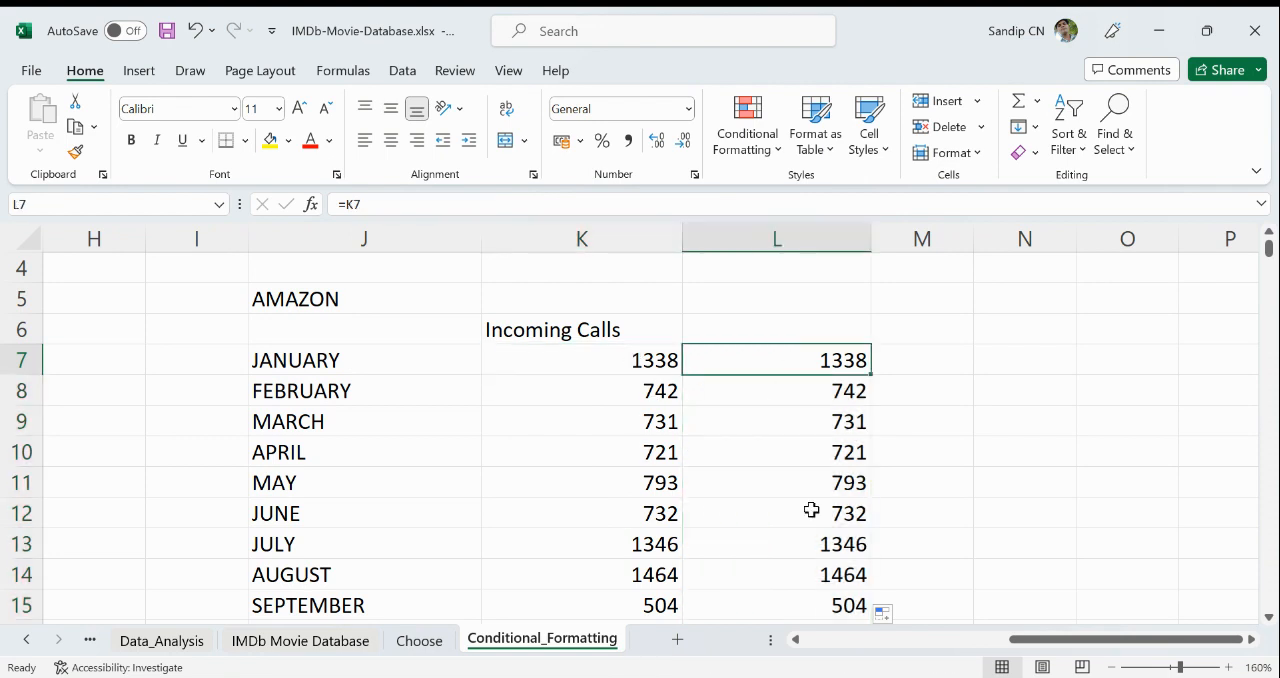
scroll(777, 386, "down", 2)
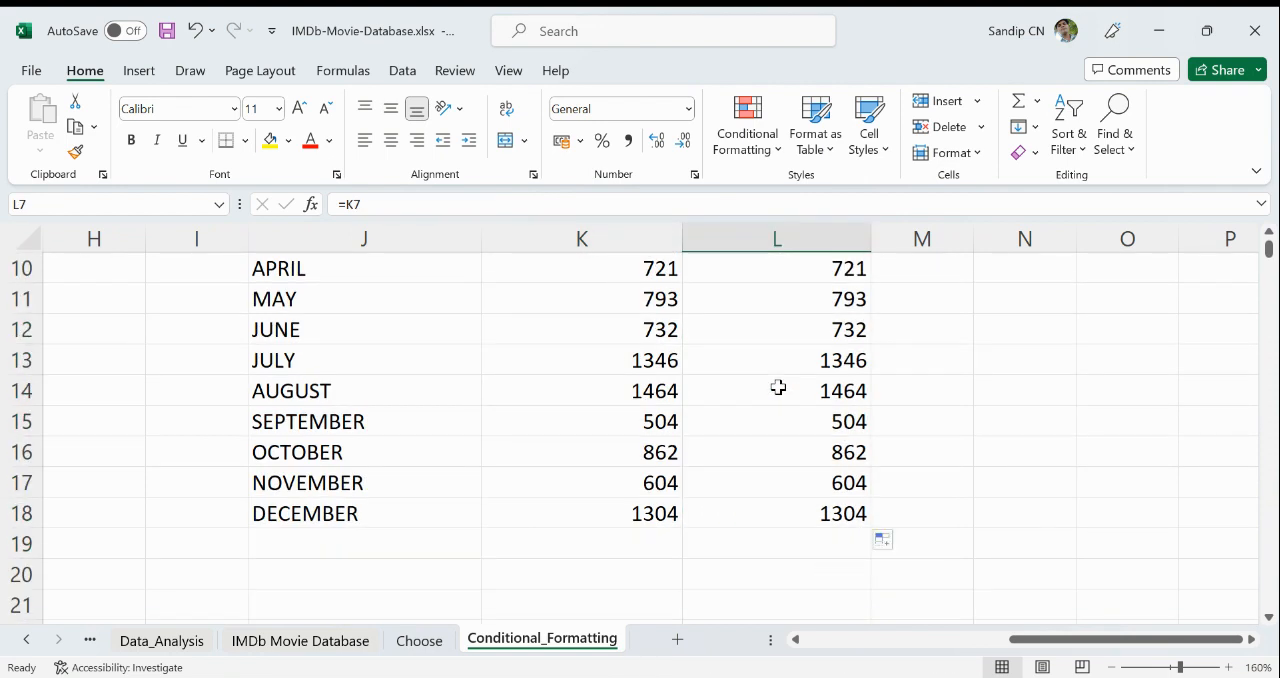
scroll(777, 386, "up", 1)
scroll(778, 387, "up", 1)
scroll(777, 375, "down", 3)
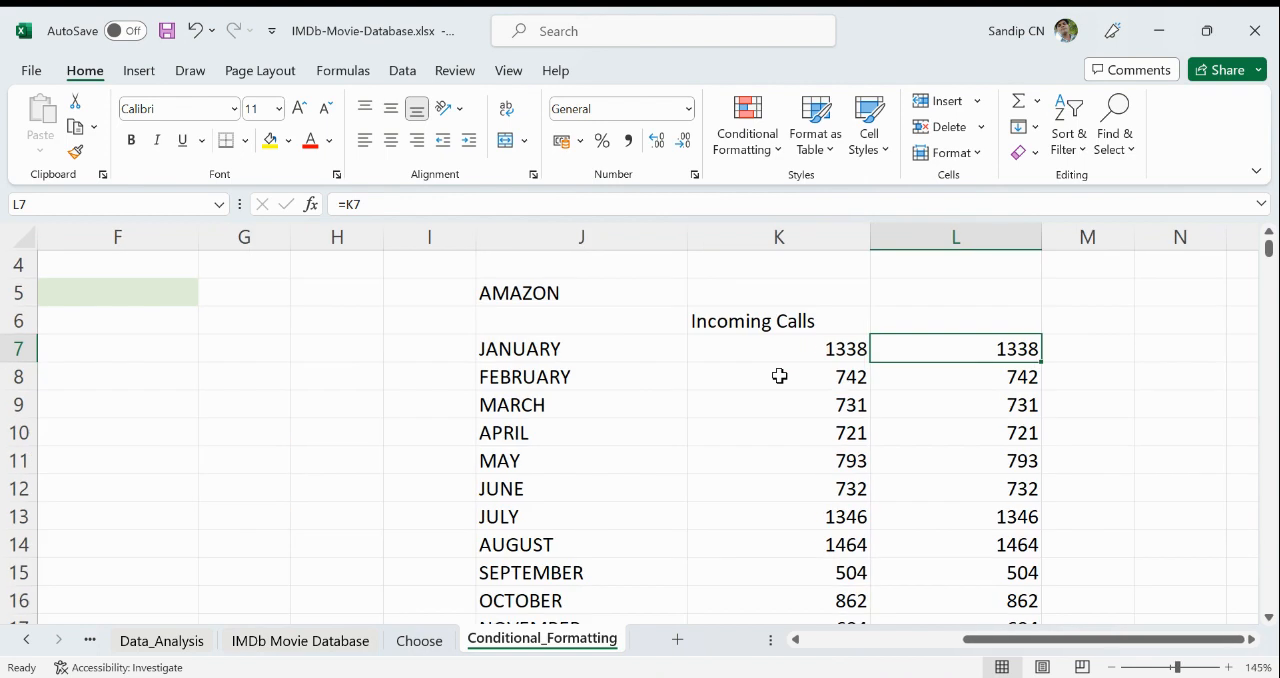
key("Left")
key("Up")
key("Up")
key("Down")
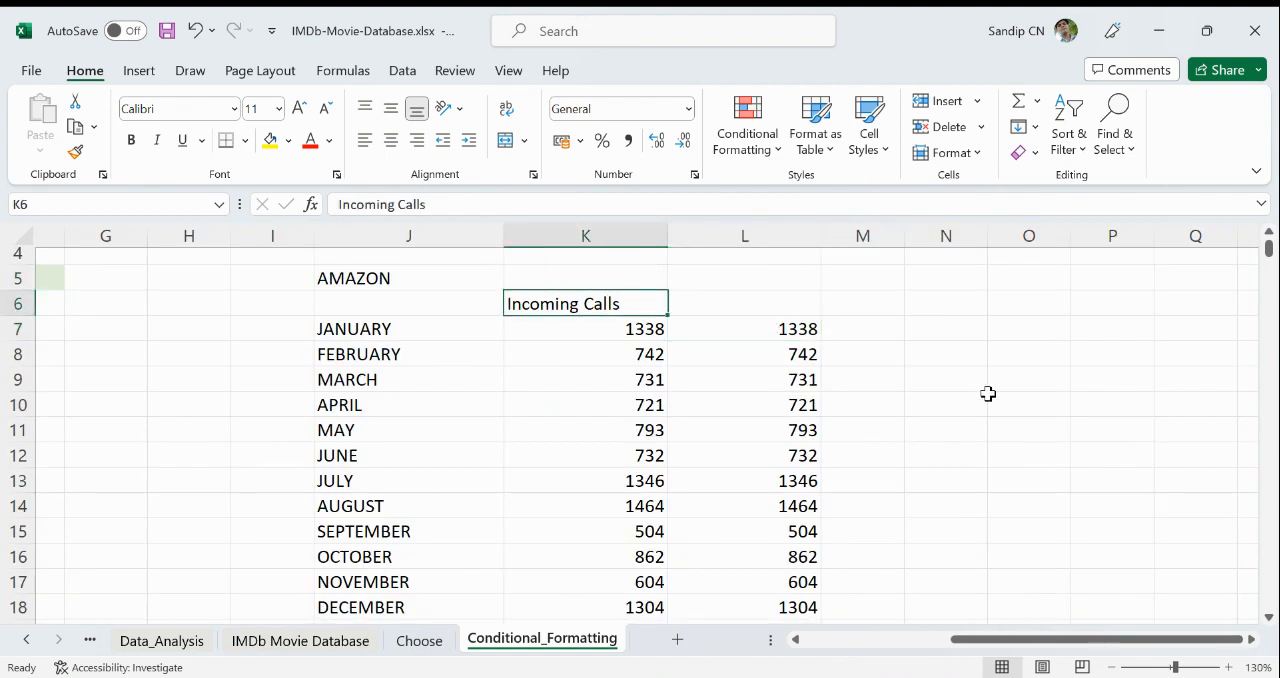
key("Right")
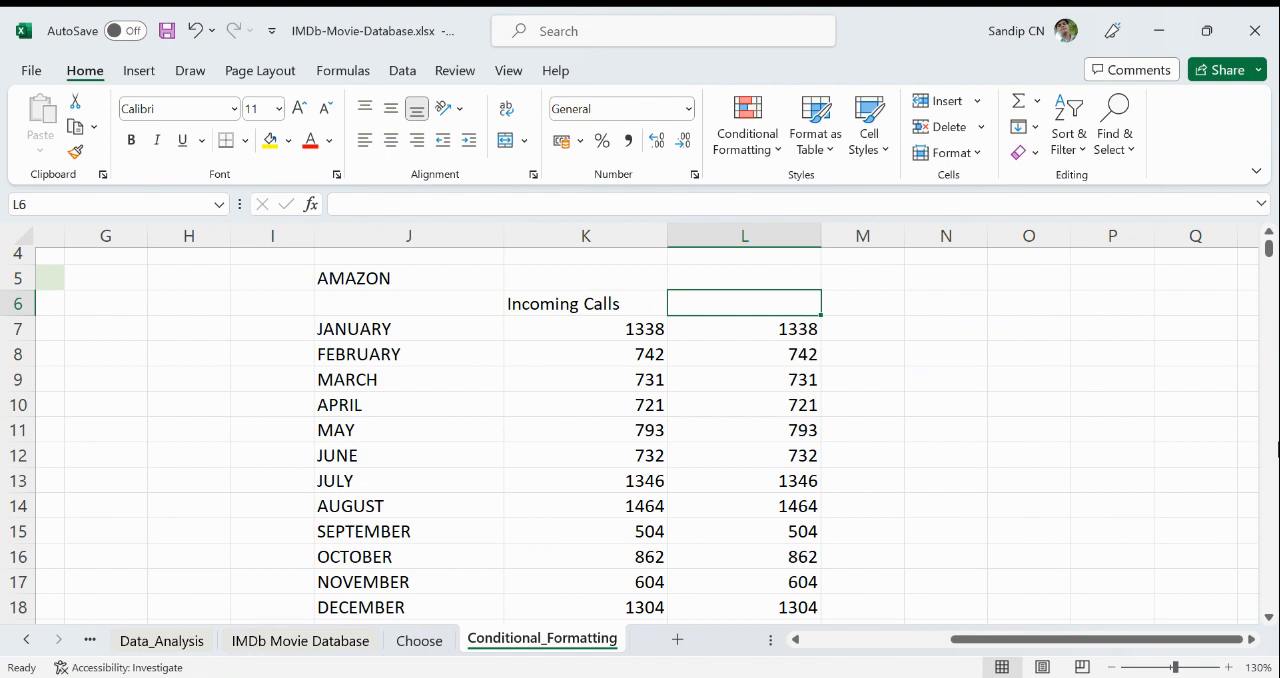
- Apply solid-fill pink data bars to the linked monthly values in L7:L18
key("Down")
key("Down")
key("Up")
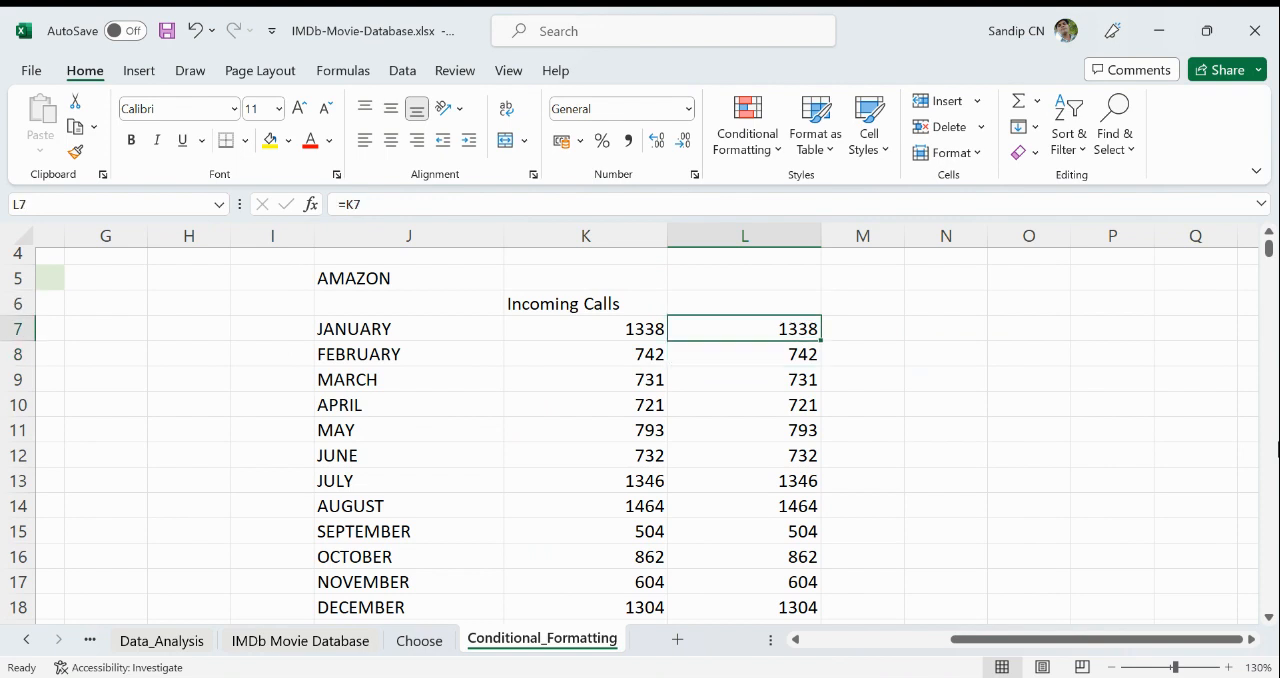
key("ctrl+shift+Down")
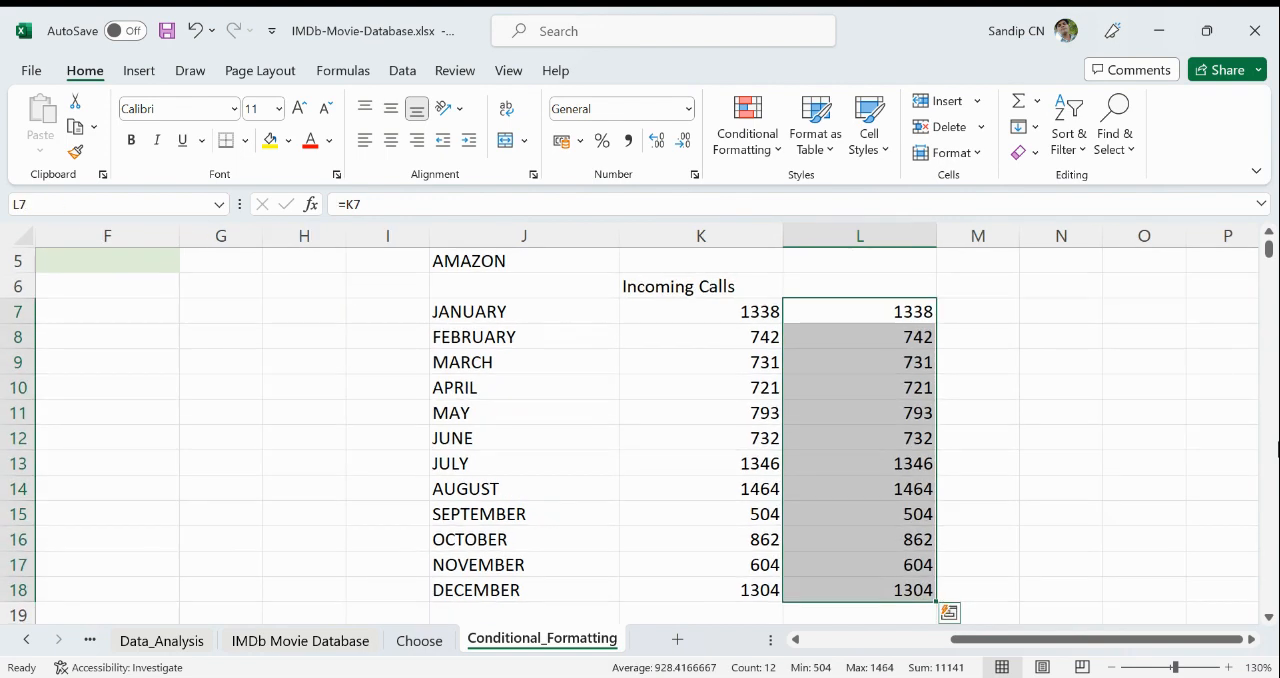
left_click(743, 155)
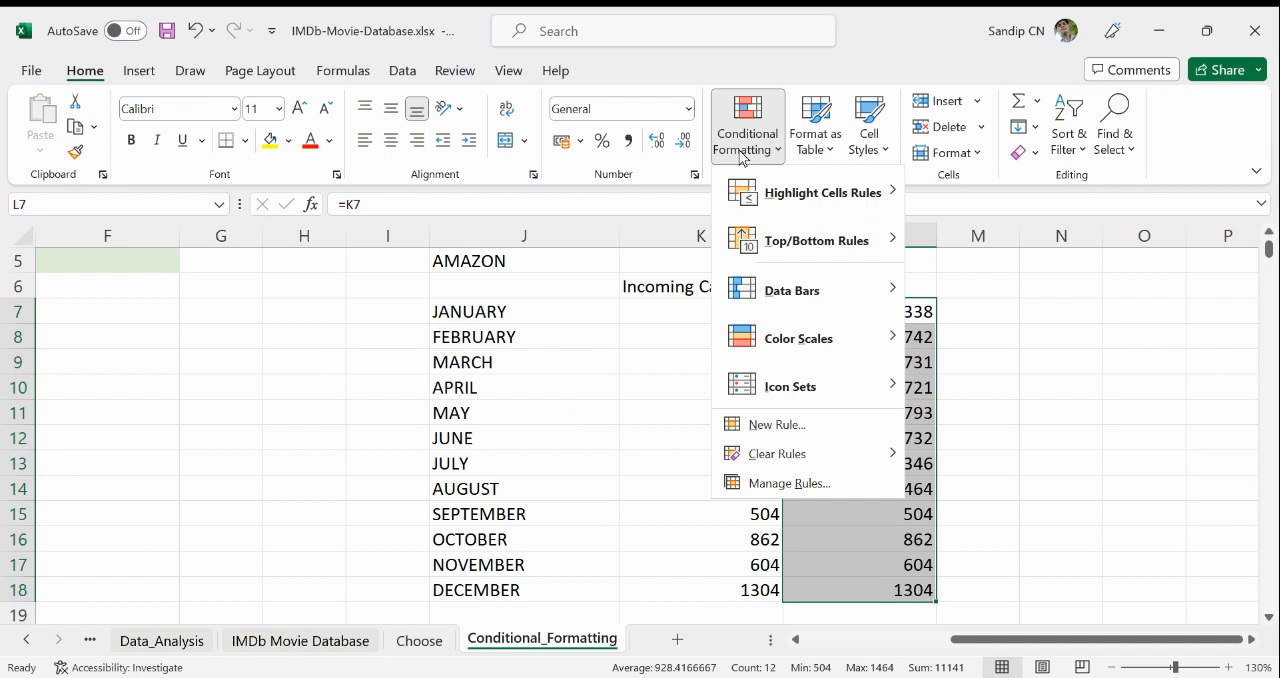
mouse_move(766, 289)
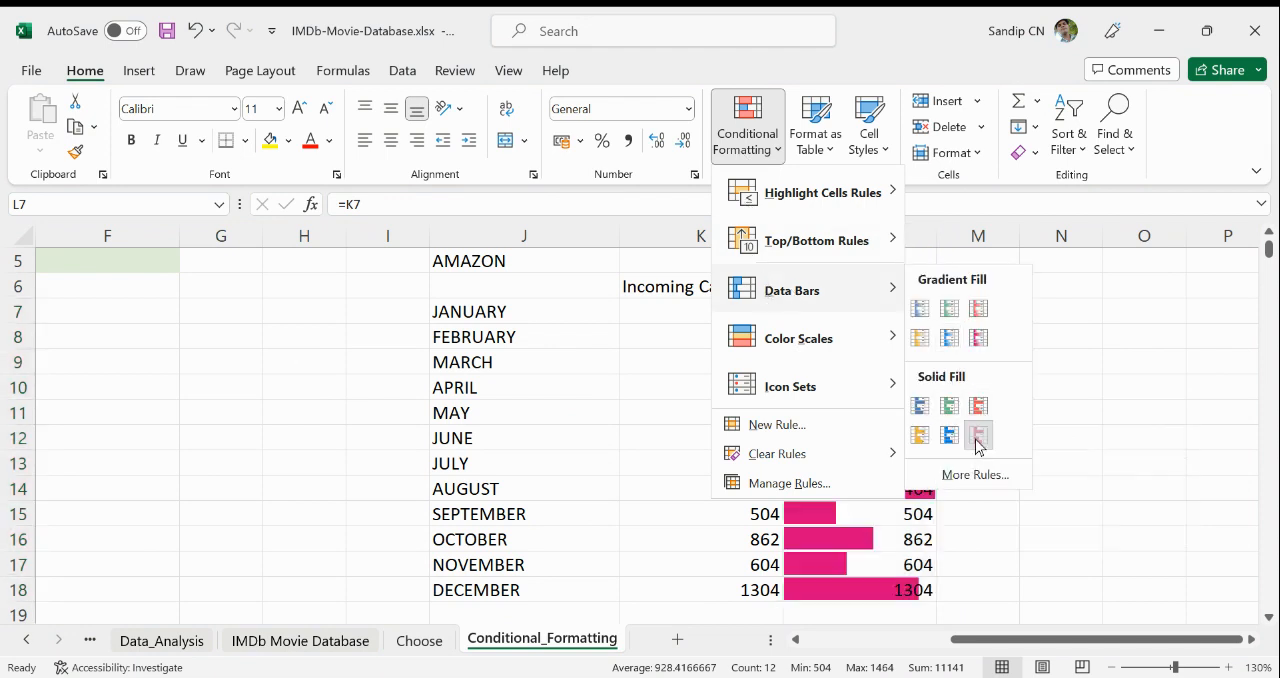
left_click(978, 440)
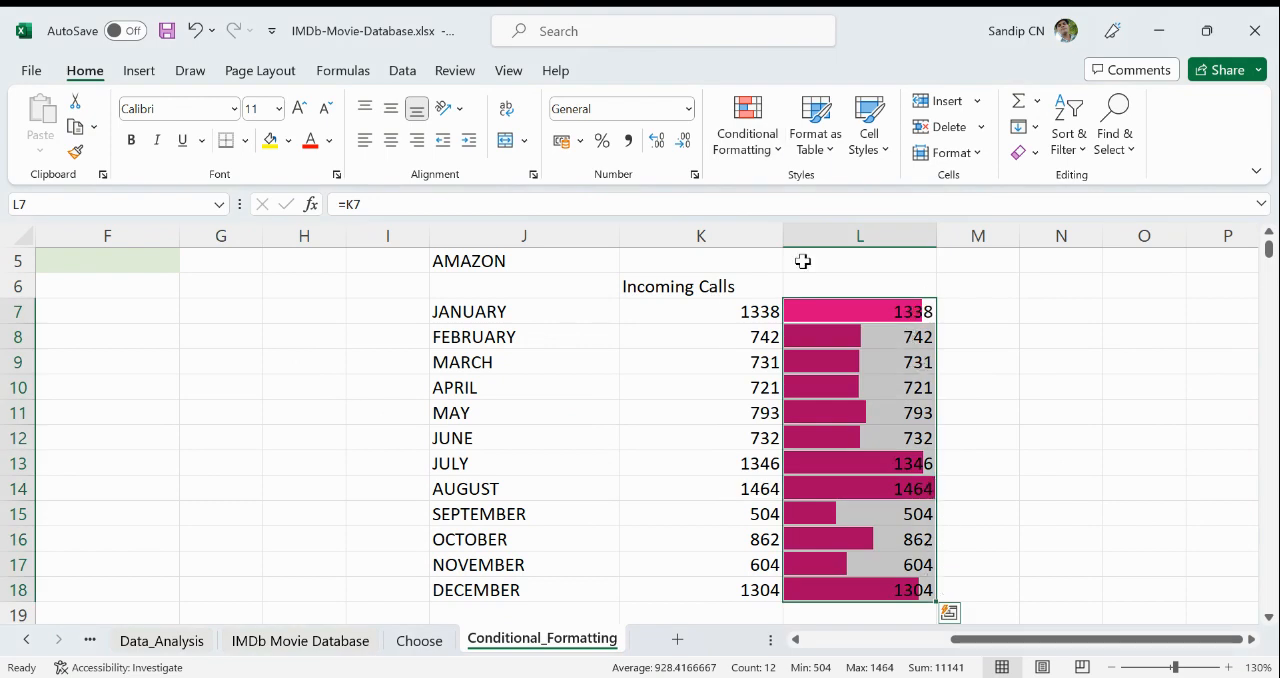
- Edit the data bar rule for L7:L18 to show only the bars, without the numbers
left_click(747, 148)
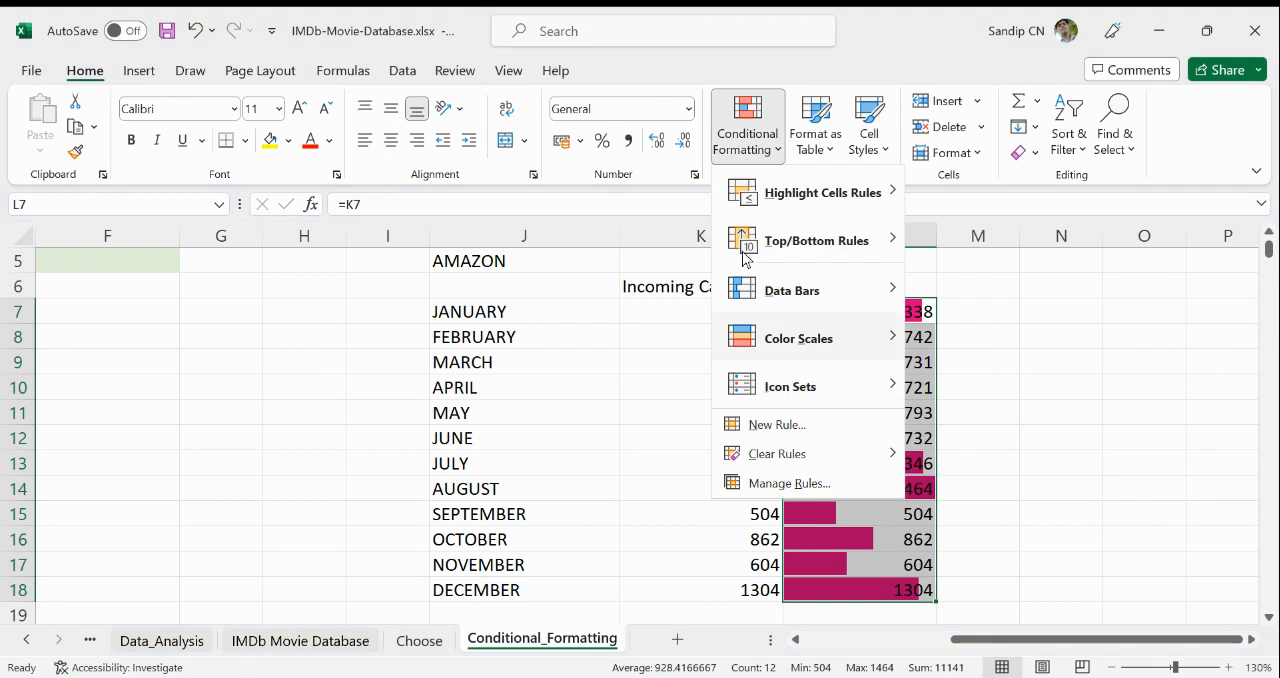
left_click(782, 484)
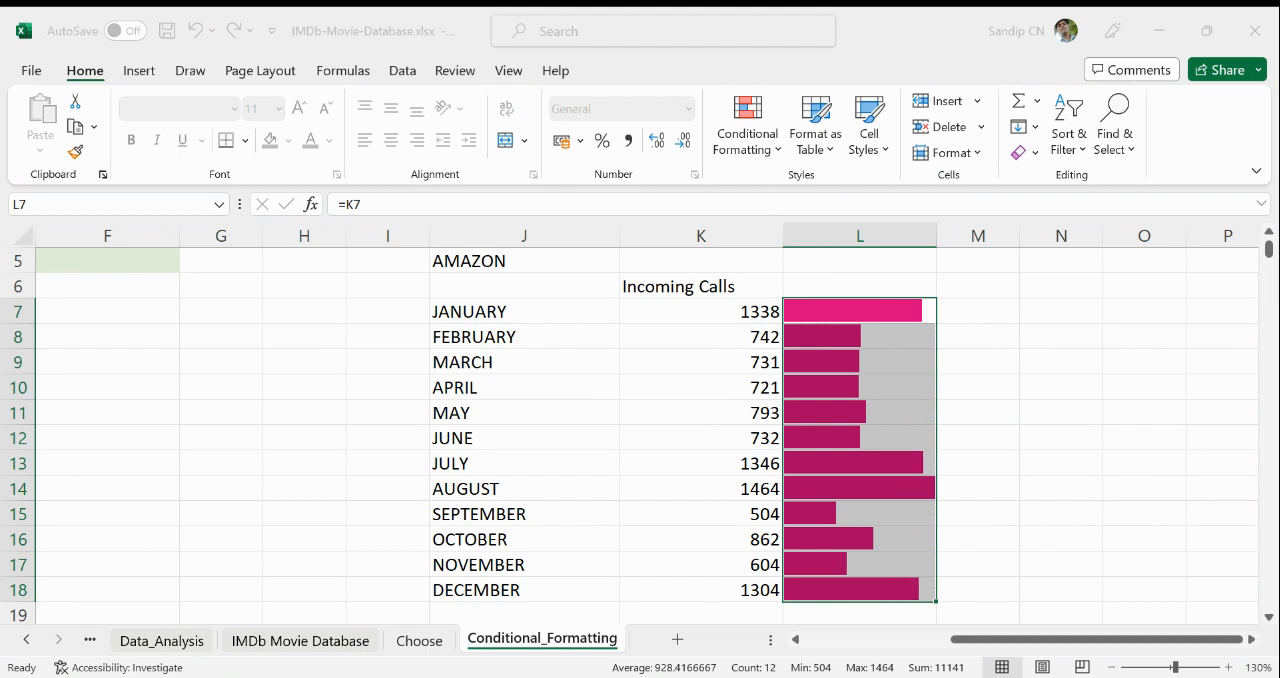
left_click(1086, 494)
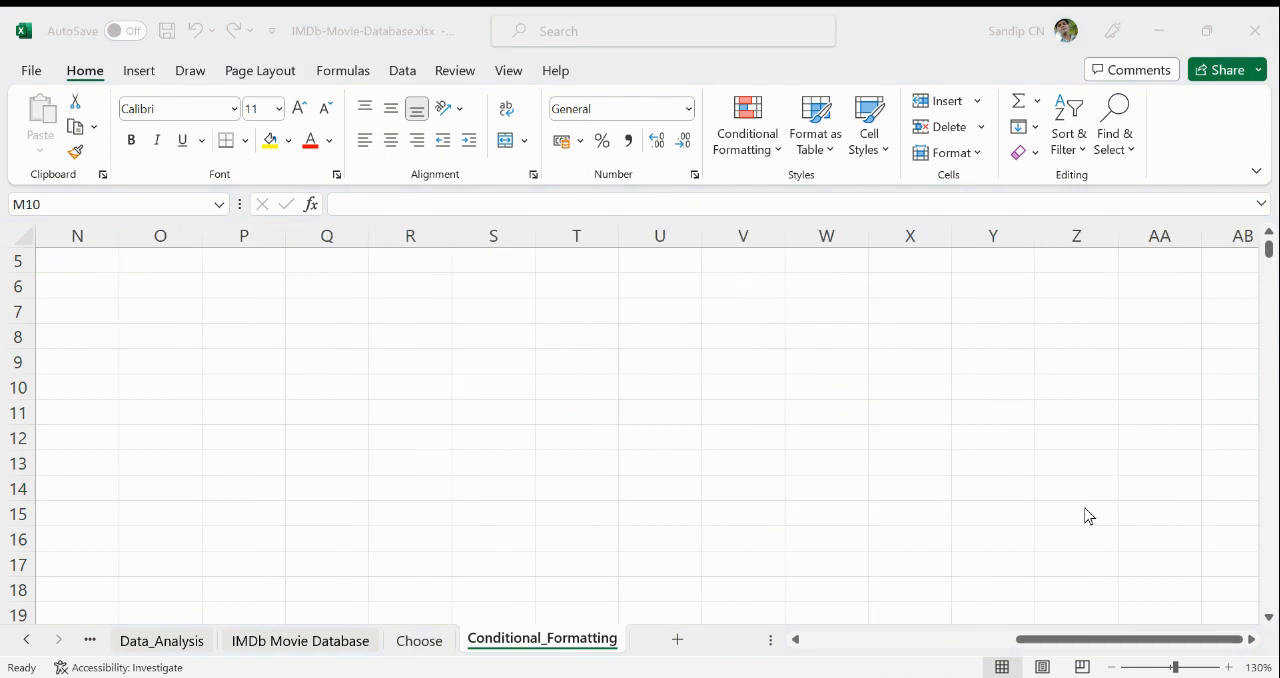
left_click(1084, 509)
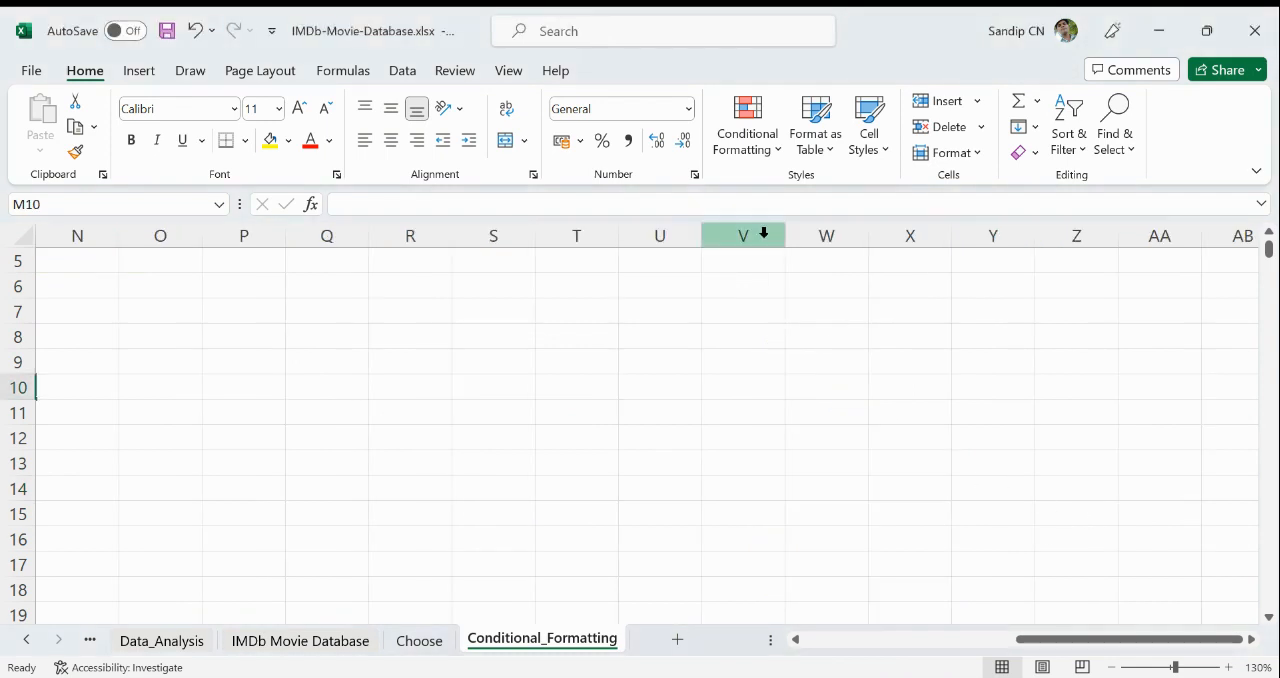
left_click(752, 152)
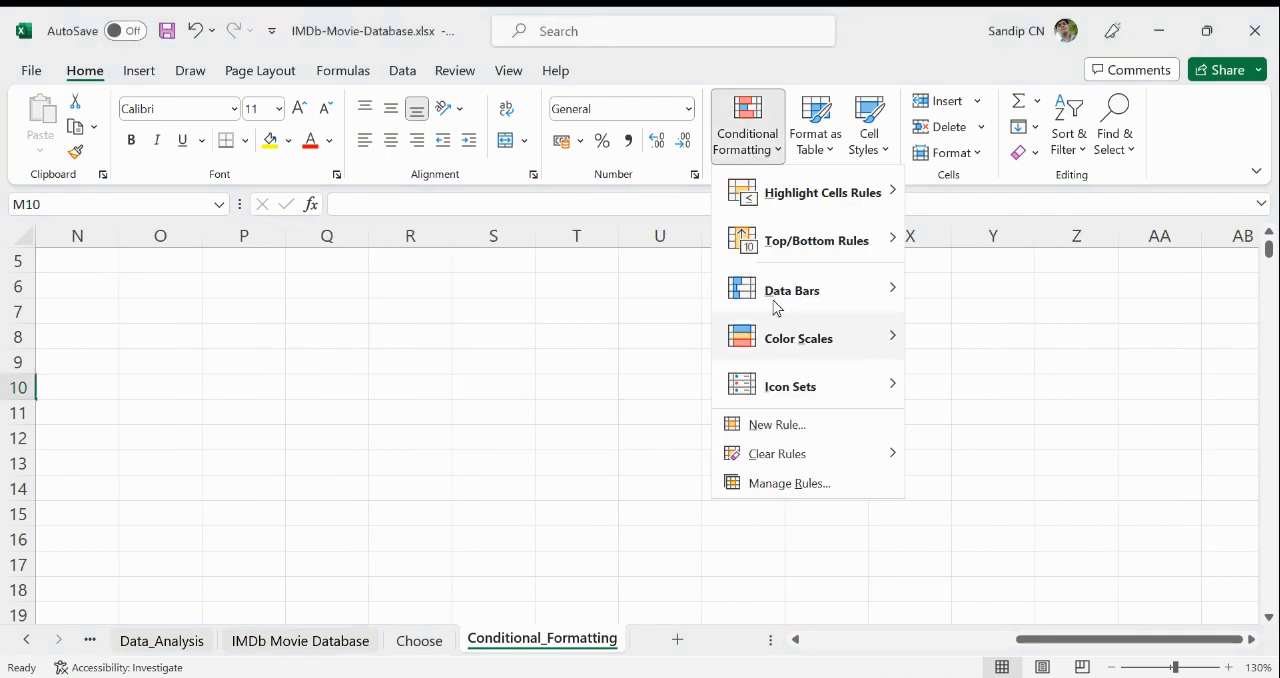
mouse_move(795, 350)
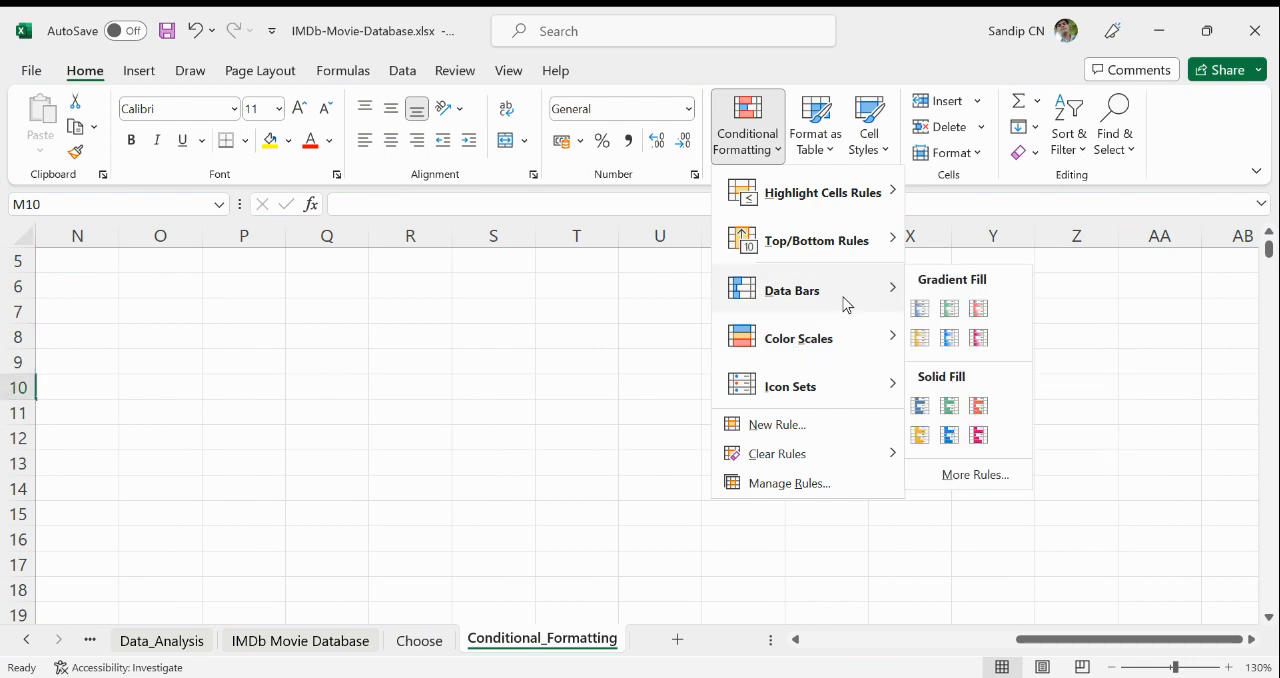
left_click(253, 329)
- Enter the title SALES DATA in cell P7
left_click(246, 331)
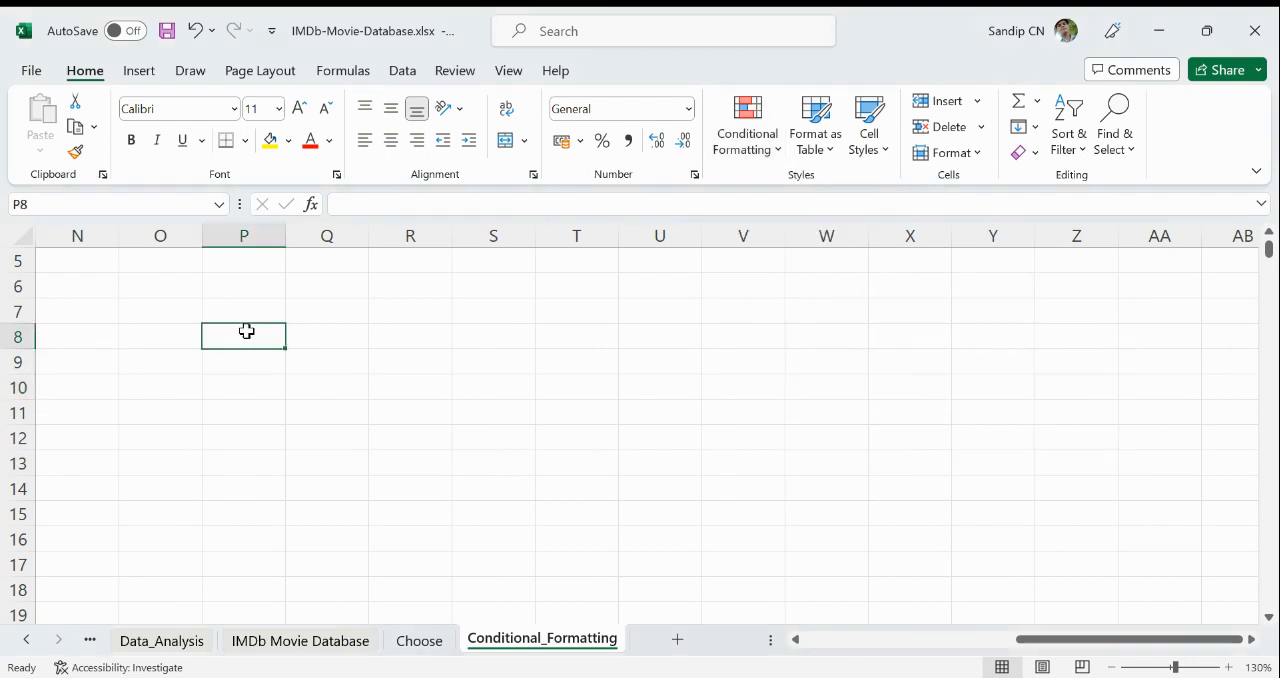
left_click(258, 315)
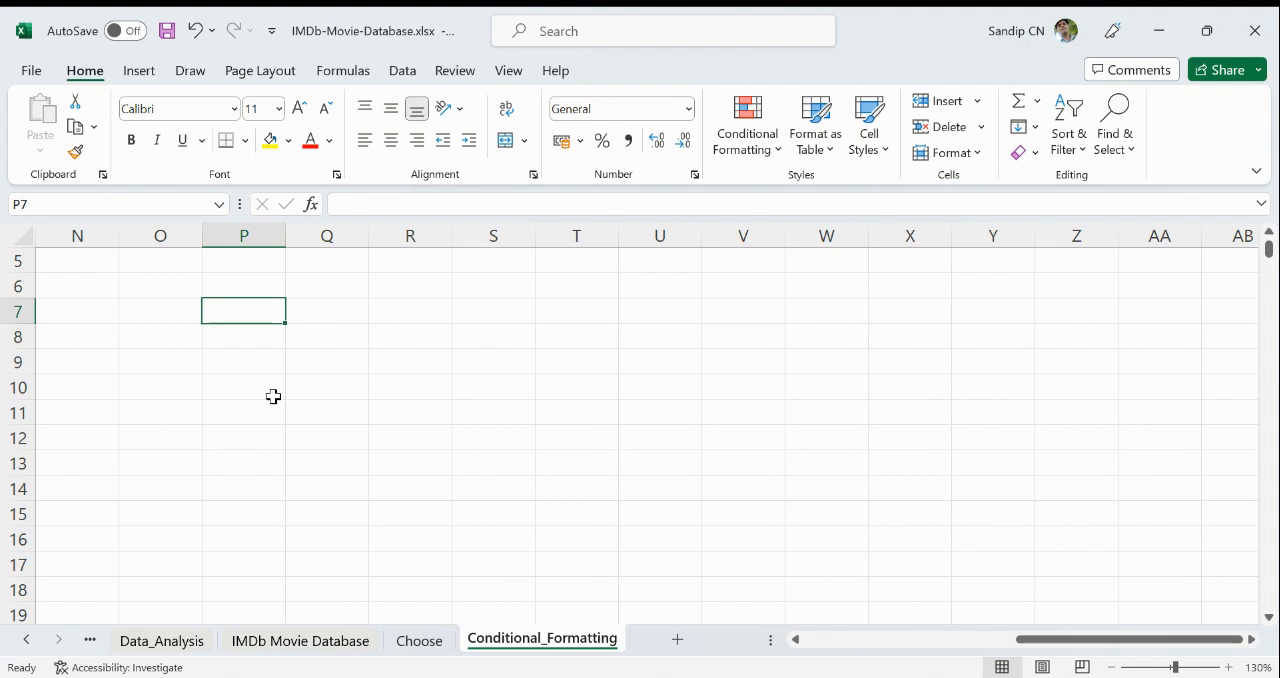
type("SAL")
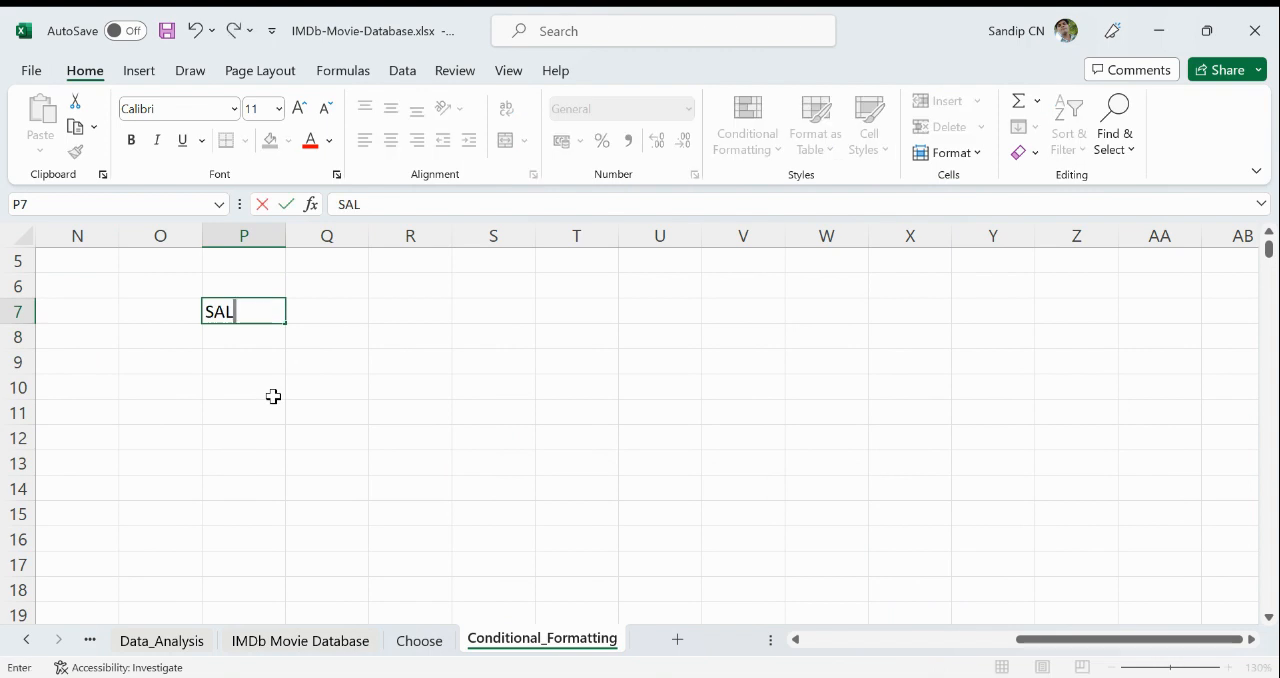
type("ES DATA")
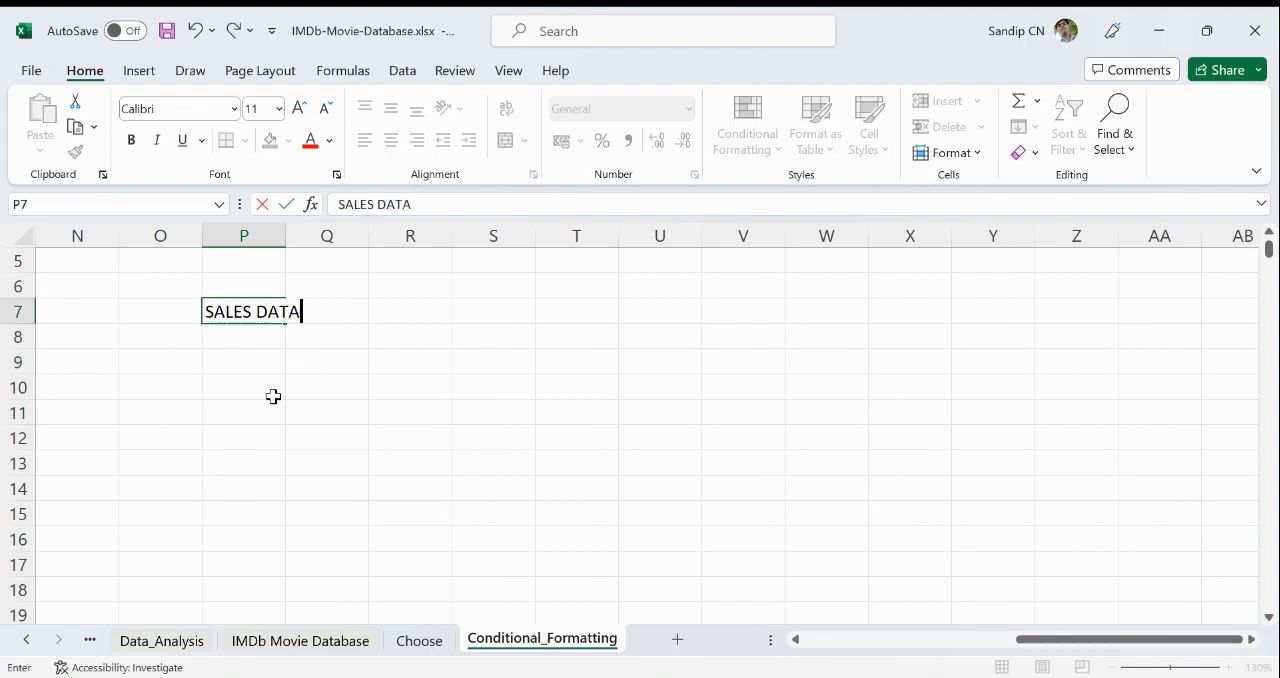
key("Return")
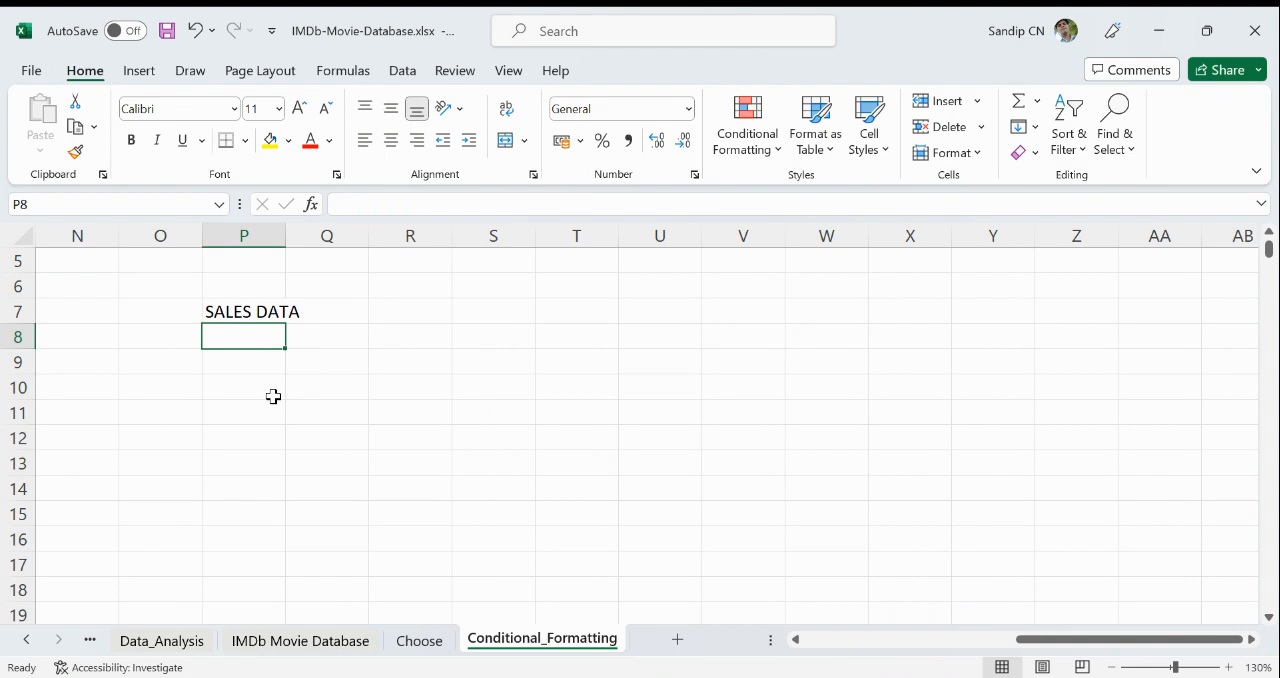
- Enter JANUARY in P9 and fill the month series down through DECEMBER in P20
left_click(242, 385)
left_click(251, 363)
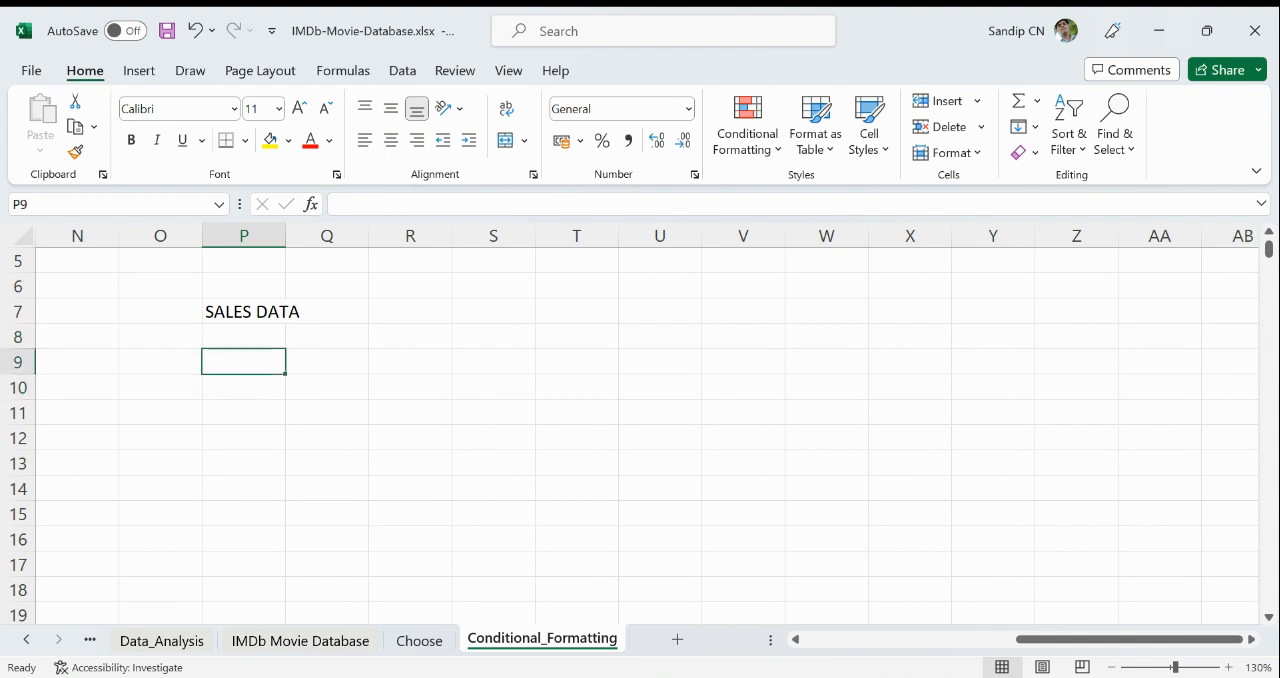
type("JANUARY")
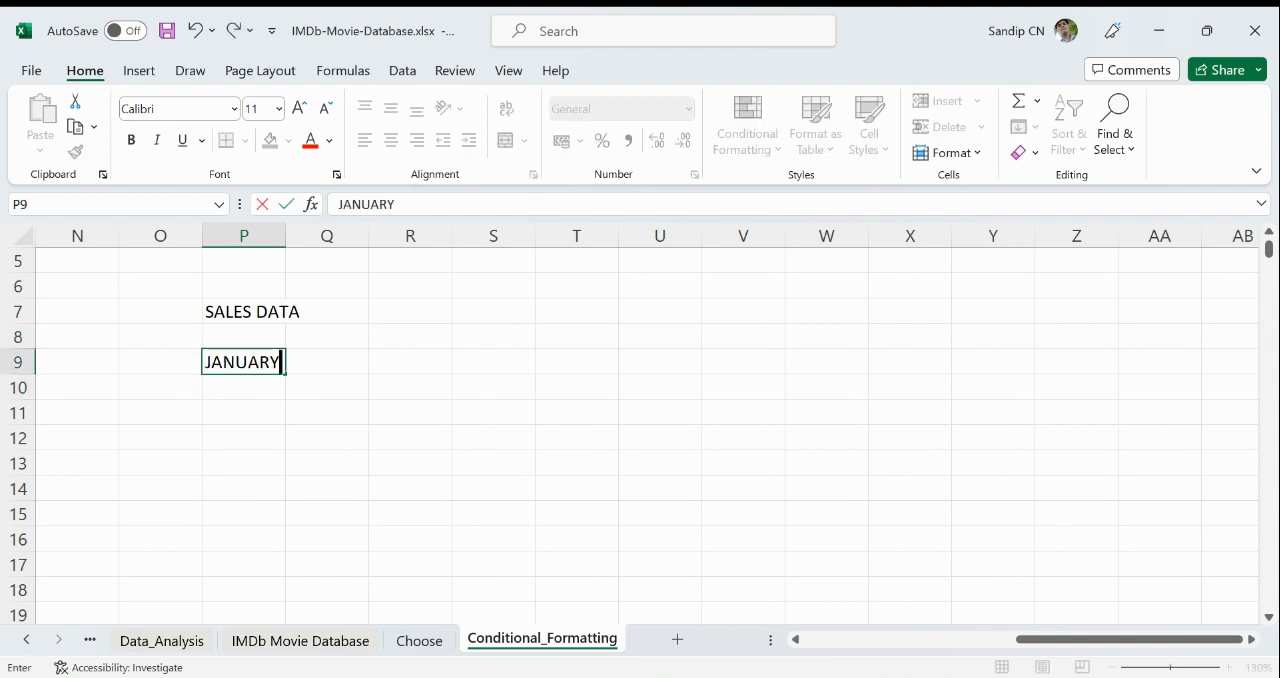
key("Return")
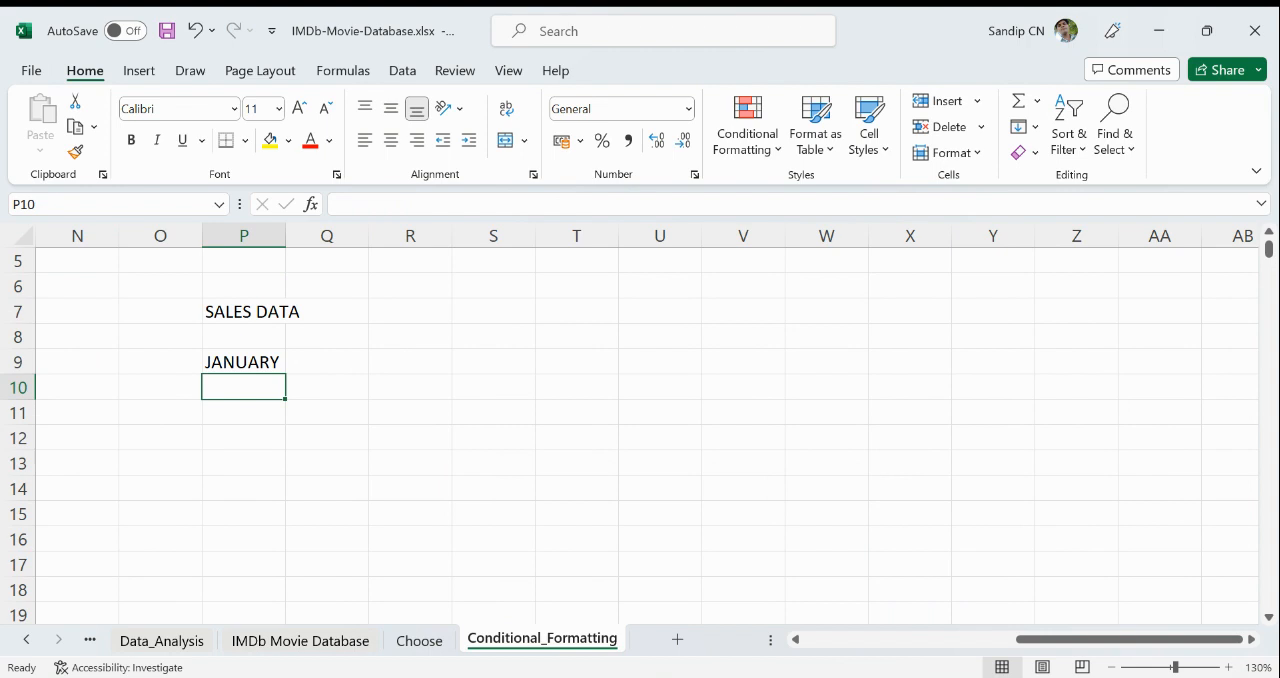
left_click(245, 360)
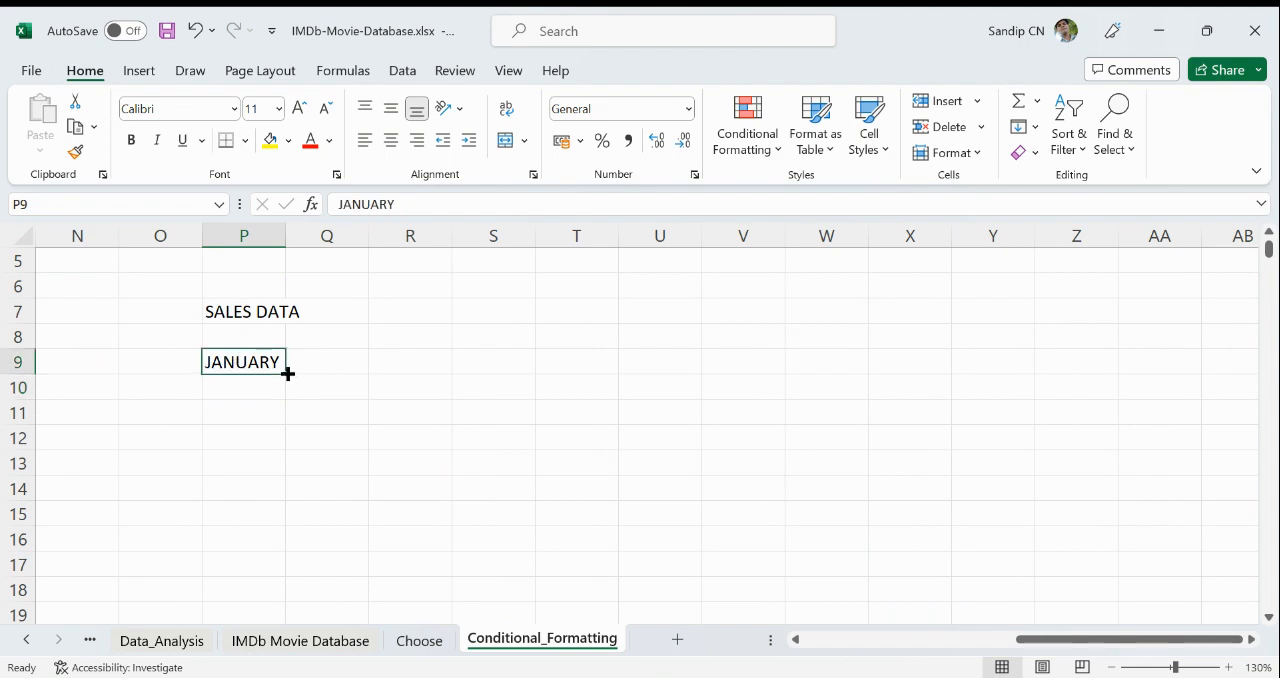
left_click_drag(284, 371, 272, 518)
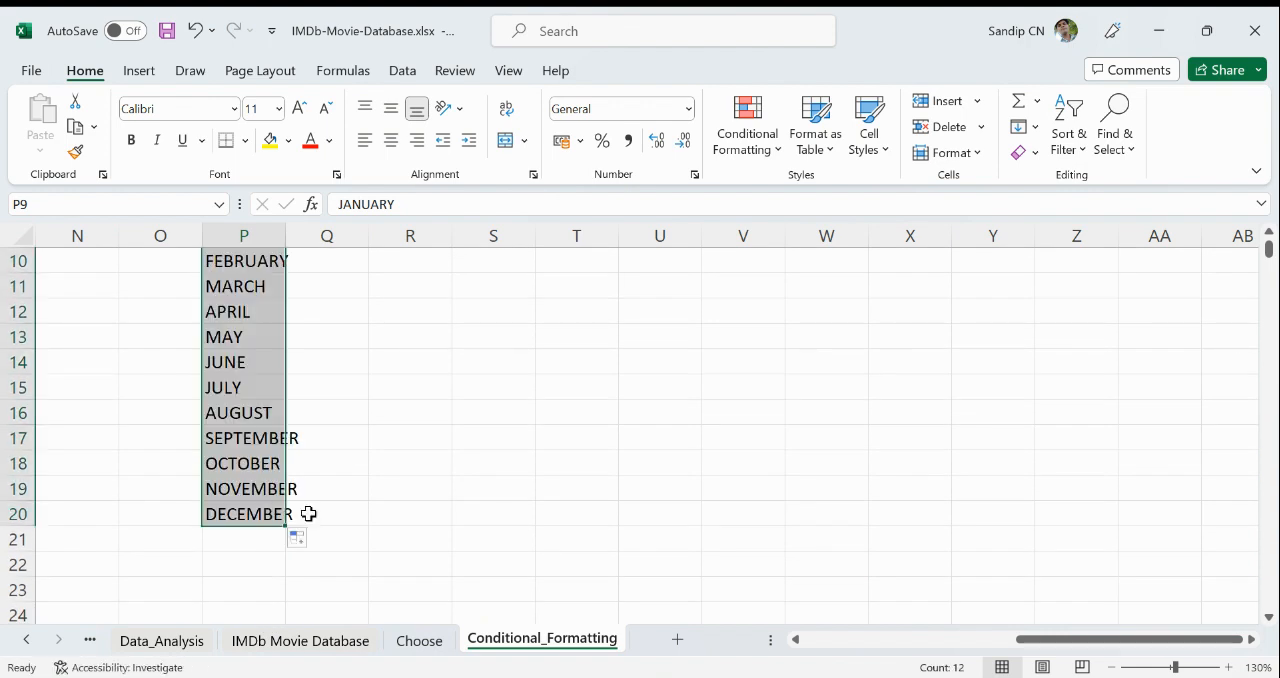
- Enter the region headings NORTHAN in Q8 and CENTRAL in R8
scroll(440, 515, "down", 1)
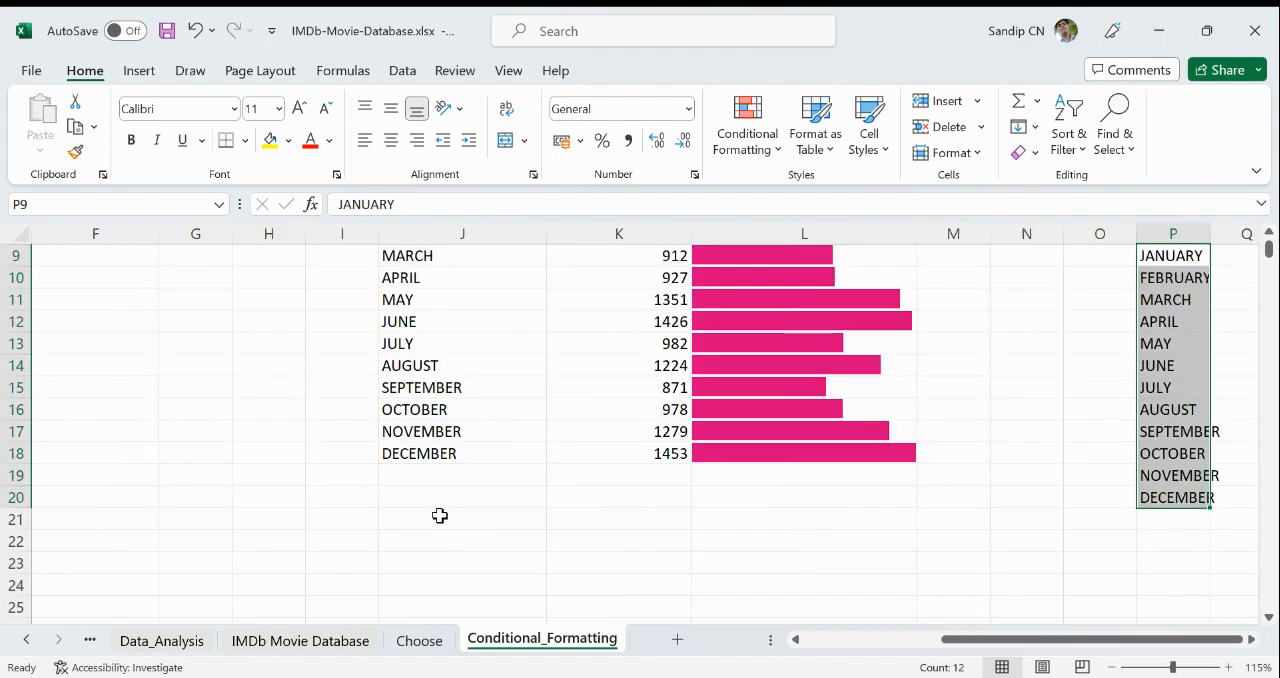
left_click(1252, 639)
left_click(1252, 639)
left_click(1254, 642)
left_click(1254, 642)
left_click(1254, 642)
left_click(1254, 642)
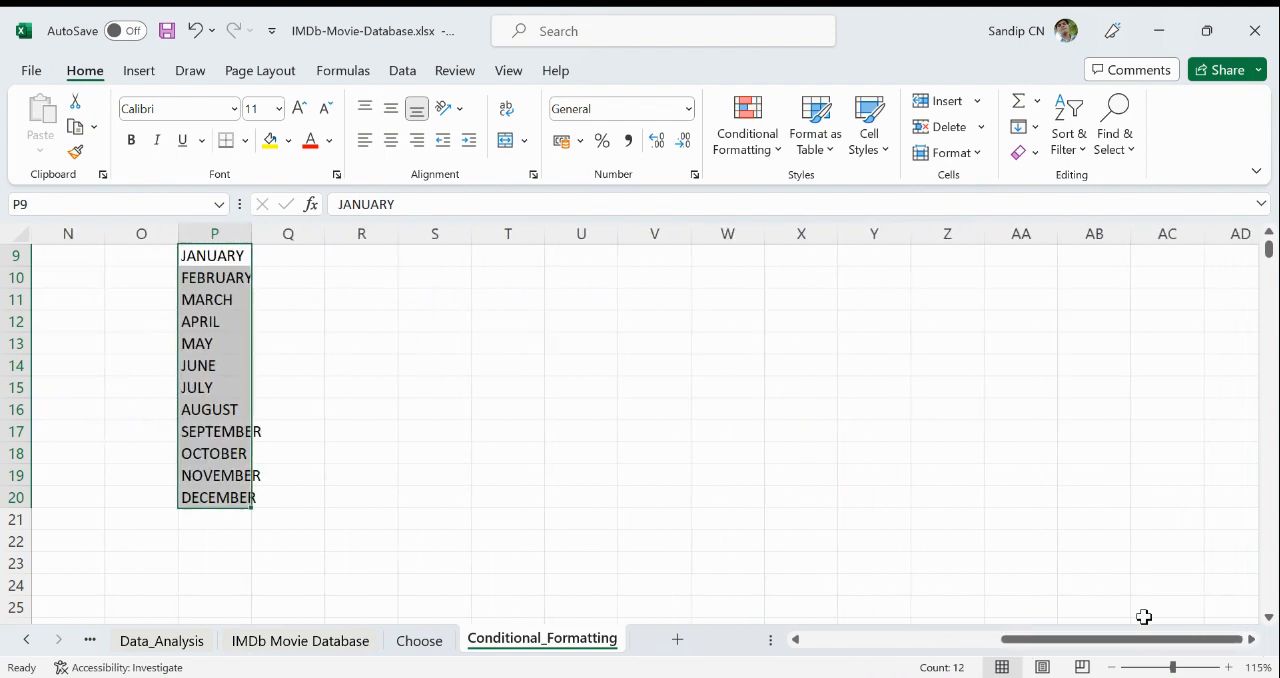
scroll(289, 472, "up", 2)
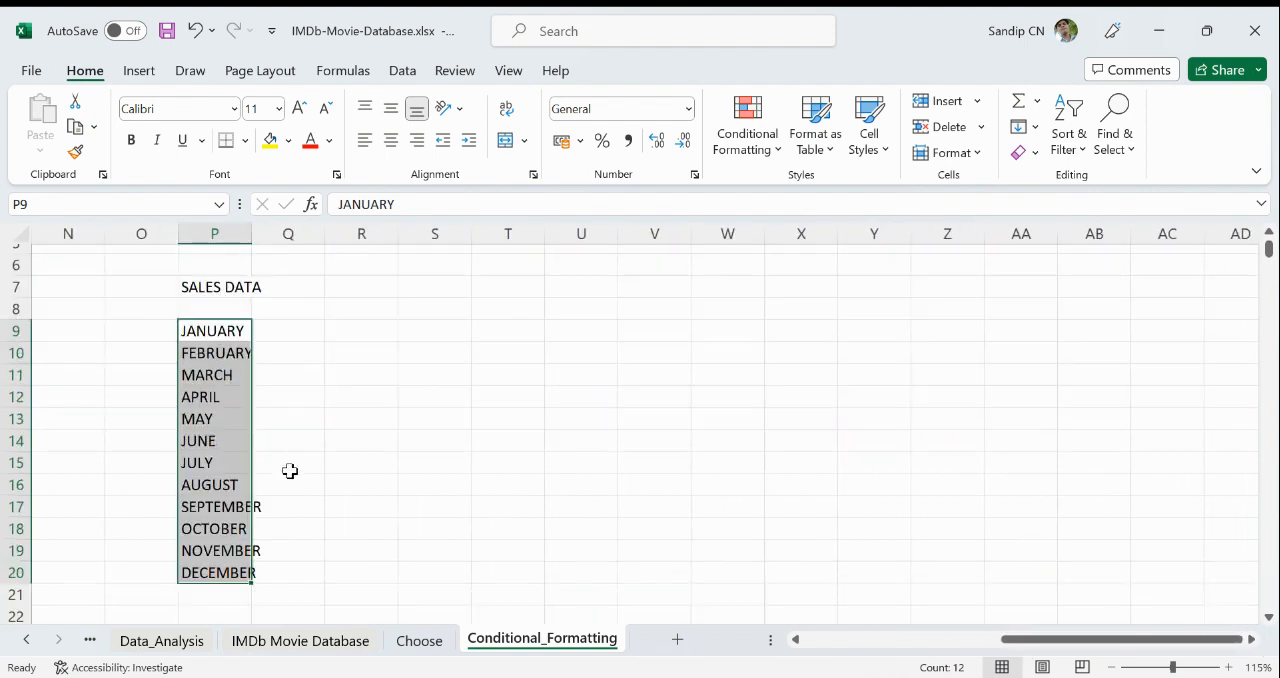
left_click(291, 302)
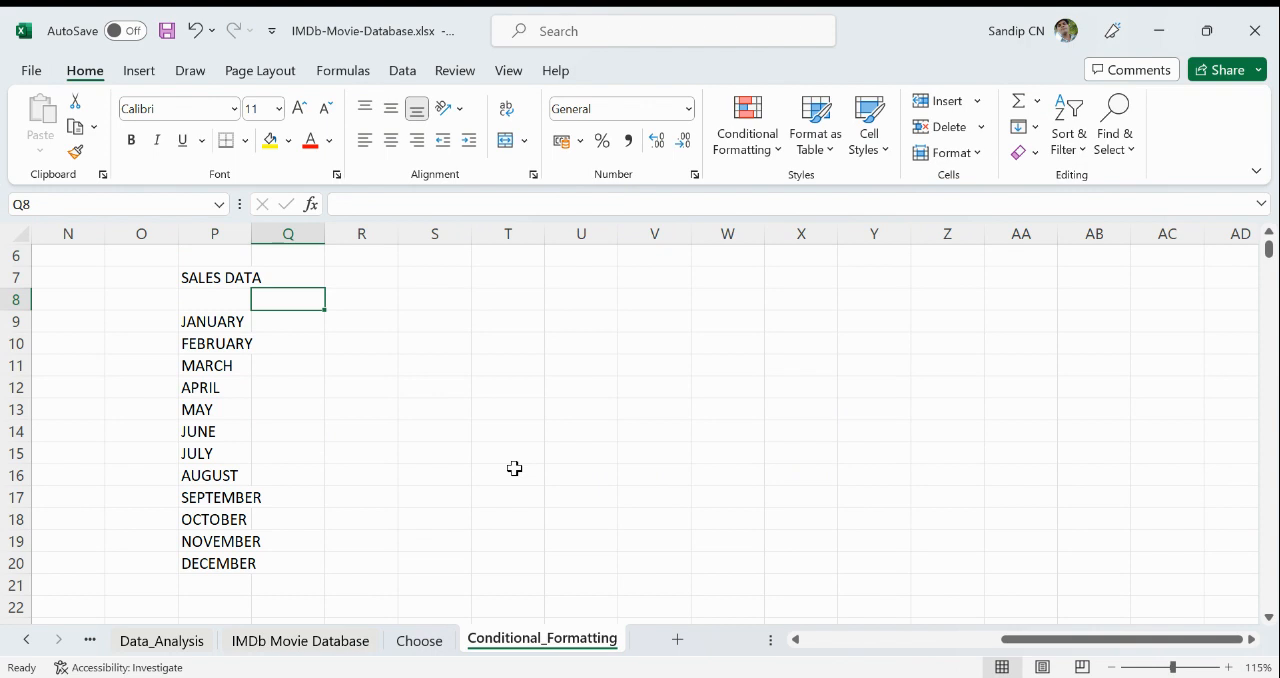
type("NO")
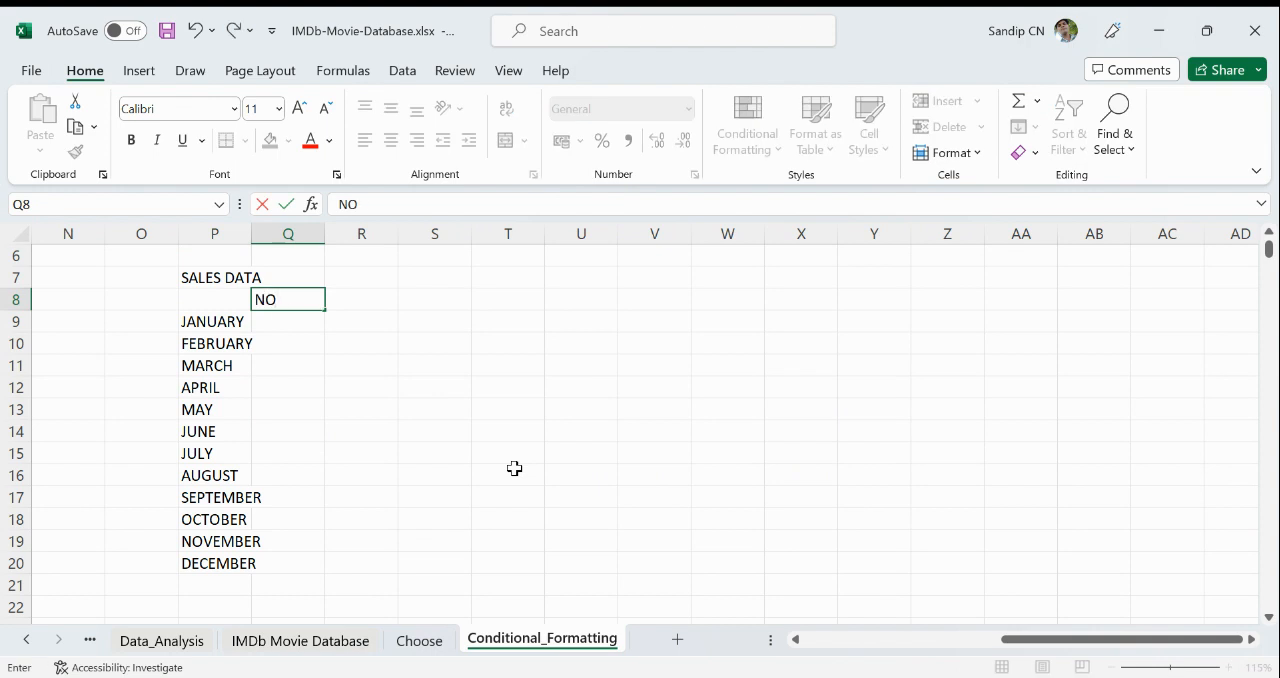
type("RTHAN")
key("Tab")
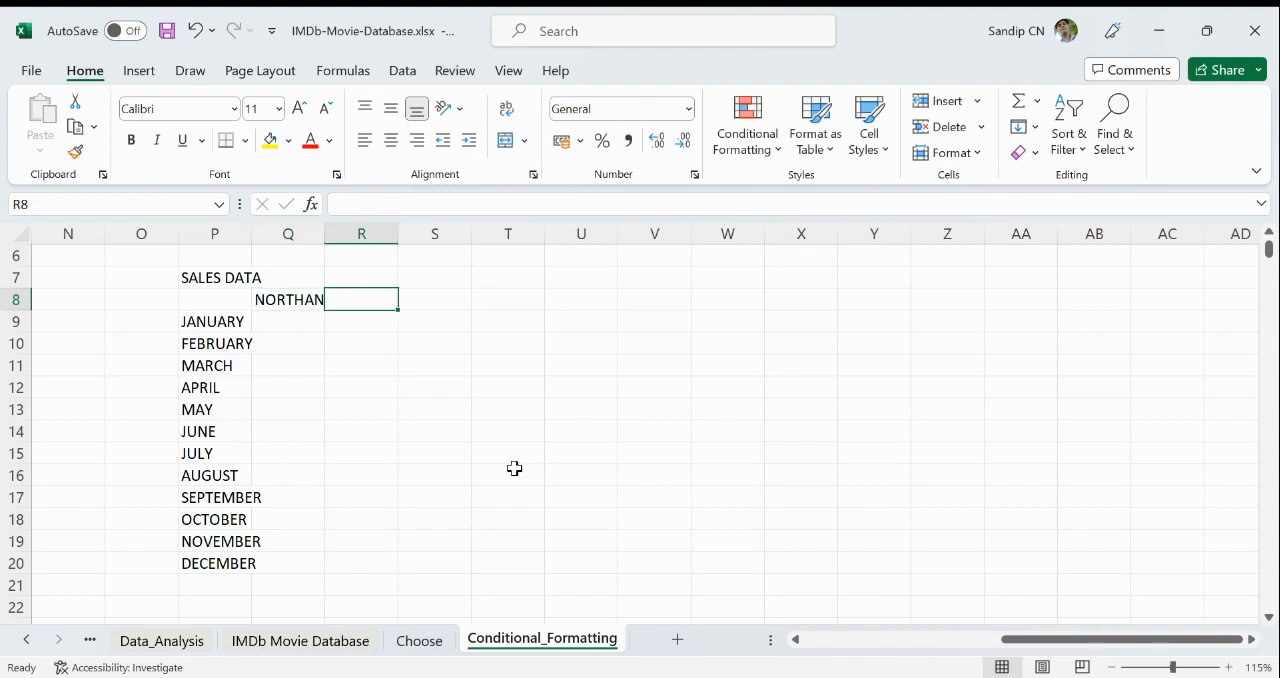
type("CE")
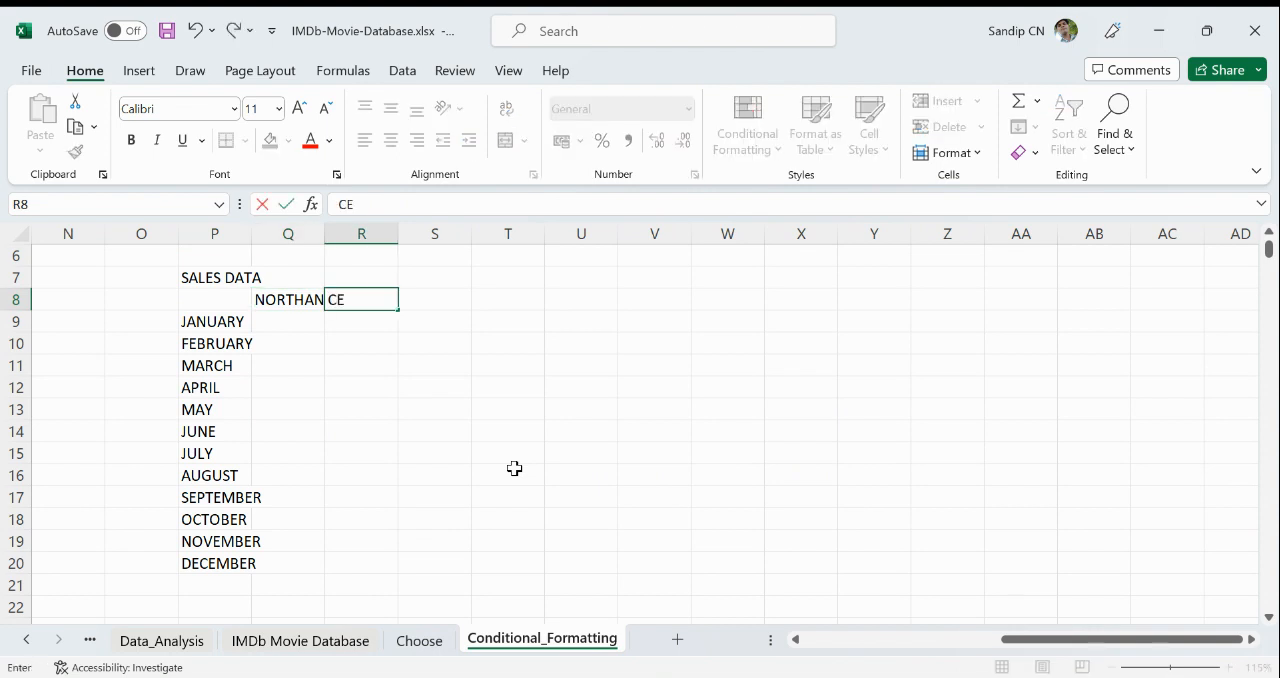
type("NTRAL")
key("Tab")
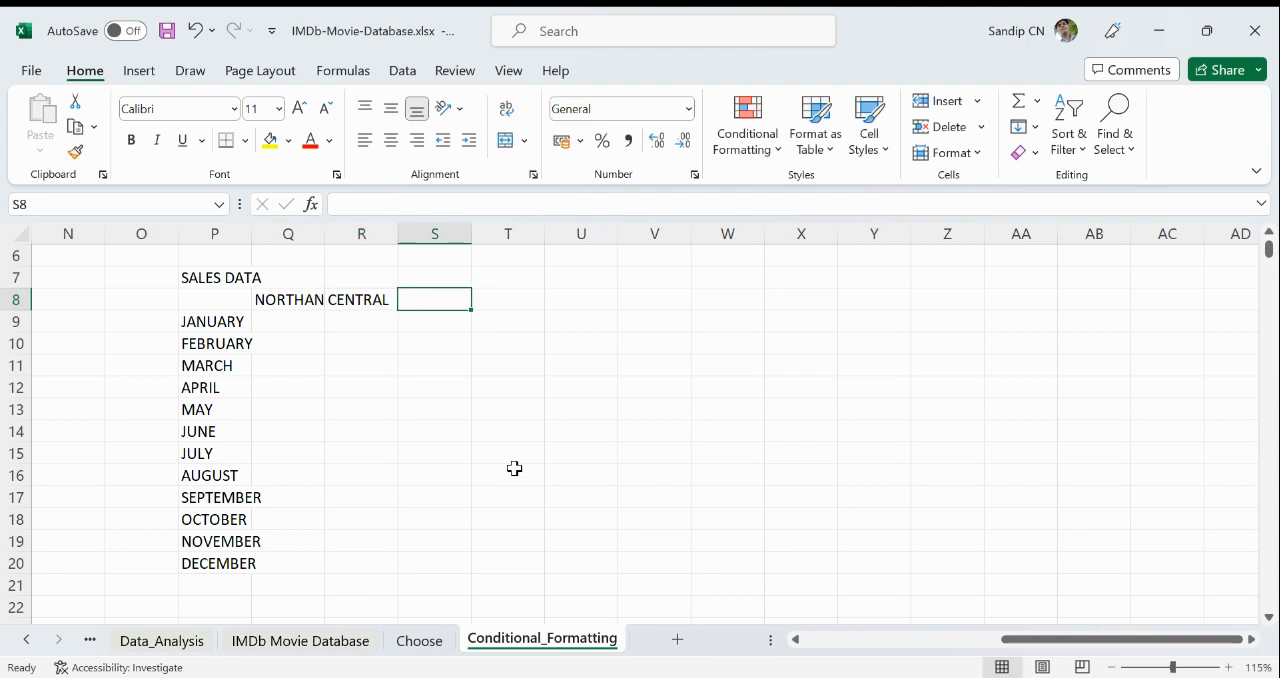
- Add the remaining region headings SOUTHRN, EASTERN and WESTERN in S8, T8 and U8
type("S")
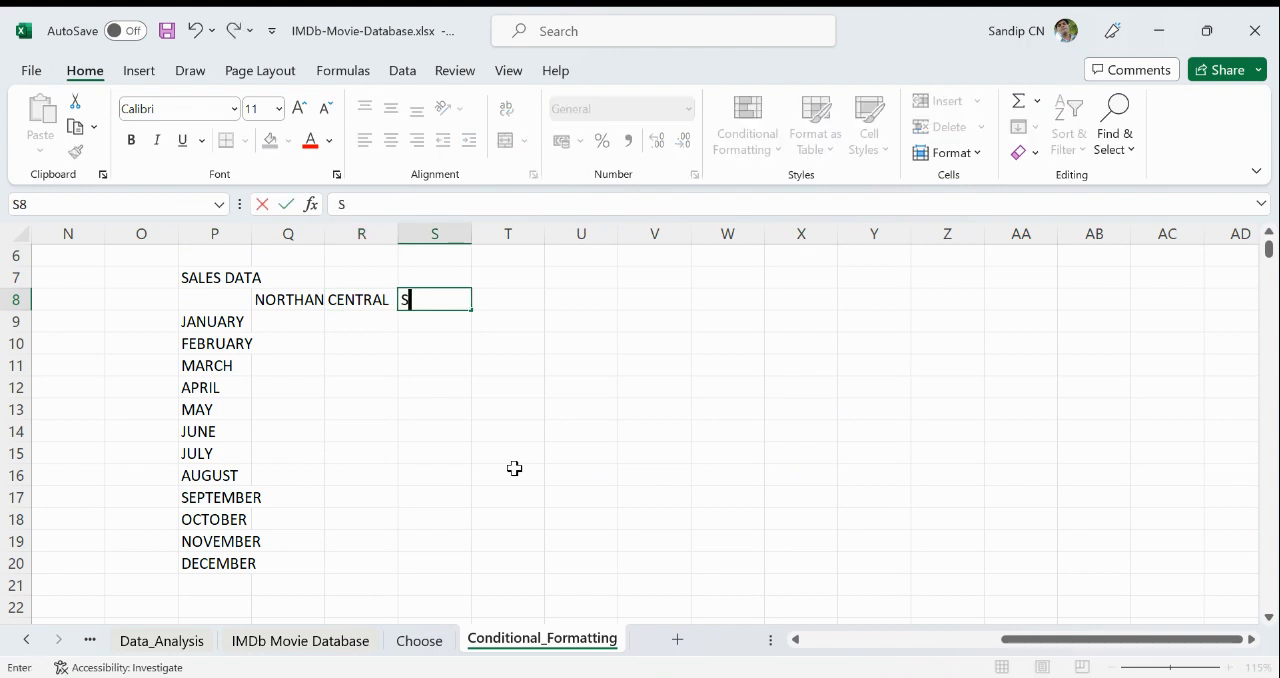
type("OUTHRN")
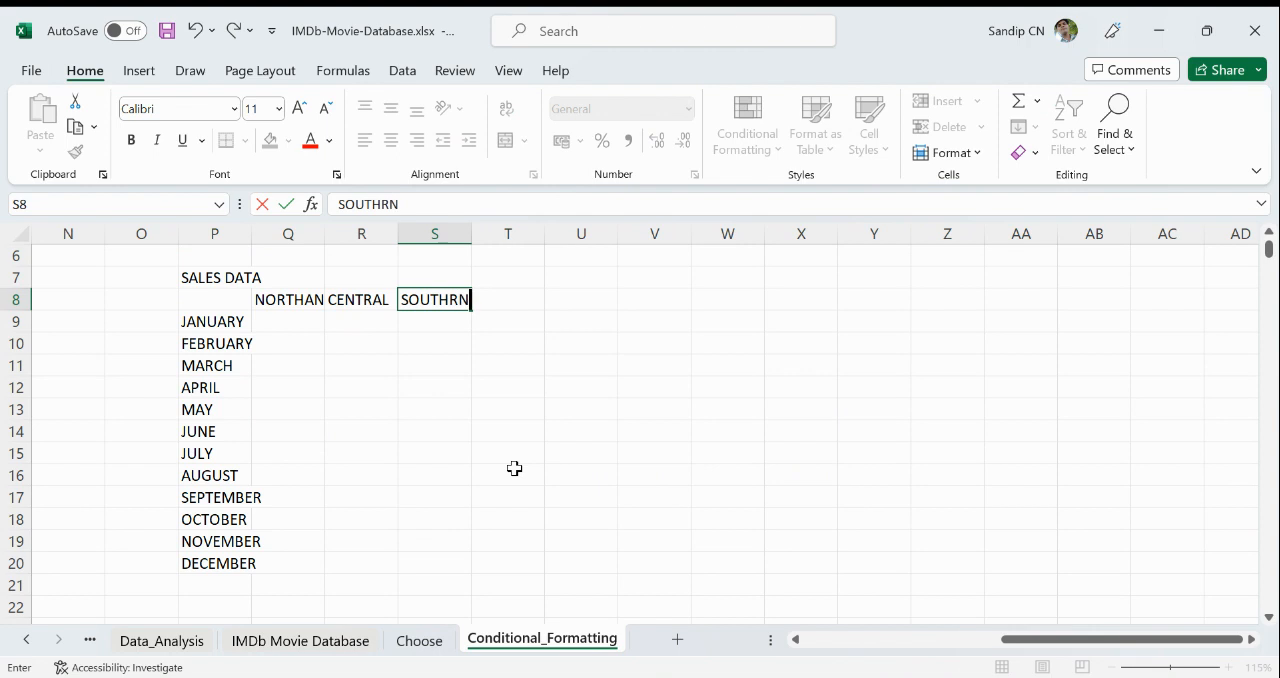
key("Tab")
type("EAST")
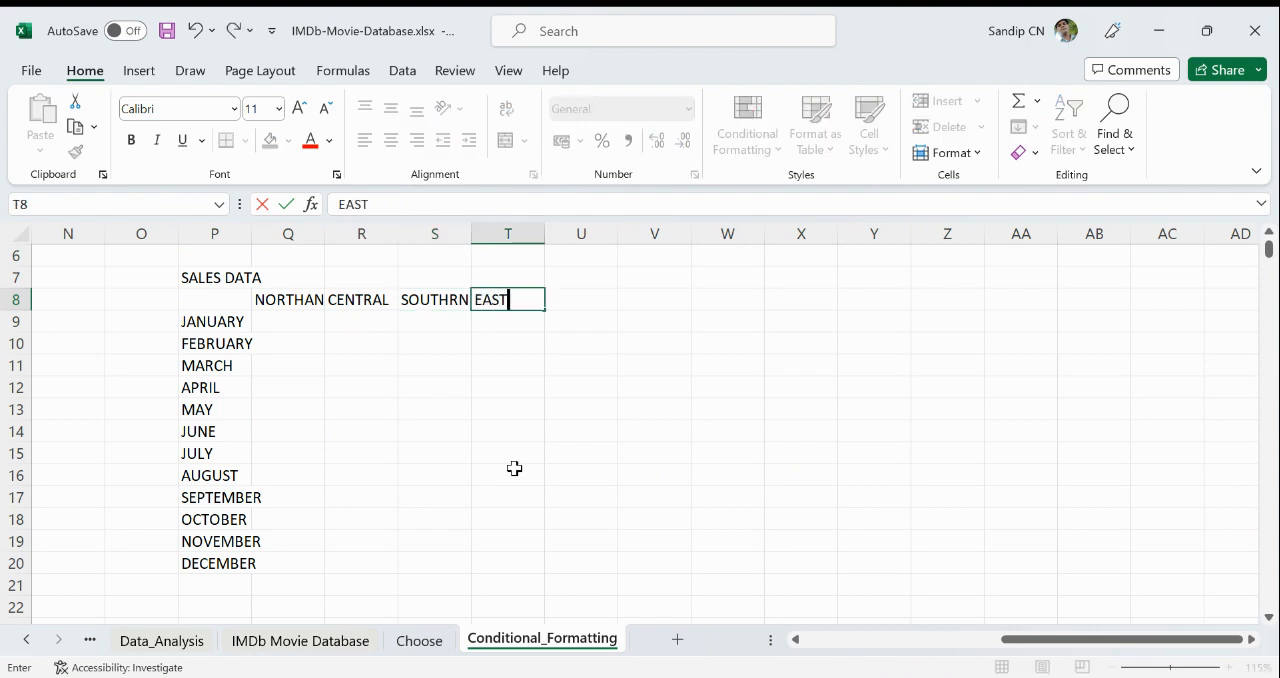
type("ERN")
key("Down")
key("Right")
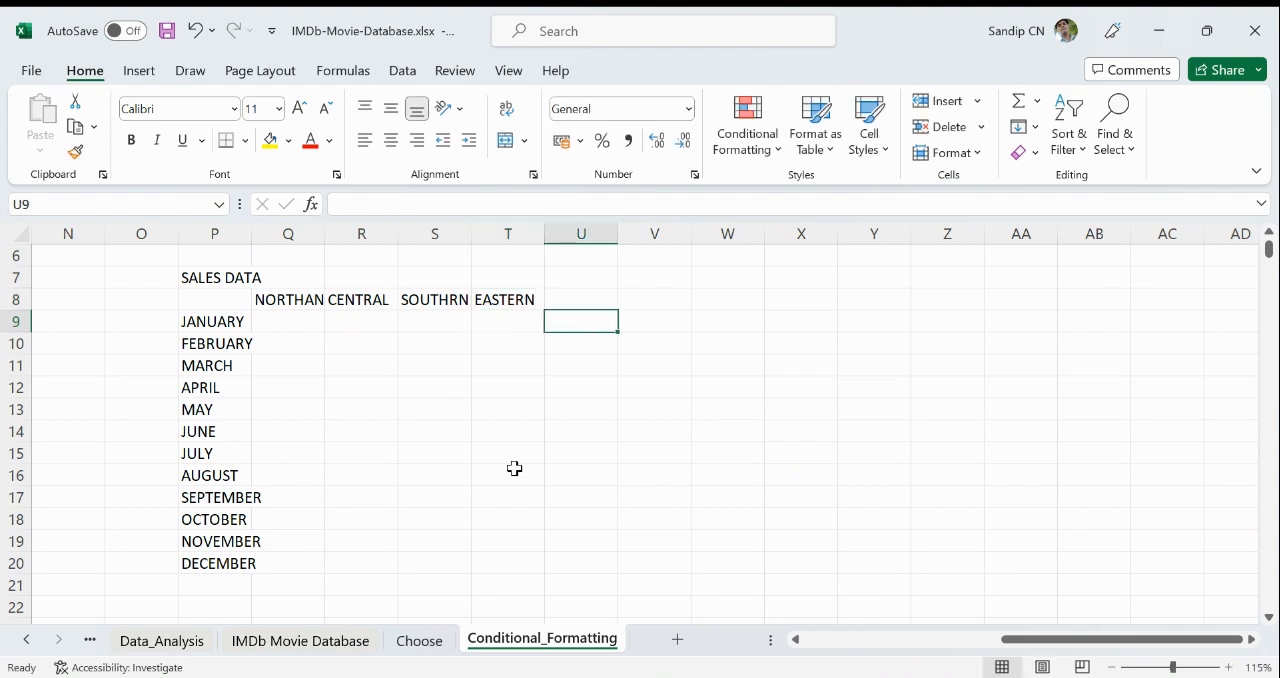
key("Up")
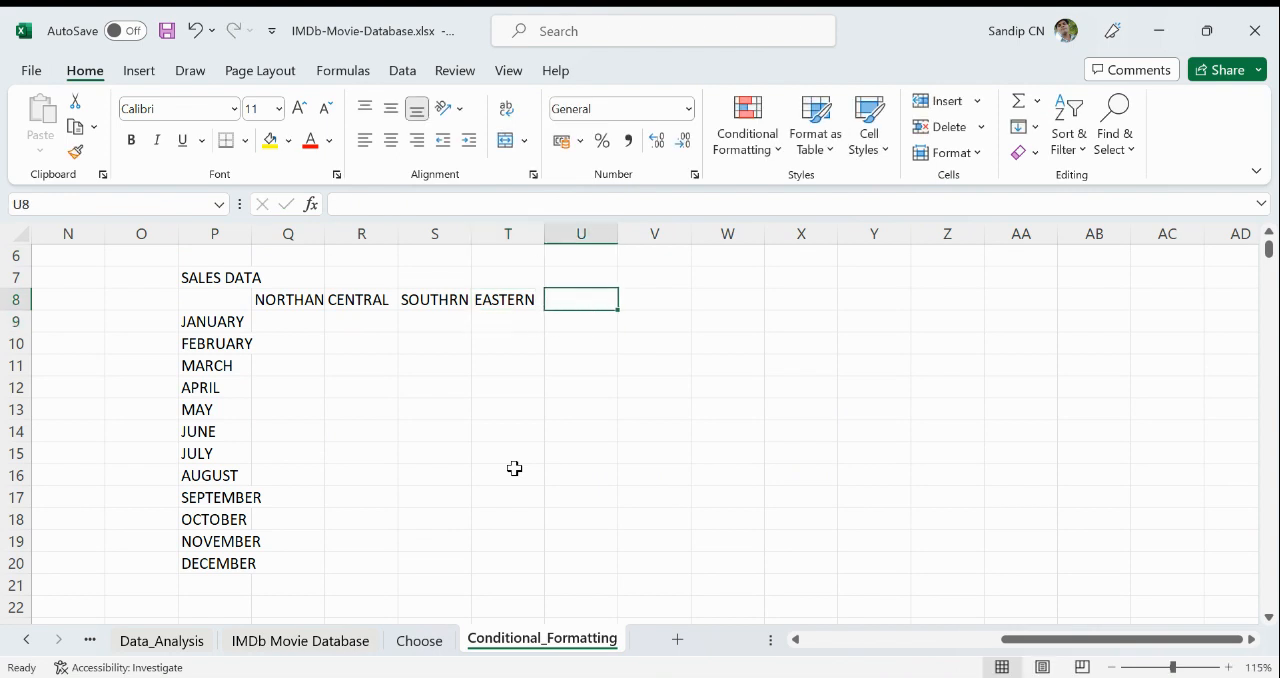
type("WESTER")
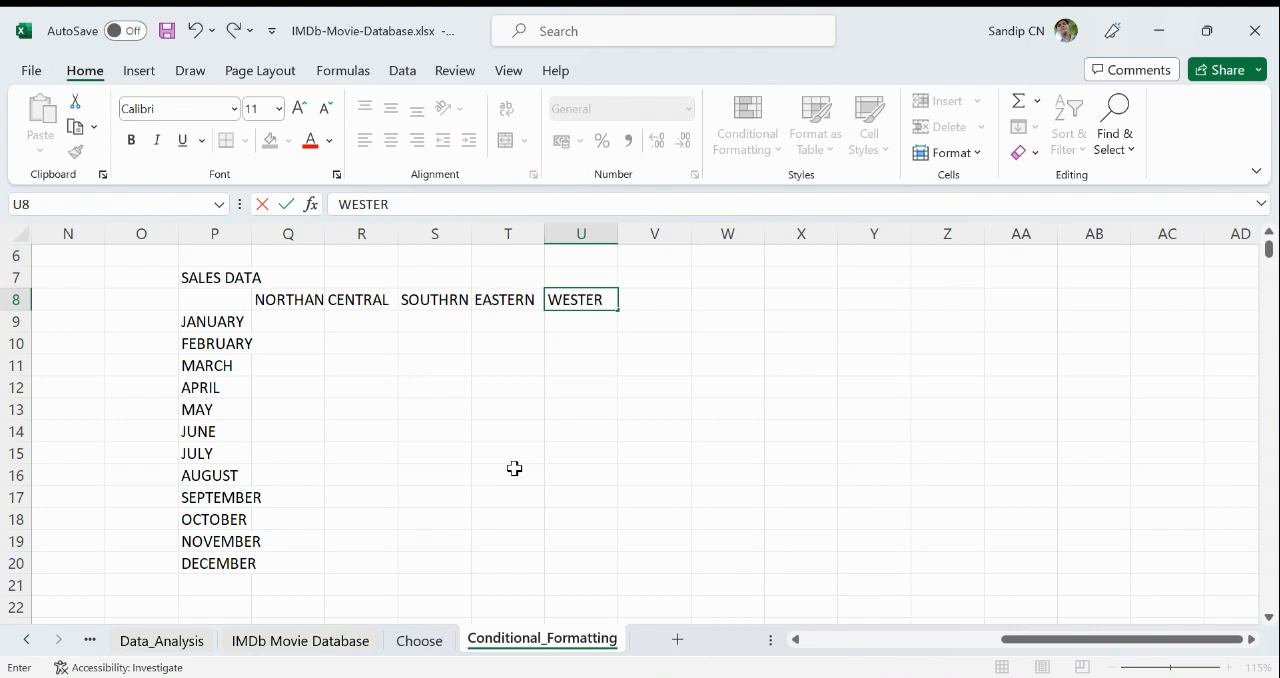
type("N")
key("Return")
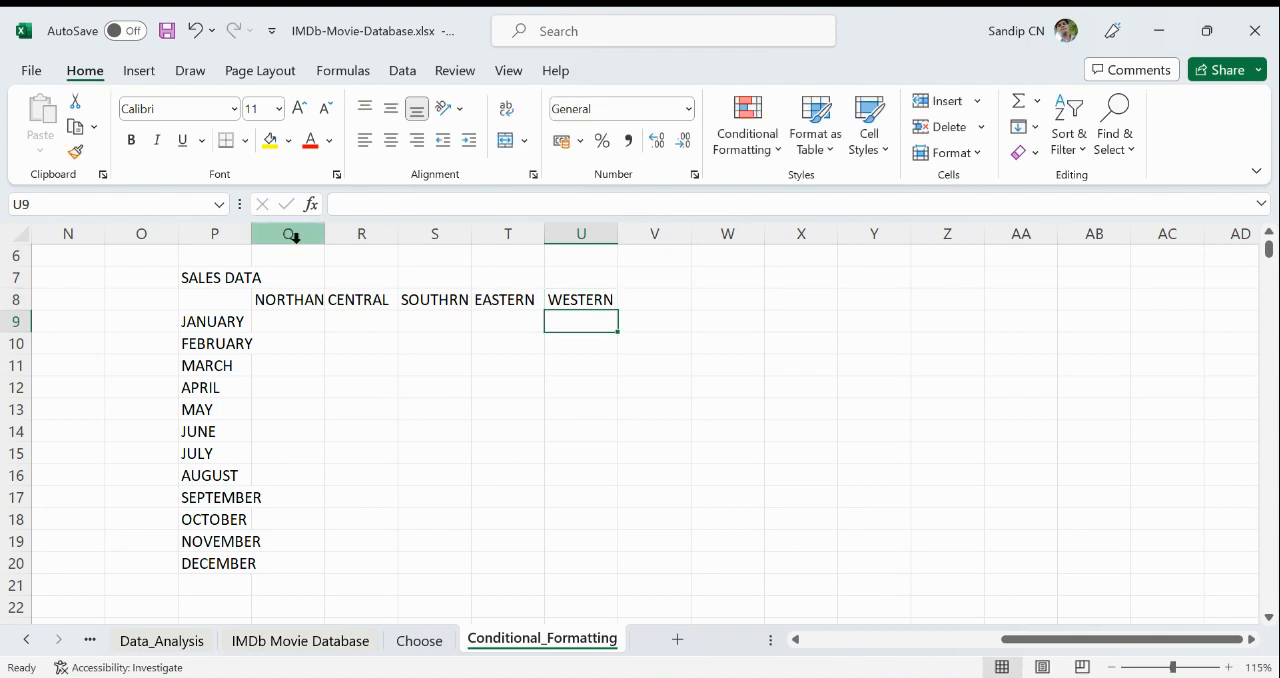
- Widen columns P and U, and merge and center the cells Q7:U7 above the region headings
left_click_drag(257, 232, 290, 232)
left_click_drag(649, 239, 714, 241)
left_click(473, 274)
left_click_drag(337, 280, 658, 277)
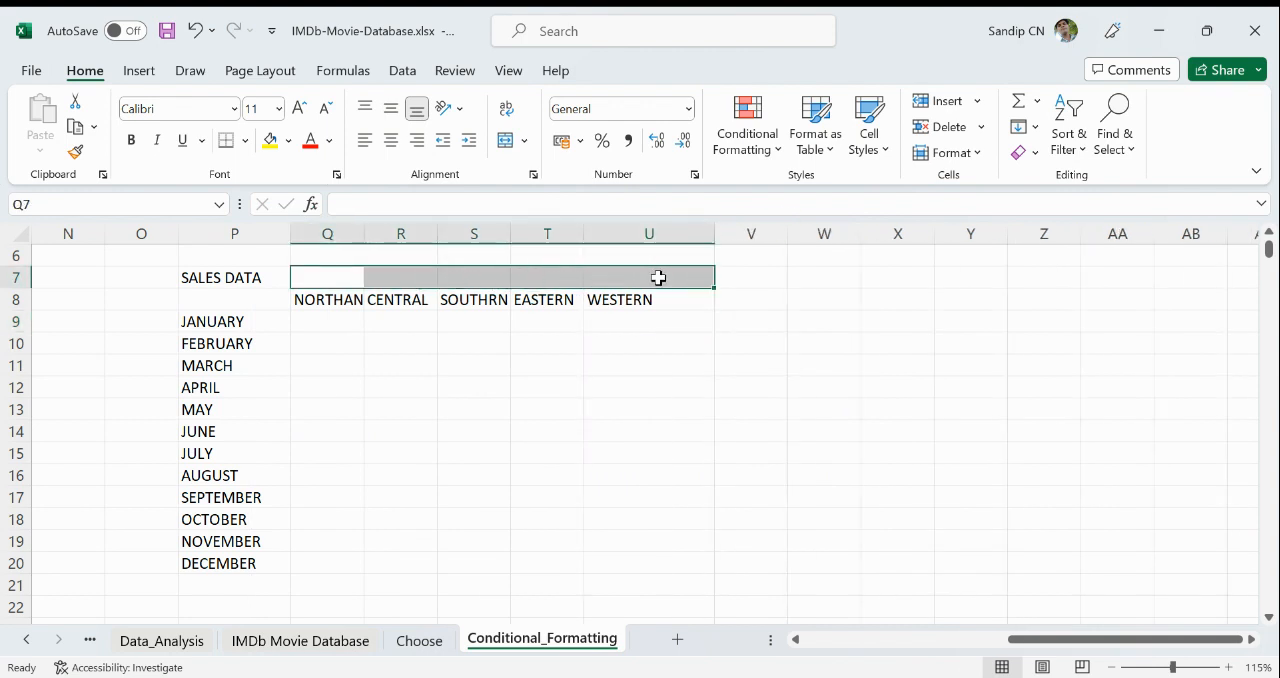
left_click(505, 141)
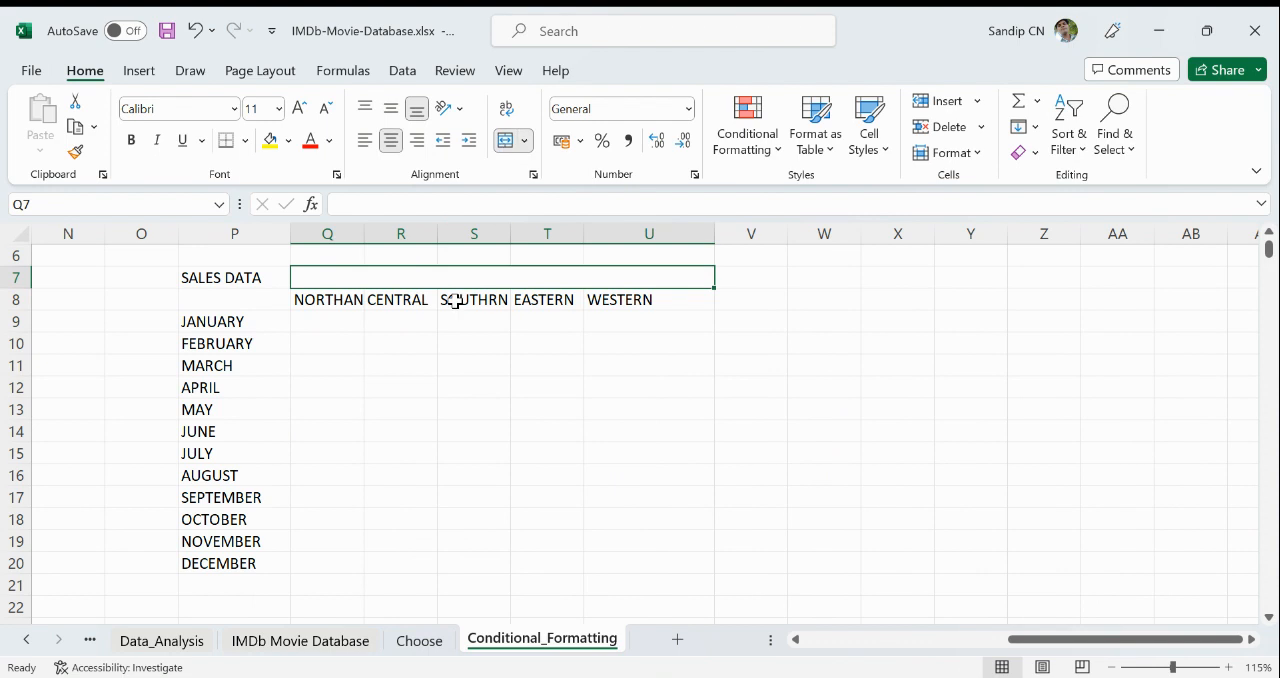
- Enter Regions in the merged heading cell and widen column Q to give NORTHAN more room
type("Re")
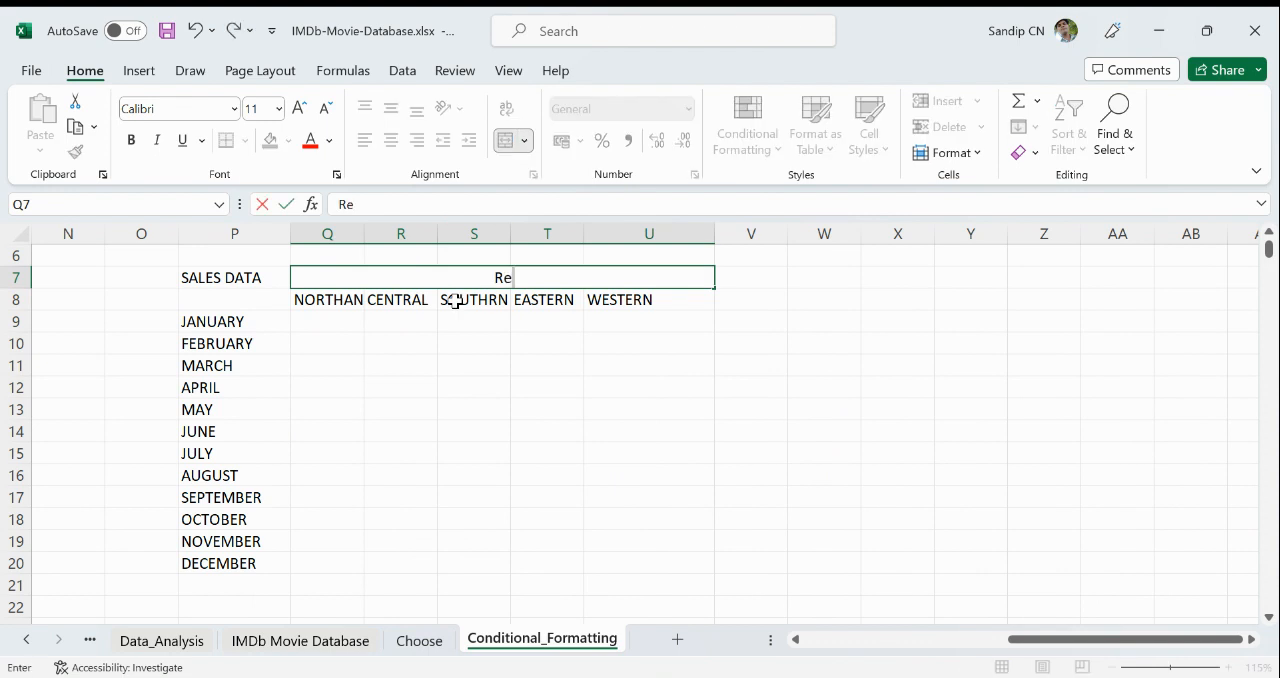
type("gions")
key("Return")
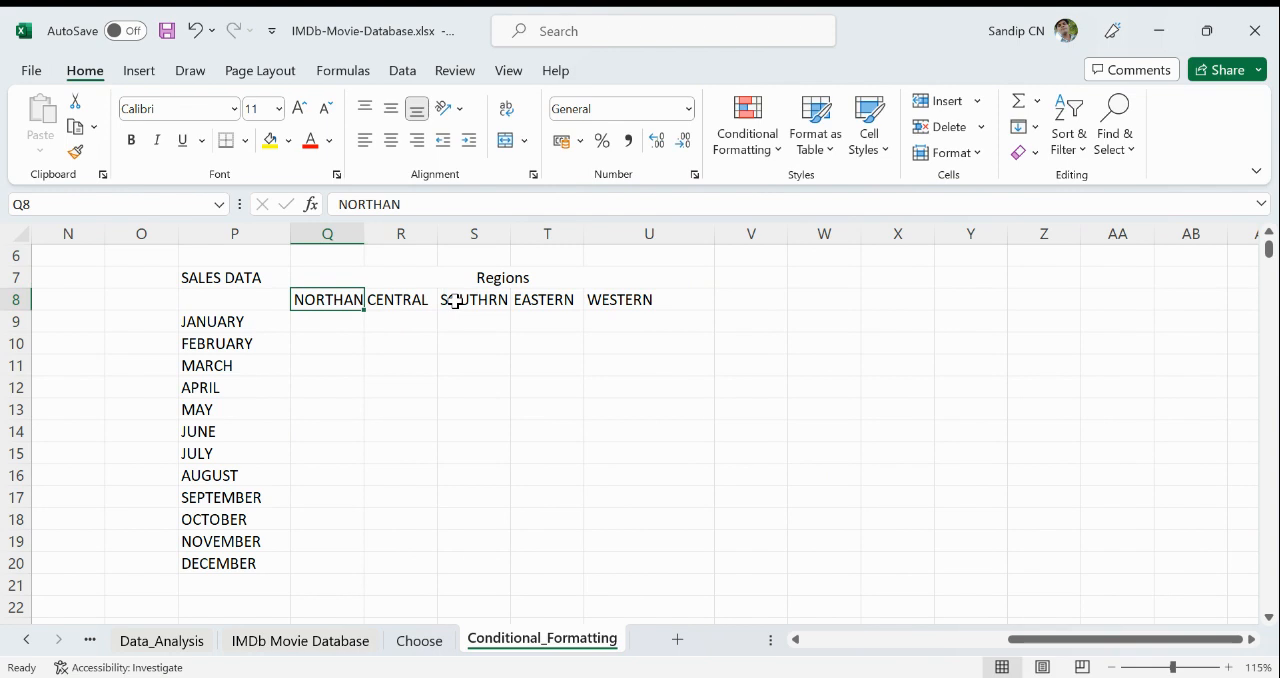
left_click(371, 389)
left_click_drag(365, 229, 387, 229)
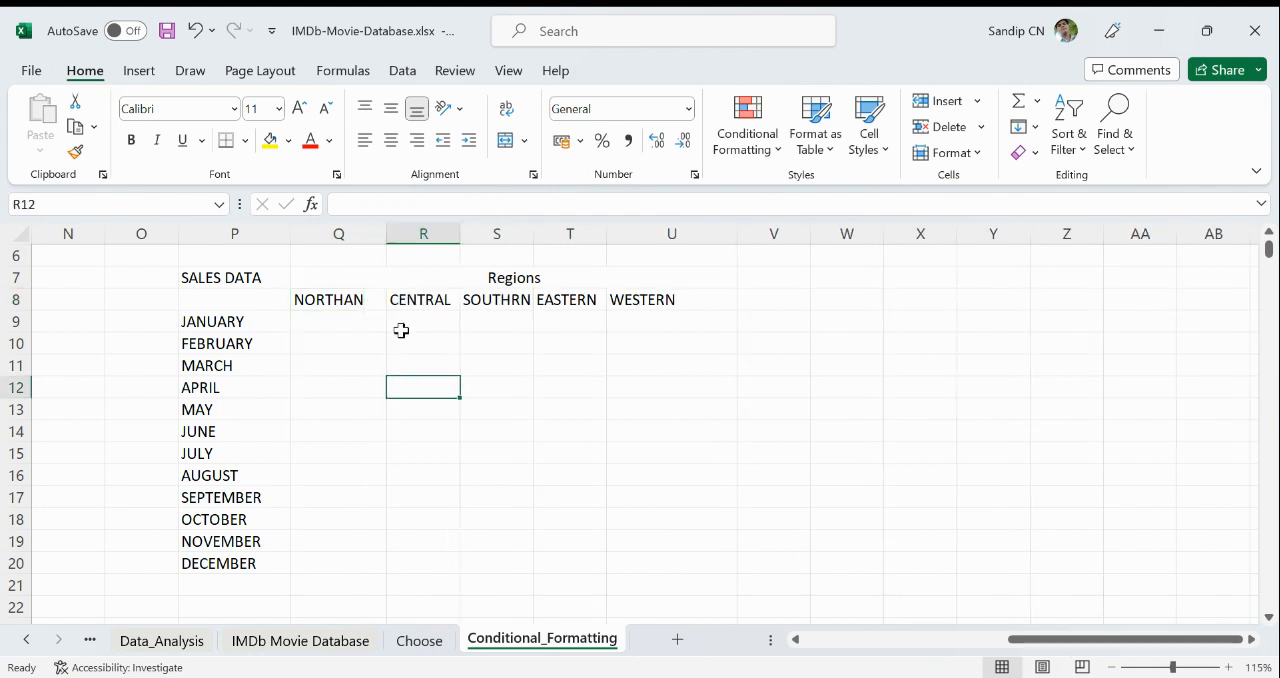
- Start a RANDBETWEEN formula in Q9 for the January sales of the NORTHAN region
left_click(336, 322)
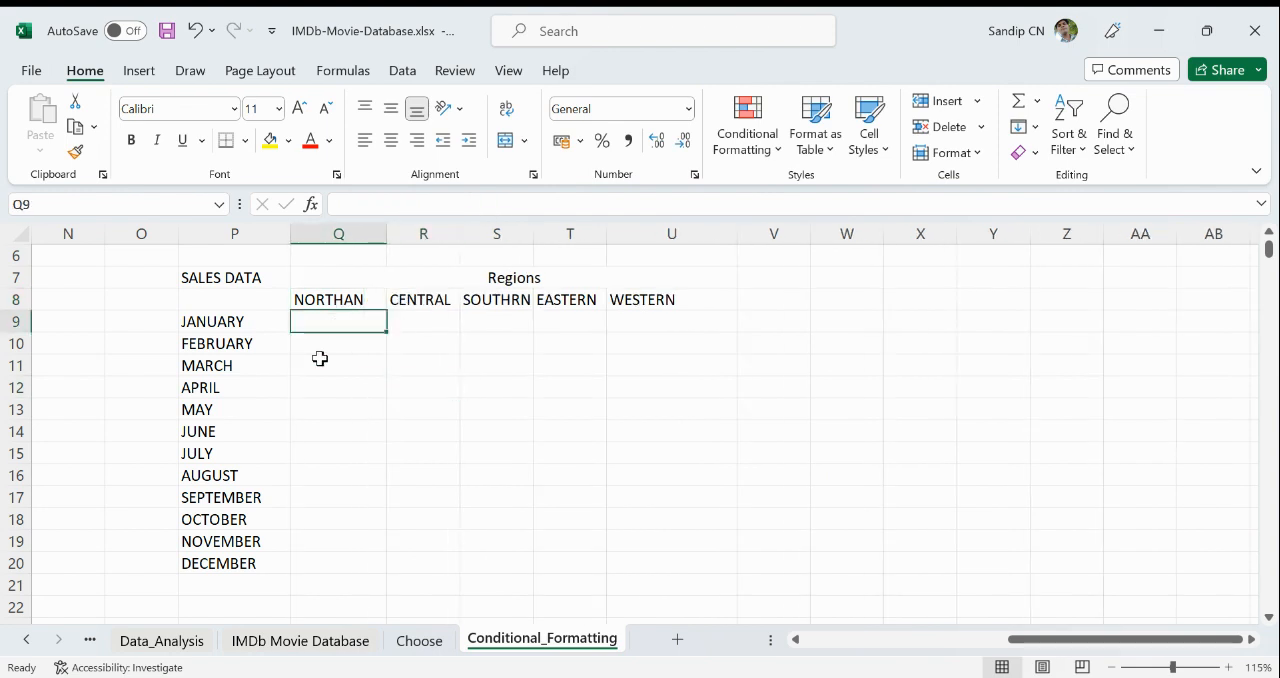
left_click(340, 296)
left_click(337, 320)
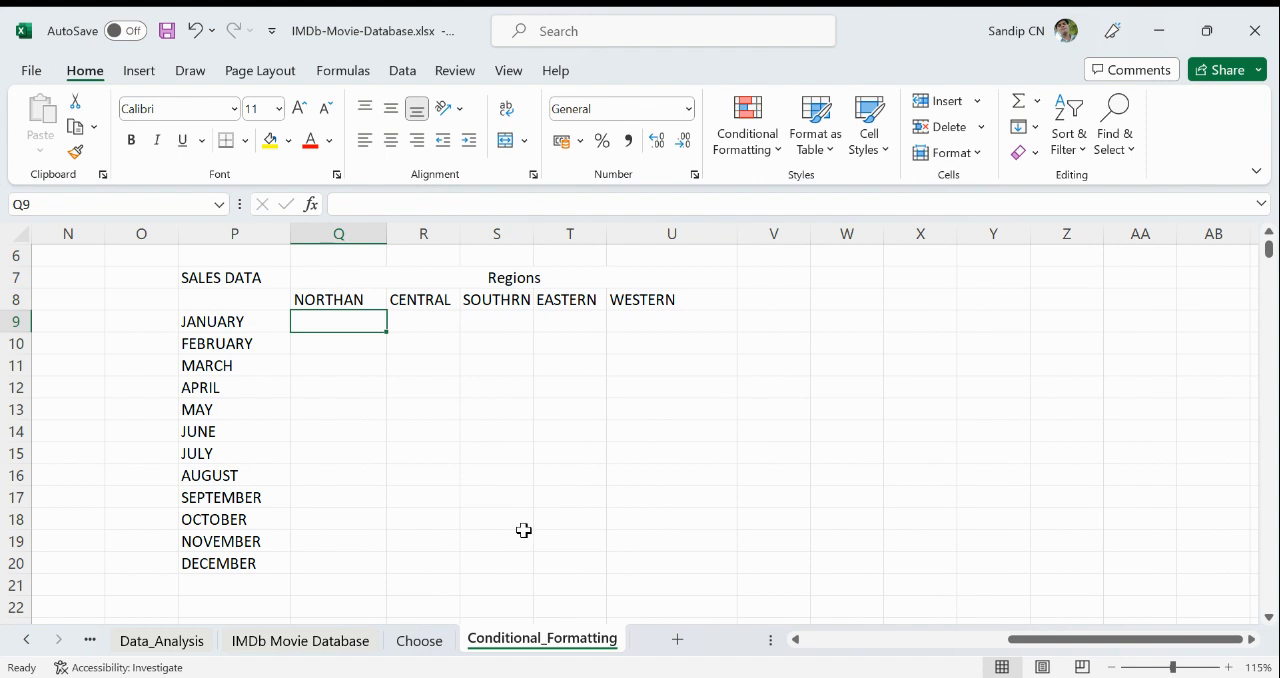
type("=")
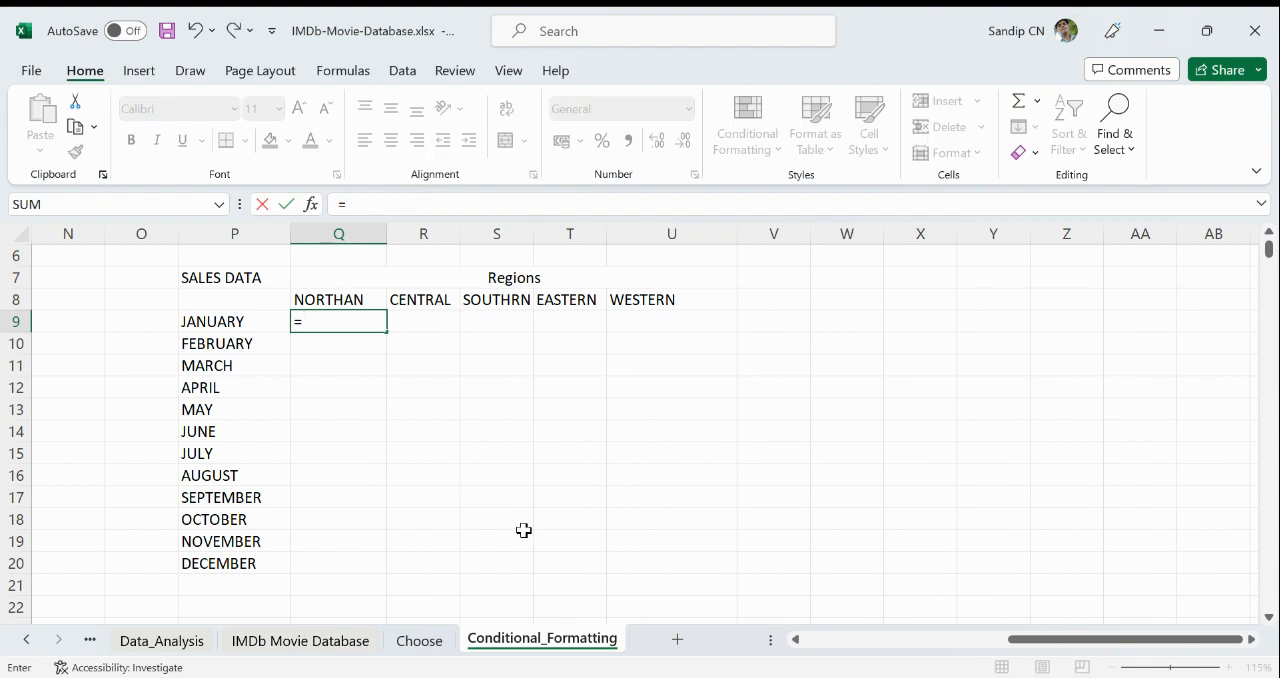
type("ran")
key("Down")
key("Down")
key("Tab")
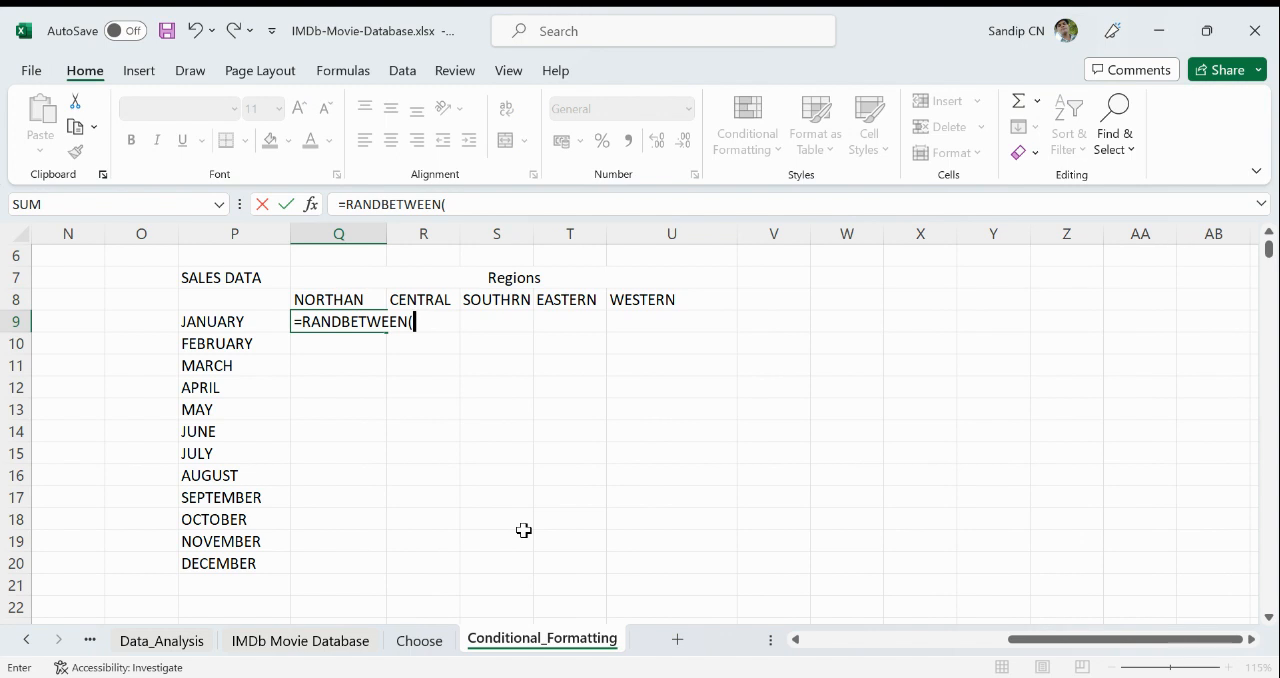
- Complete the RANDBETWEEN formula in Q9 with a lower limit of 100000 and an upper limit of 900000
type("10000")
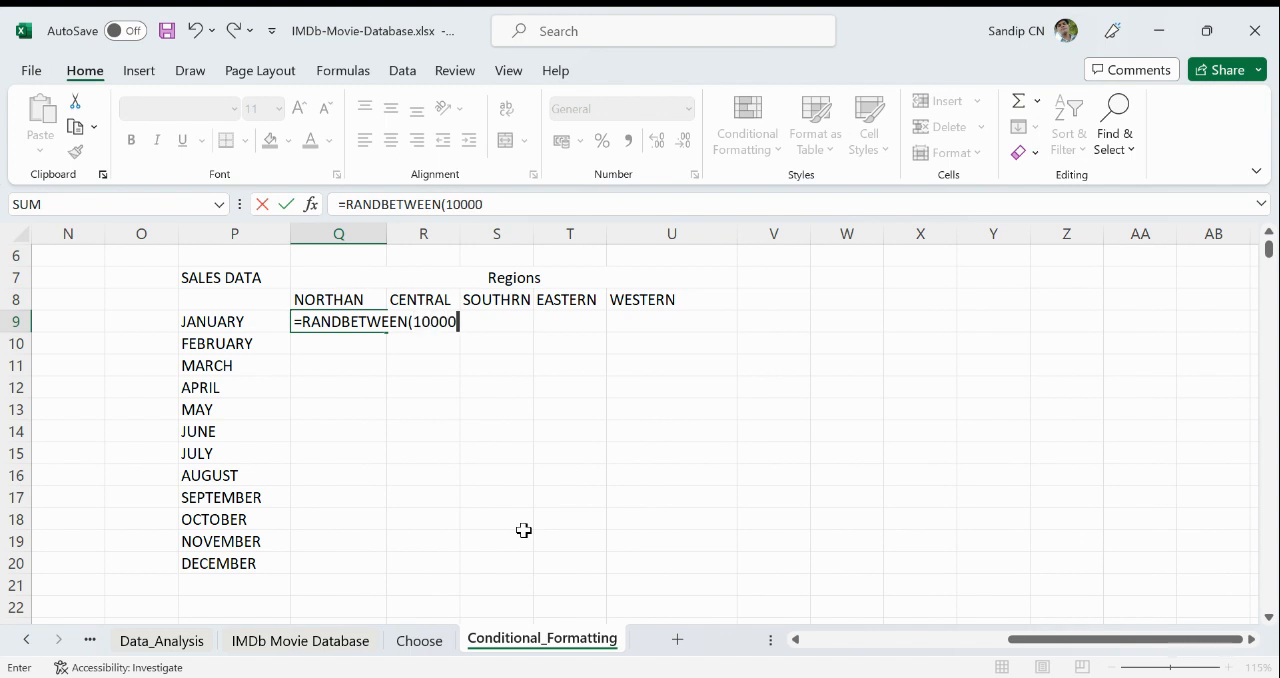
type("0,")
key("BackSpace")
key("BackSpace")
key("BackSpace")
type("0,900000")
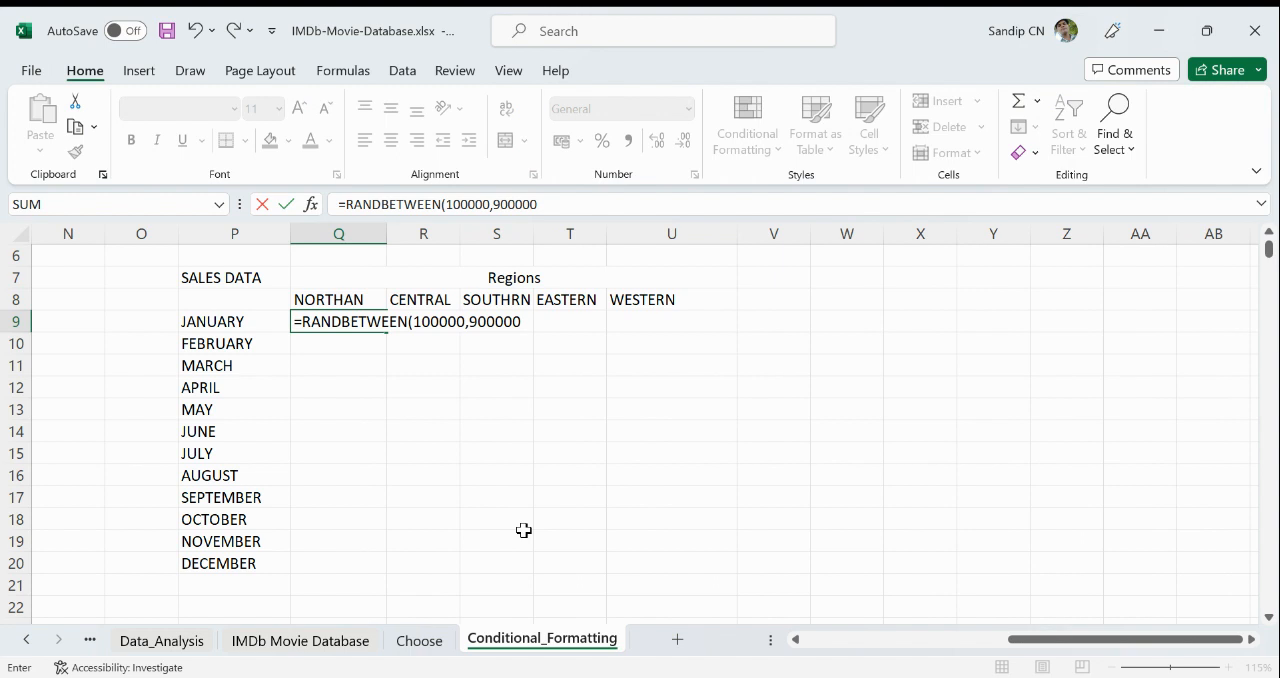
key("Return")
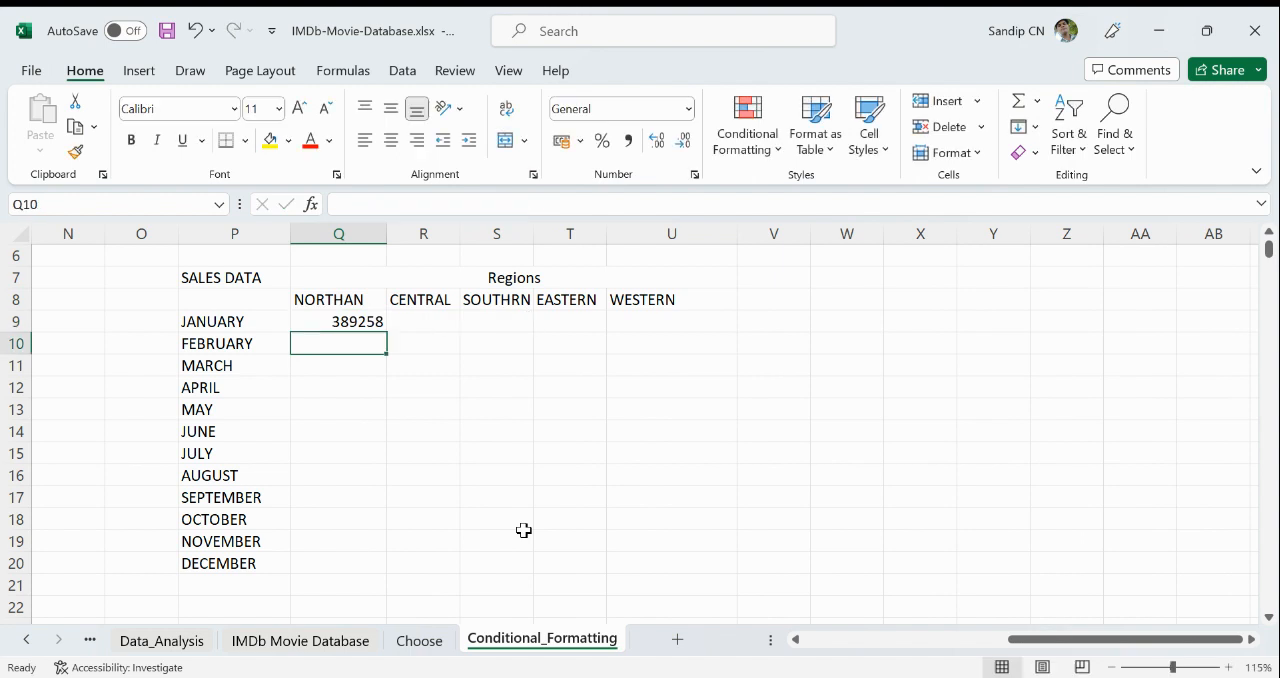
- Fill the January formula through Q9:U20 for all months and regions, and narrow column U
left_click(352, 322)
left_click_drag(388, 331, 376, 566)
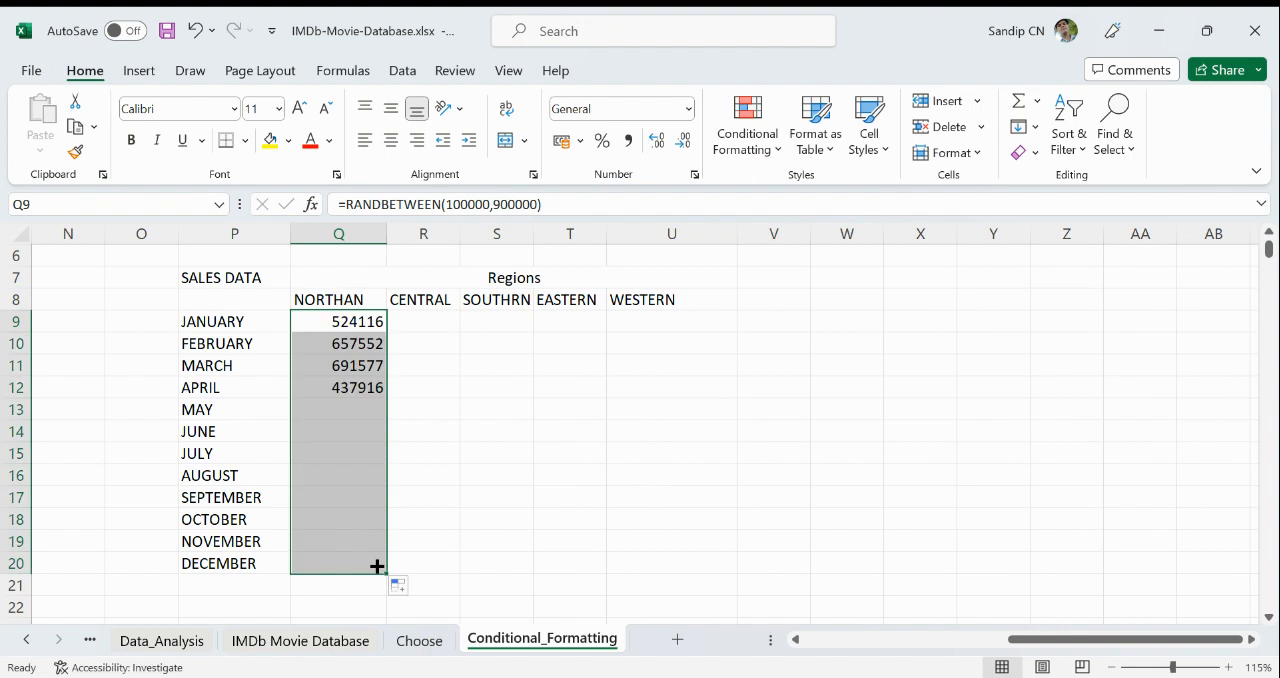
left_click(369, 320)
mouse_move(374, 323)
left_mouse_down()
mouse_move(376, 568)
mouse_move(702, 564)
left_mouse_up()
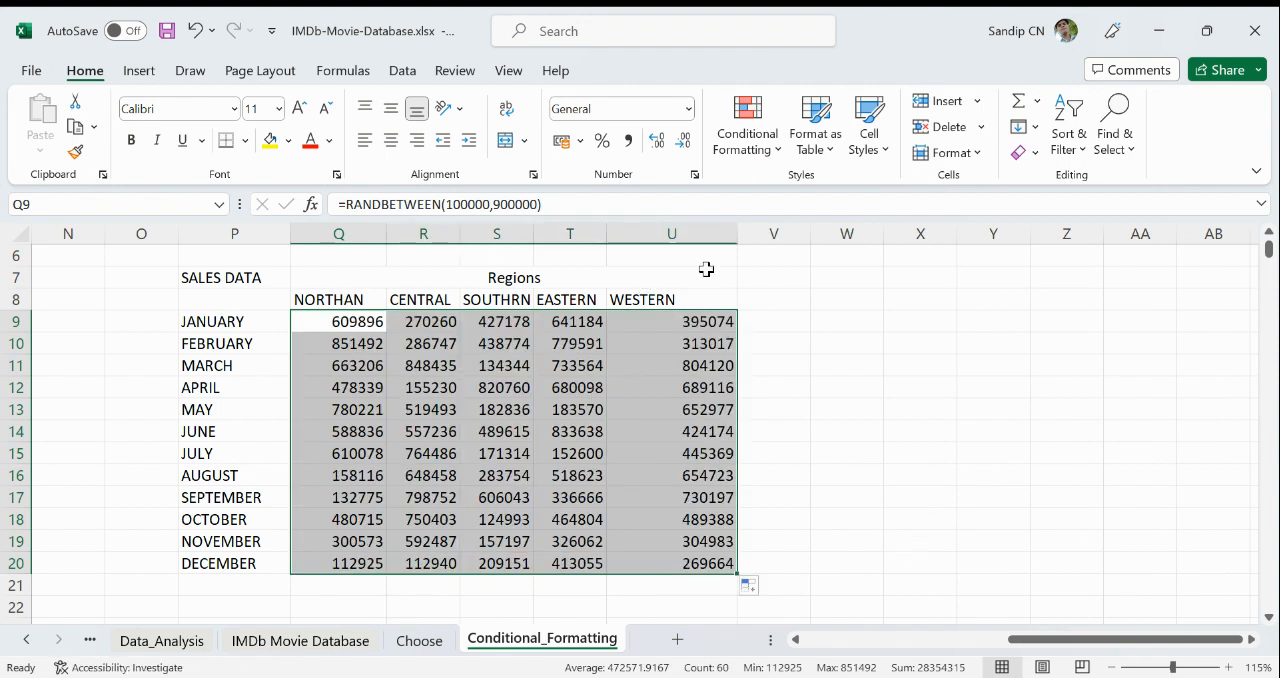
left_click_drag(738, 244, 674, 248)
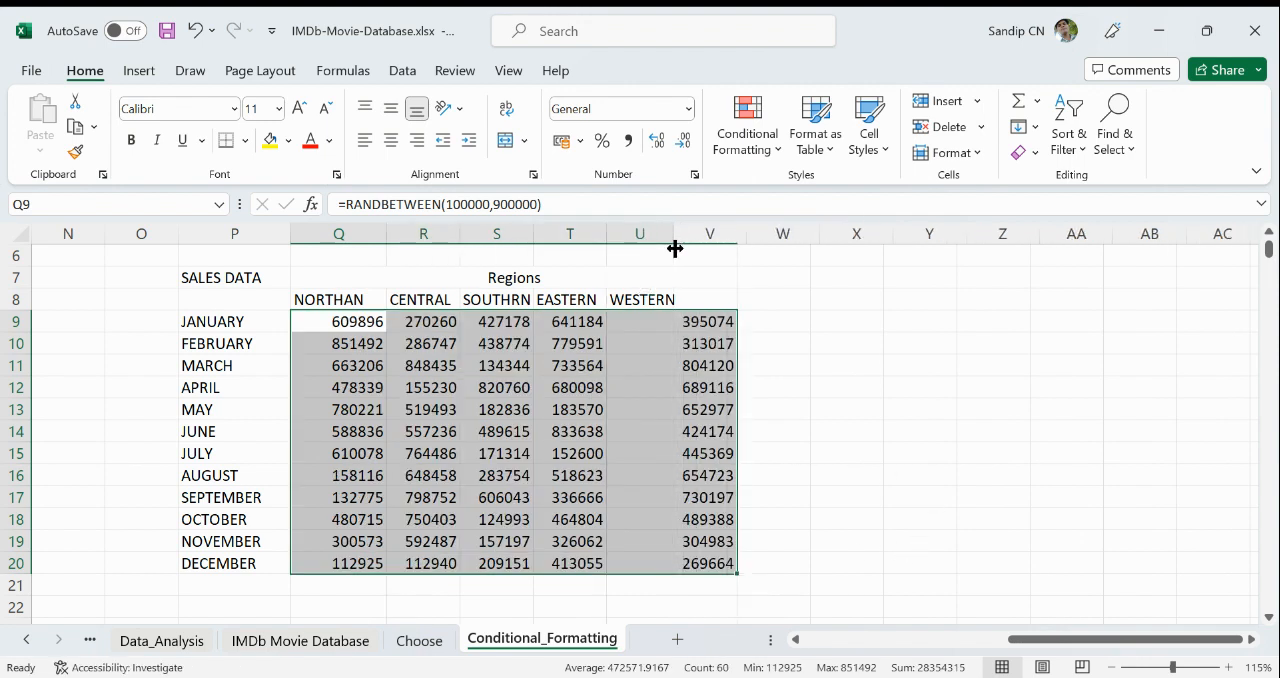
left_click(837, 498)
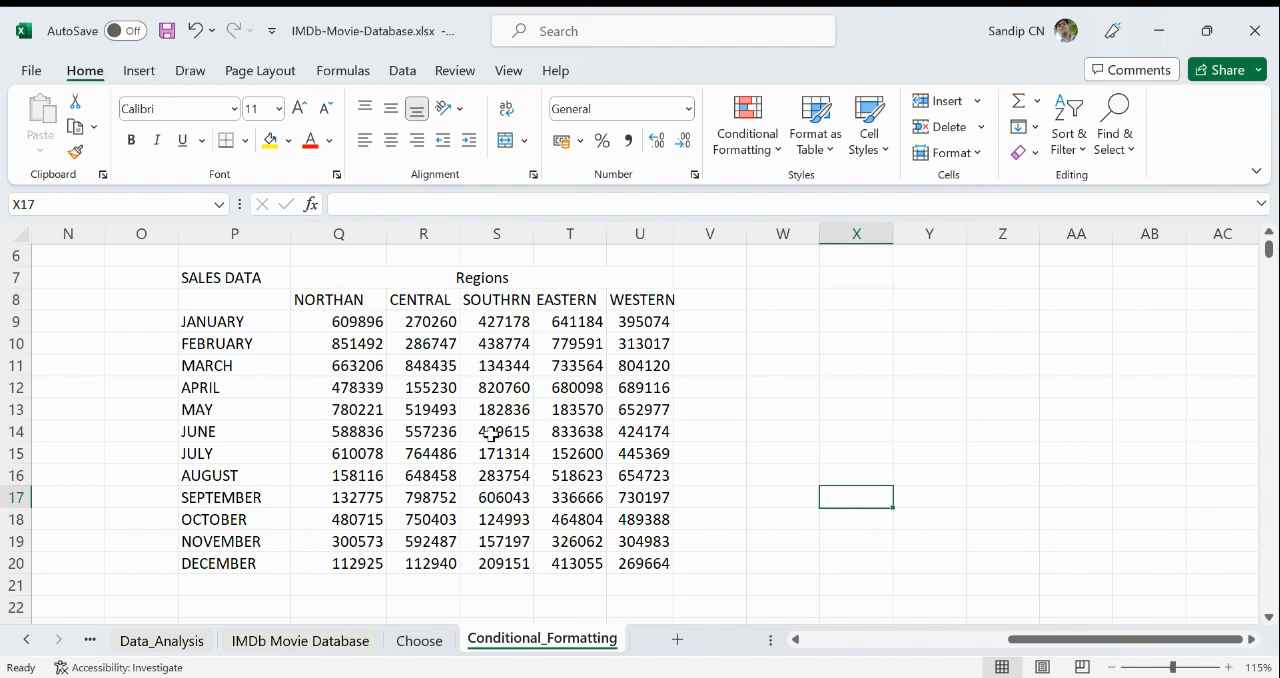
left_click(347, 321)
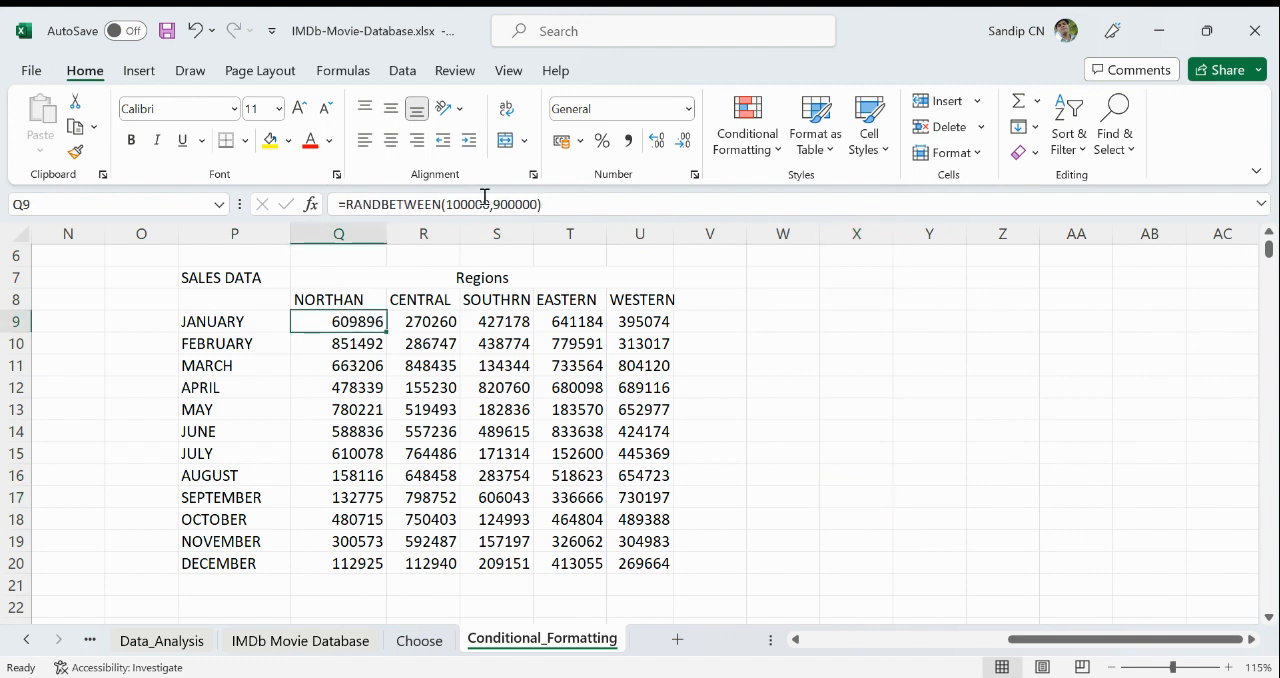
left_click(741, 145)
mouse_move(814, 297)
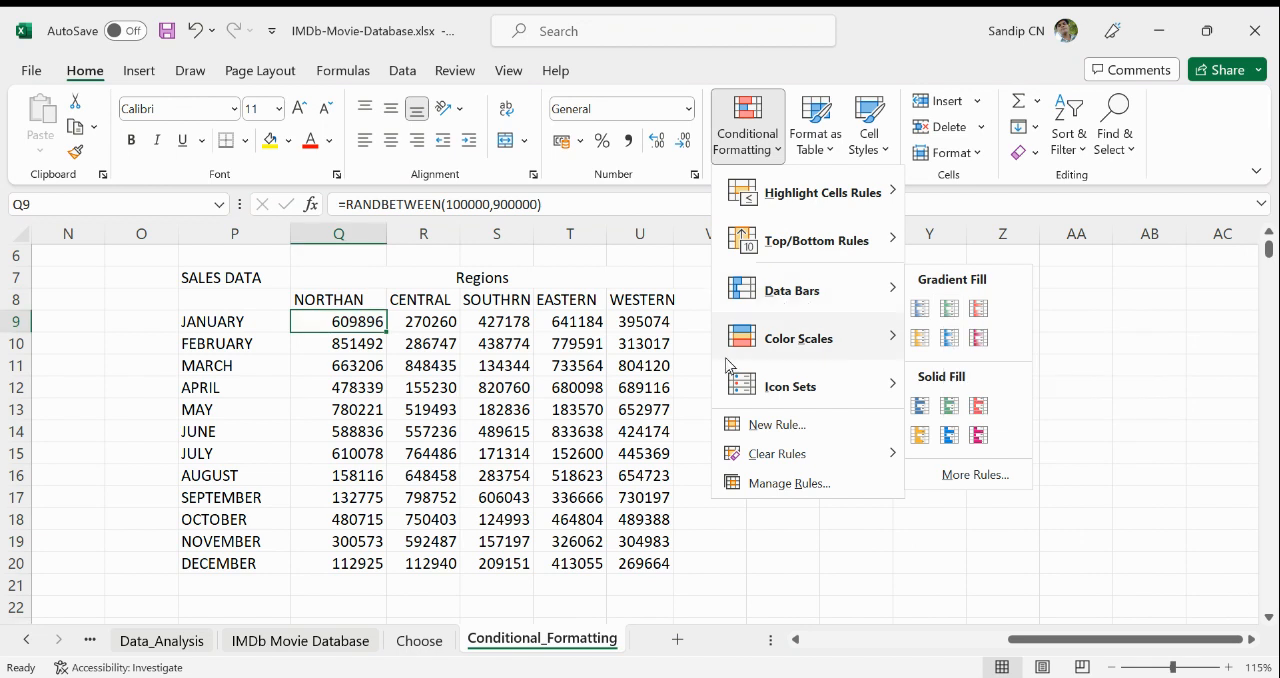
mouse_move(791, 346)
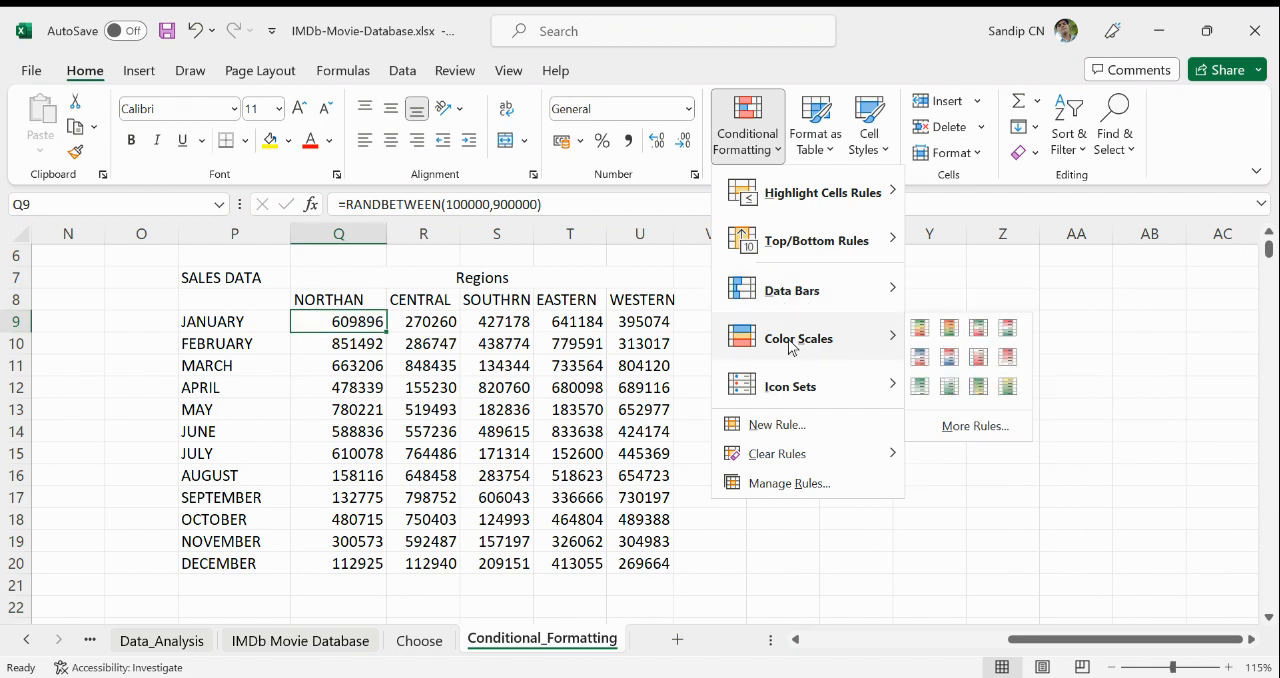
left_click(846, 546)
- Apply the color scale with red for high, yellow for middle and green for low values to Q9:U20
left_click_drag(320, 325, 626, 560)
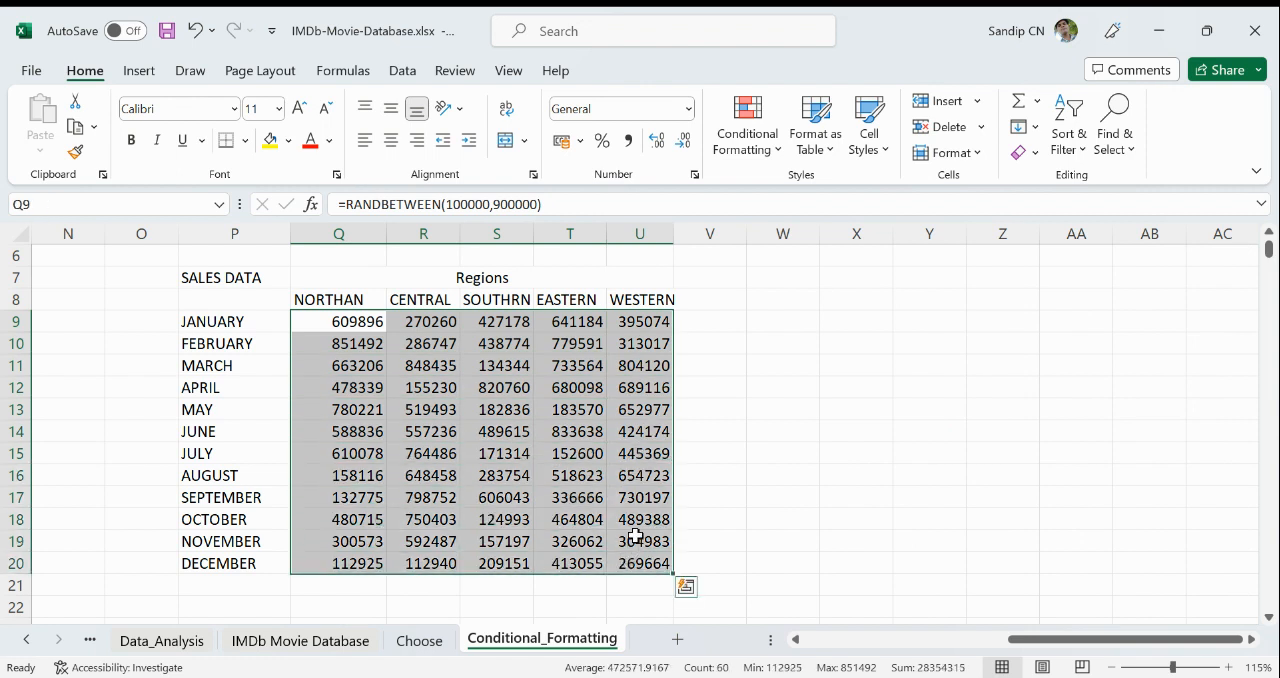
left_click(748, 125)
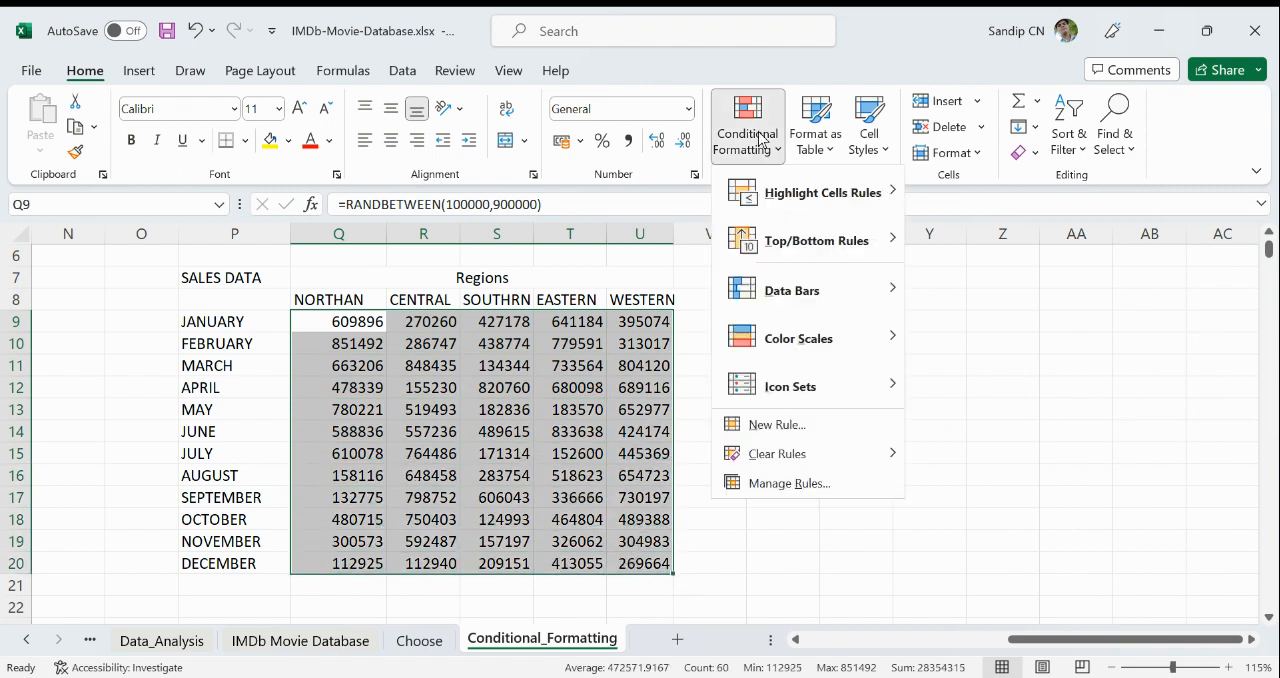
mouse_move(780, 336)
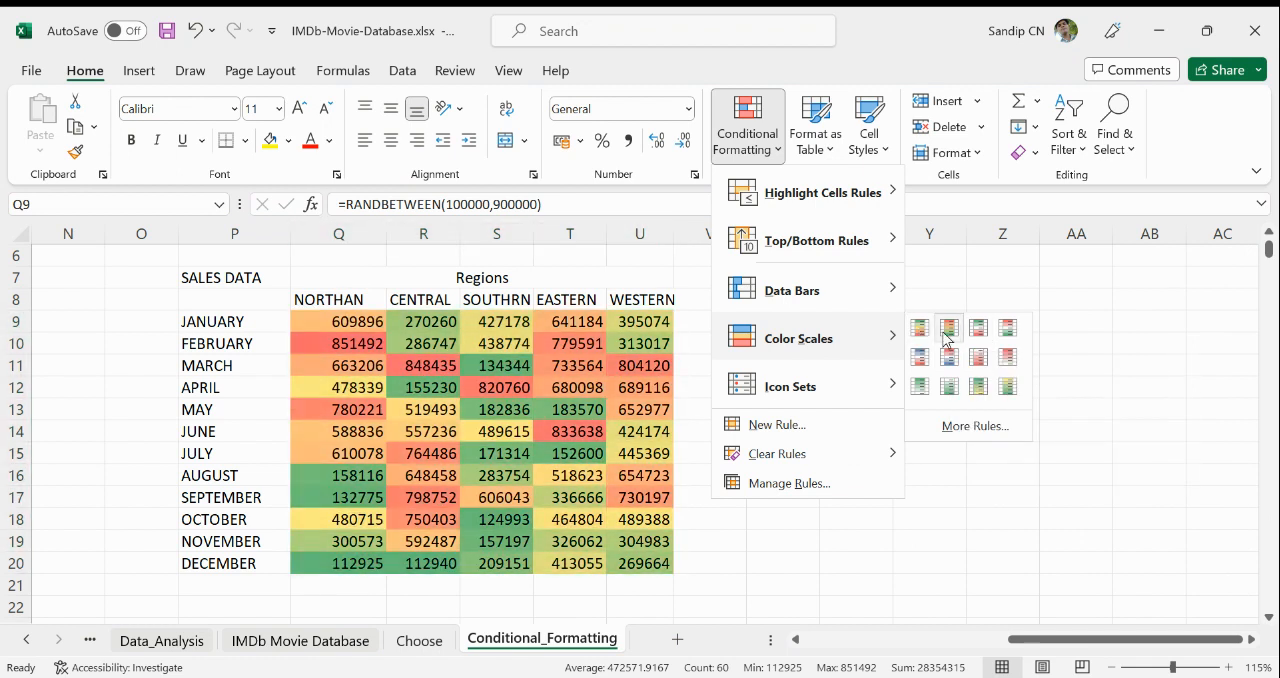
left_click(949, 328)
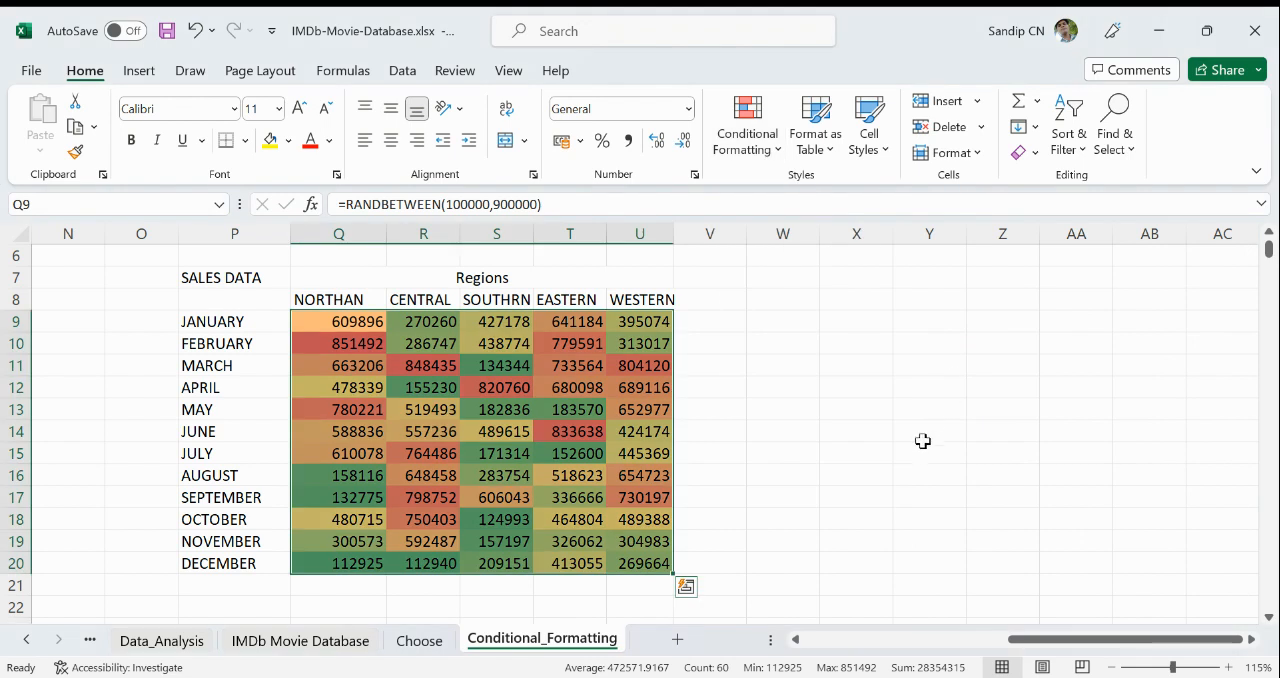
left_click(926, 448)
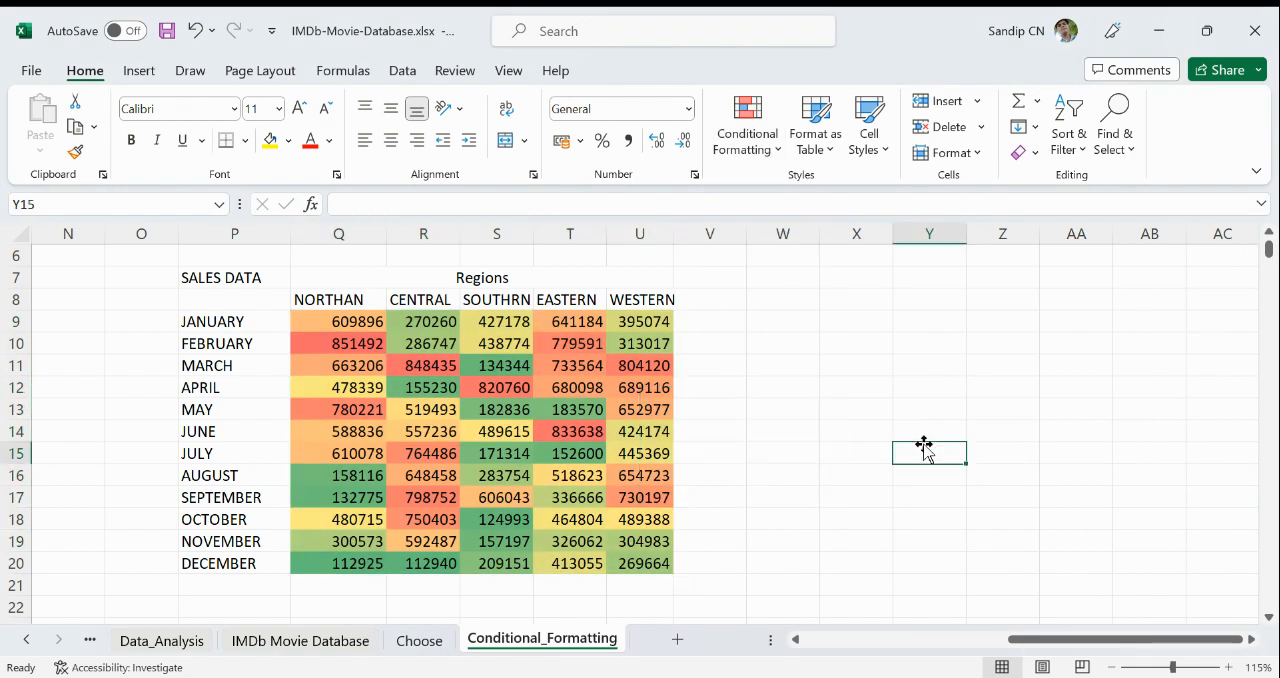
left_click(355, 348)
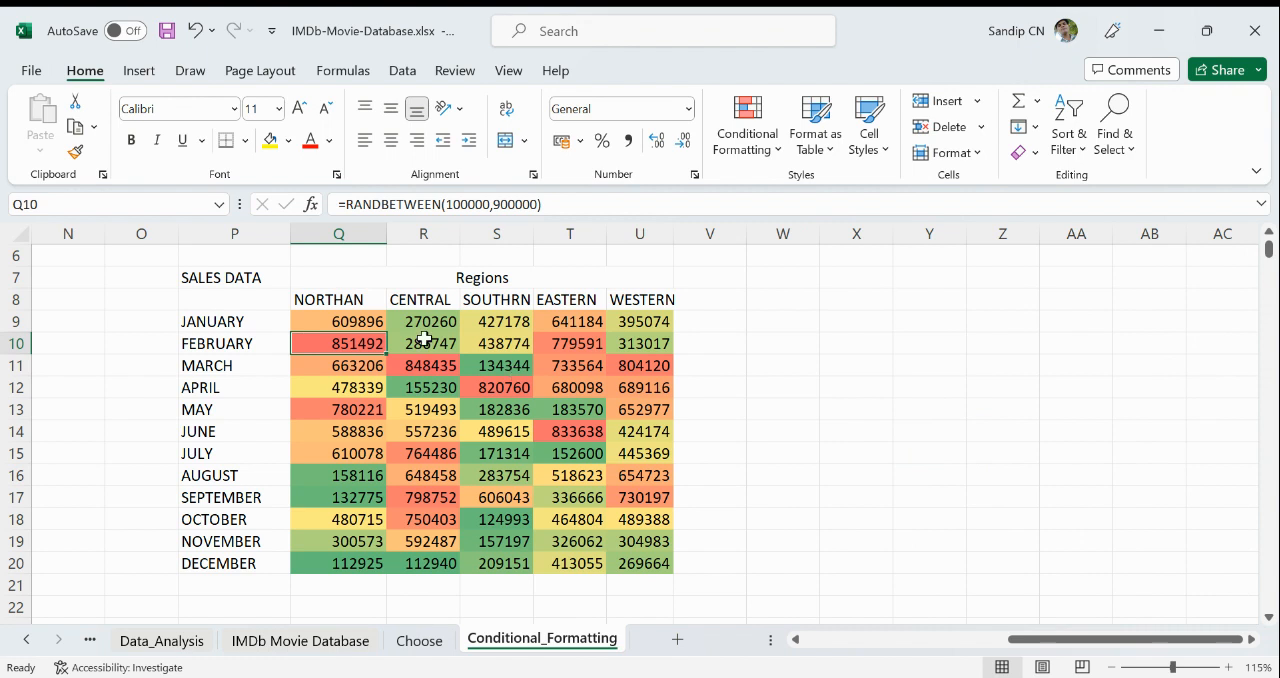
left_click(508, 368)
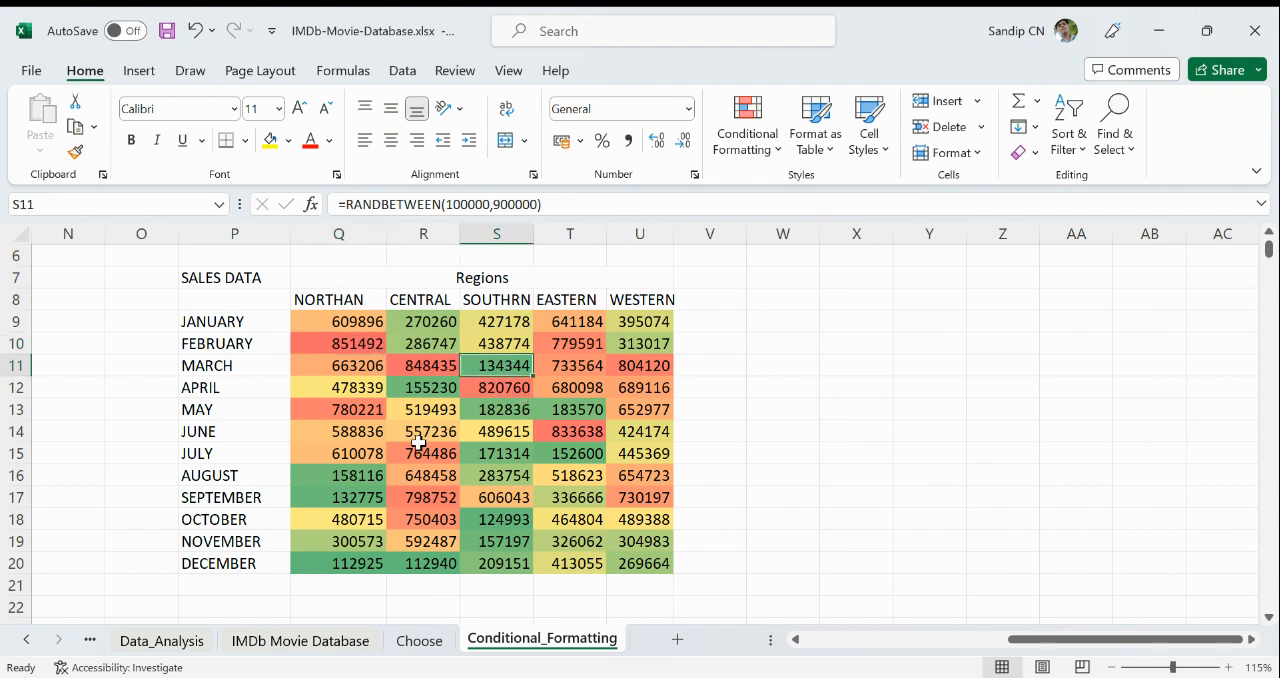
left_click(502, 442)
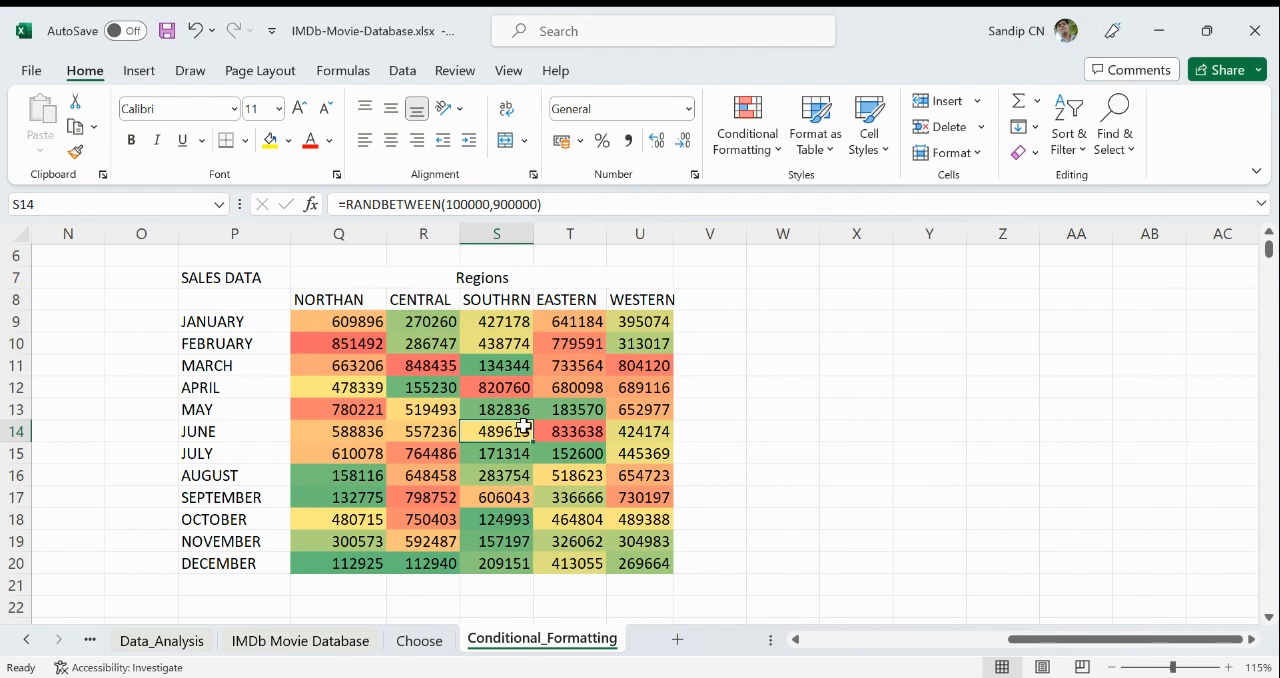
- Edit the color scale rule on Q9:U20 so the lowest values are red and the highest are green
left_click_drag(381, 328, 642, 563)
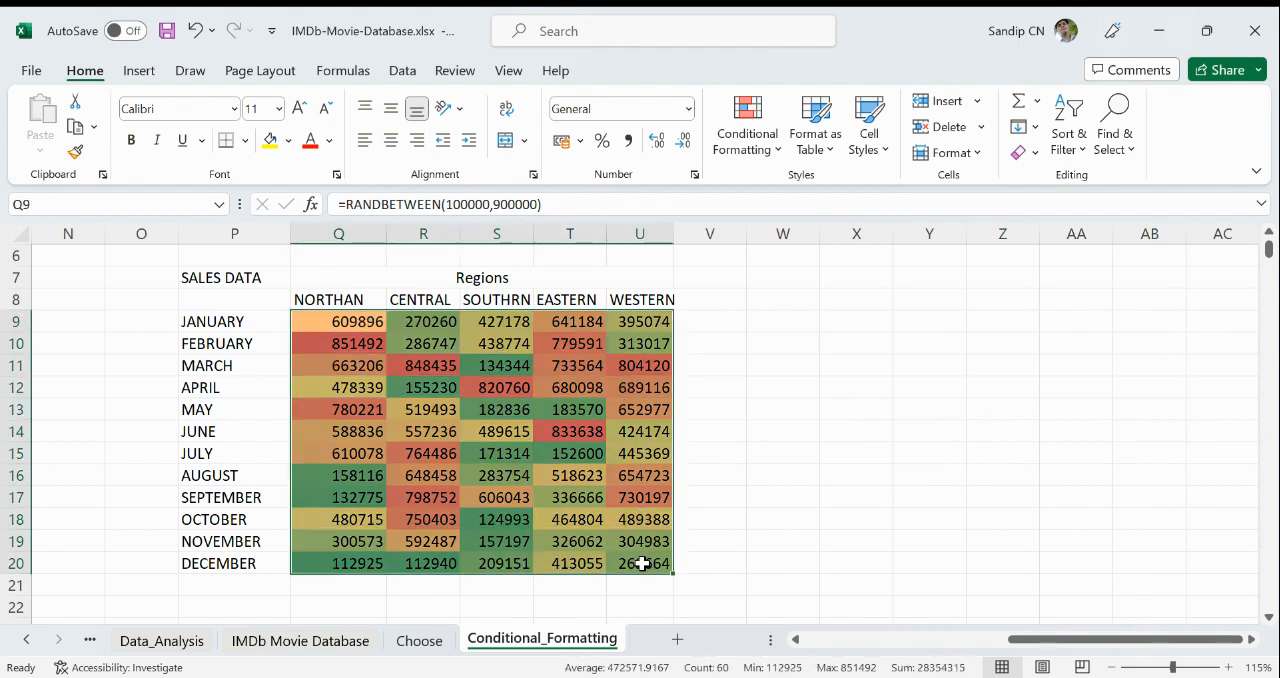
left_click(750, 160)
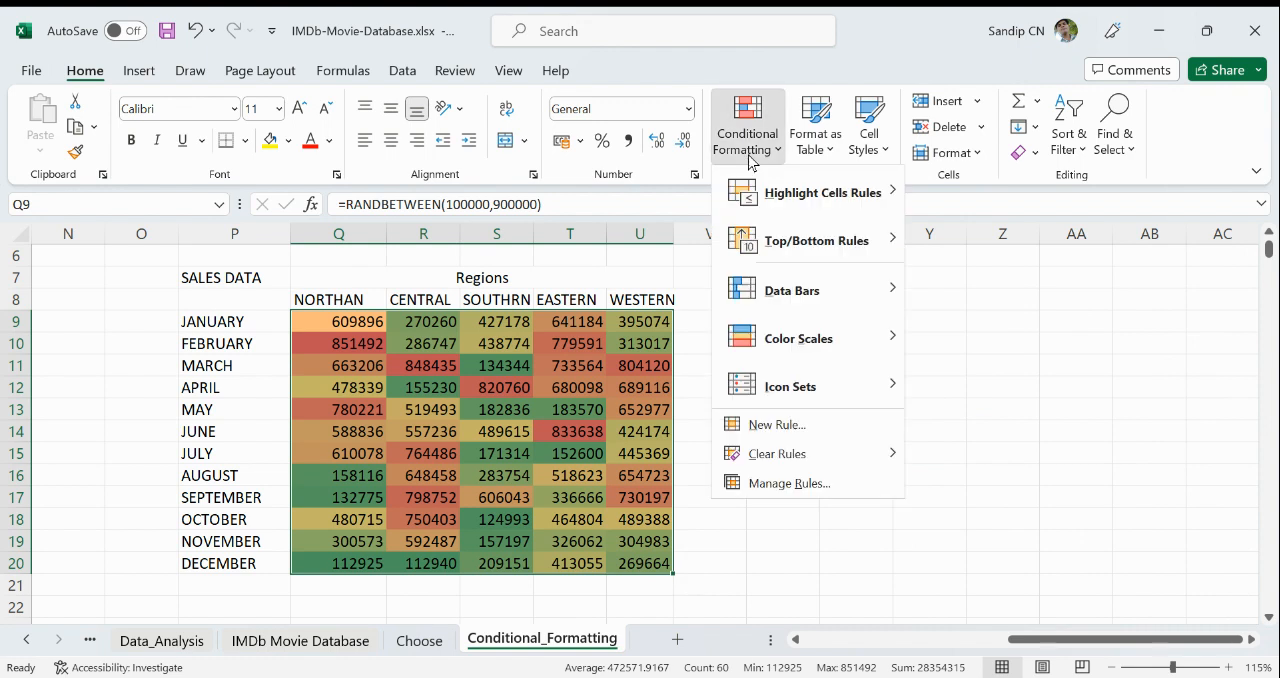
left_click(772, 486)
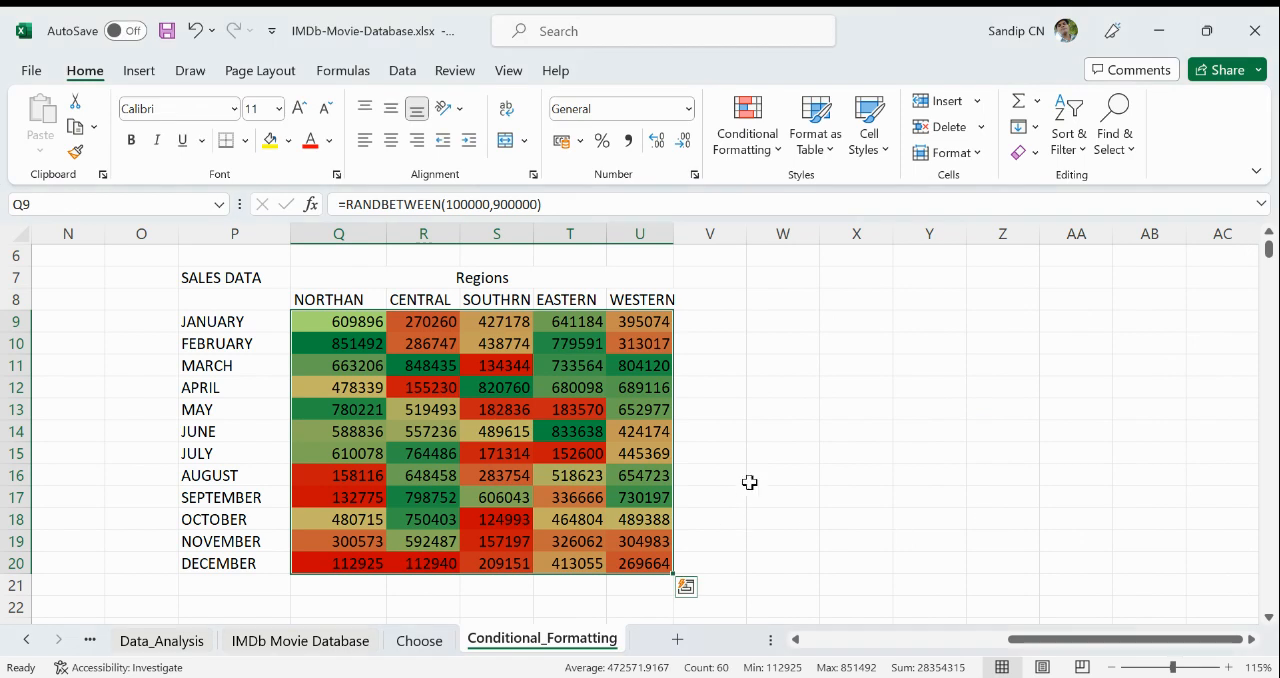
- Examine how the color scale shades the monthly sales figures in Q9:U20 across the regions
left_click(350, 343)
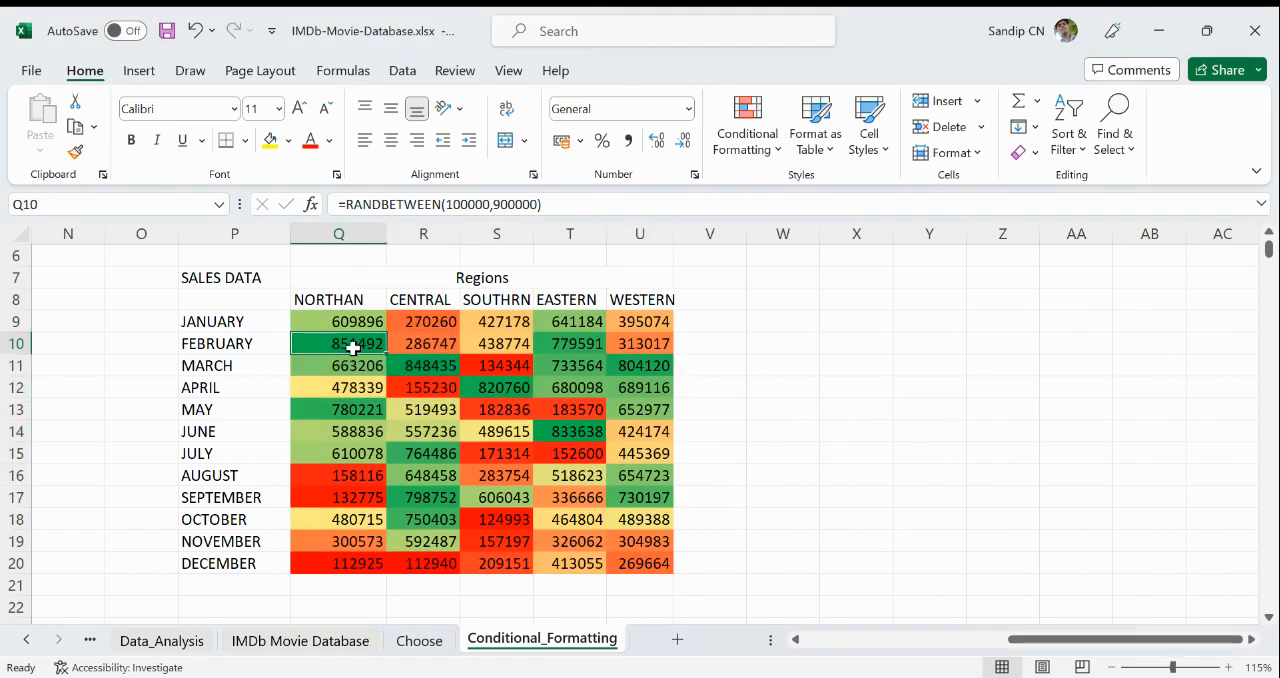
left_click(344, 366)
left_click(335, 387)
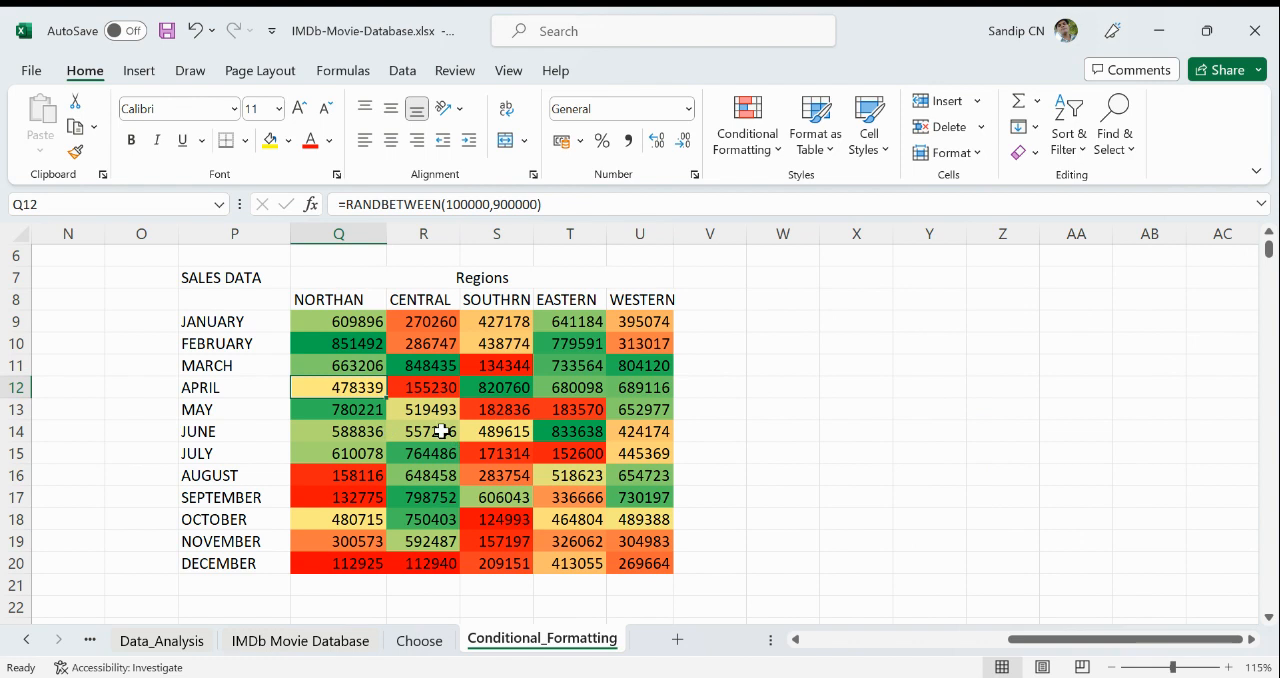
left_click(430, 413)
left_click(497, 434)
left_click(624, 442)
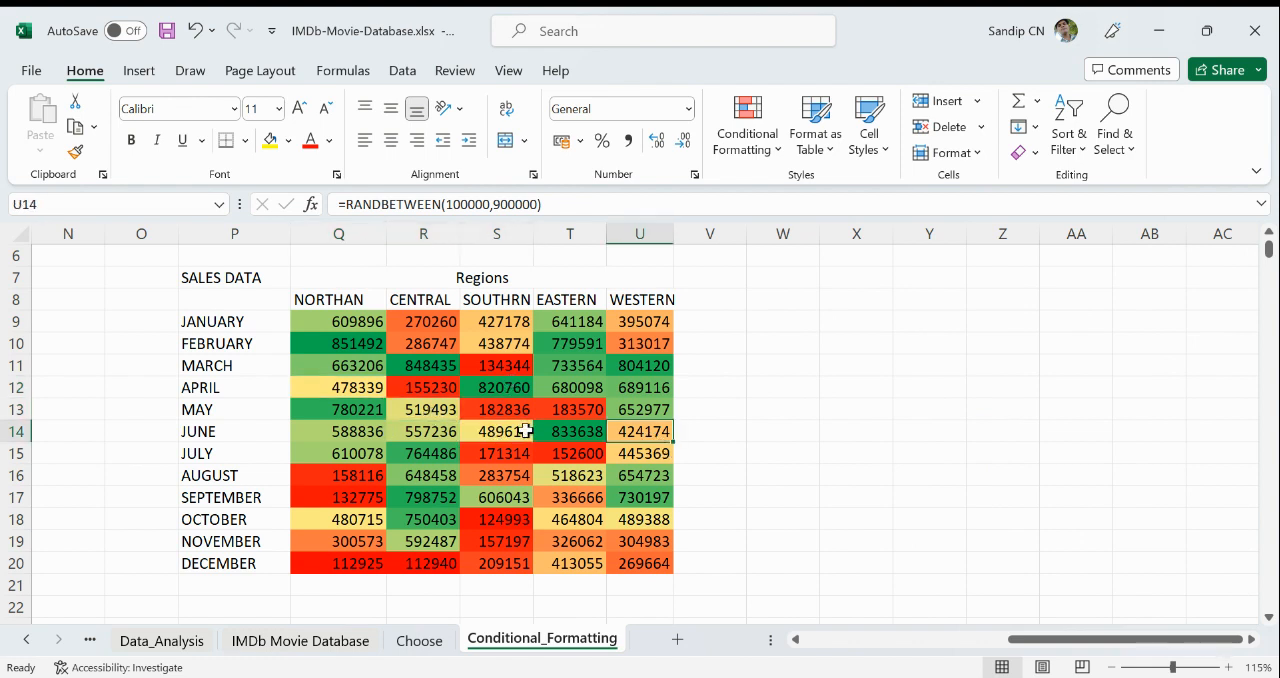
left_click(329, 366)
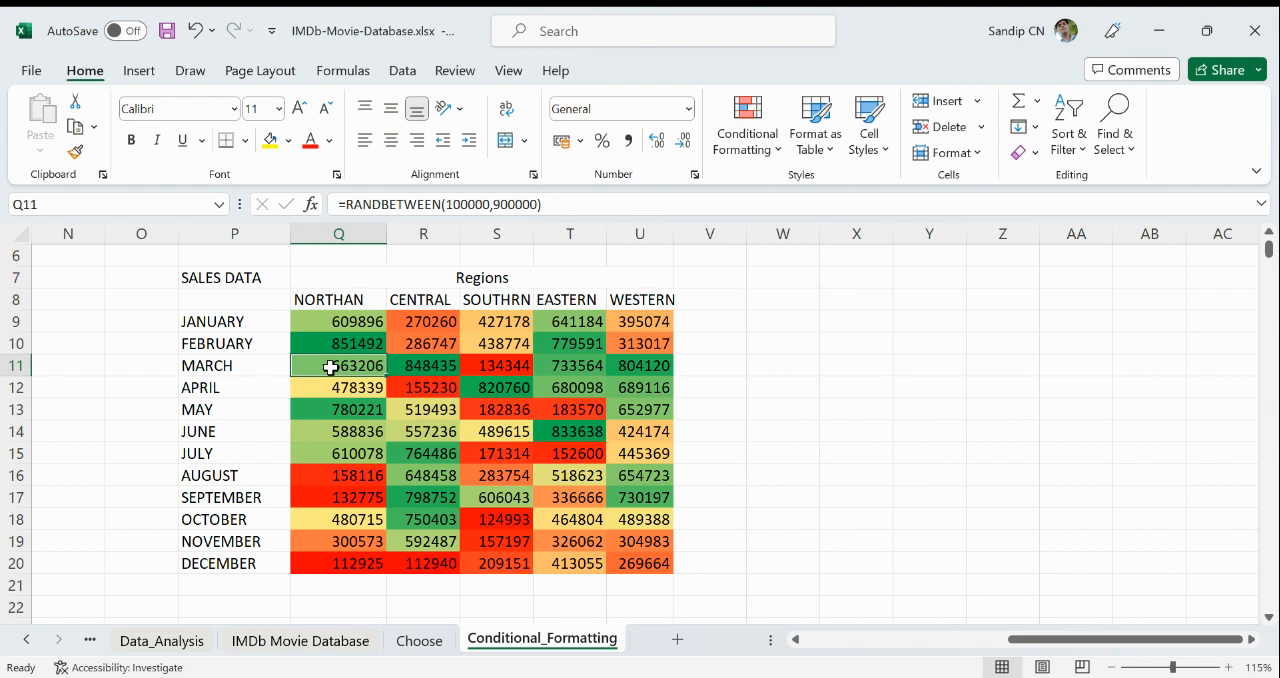
left_click(502, 299)
left_click(507, 364)
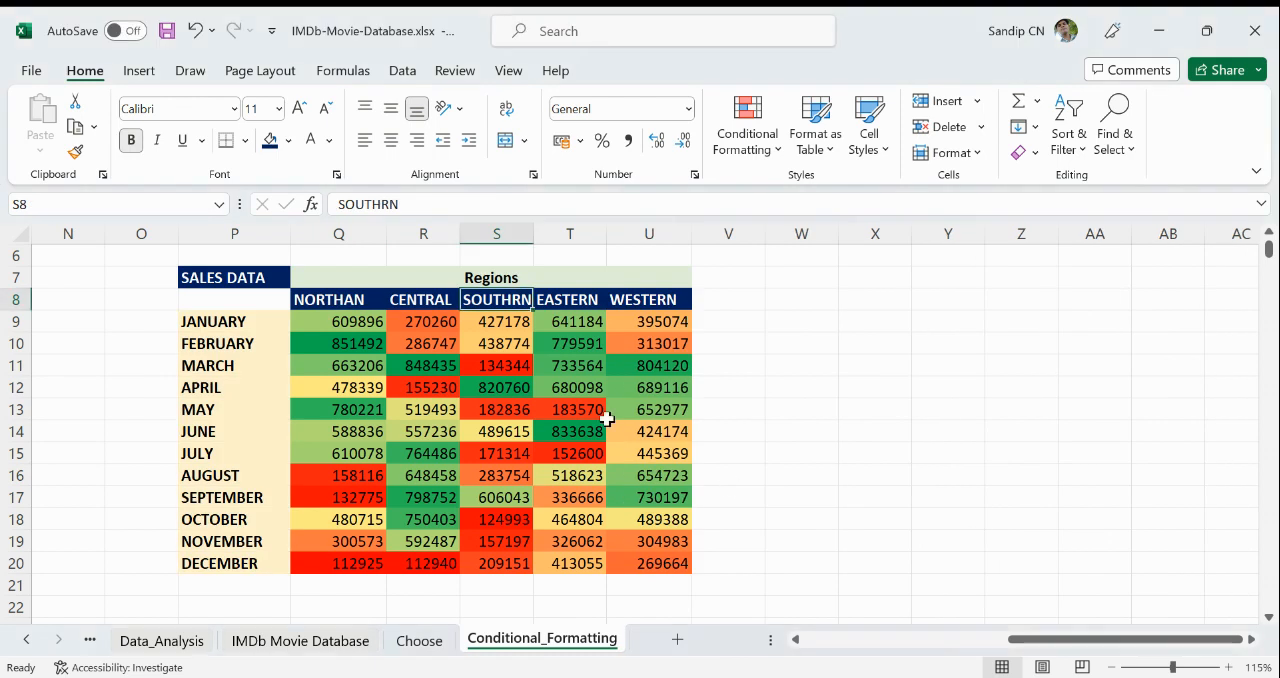
left_click_drag(330, 320, 663, 561)
left_click(850, 500)
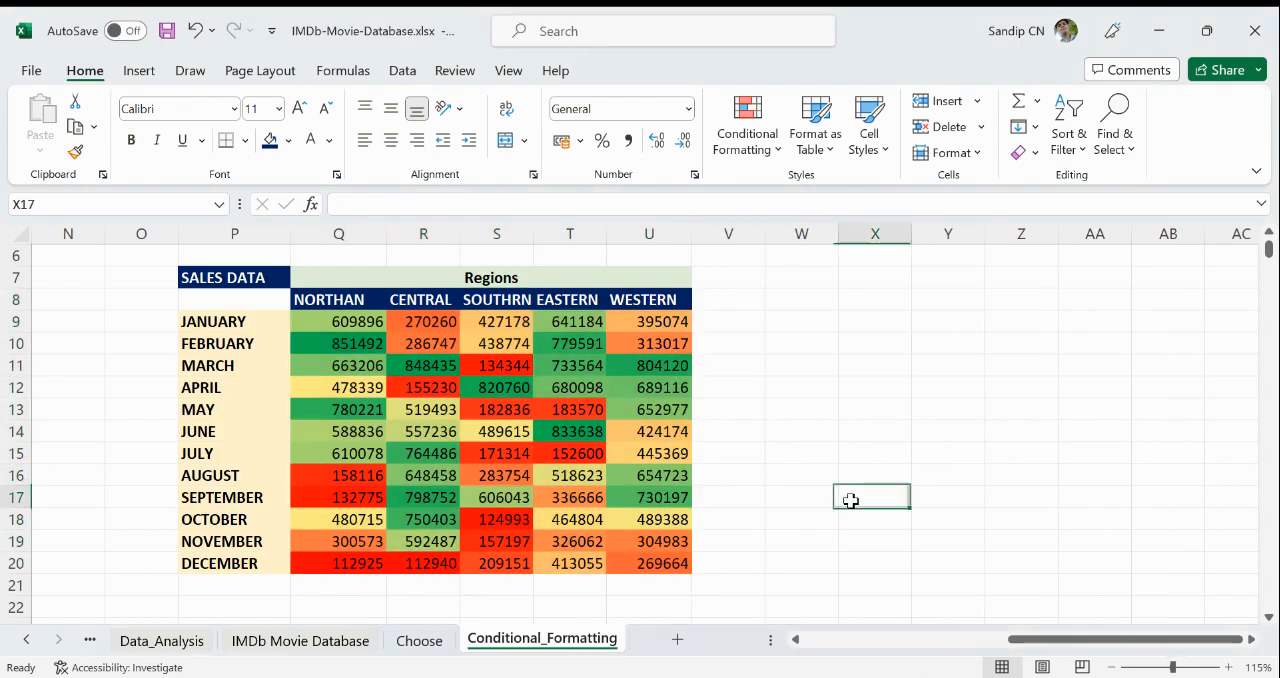
- Copy the whole SALES DATA table P7:U20 and paste the duplicate starting at W7
left_click_drag(210, 272, 658, 565)
key("ctrl+c")
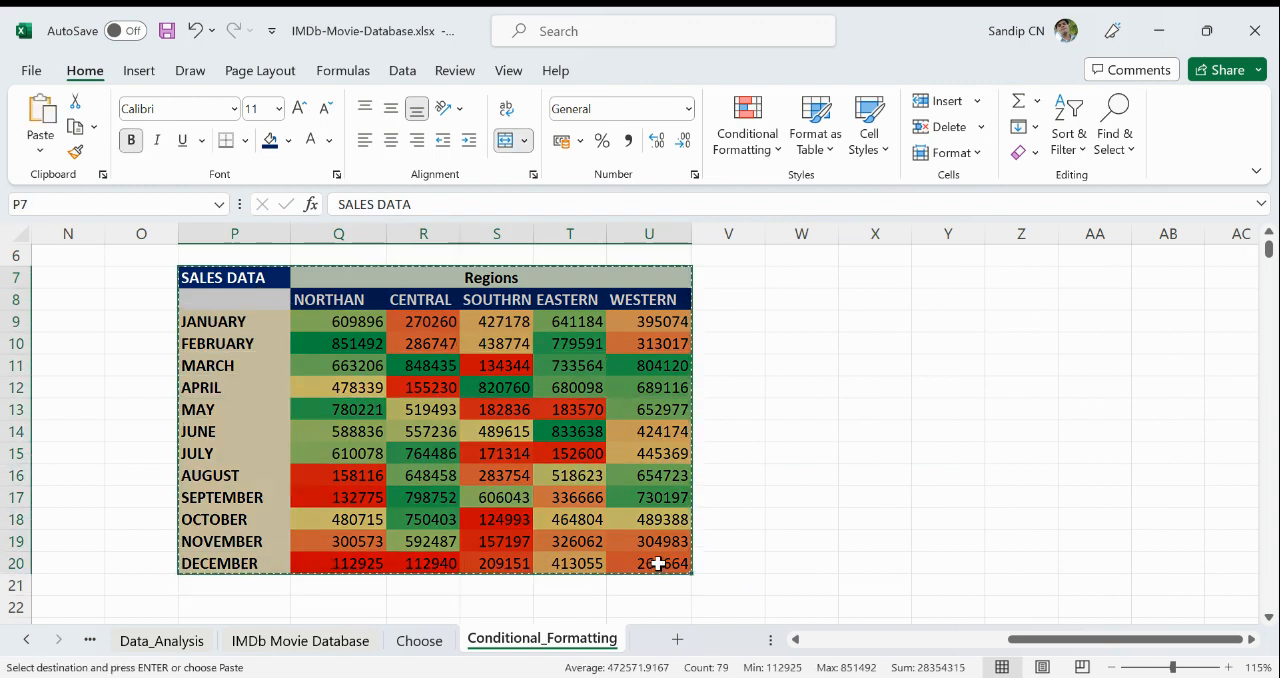
left_click(800, 279)
key("ctrl+v")
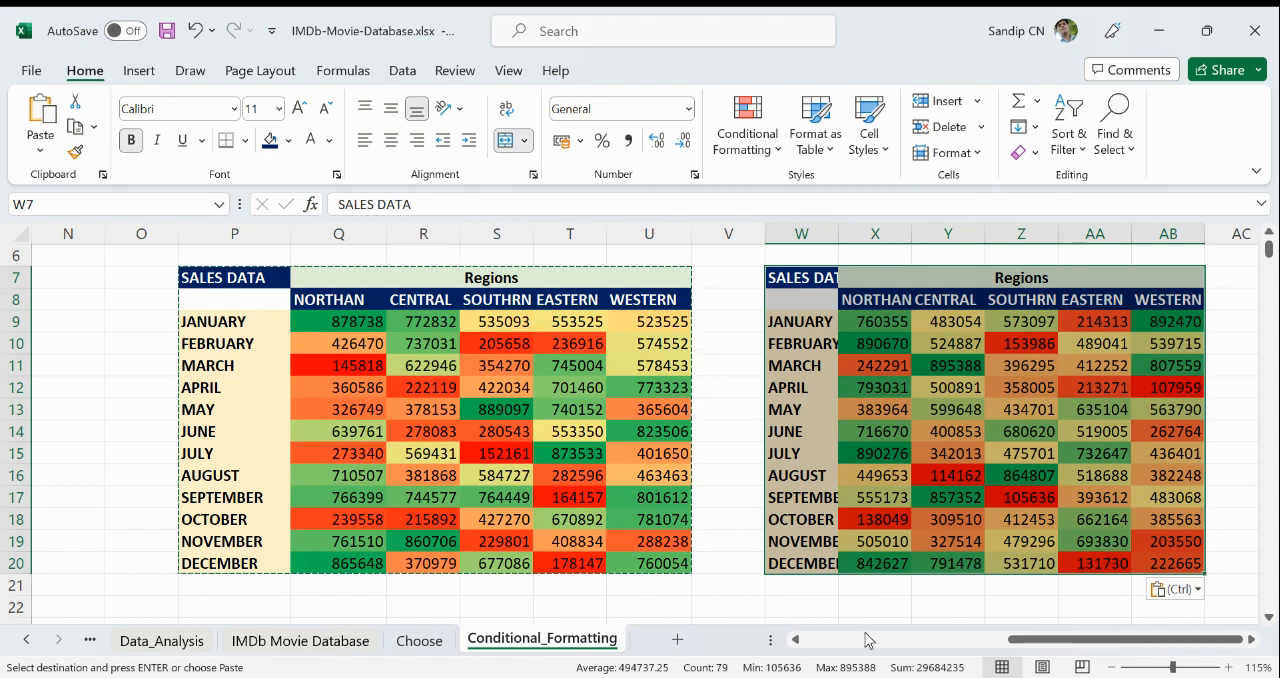
- Widen column W so the SALES DATA heading and month names of the copied table fit
left_click(1253, 642)
left_click(1255, 645)
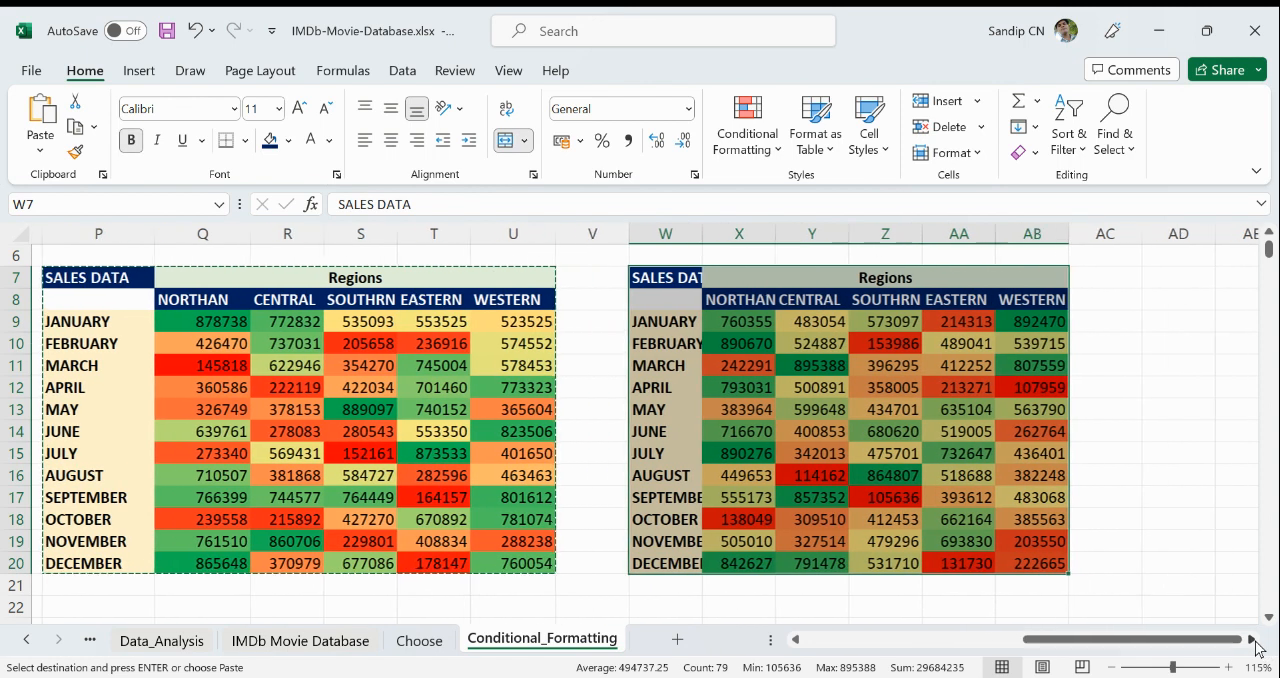
left_click(1185, 540)
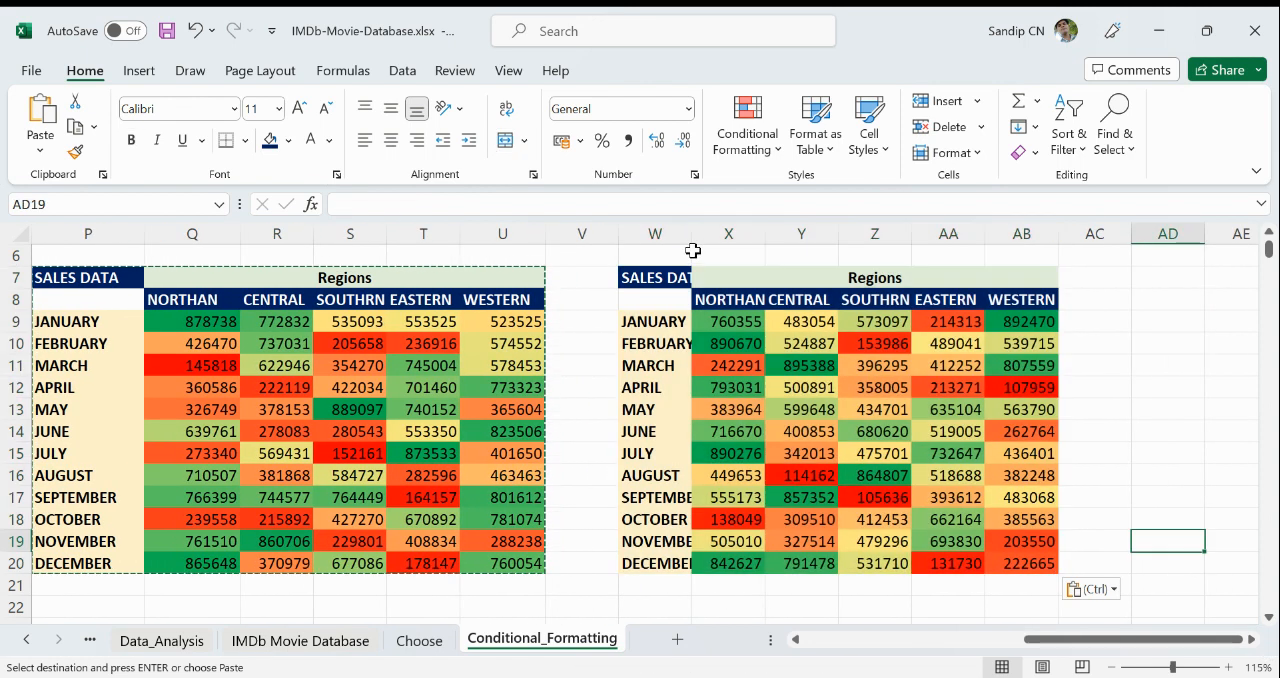
left_click_drag(692, 236, 749, 259)
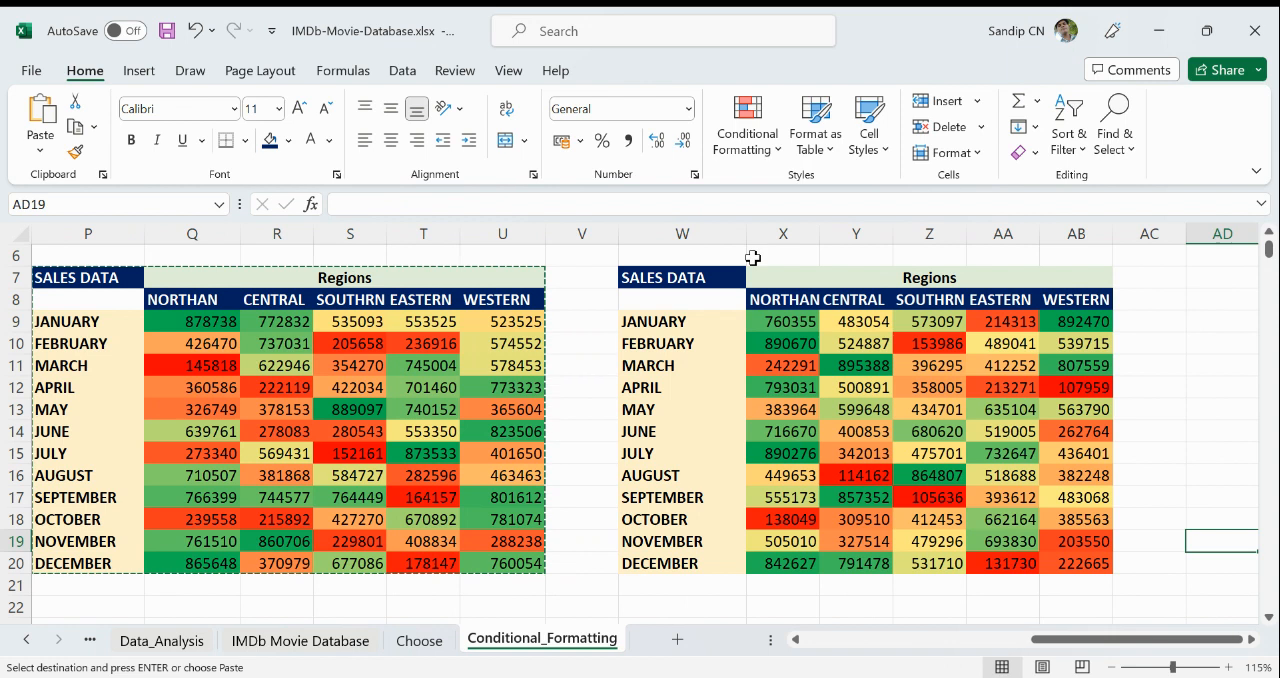
left_click(1134, 342)
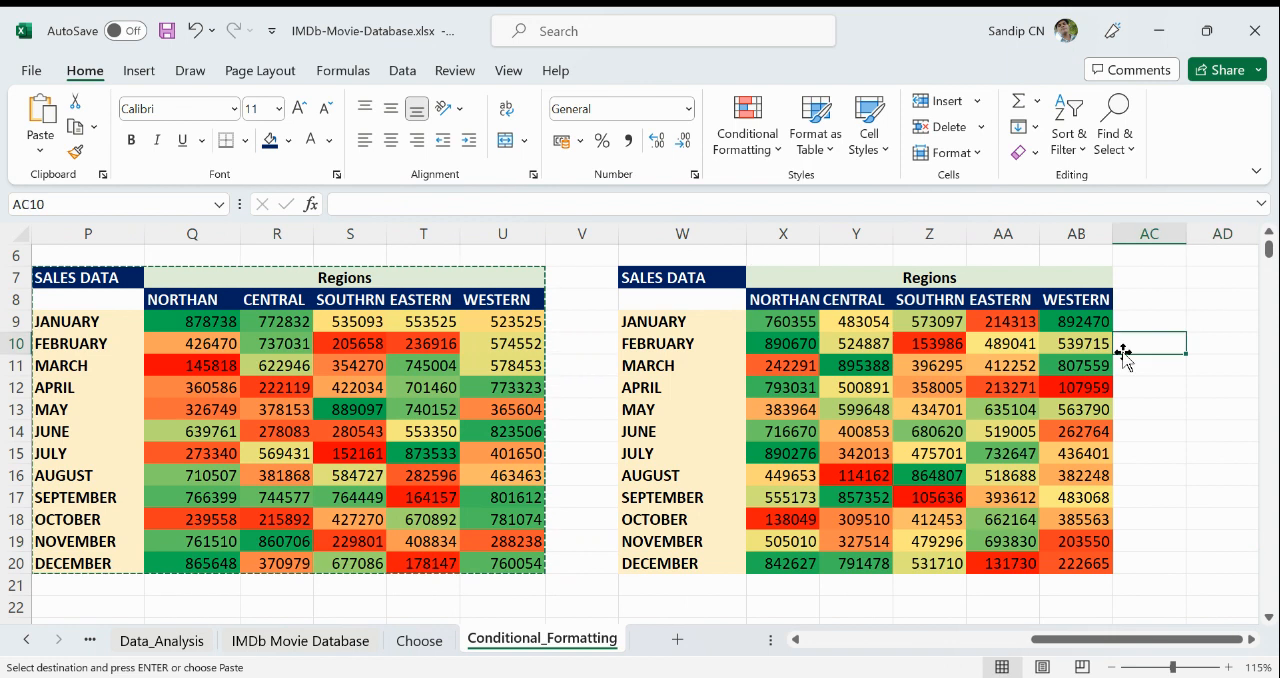
- Clear the conditional formatting rules from the copied table's sales figures X9:AB20
left_click_drag(790, 323, 1080, 563)
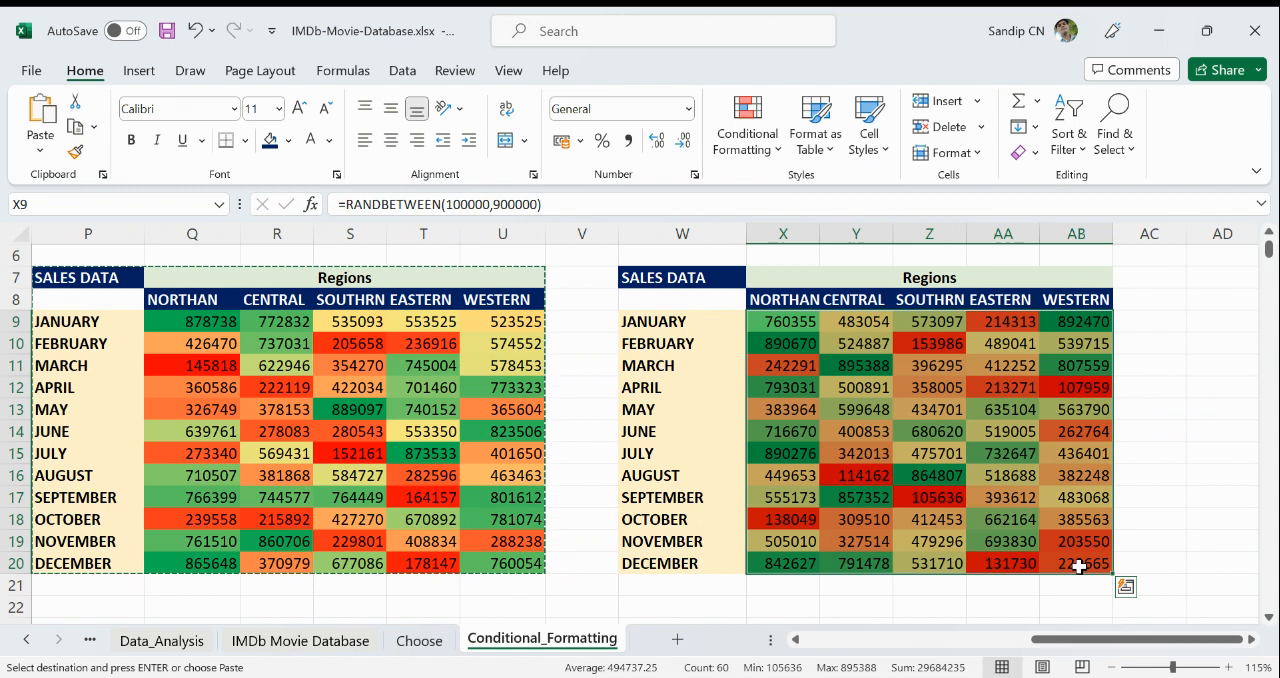
left_click(760, 166)
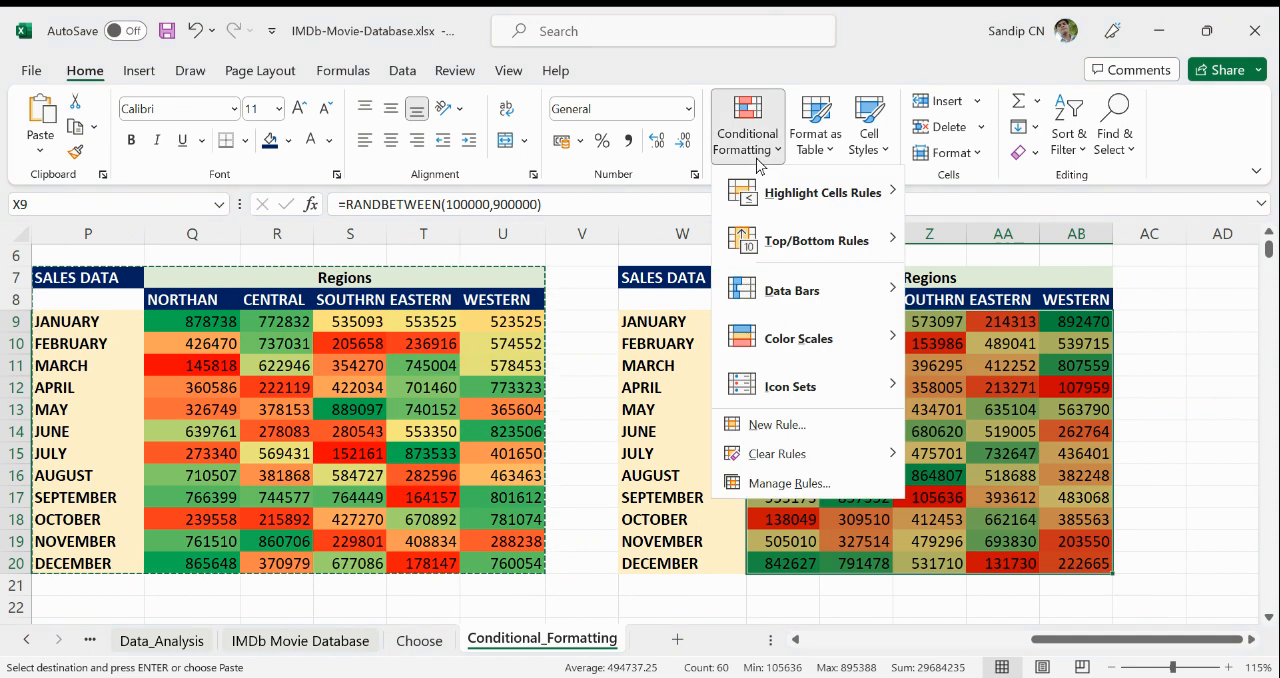
mouse_move(772, 463)
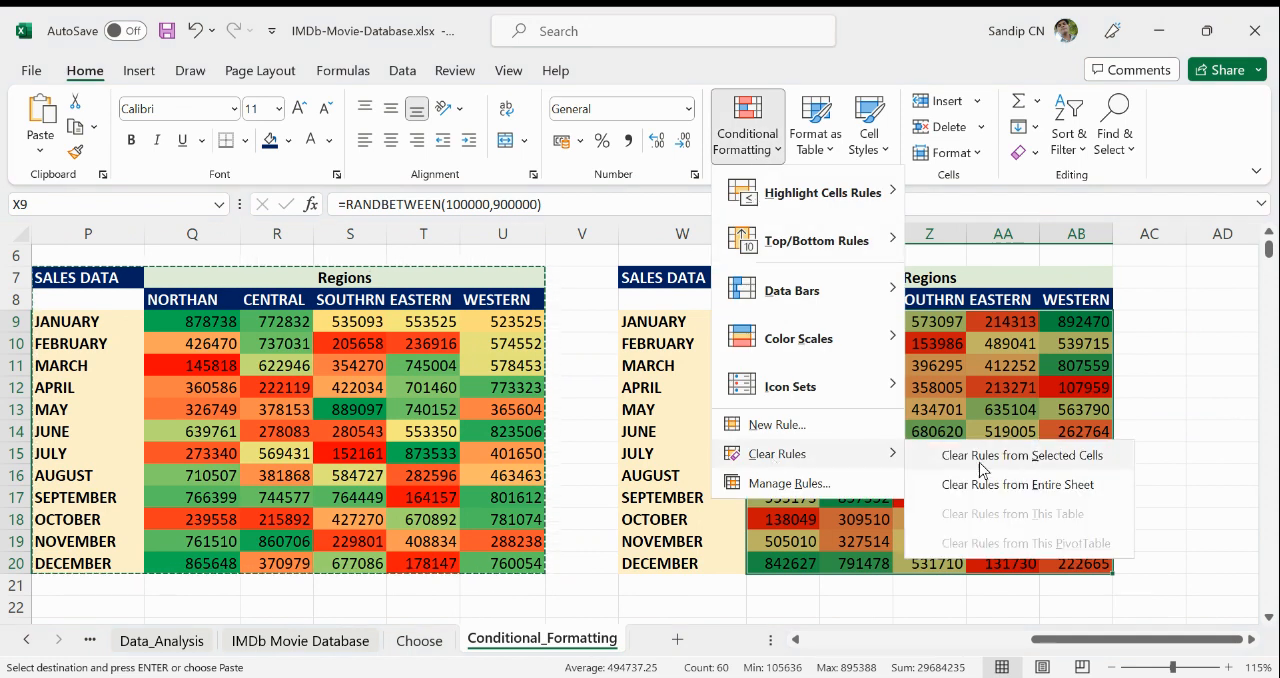
left_click(1031, 456)
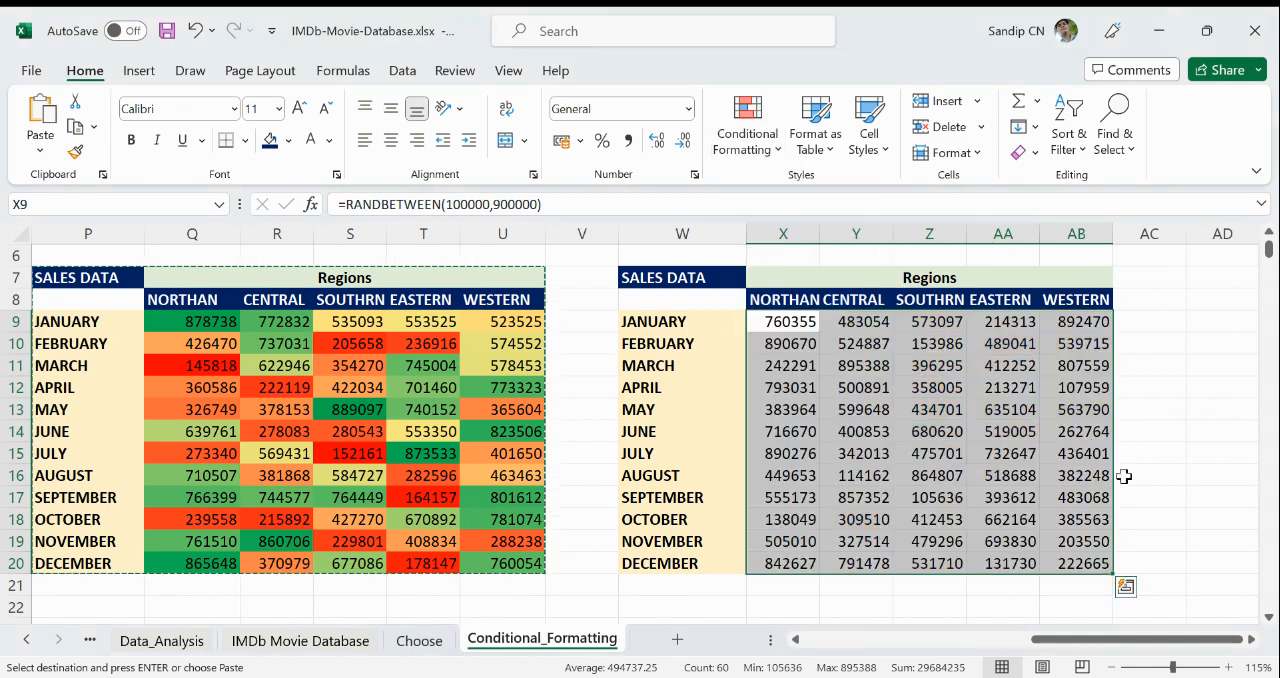
left_click(1210, 518)
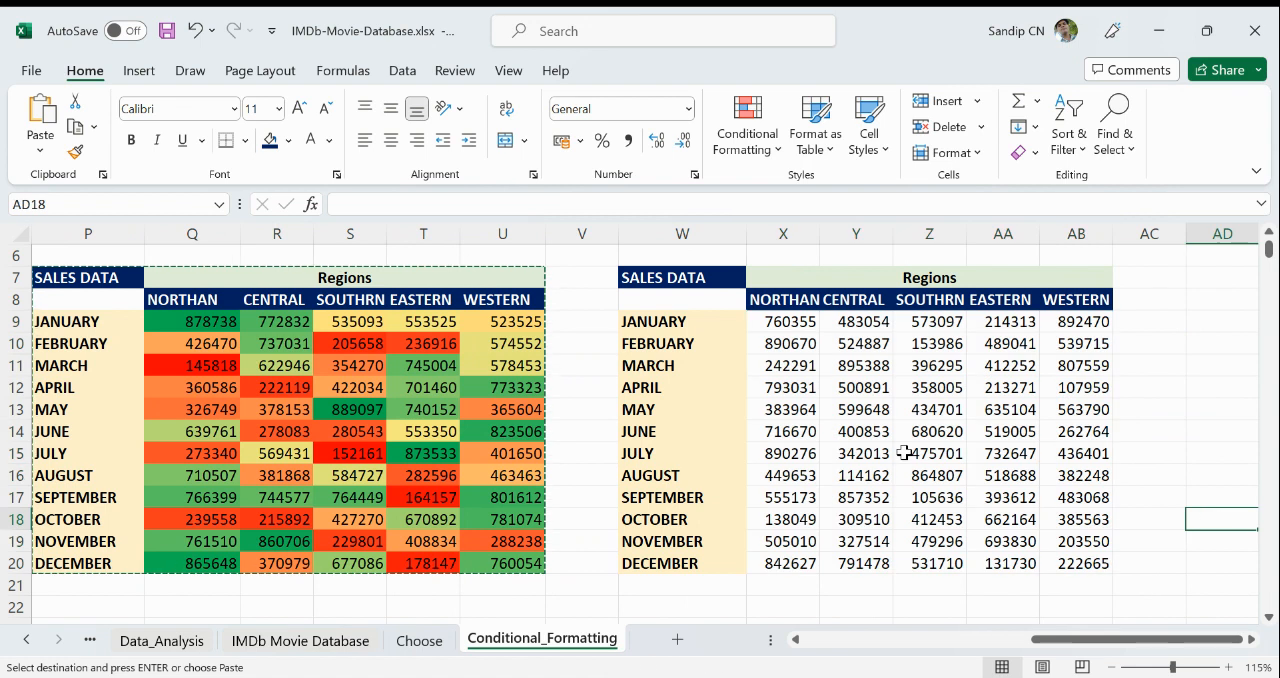
- Apply the green-yellow-red color scale, with green for the highest values, to only the NORTHAN figures X9:X20
left_click_drag(786, 320, 788, 555)
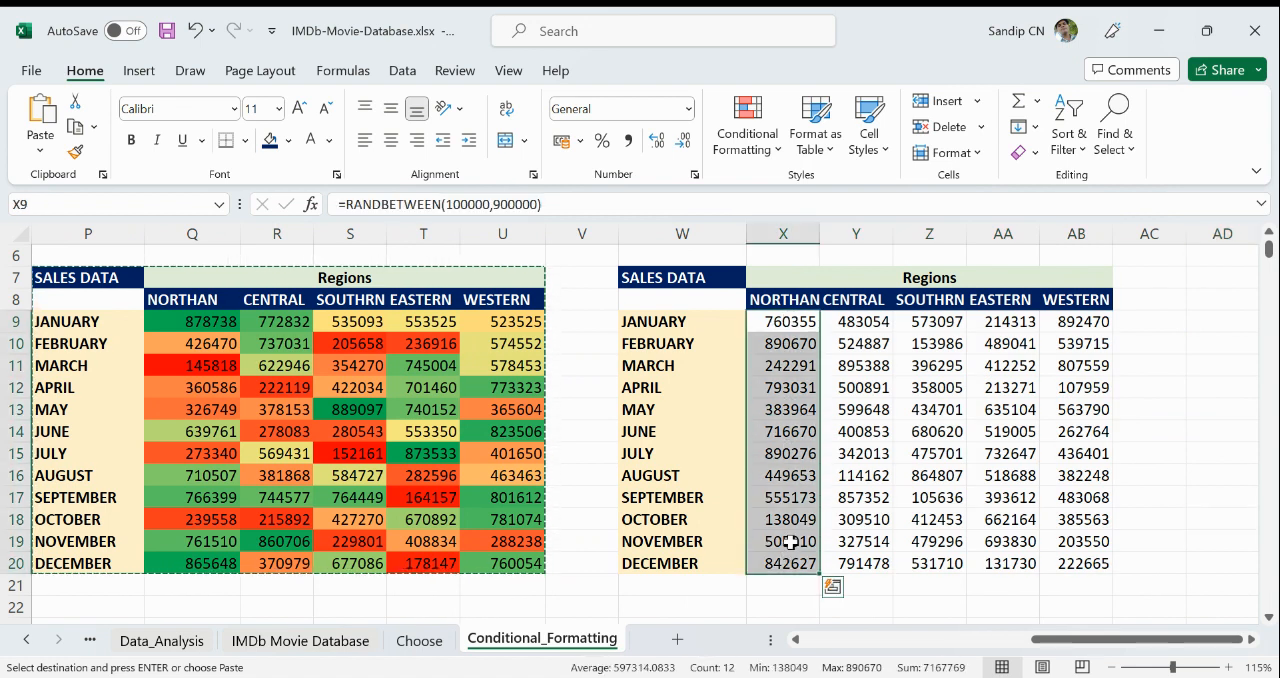
left_click(747, 150)
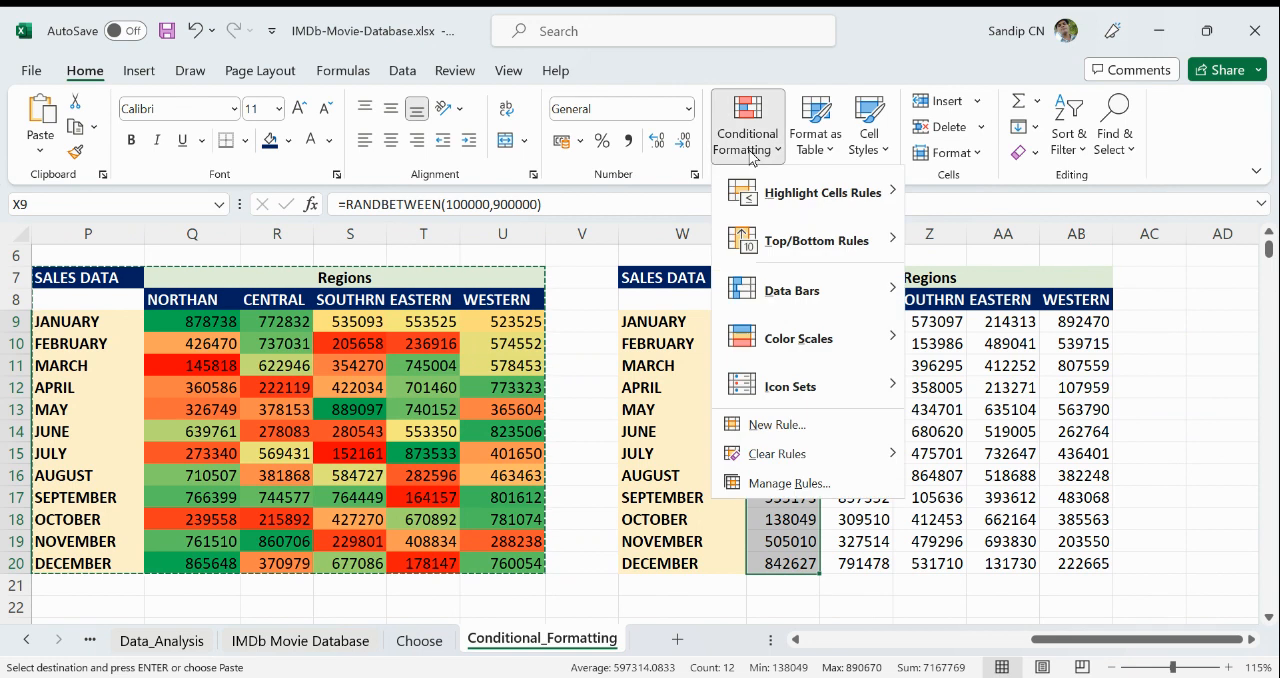
mouse_move(790, 338)
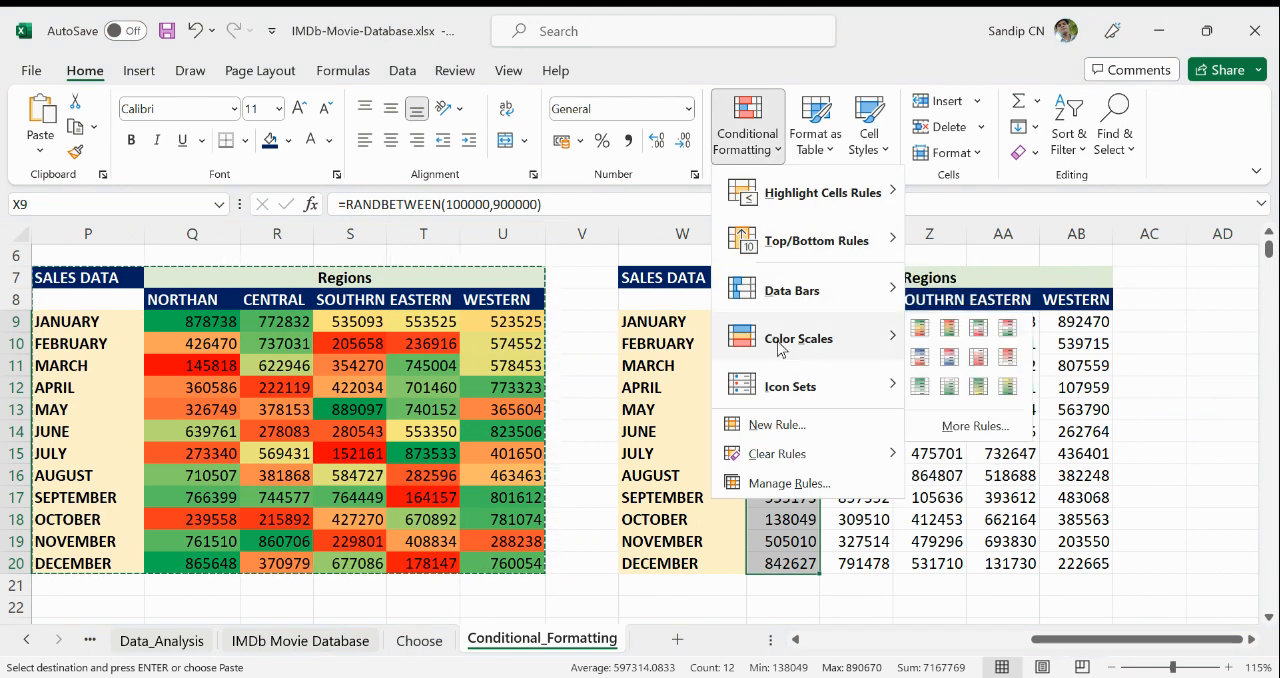
left_click(921, 337)
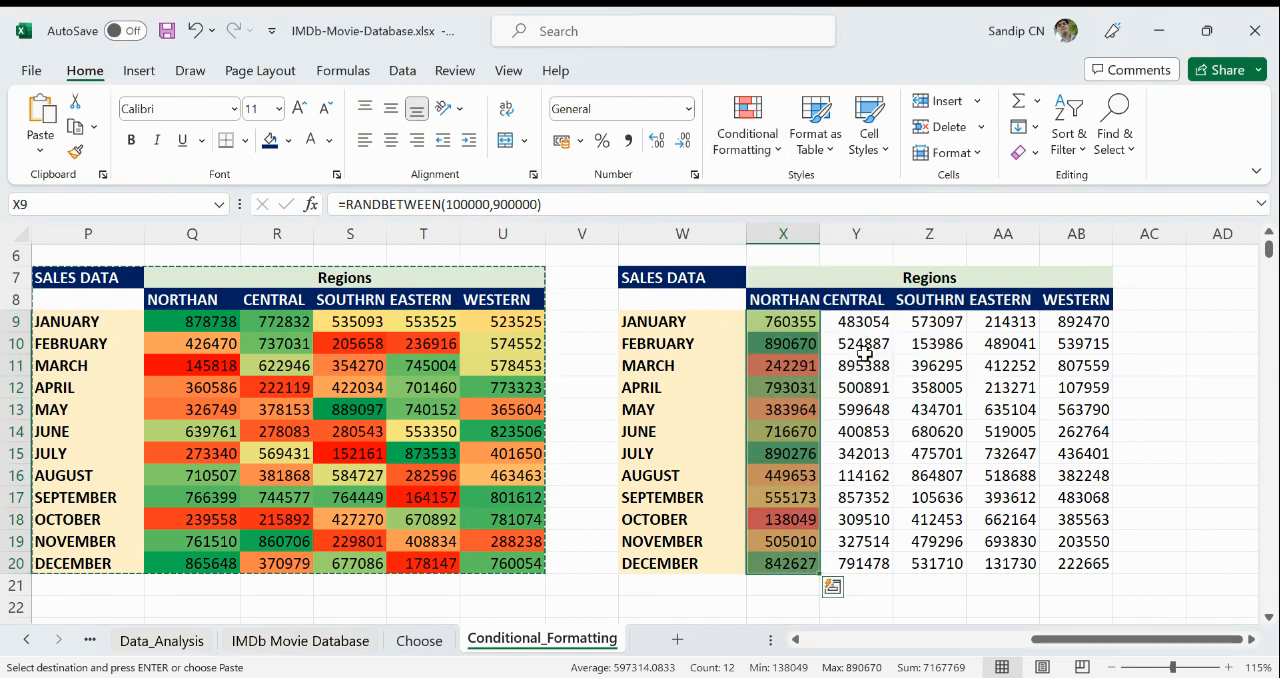
- Apply a separate green-yellow-red color scale to the CENTRAL figures Y9:Y20 of the copied table
left_click_drag(857, 320, 862, 558)
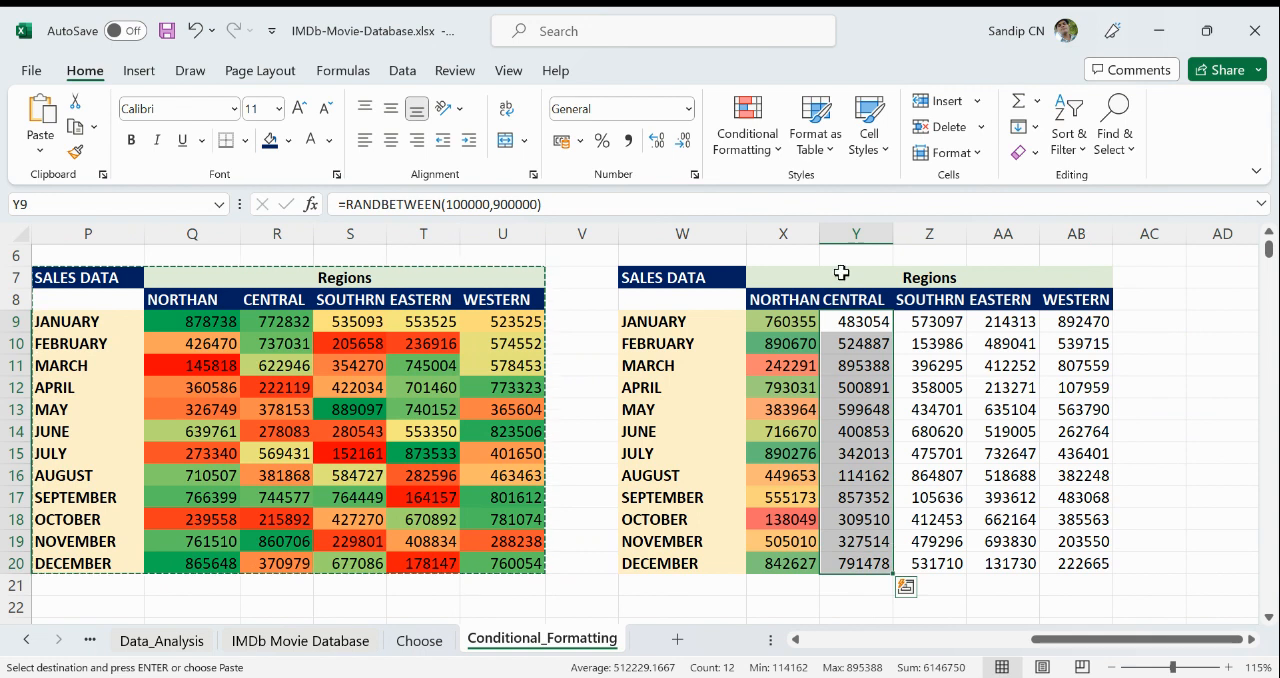
left_click(752, 145)
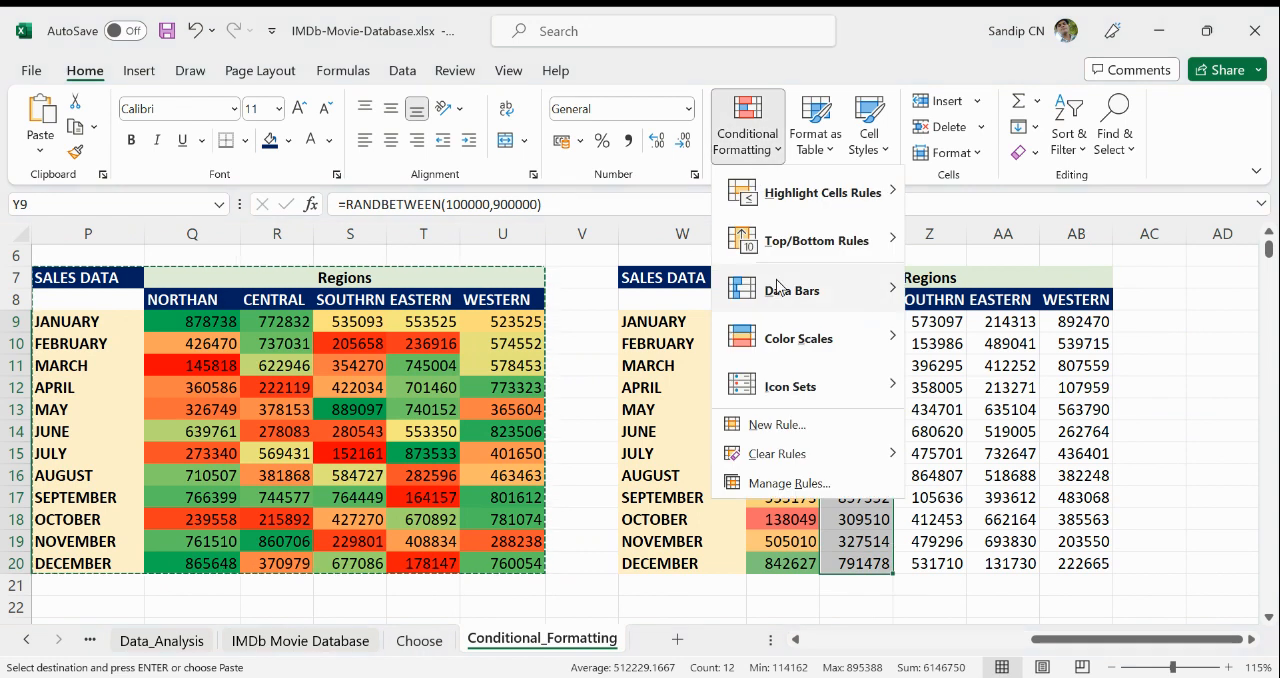
mouse_move(860, 338)
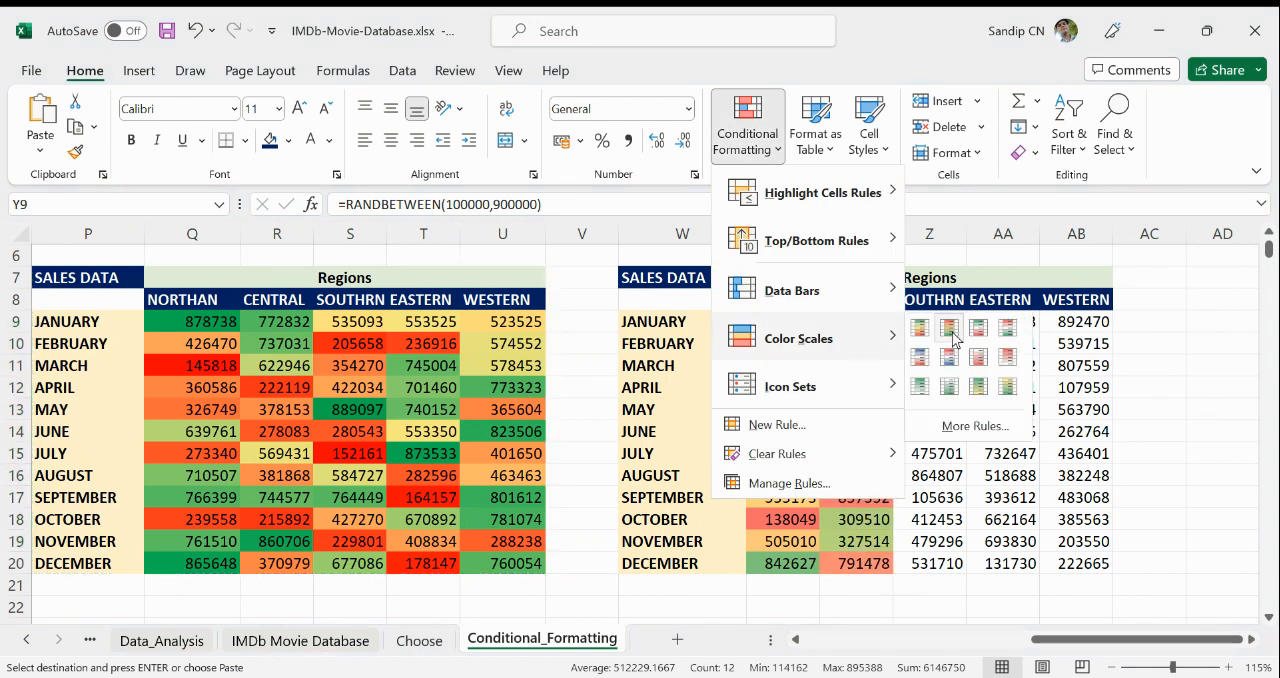
left_click(920, 329)
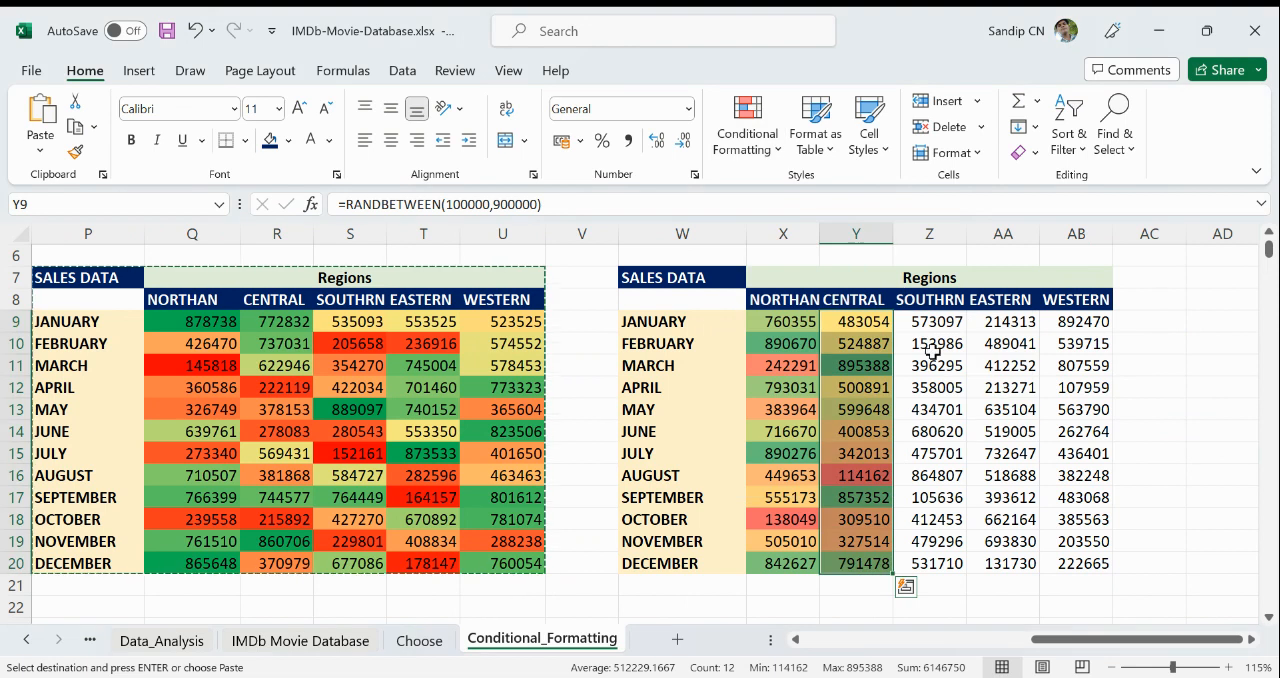
- Give the SOUTHRN figures Z9:Z20 their own green-yellow-red color scale
left_click_drag(930, 327, 936, 563)
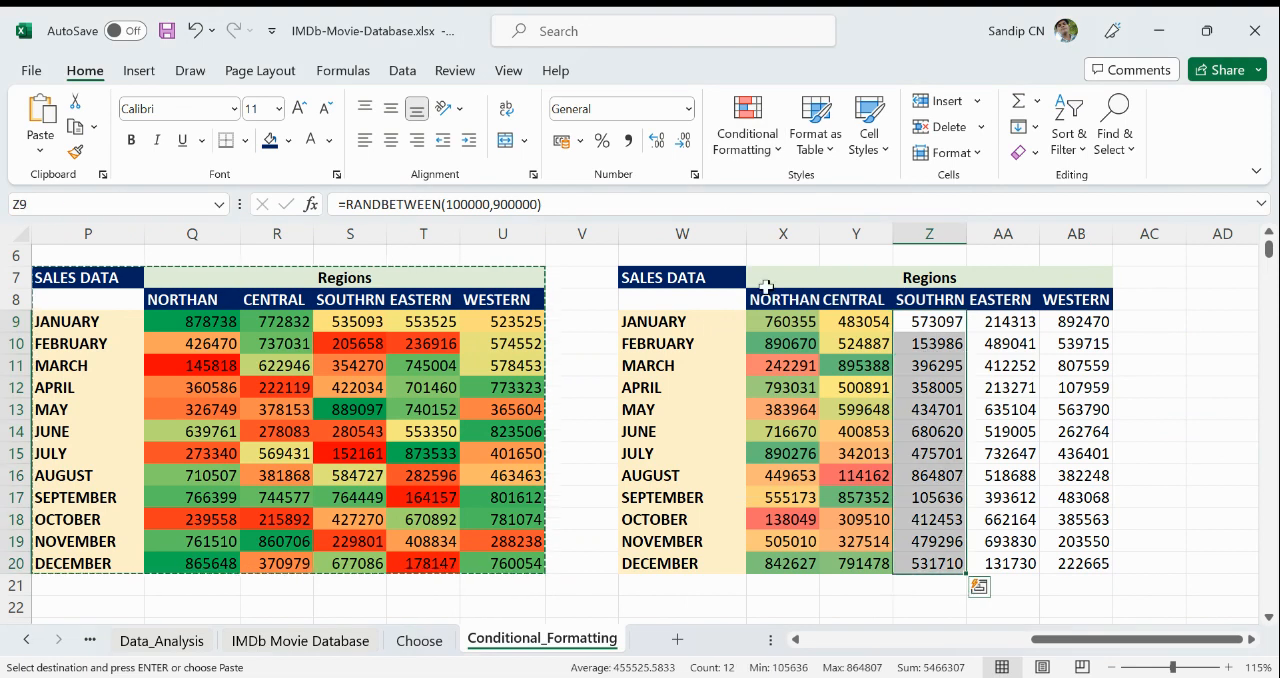
left_click(744, 148)
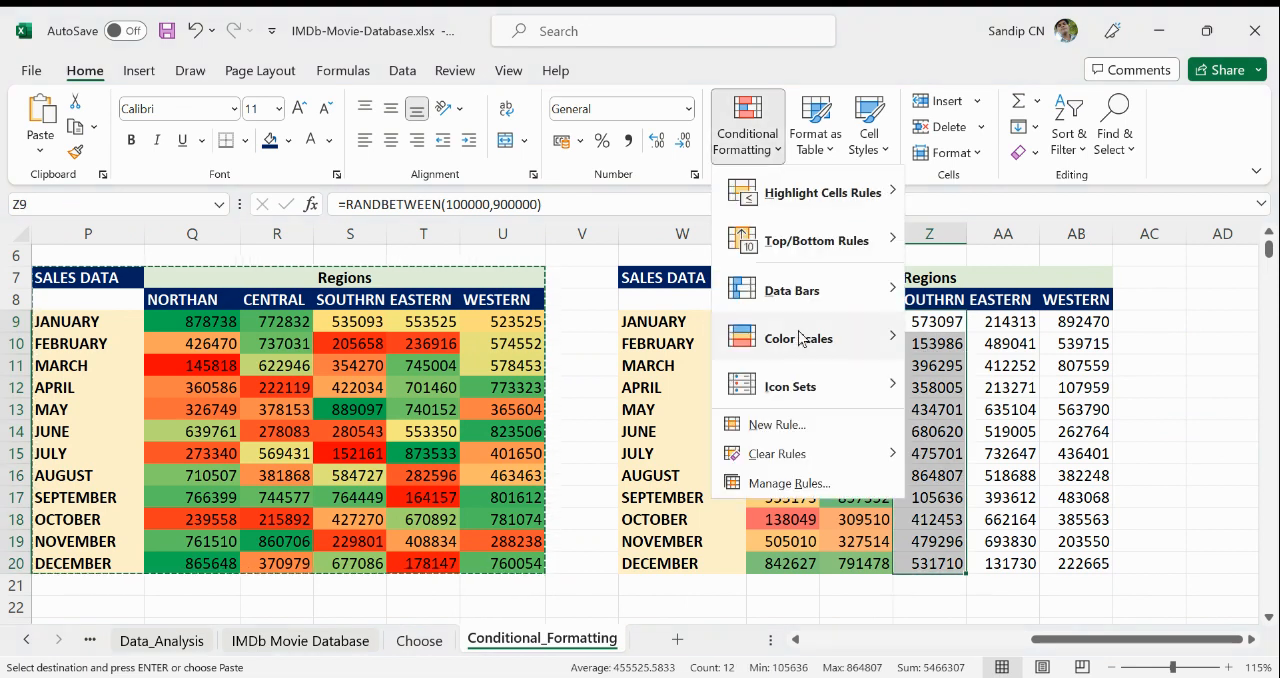
mouse_move(803, 354)
left_click(920, 327)
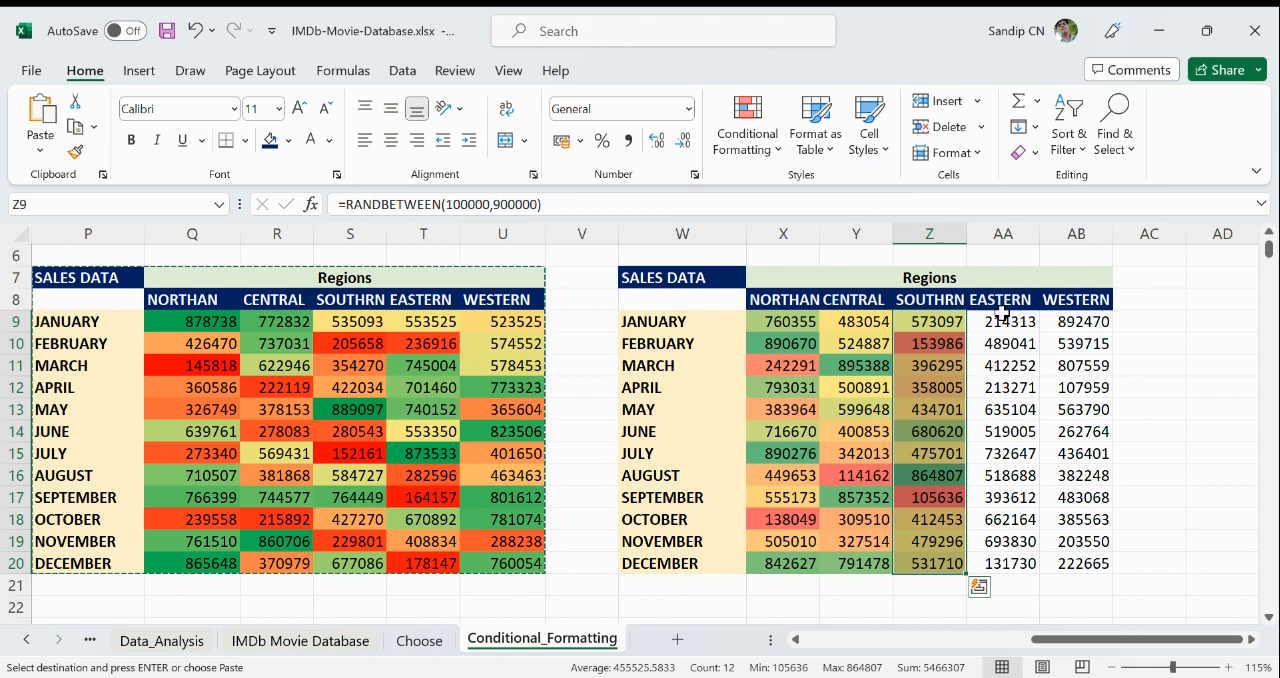
- Add an individual green-yellow-red color scale to the EASTERN figures AA9:AA20
left_click_drag(1001, 321, 1021, 563)
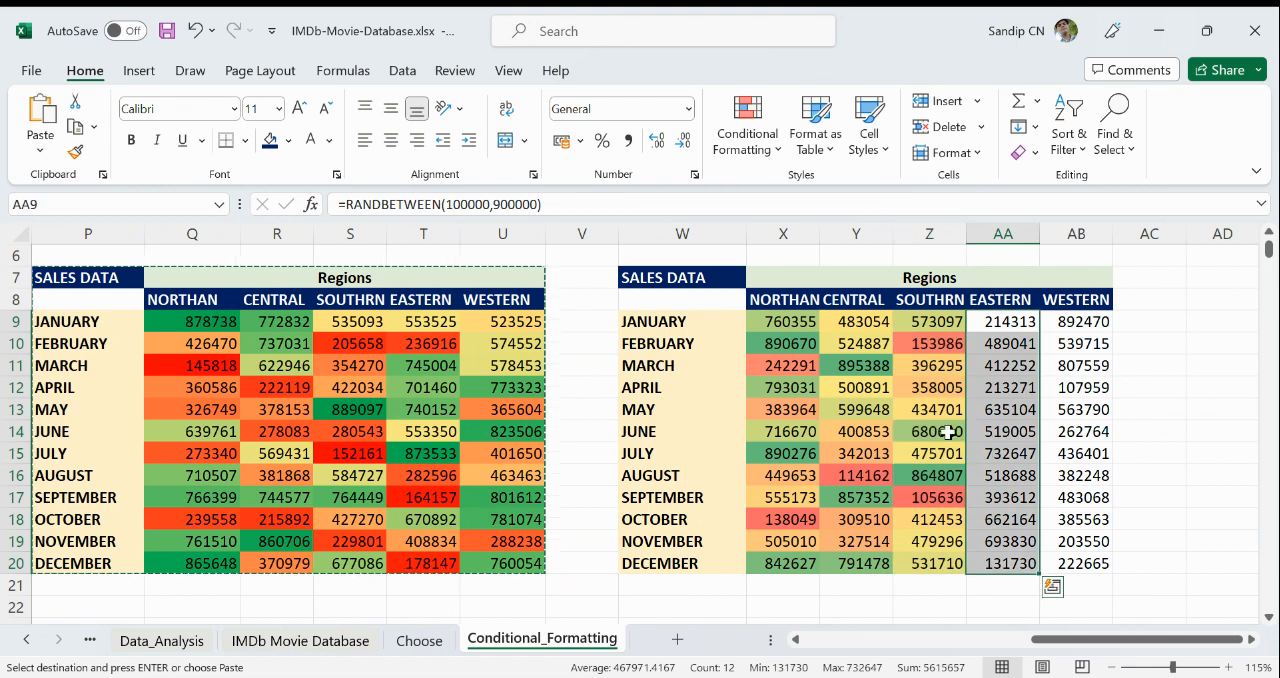
left_click(762, 150)
mouse_move(856, 261)
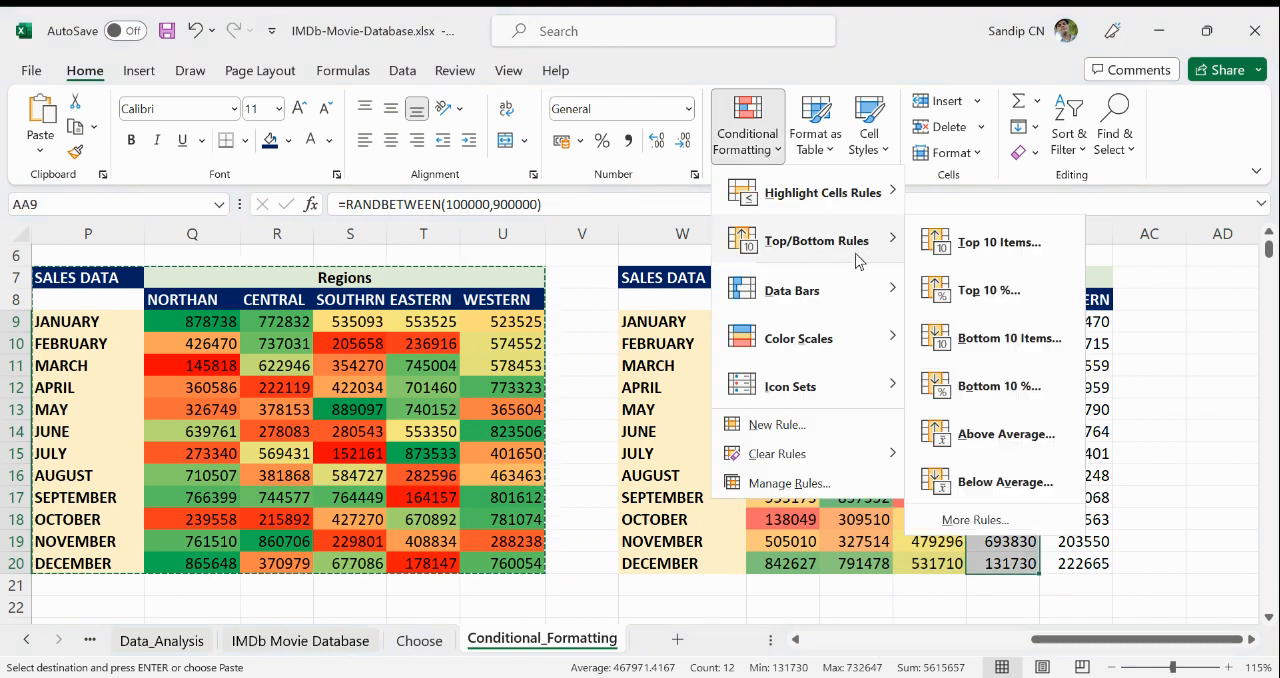
mouse_move(787, 341)
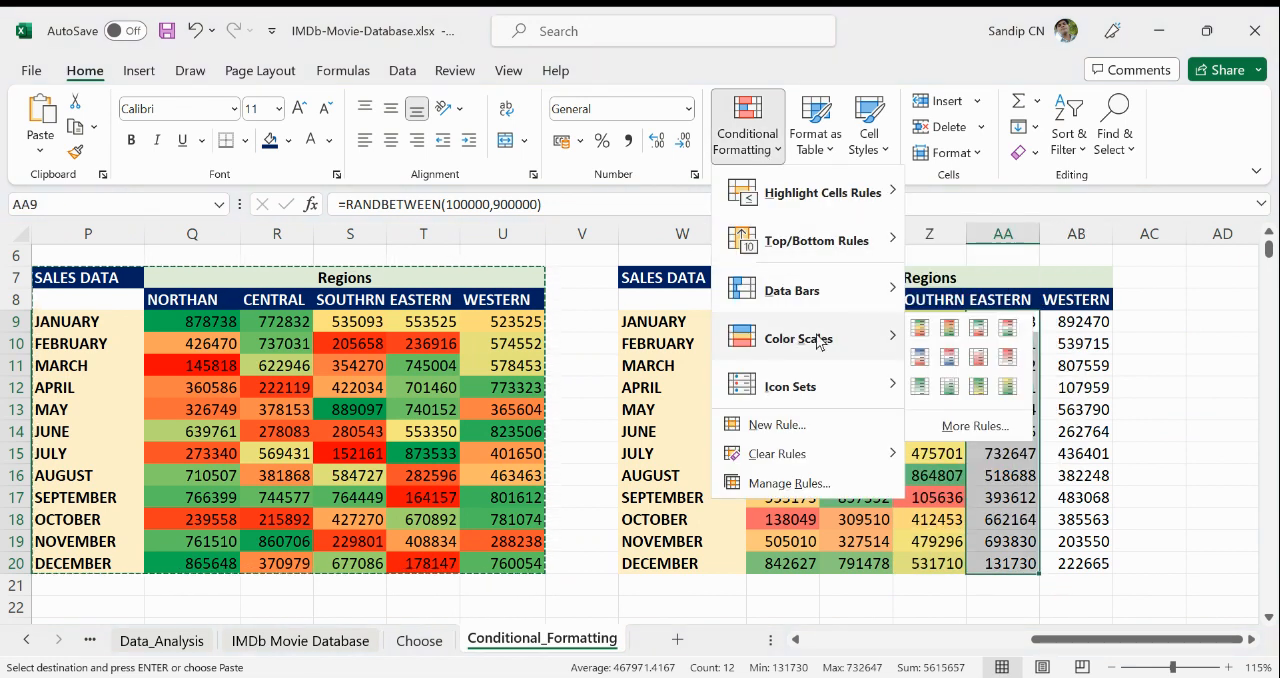
left_click(920, 328)
- Shade the WESTERN figures AB9:AB20 with their own green-yellow-red color scale and deselect the range
left_click_drag(1077, 322, 1074, 560)
left_click(737, 143)
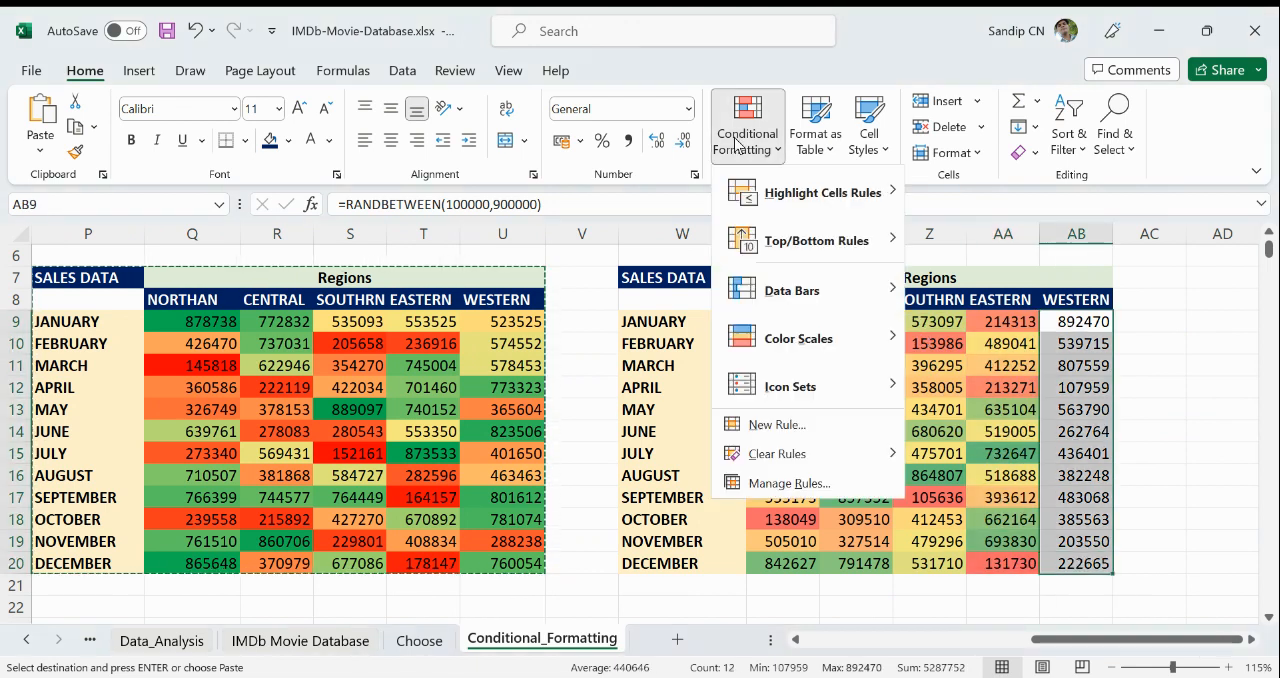
mouse_move(786, 347)
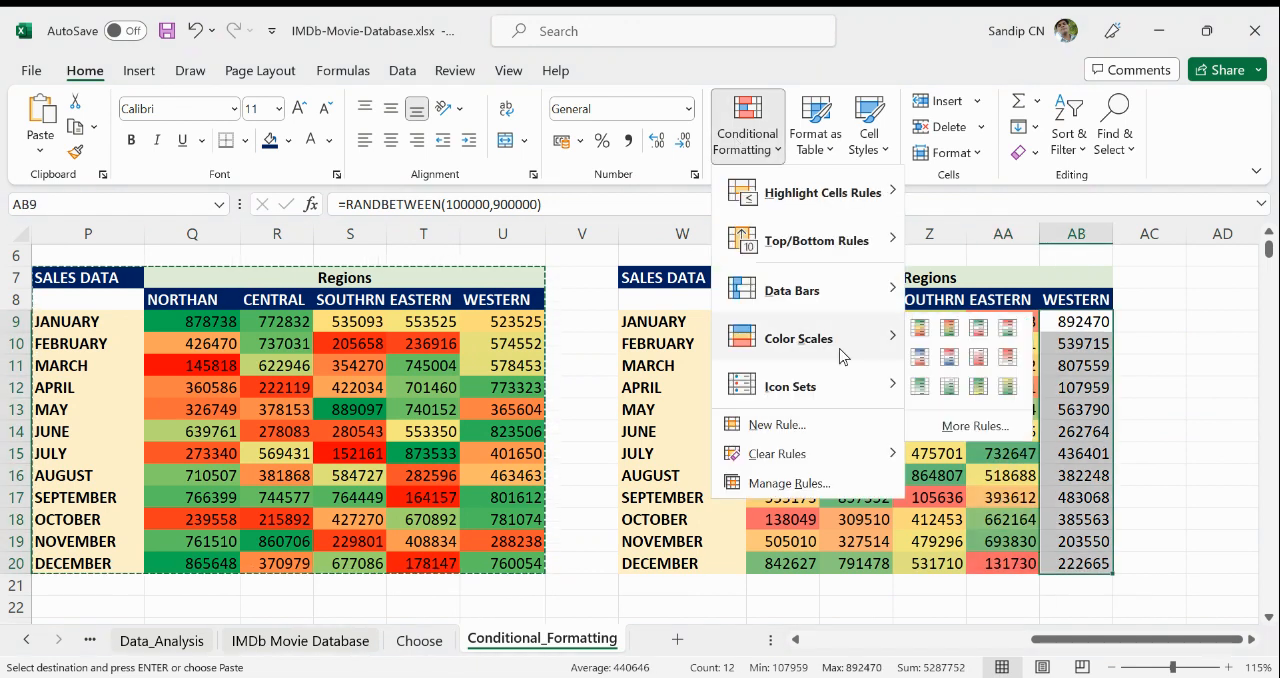
left_click(920, 328)
left_click(1213, 524)
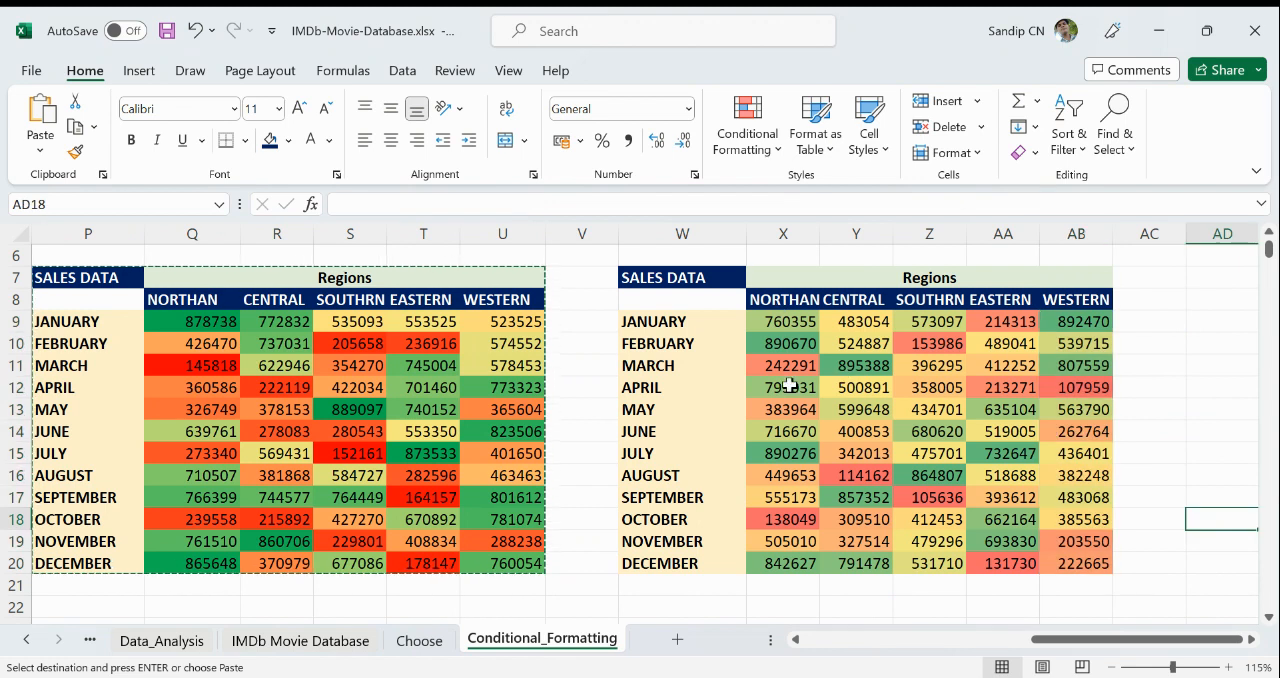
- Examine how the NORTHAN region's monthly sales are shaded in the copied table, including October and November
left_click(690, 323)
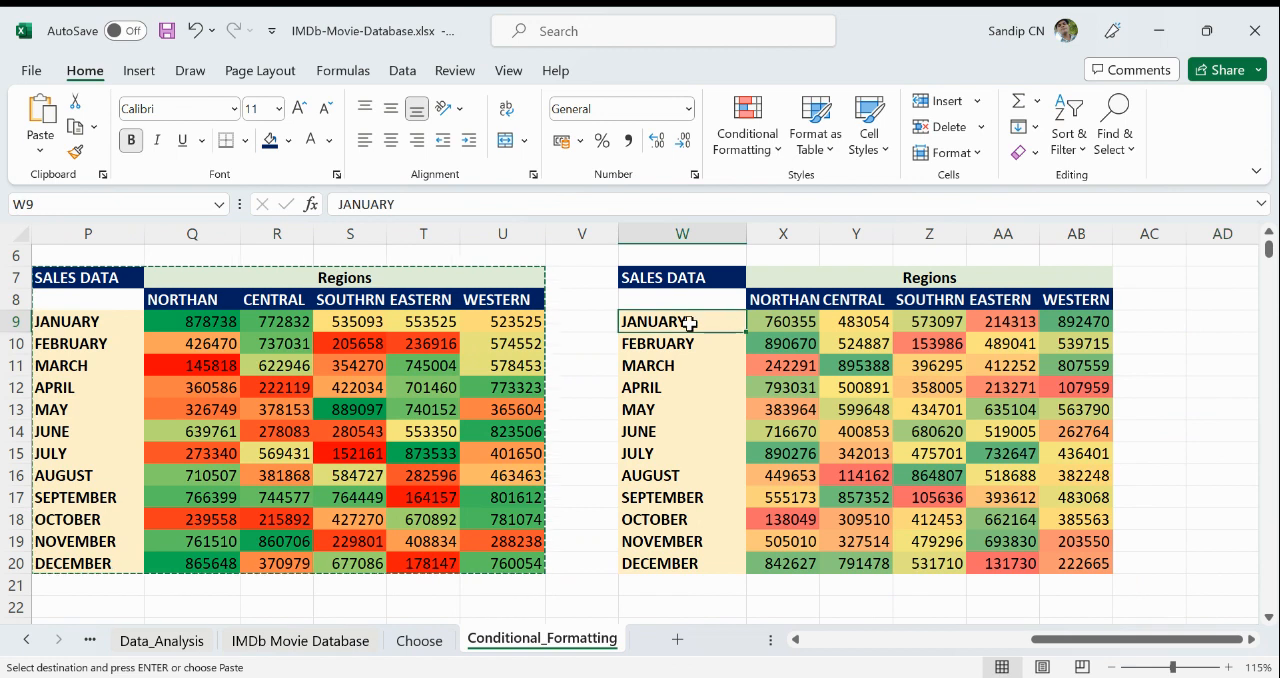
left_click(679, 341)
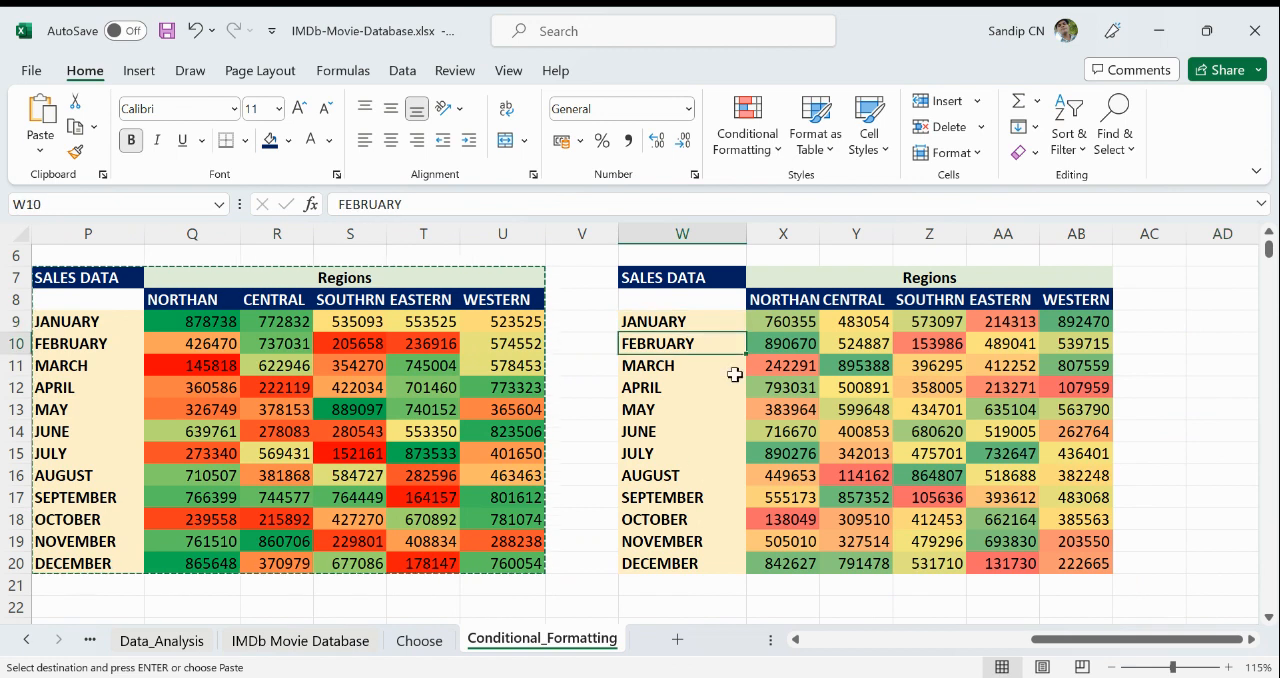
left_click(682, 458)
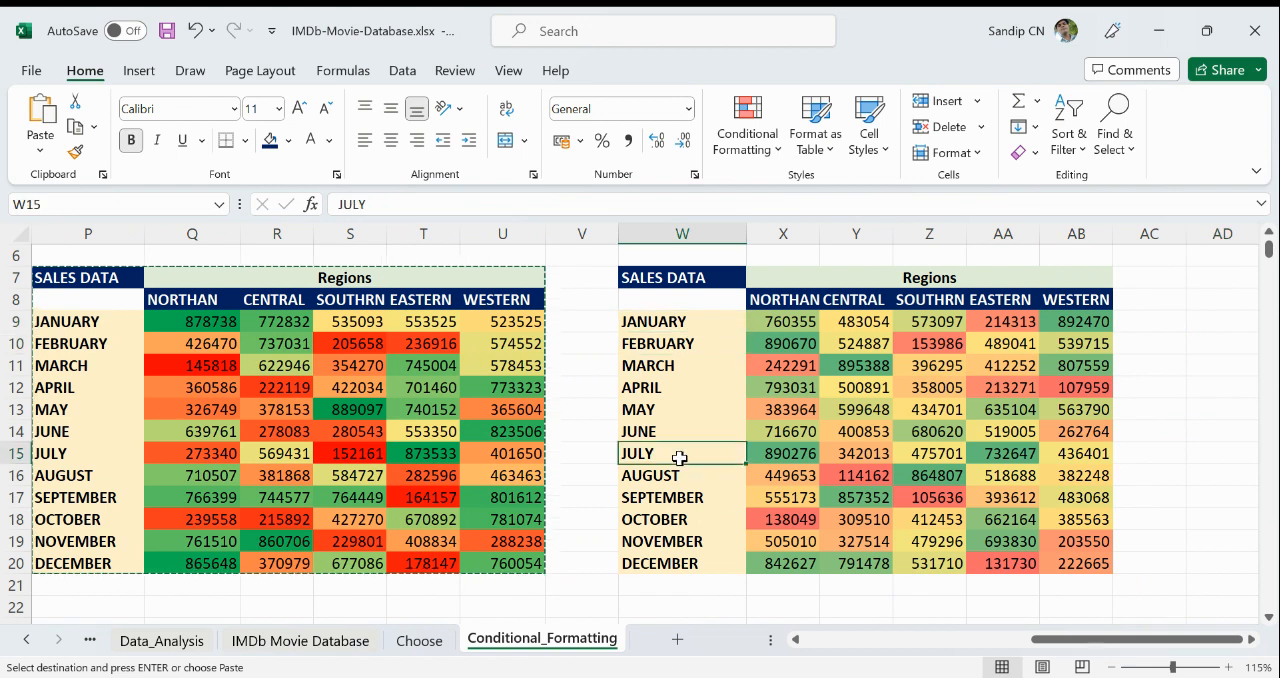
left_click(773, 541)
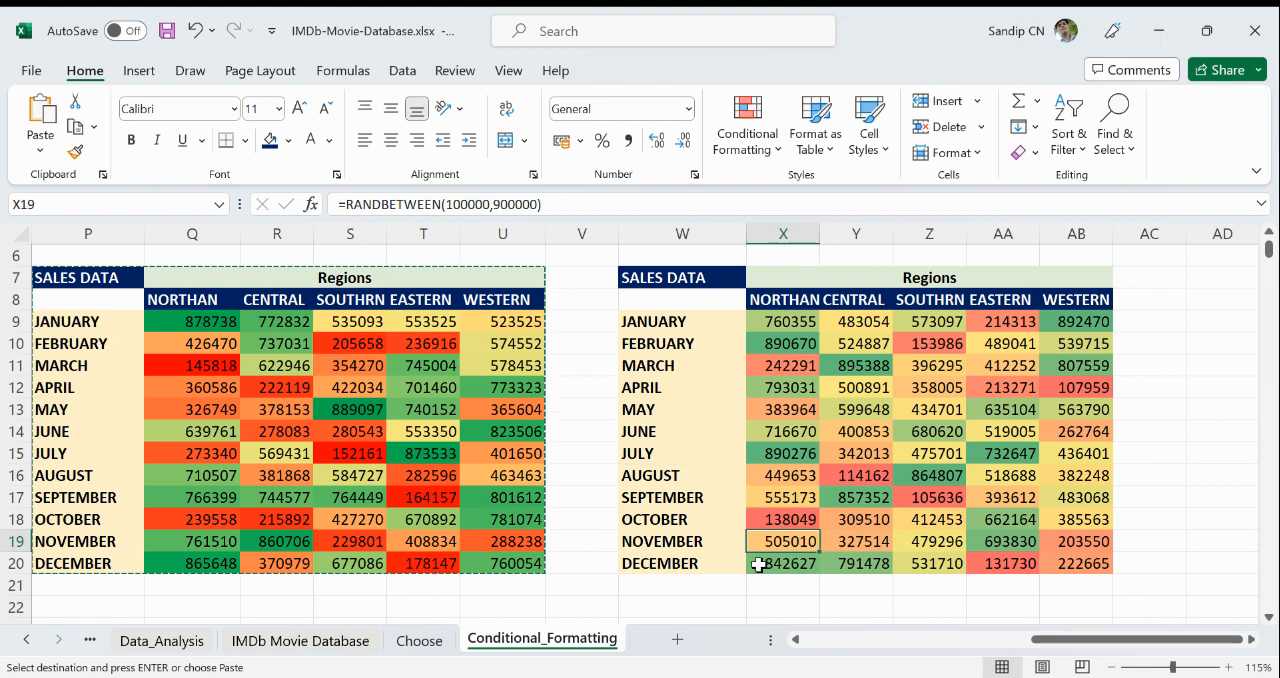
left_click(782, 520)
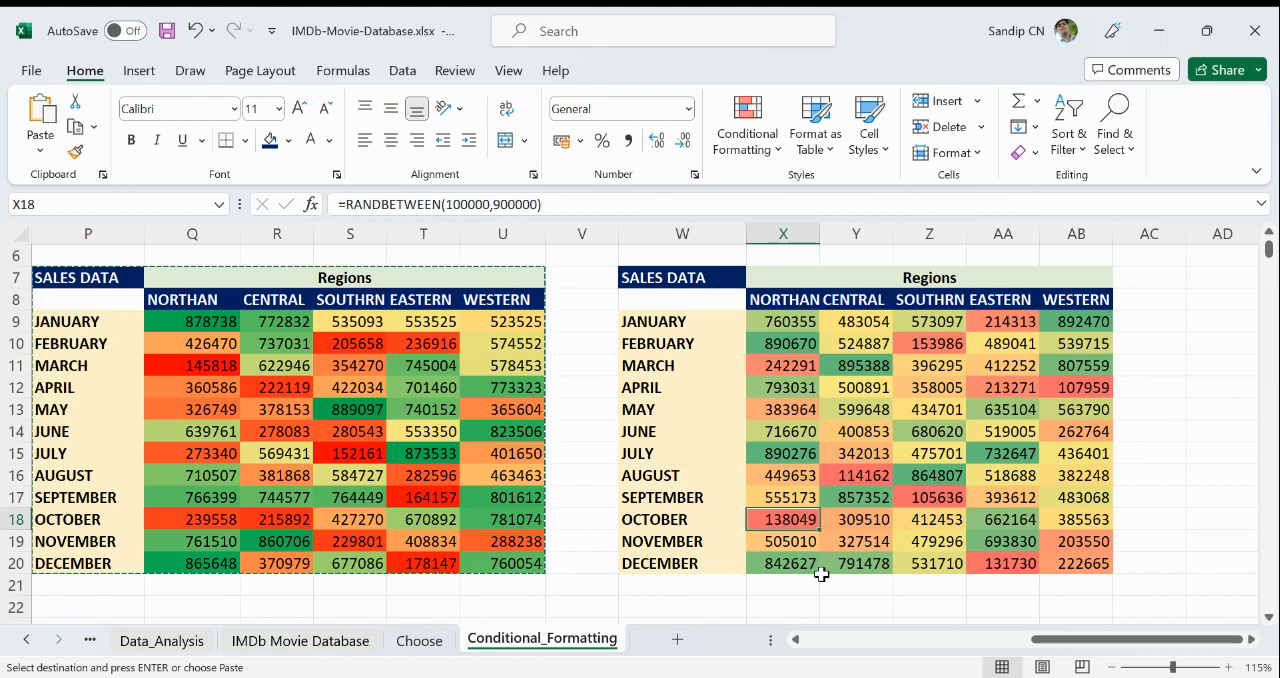
- Open the list of conditional formatting rules that apply to X9:AB20
left_click_drag(780, 318, 1094, 563)
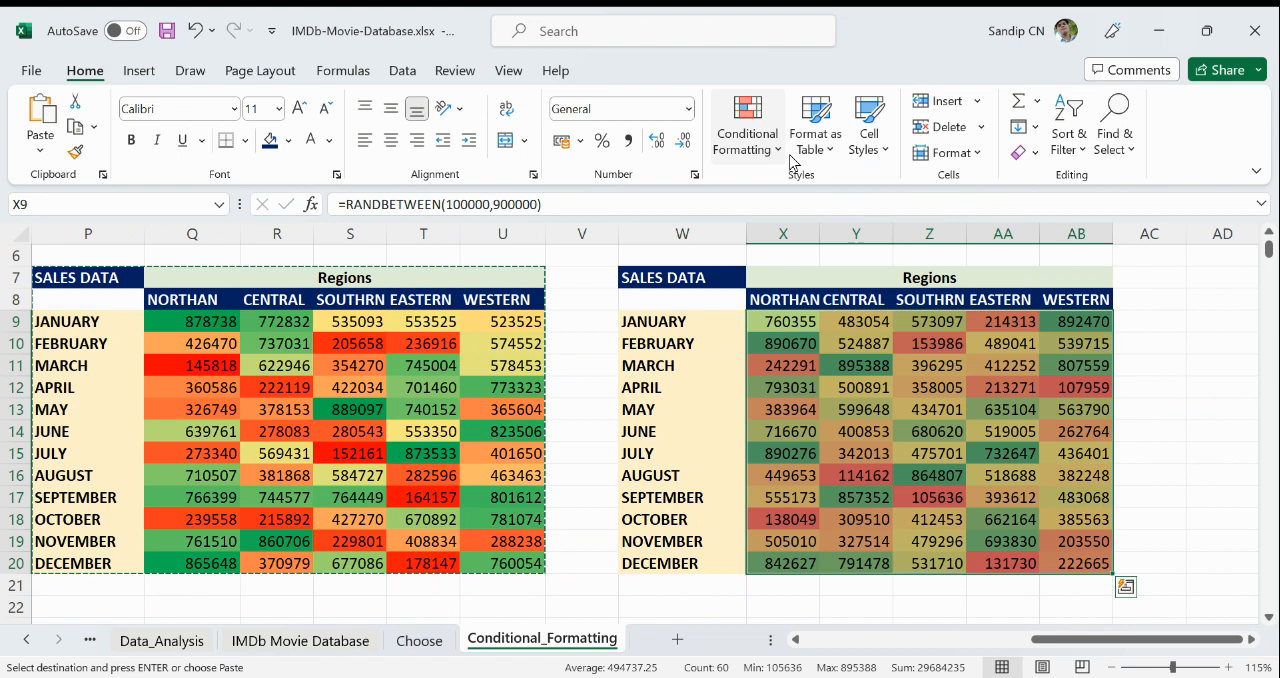
left_click(755, 140)
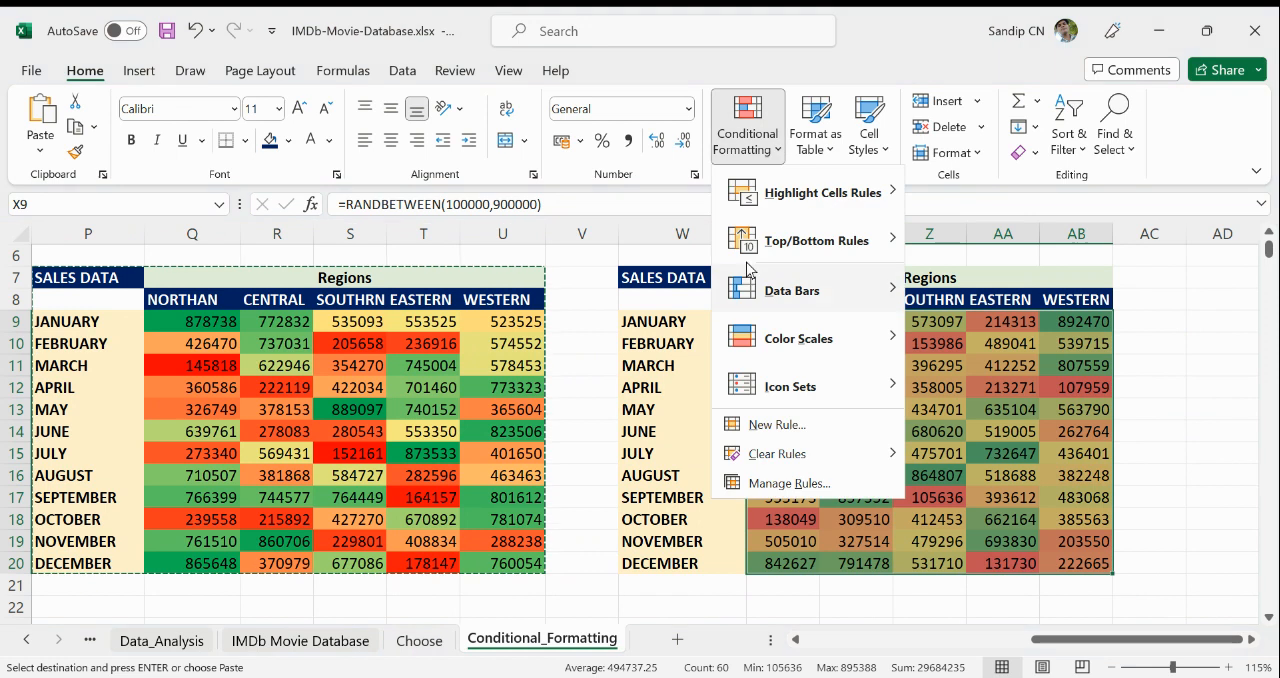
left_click(790, 483)
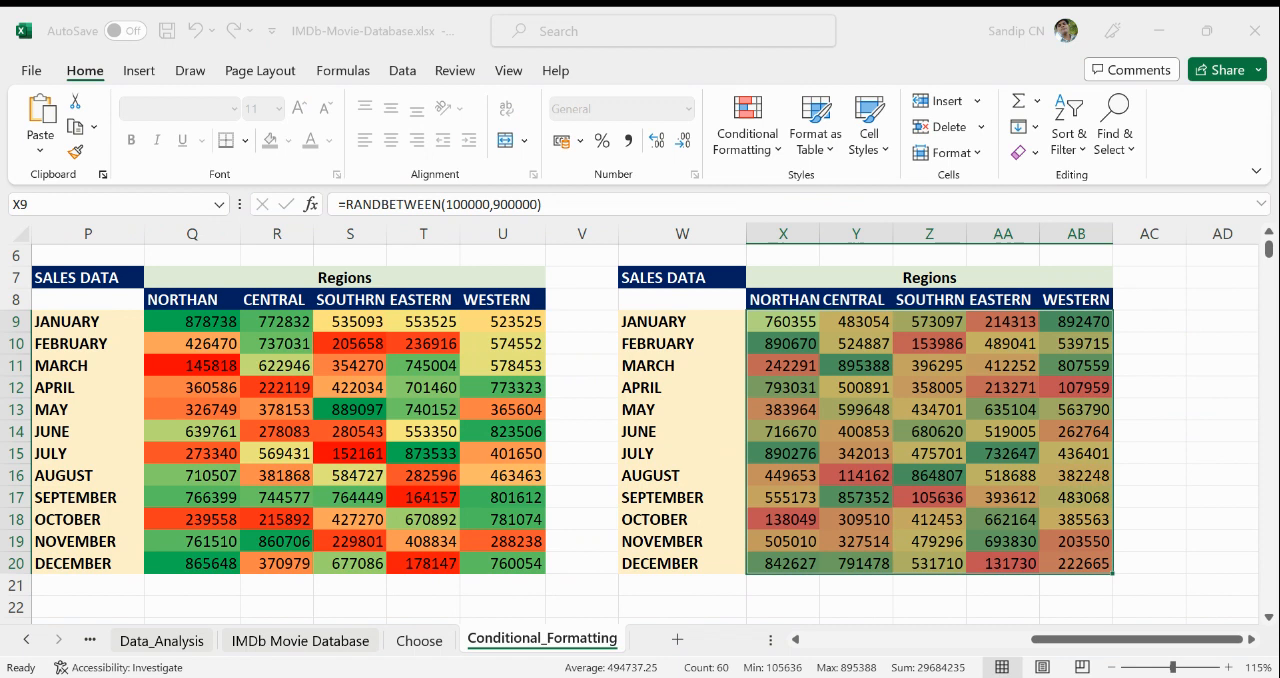
- Compare the shading of the NORTHAN, CENTRAL and WESTERN sales in the copied table with the original table's single color scale
left_click(851, 406)
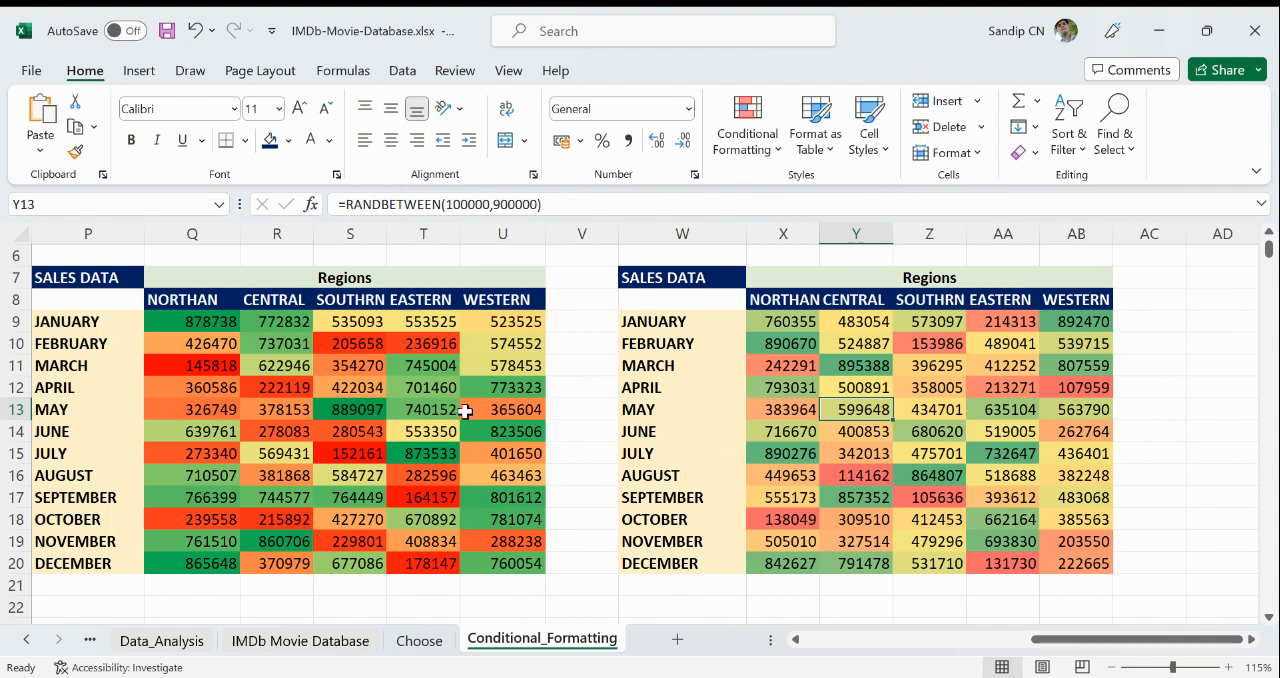
left_click(815, 365)
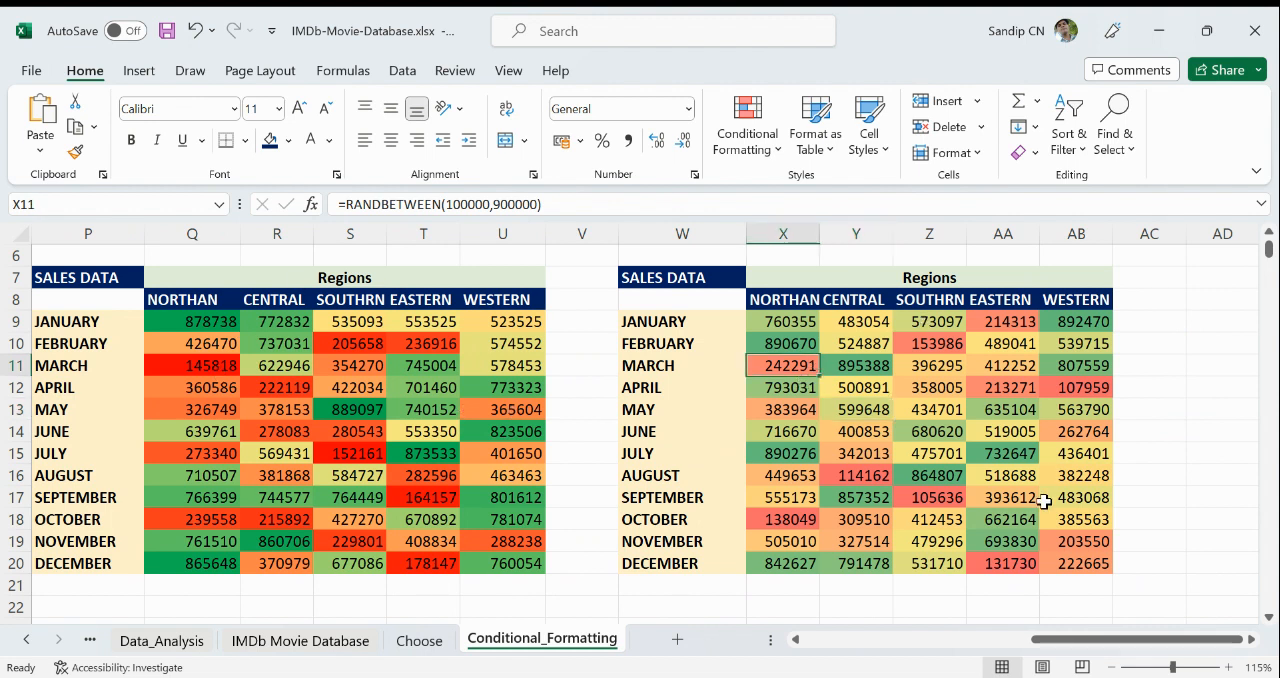
left_click(790, 320)
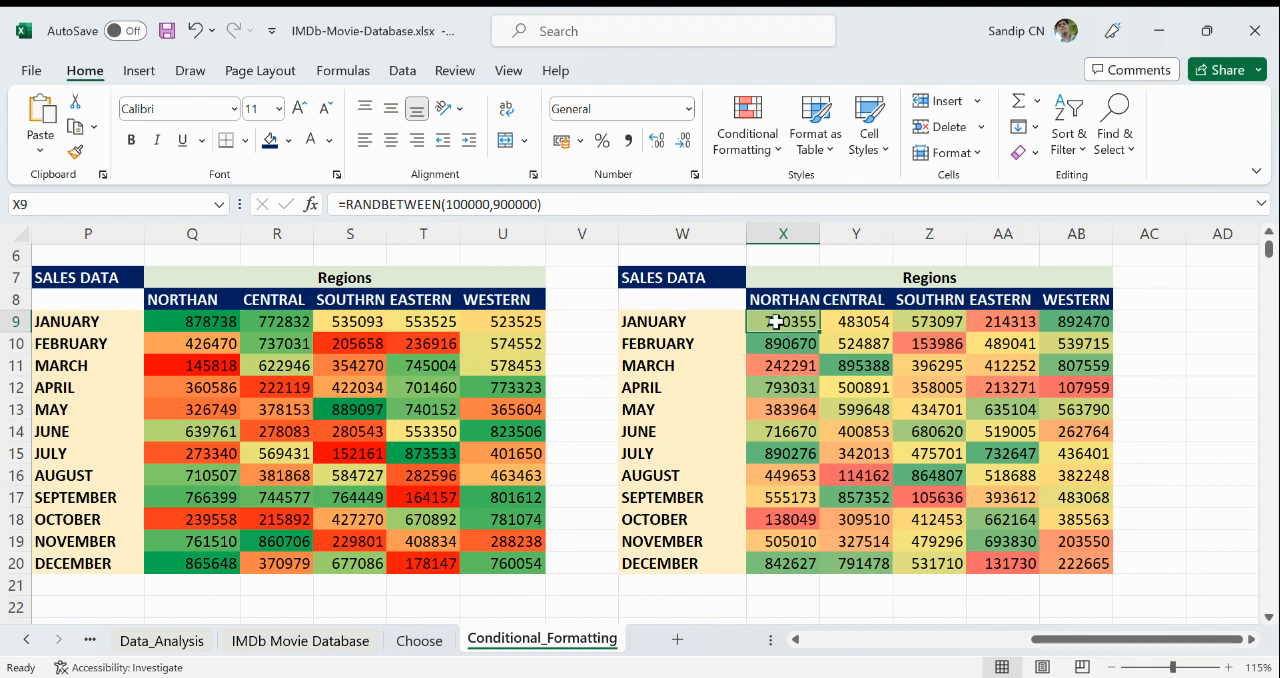
left_click_drag(768, 320, 800, 565)
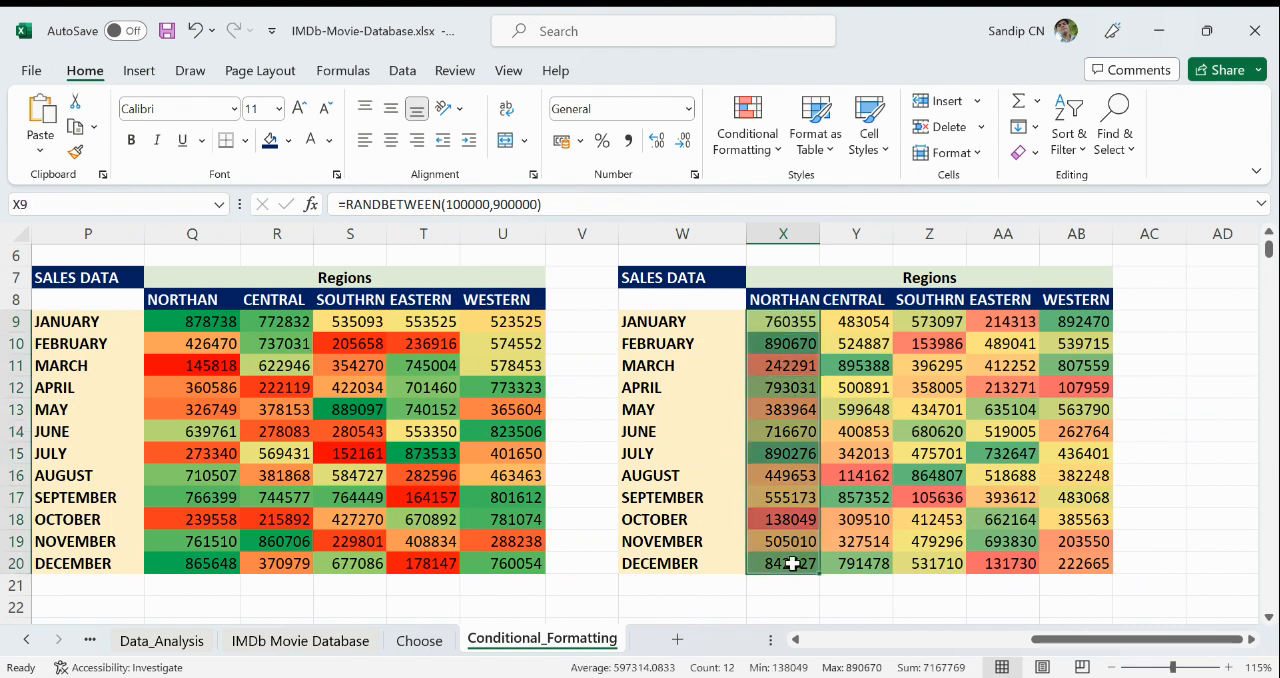
left_click(812, 318)
left_click(826, 320)
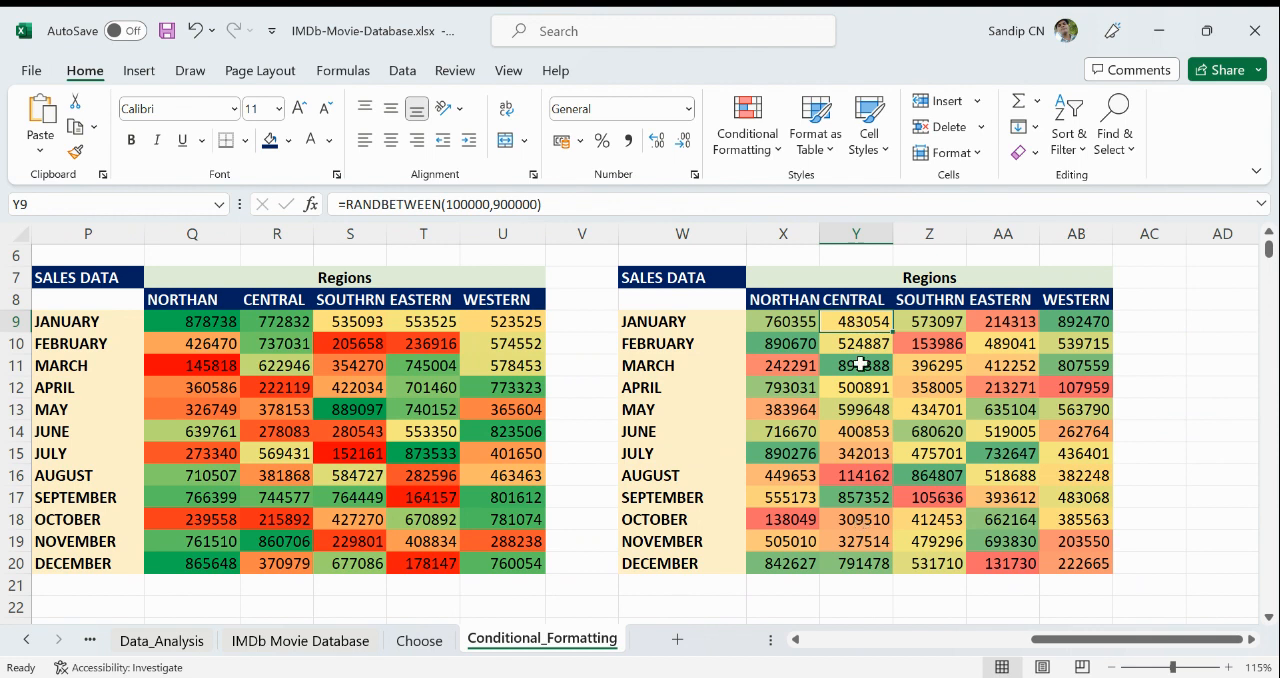
left_click_drag(1094, 321, 1096, 370)
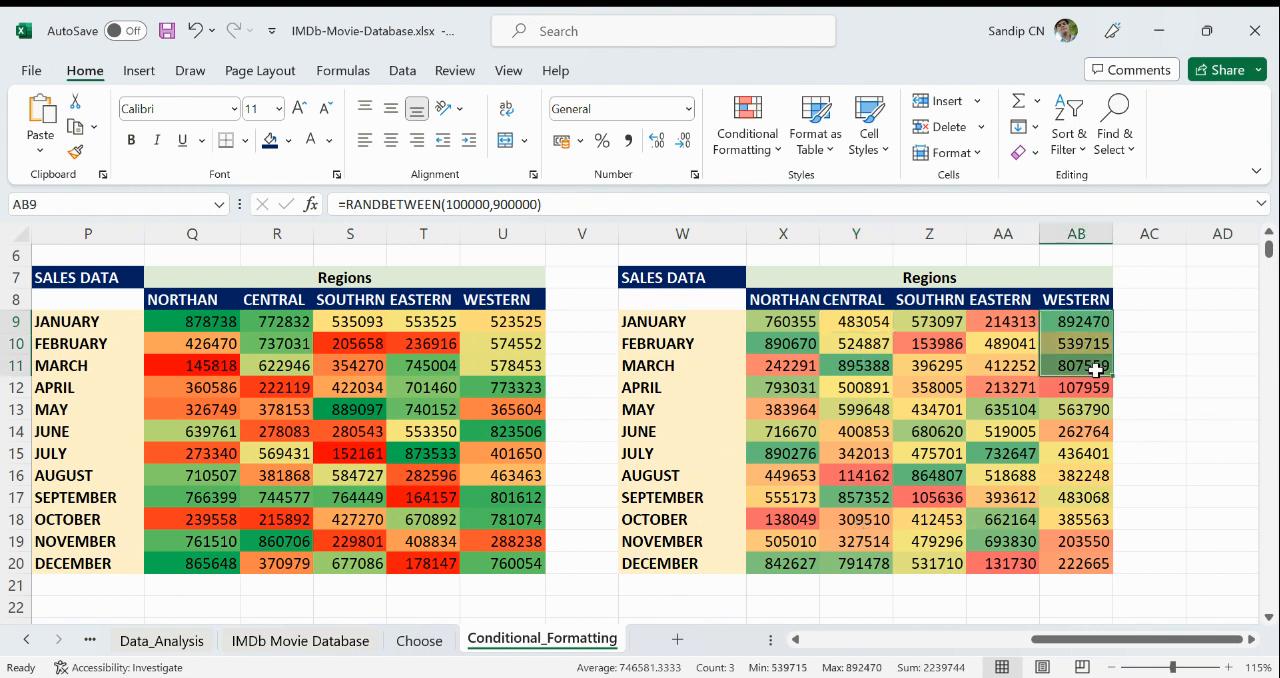
left_click(792, 322)
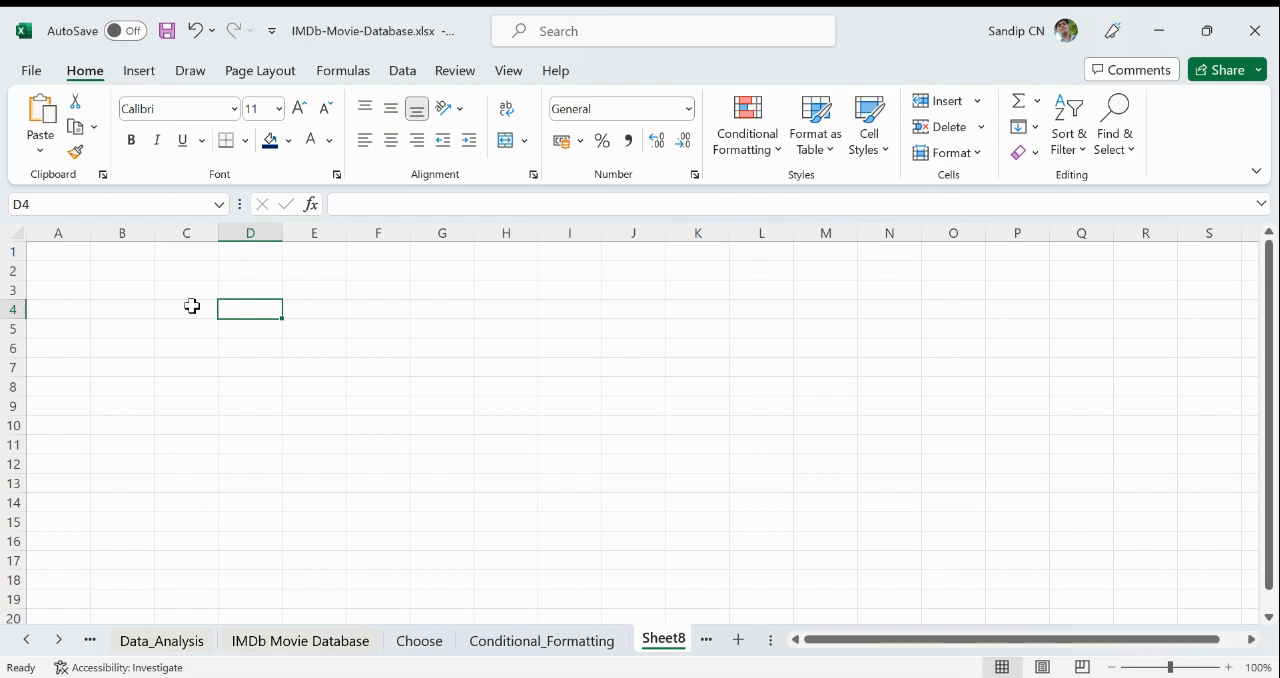
left_click(192, 306)
left_click(776, 152)
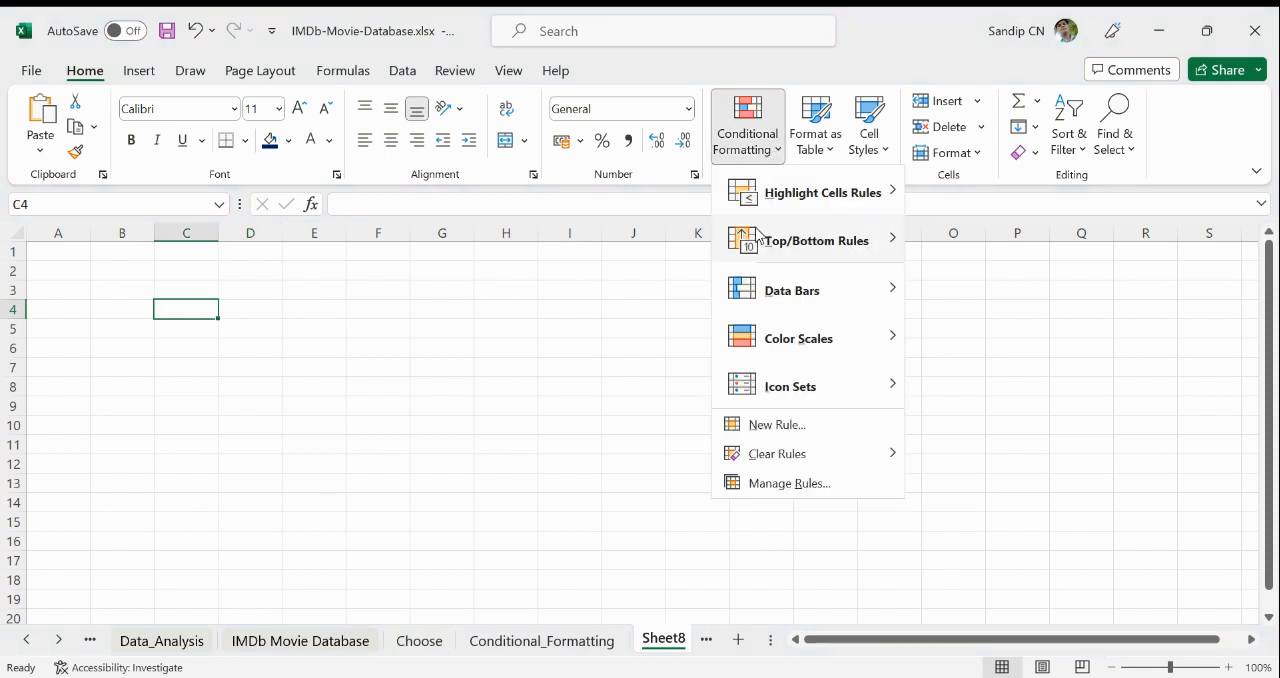
mouse_move(815, 340)
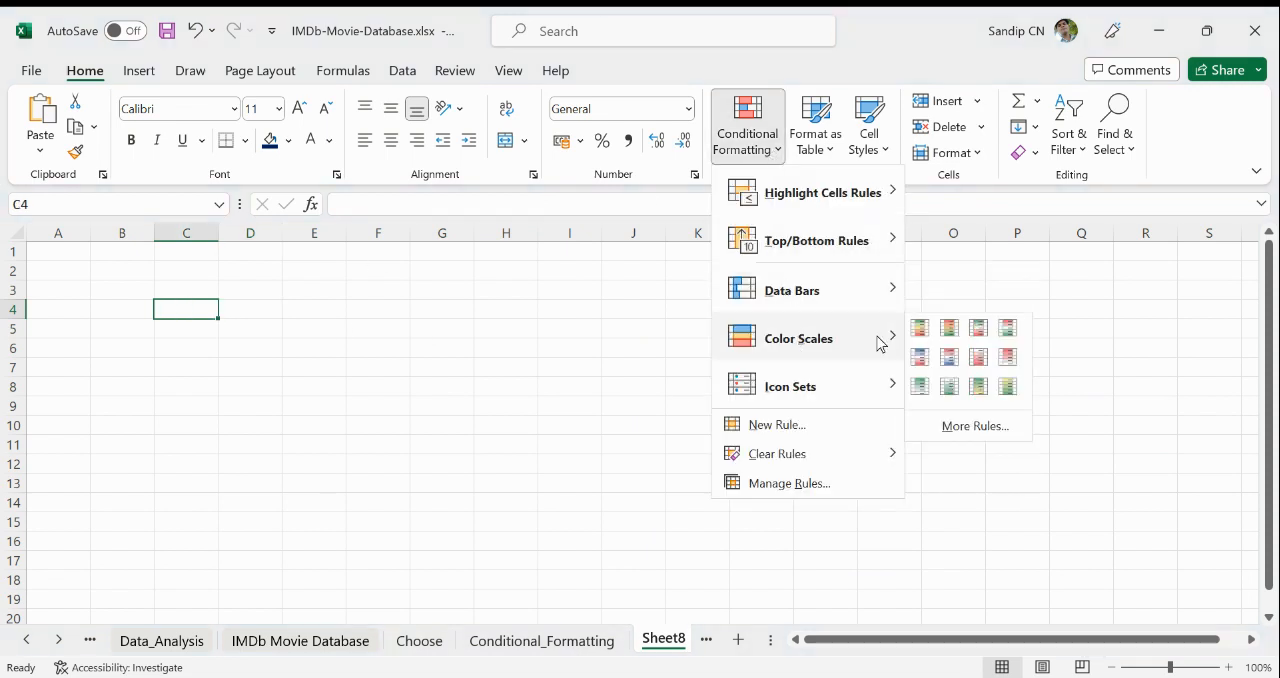
left_click(205, 358)
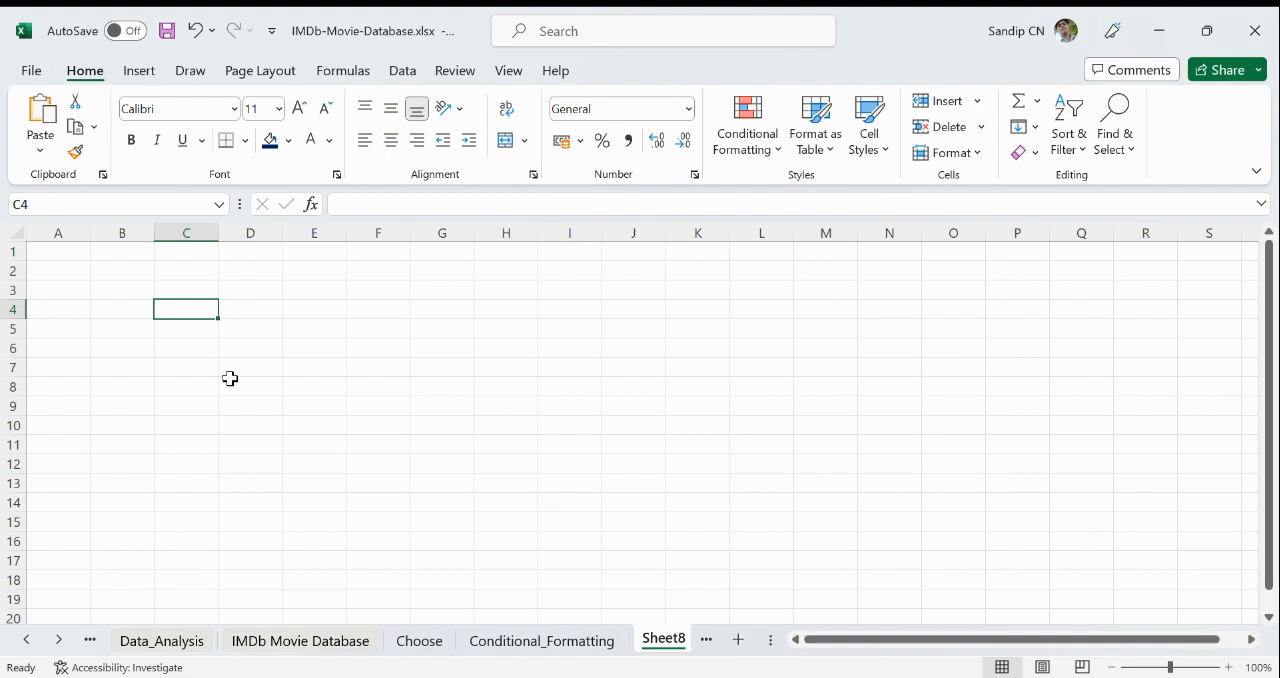
- Enter the title MUMBAI CITY TEMPARATURE in cell C3 of Sheet8
left_click(183, 294)
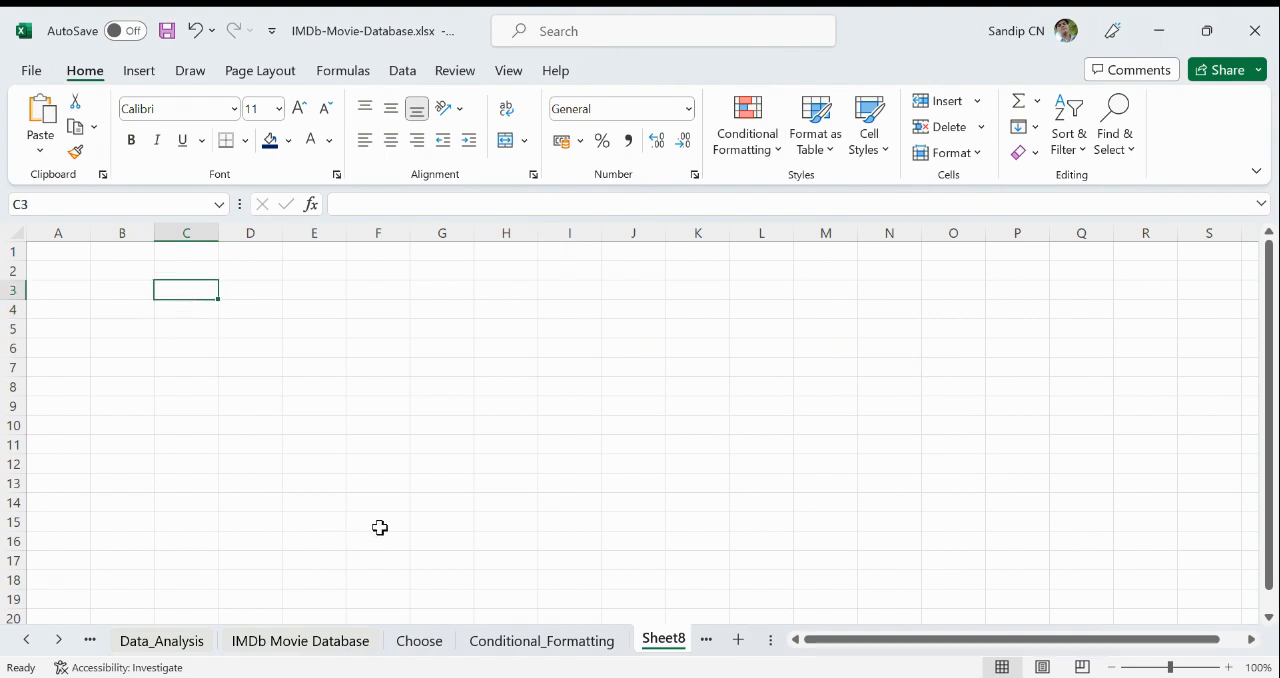
type("MU")
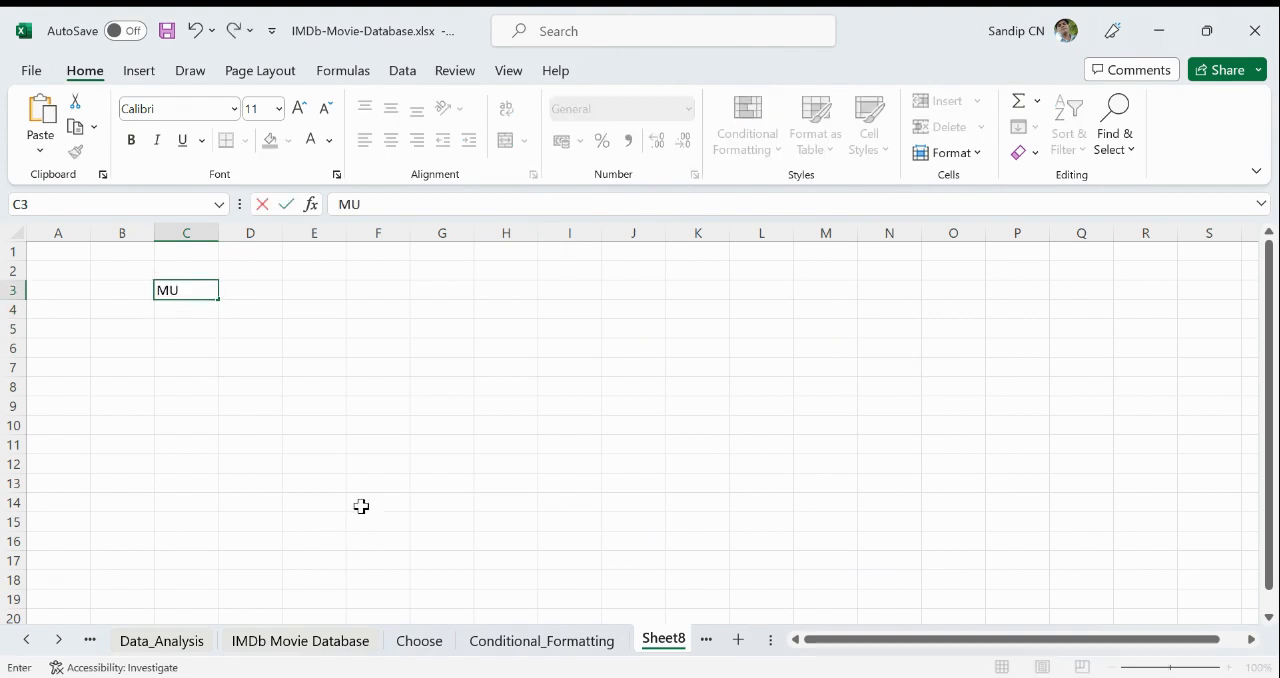
type("MBAI ")
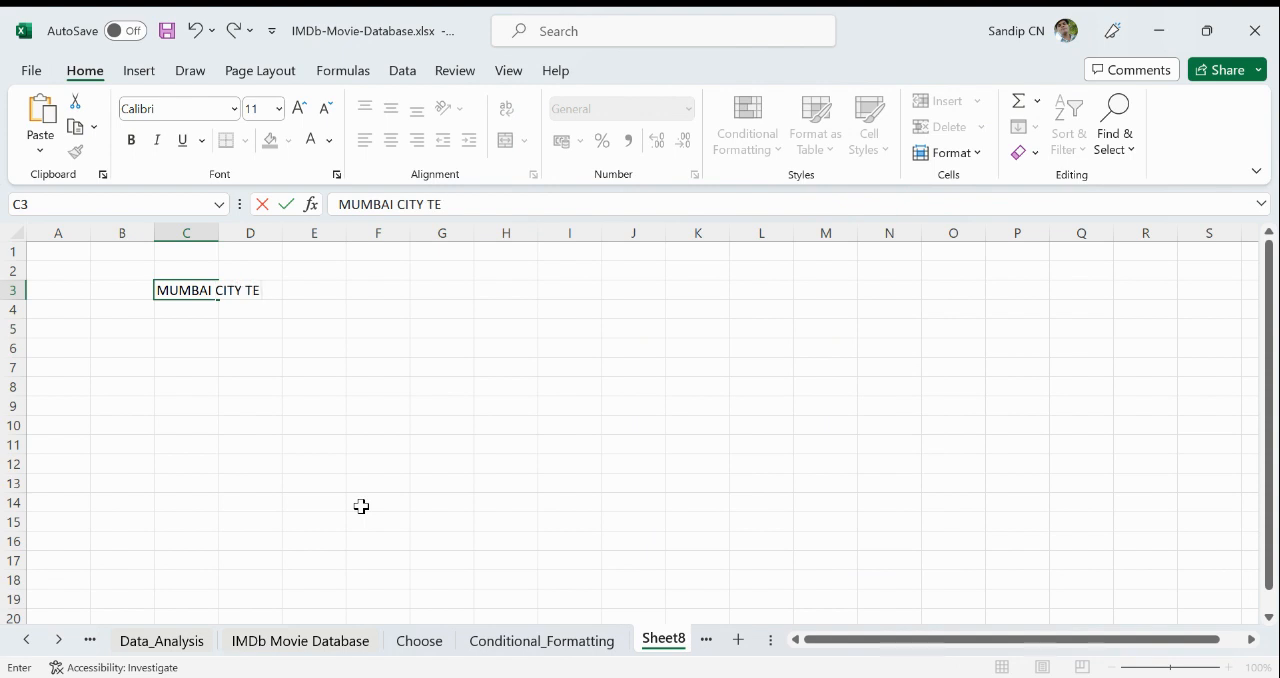
type("CITY TEMPARATU")
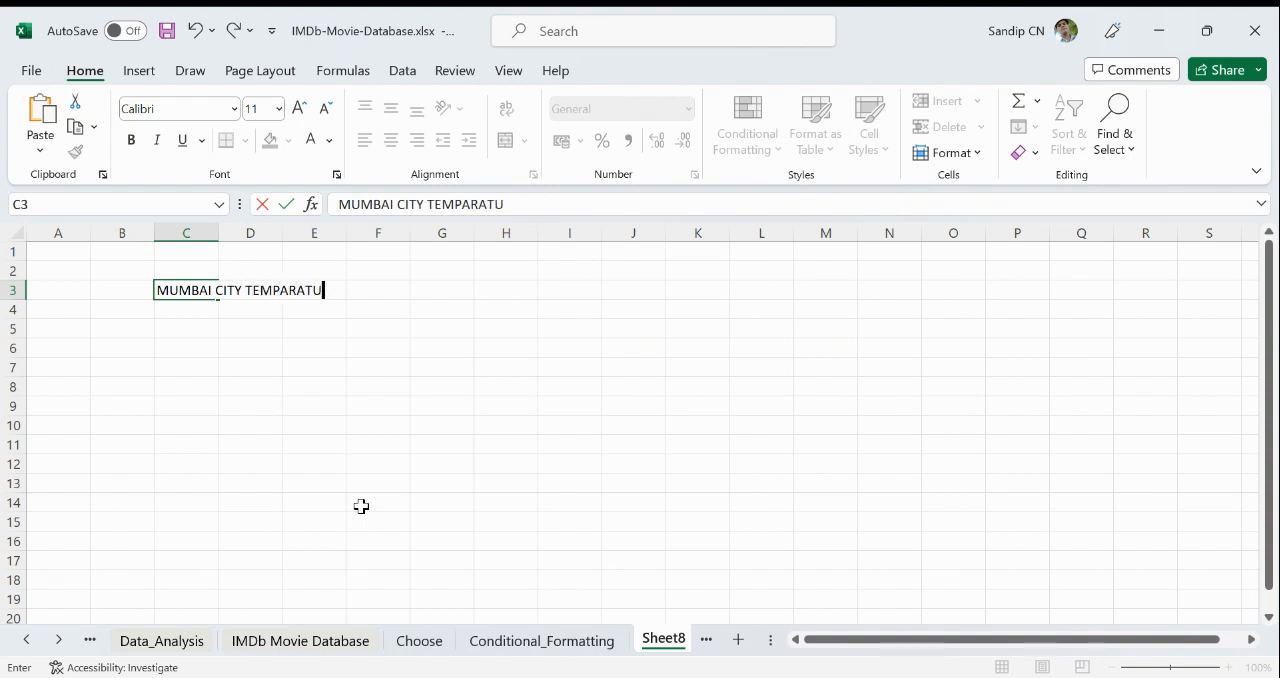
type("RE")
key("Return")
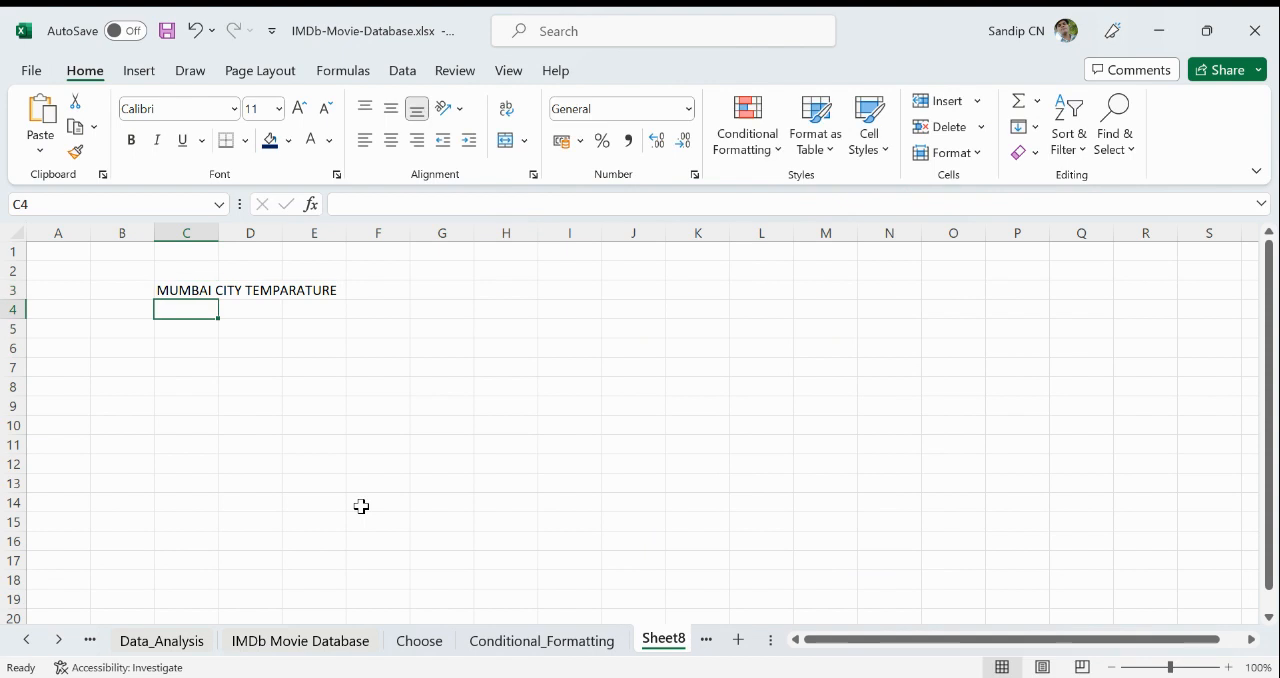
- Enter the years 2010 and 2011 in C5 and C6 and continue the series down to 2023 in C18
left_click(194, 328)
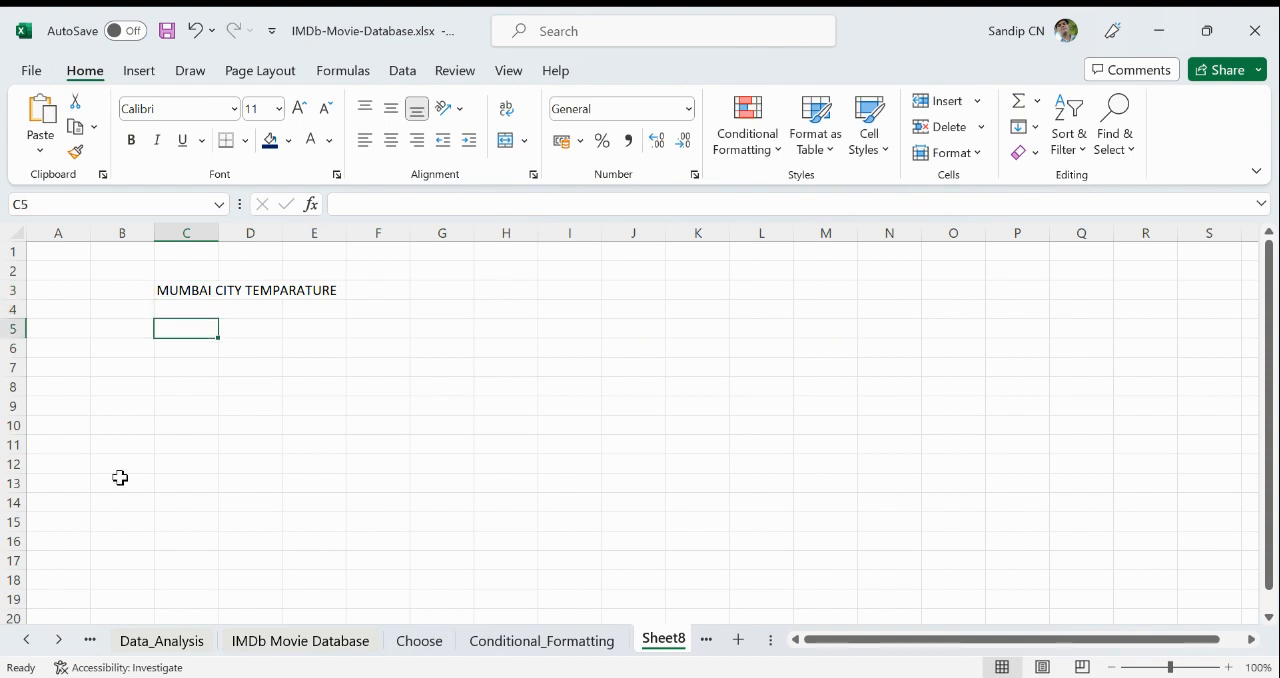
type("200")
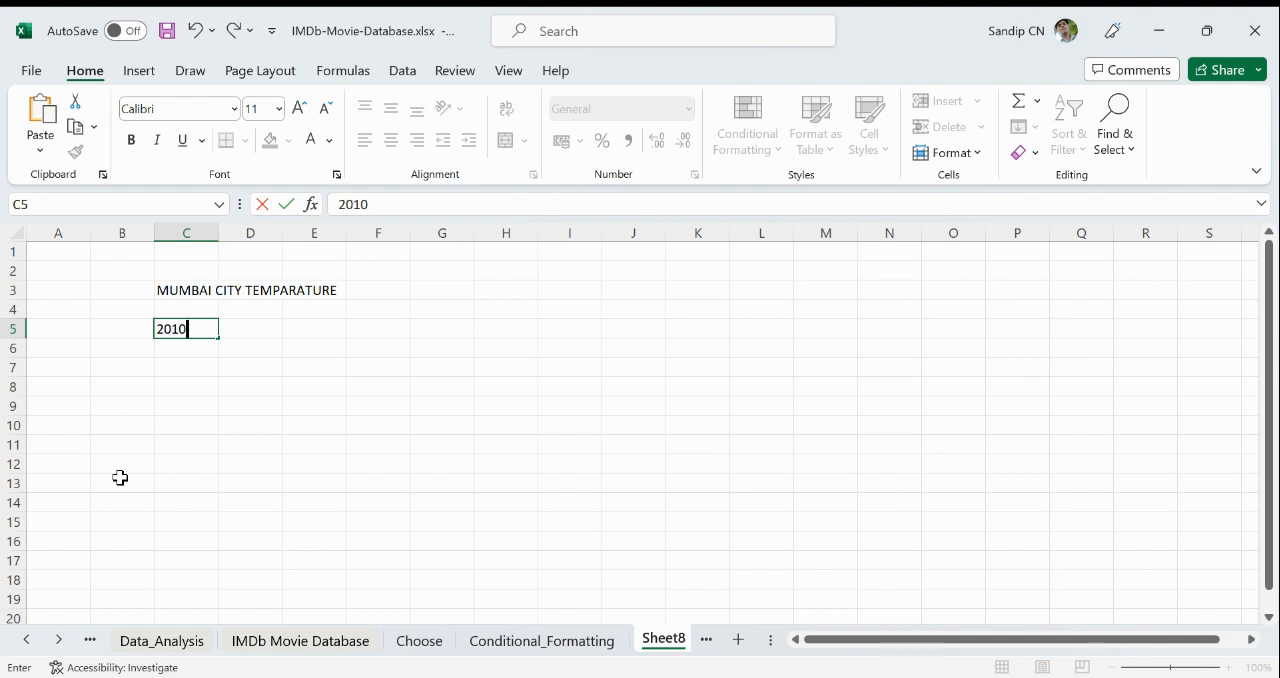
key("Return")
type("20")
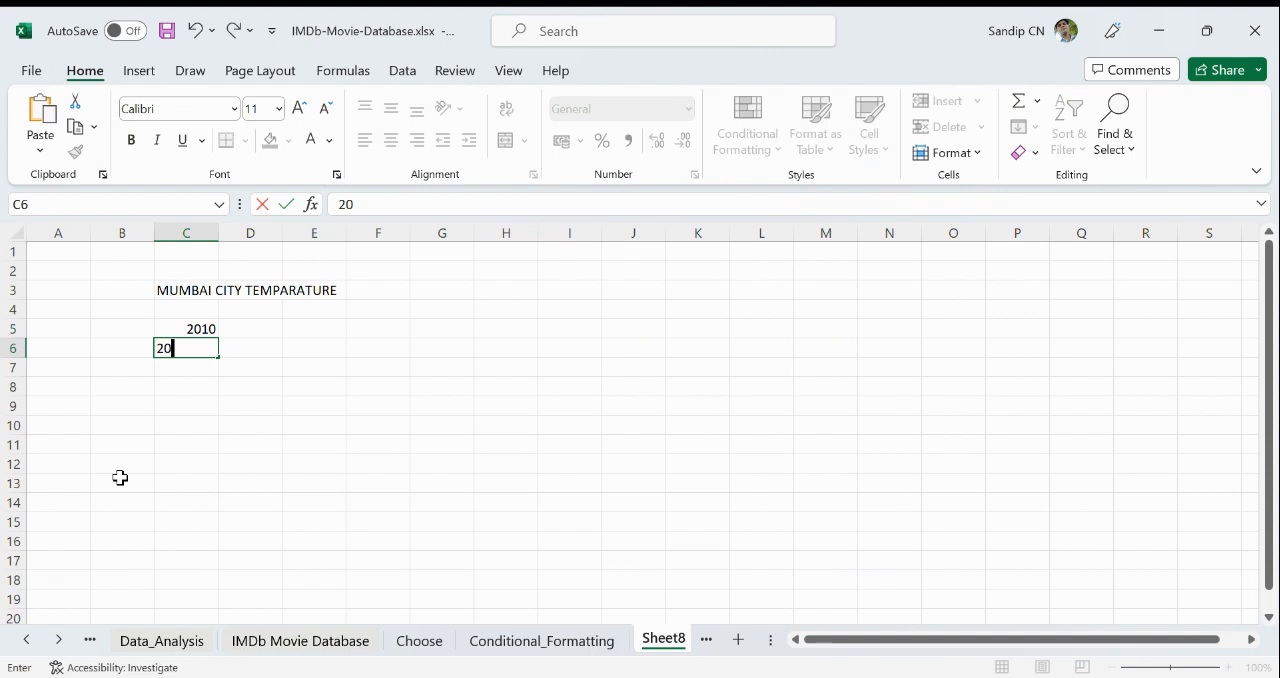
type("111")
key("BackSpace")
key("Return")
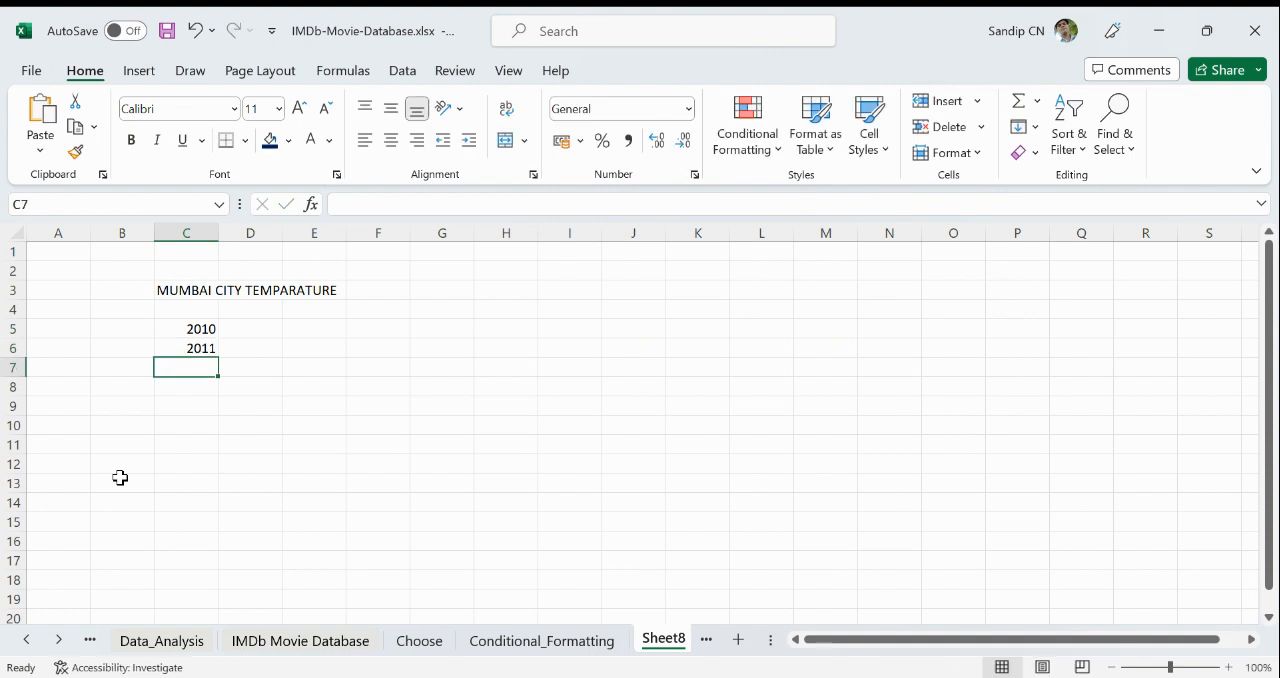
left_click(200, 330)
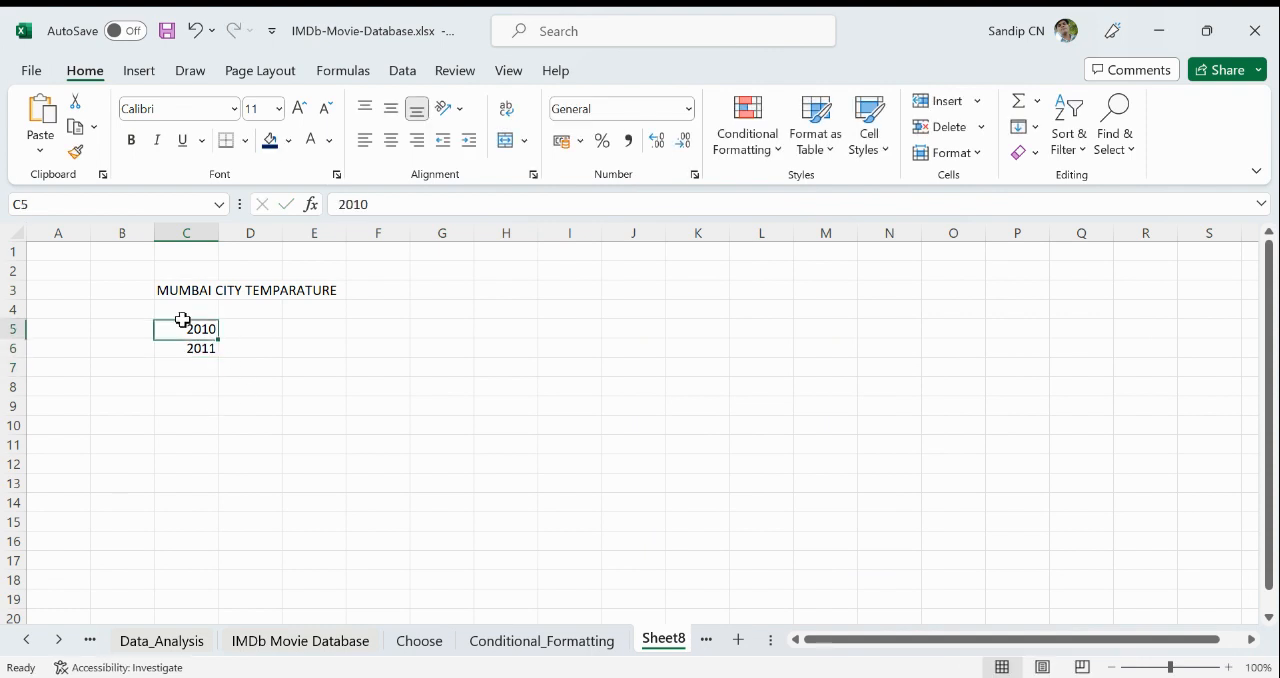
left_click_drag(202, 327, 212, 593)
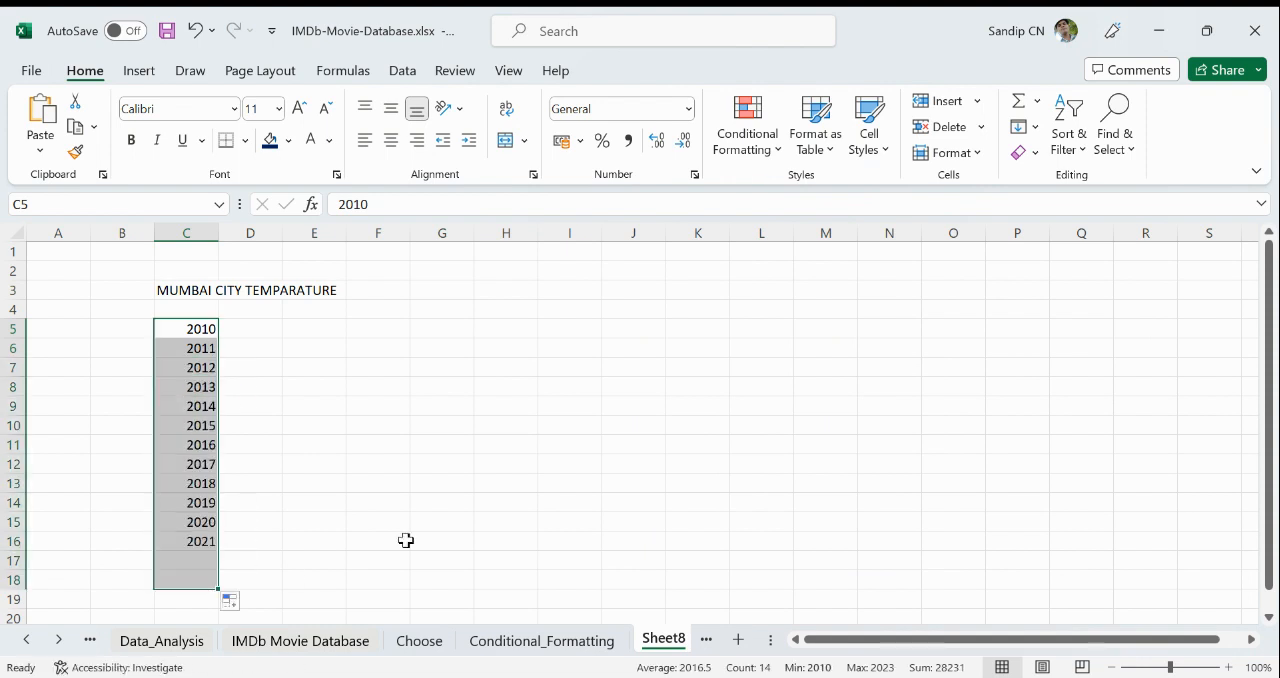
- Add the header Year in C4 and fill the month headers JAN to DEC across D4:O4
left_click(203, 307)
type("Year")
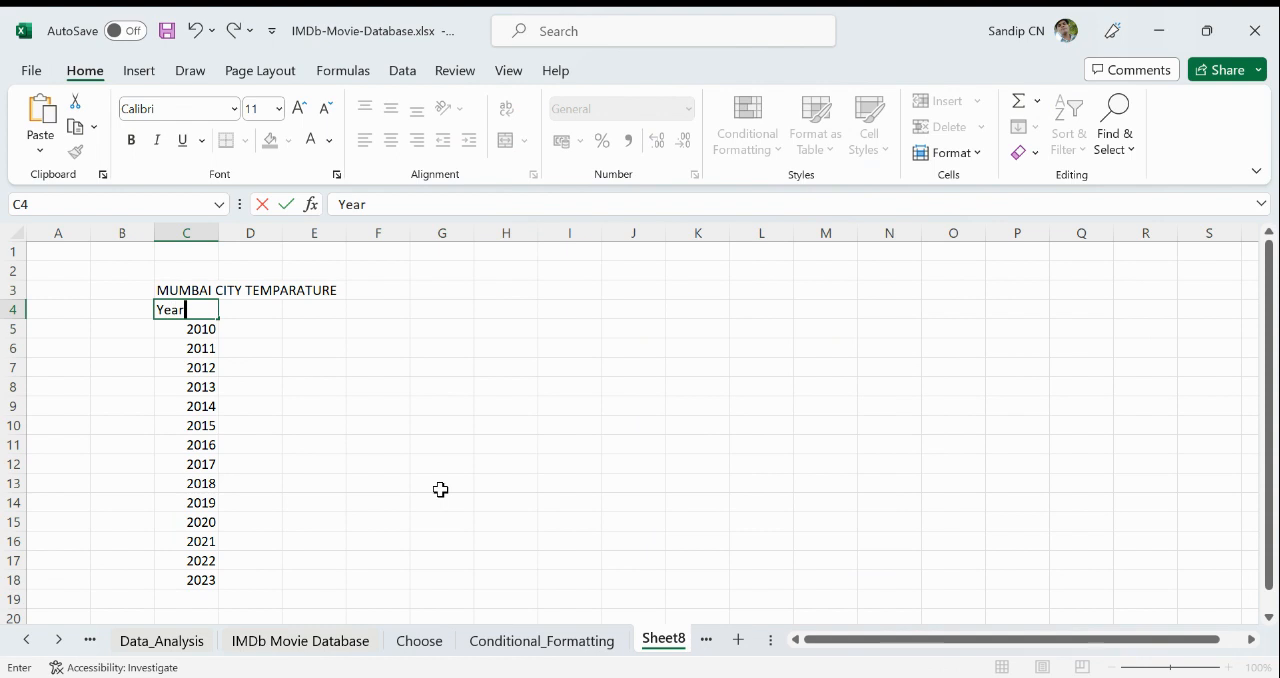
key("Tab")
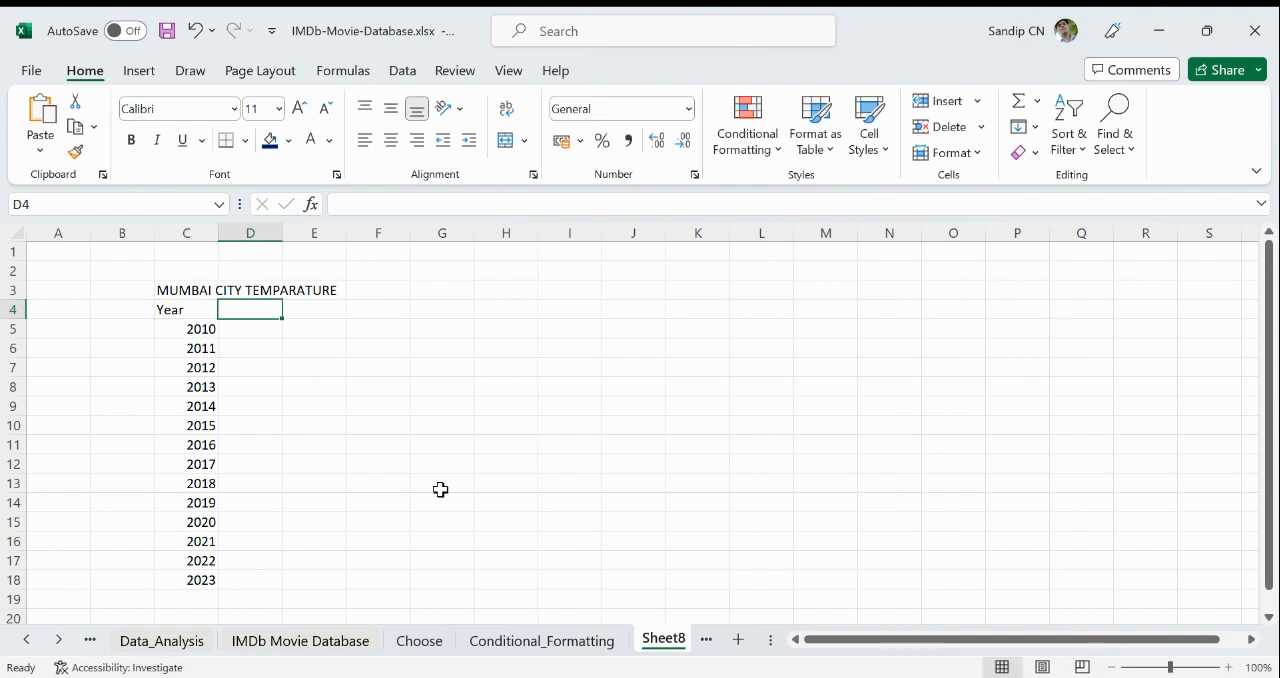
type("JAN")
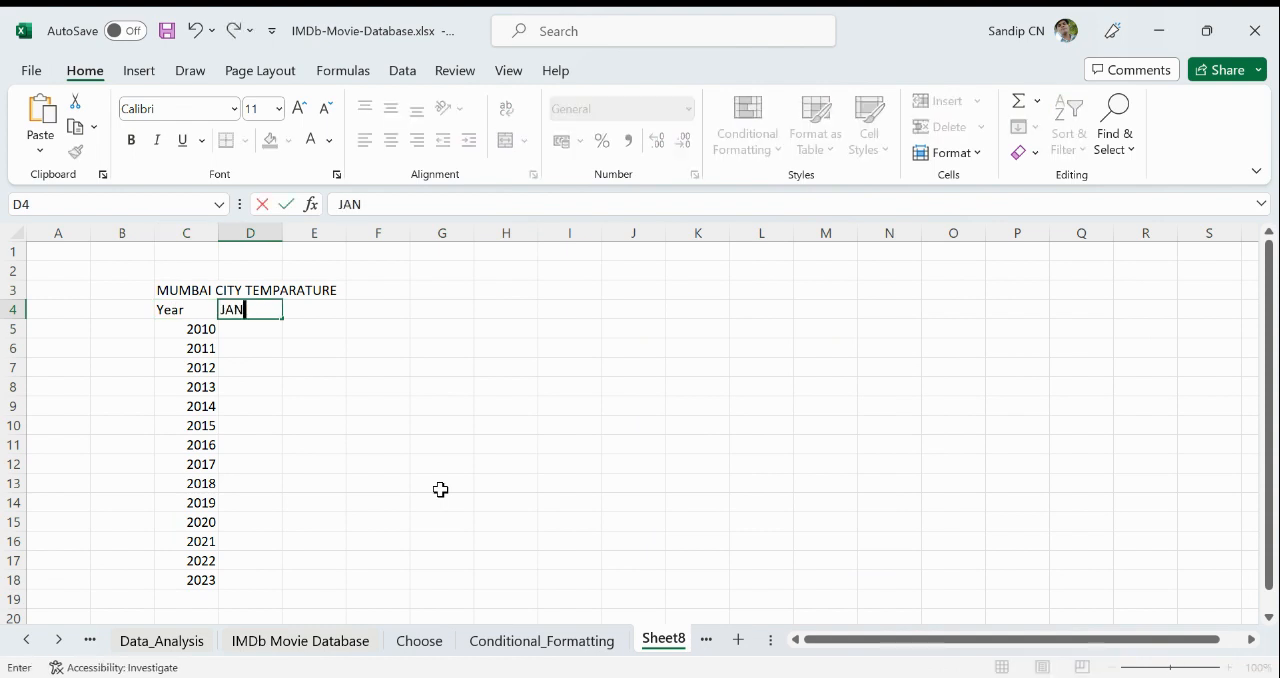
key("Tab")
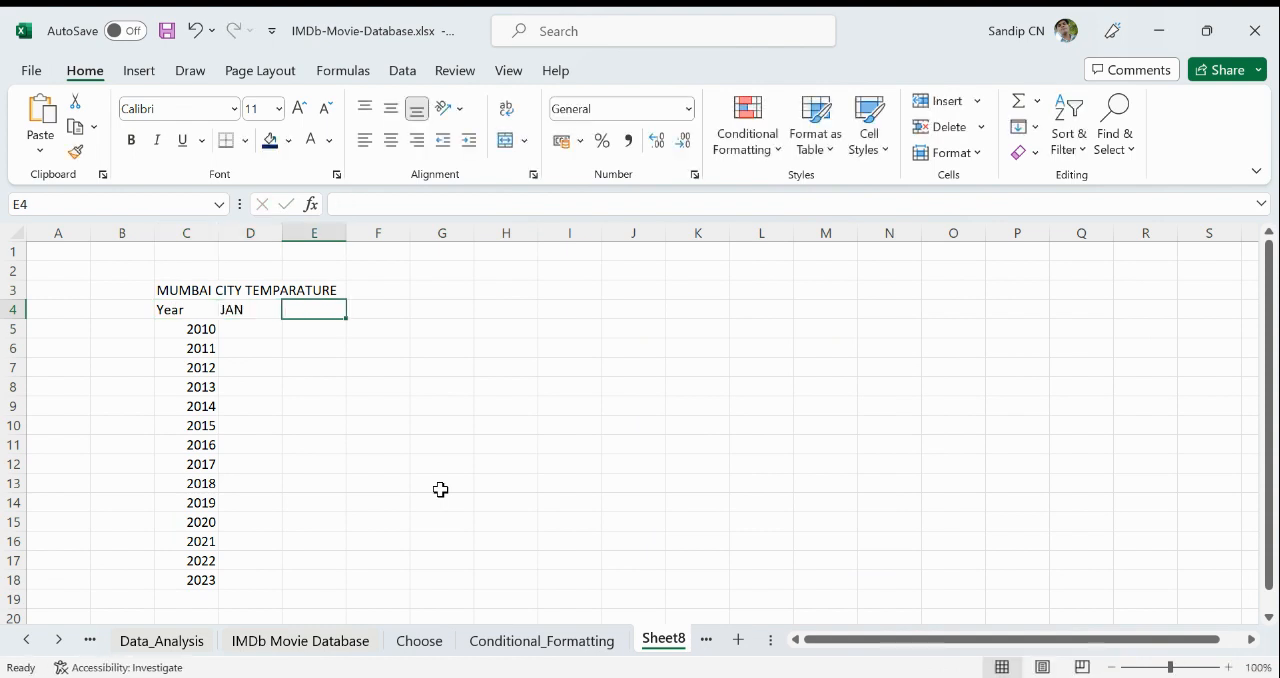
left_click(249, 309)
left_click_drag(283, 318, 965, 327)
left_click(378, 395)
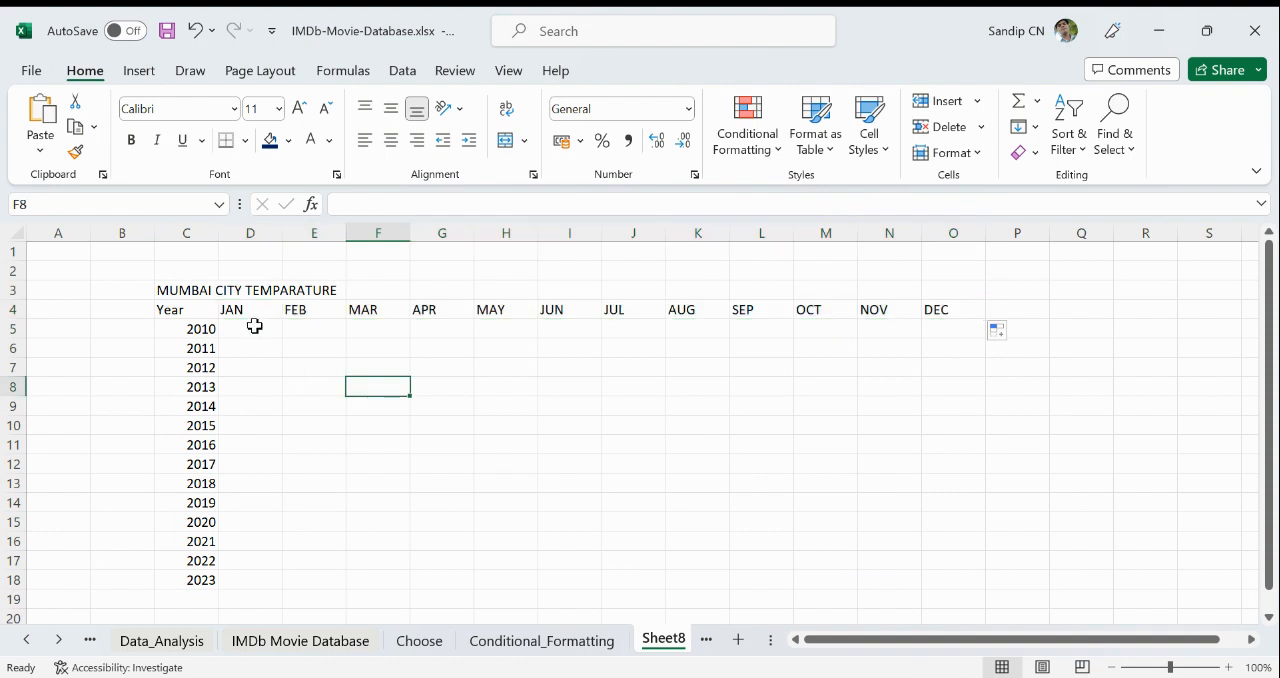
- Center the month headers in D4:O4 and give them a dark blue fill with white text
left_click_drag(235, 309, 980, 311)
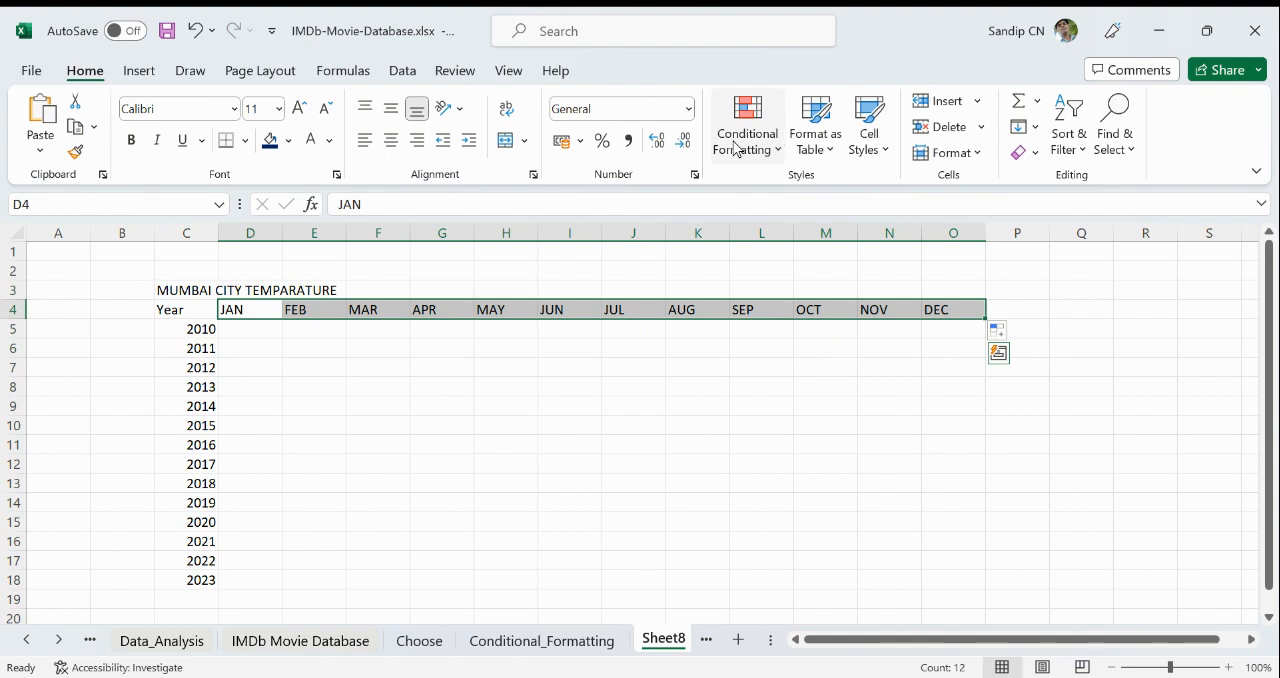
left_click(391, 140)
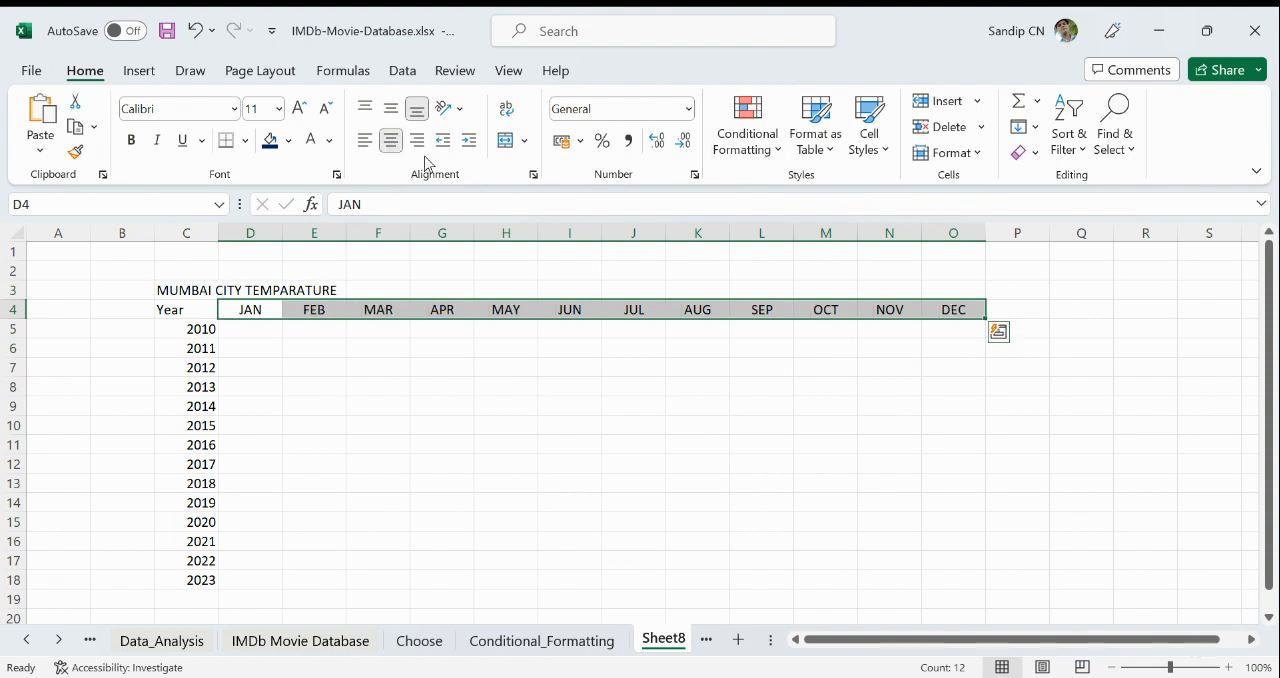
left_click(270, 140)
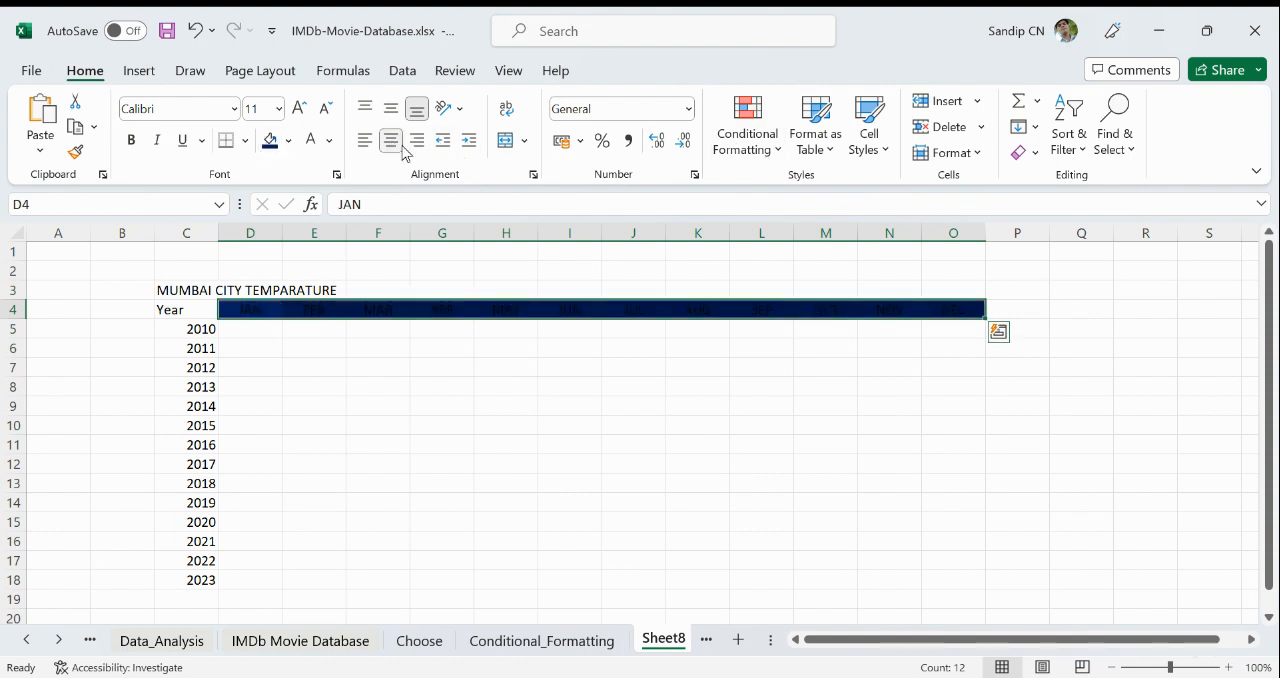
left_click(313, 143)
left_click(192, 336)
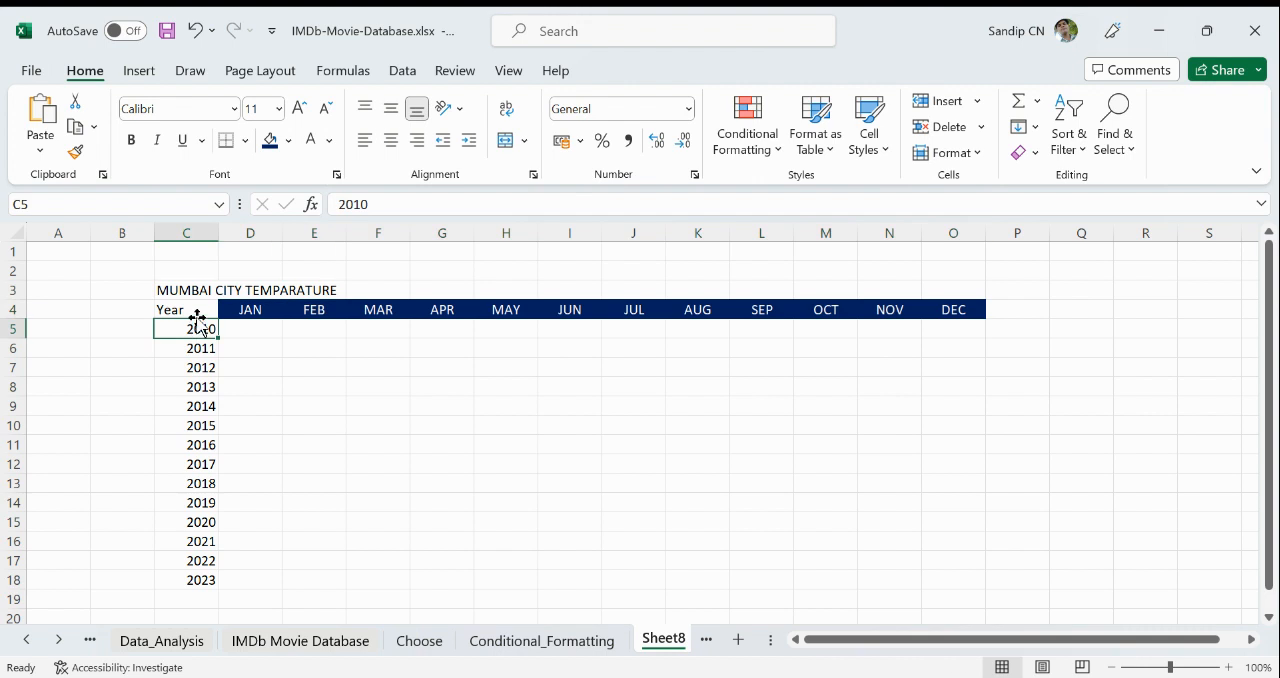
- Format the year column C4:C18 with a green fill and bold white text
left_click_drag(197, 307, 188, 585)
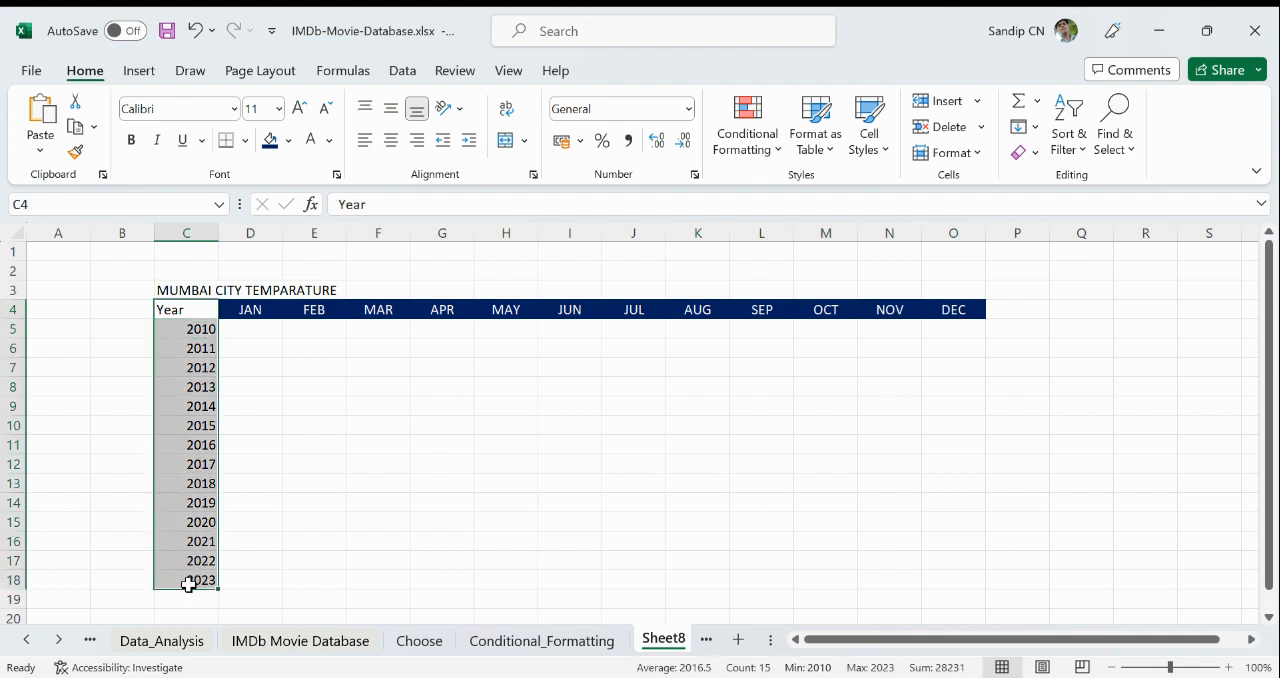
left_click(289, 143)
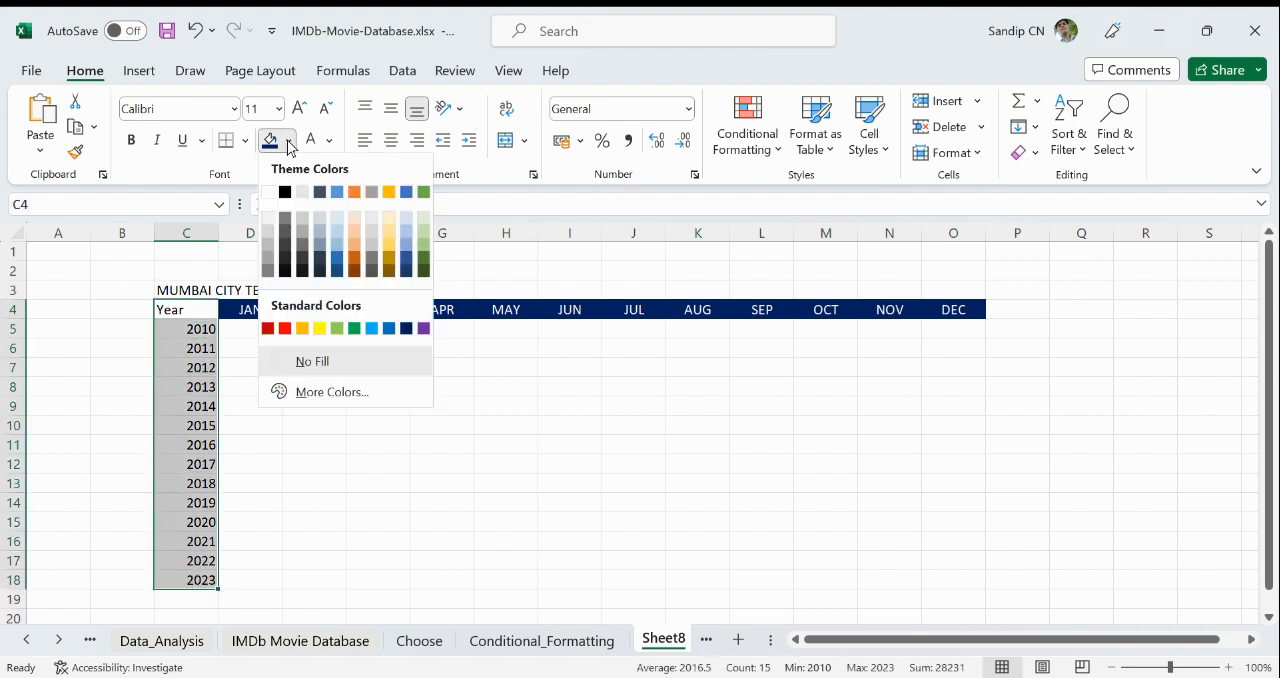
left_click(354, 328)
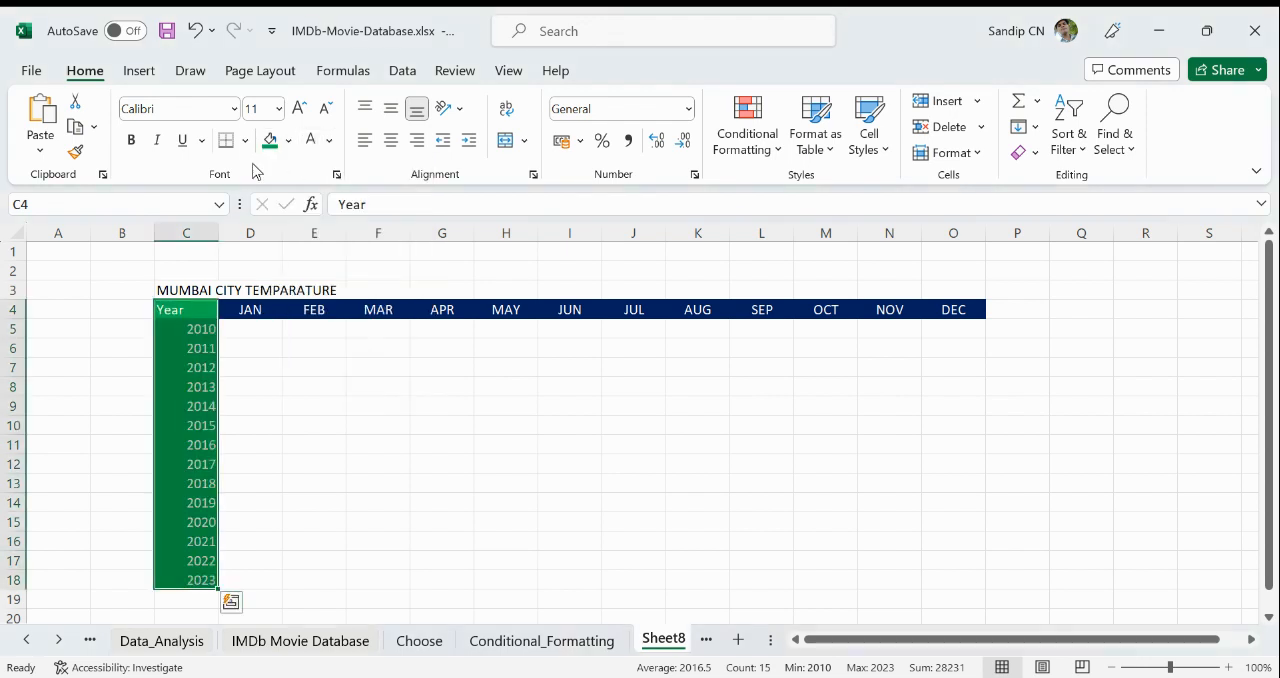
left_click(131, 140)
left_click(350, 420)
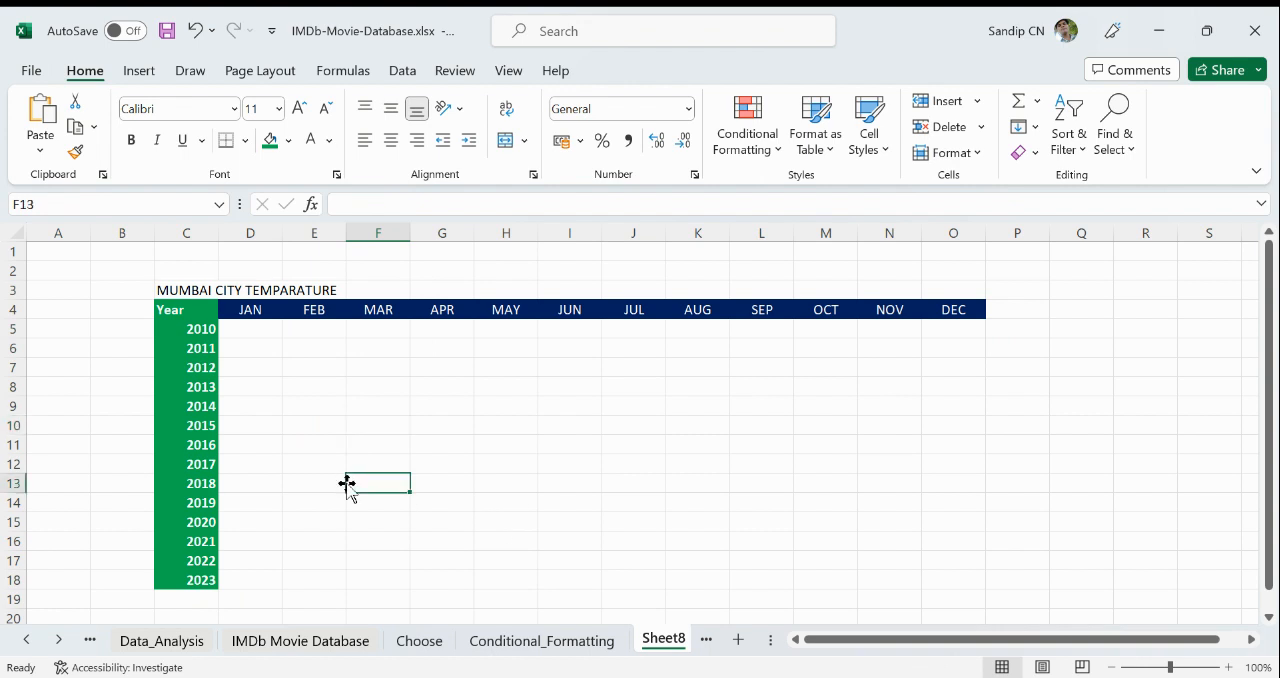
left_click(242, 330)
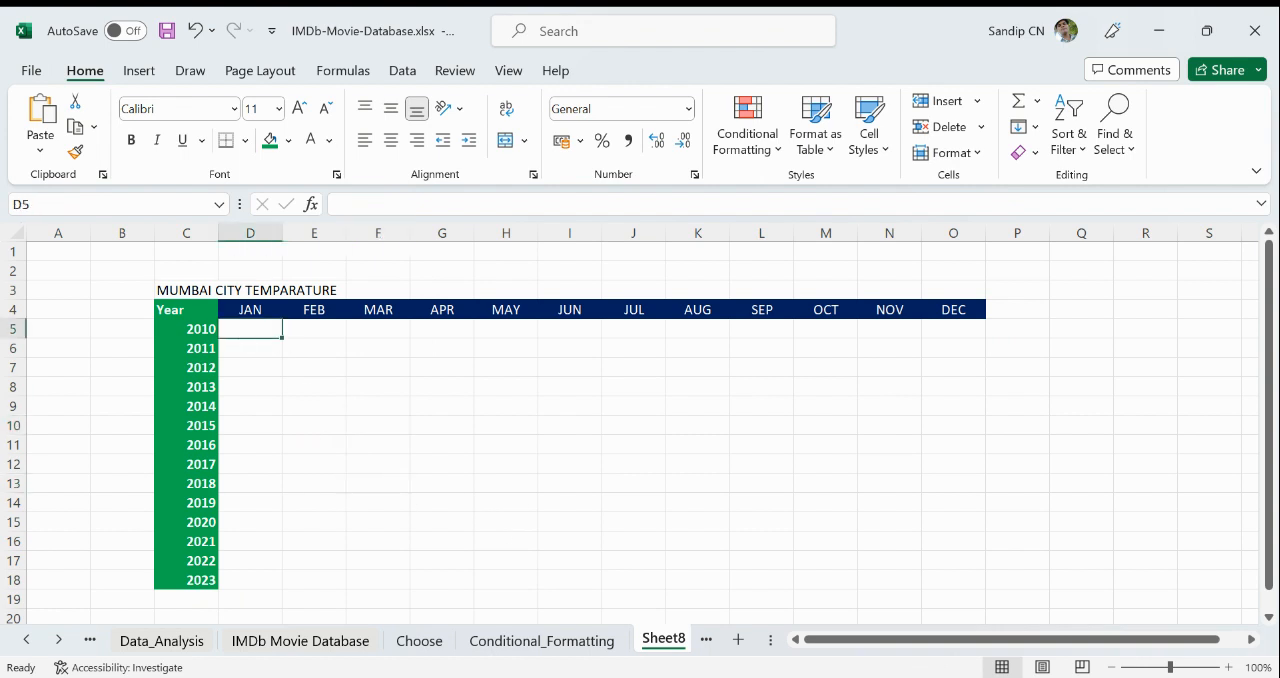
- Enter the formula =RANDBETWEEN(10,45) in D5 for the January 2010 temperature
type("=")
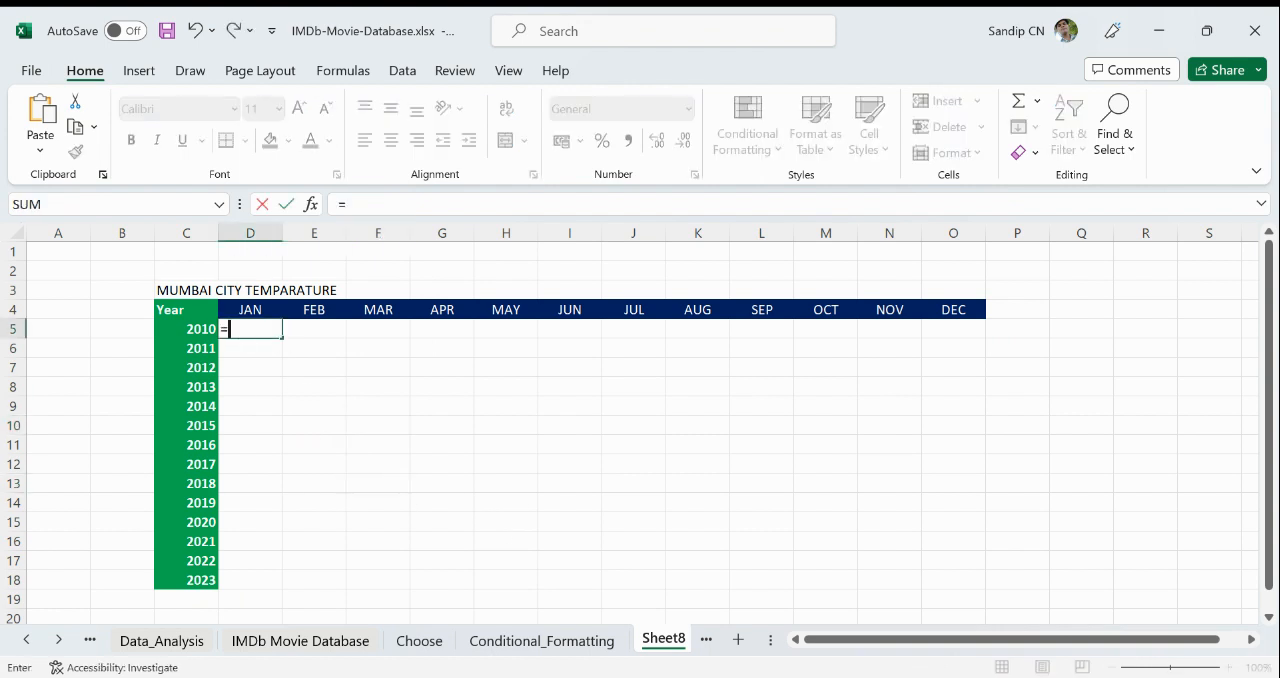
type("ra")
key("Tab")
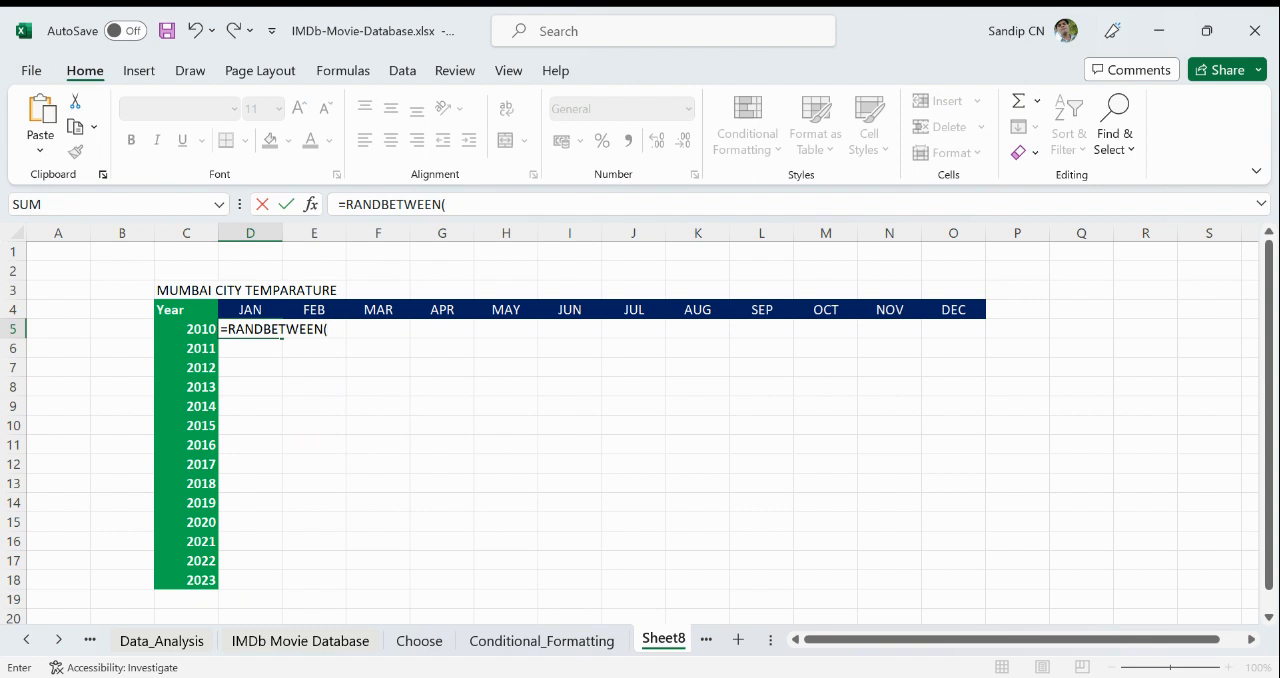
type("10,45")
key("Return")
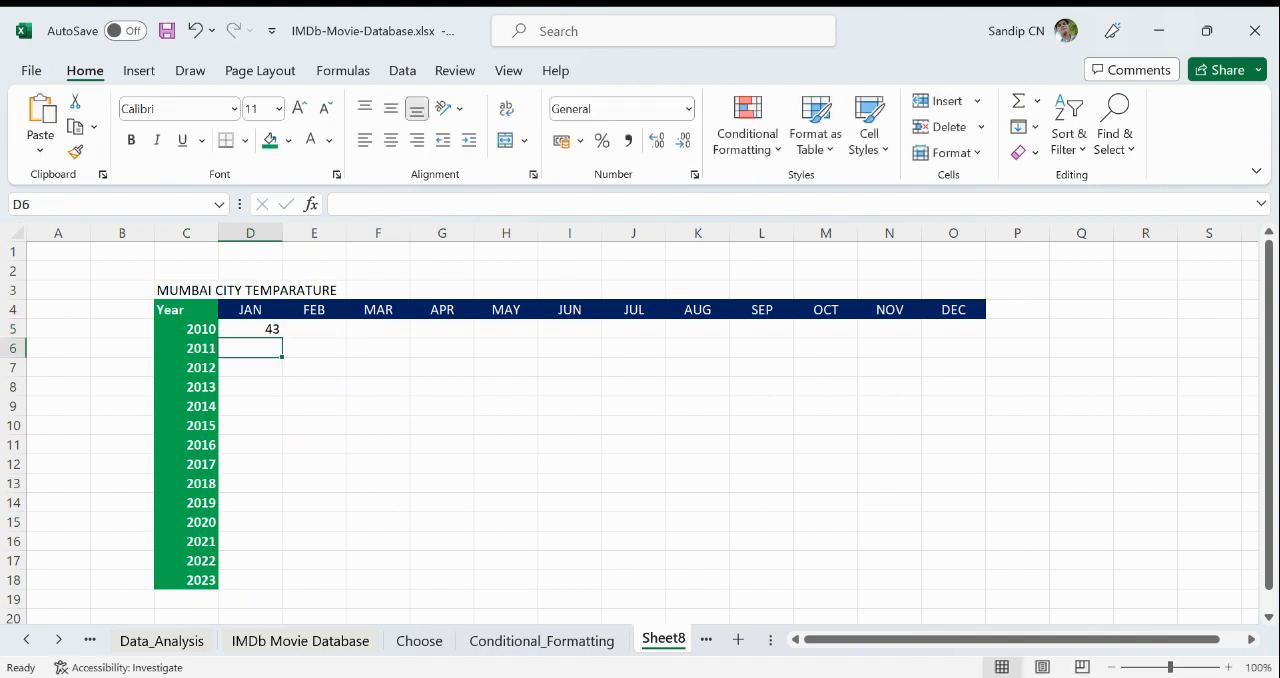
- Fill the D5 formula across to the DEC column and down through row 47
left_click(265, 328)
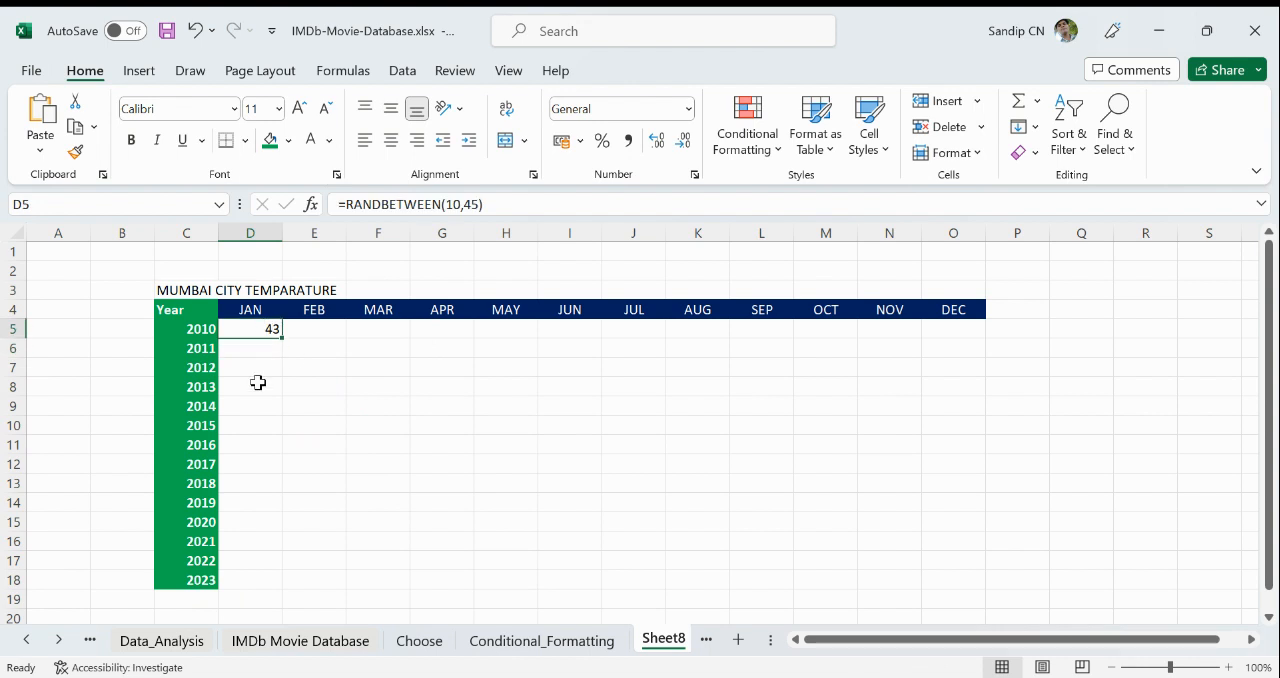
left_click_drag(283, 337, 966, 586)
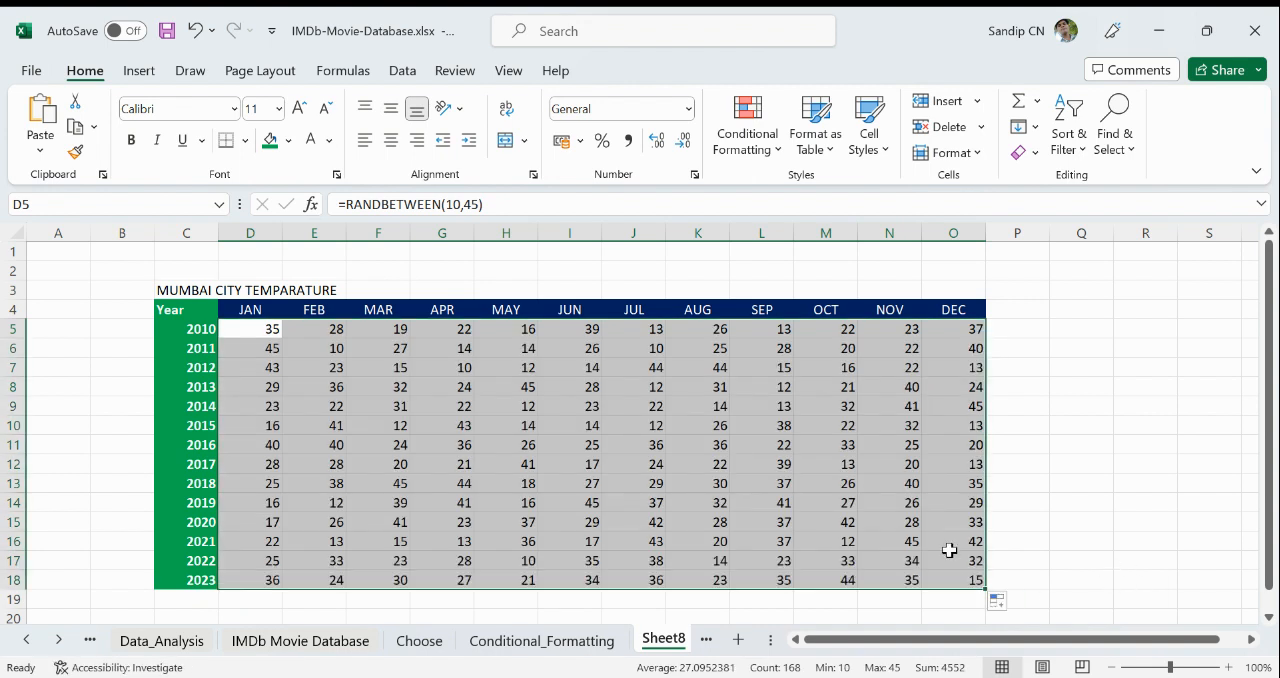
scroll(950, 547, "down", 3)
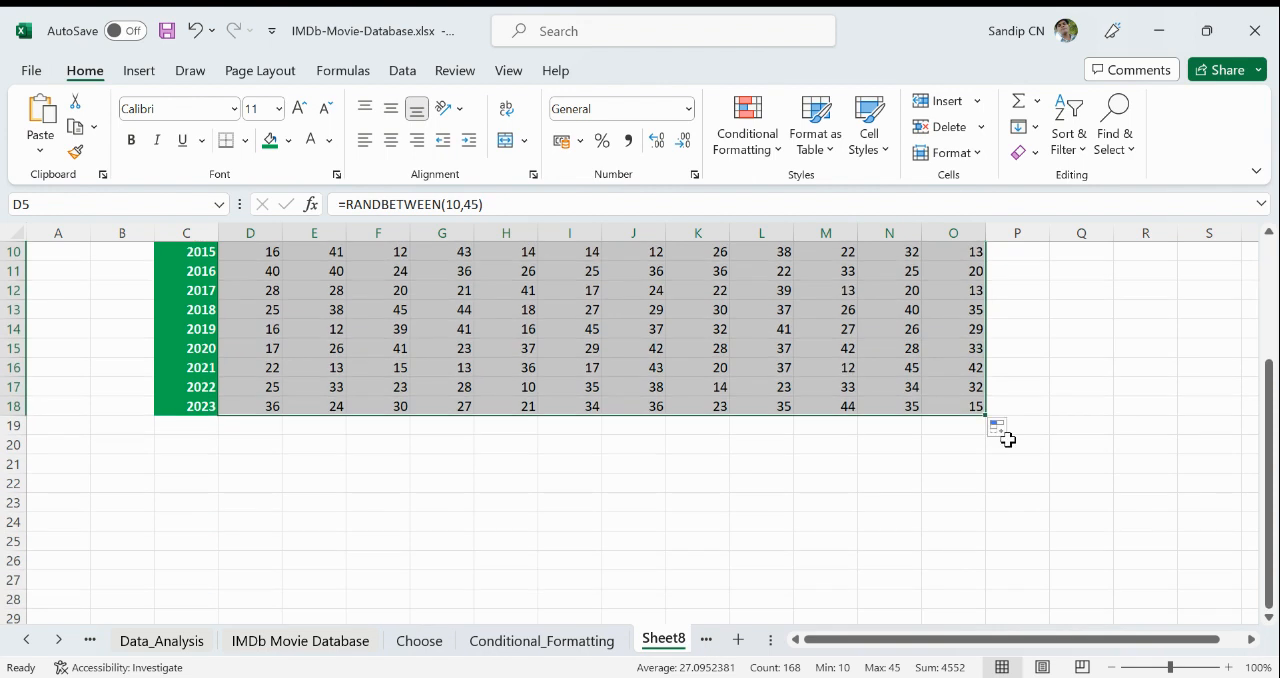
left_click_drag(983, 414, 768, 578)
scroll(657, 528, "up", 6)
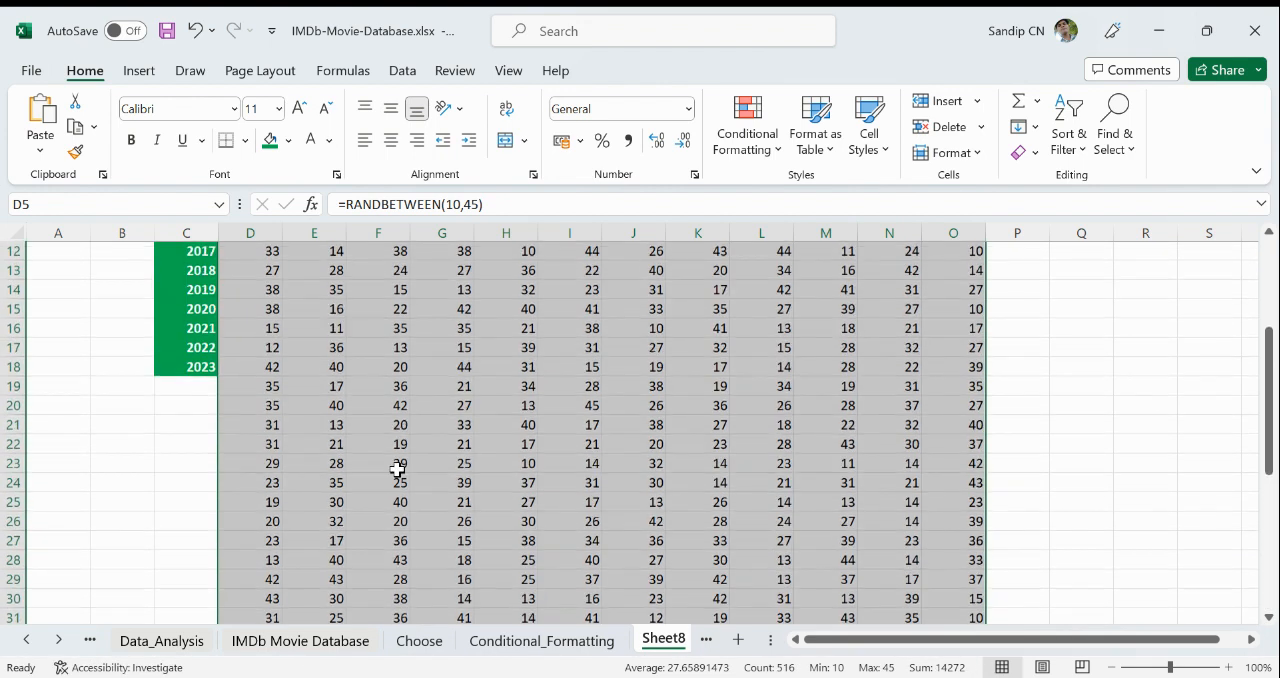
- Extend the year series in column C down to 2053 in C48
left_click(201, 354)
left_click_drag(201, 354, 220, 603)
scroll(746, 528, "up", 10)
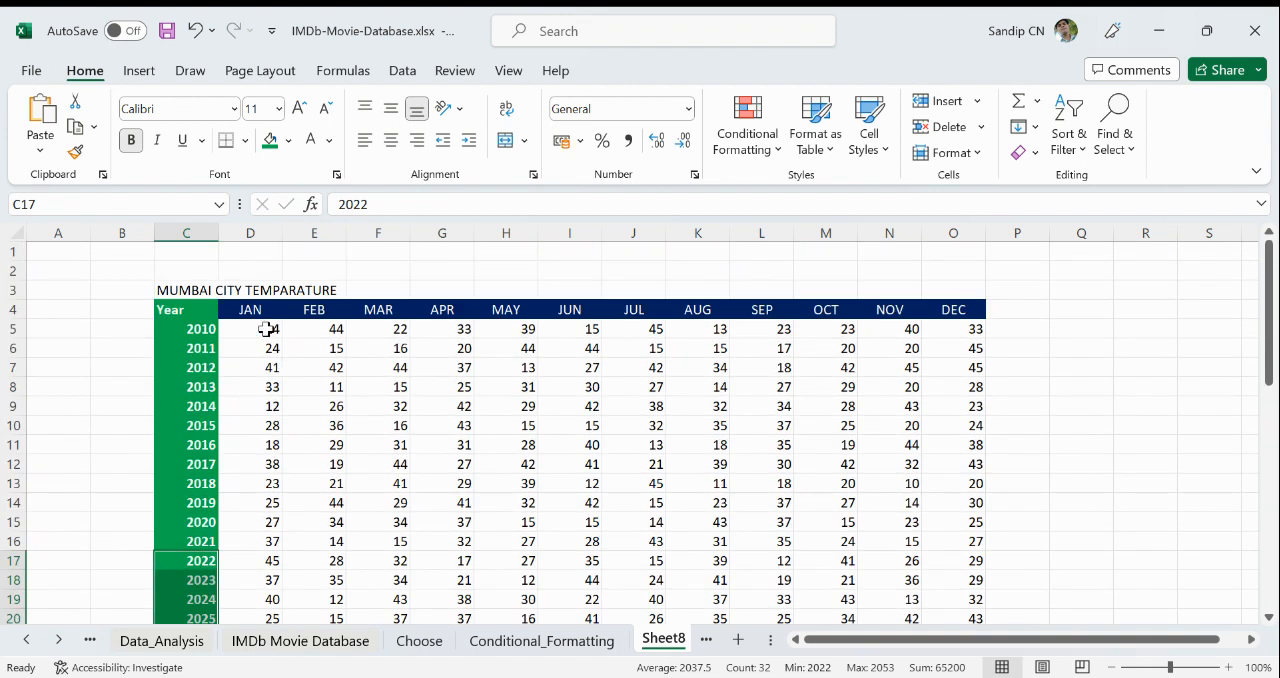
- Center the temperature values in D5:O47 horizontally
left_click(256, 312)
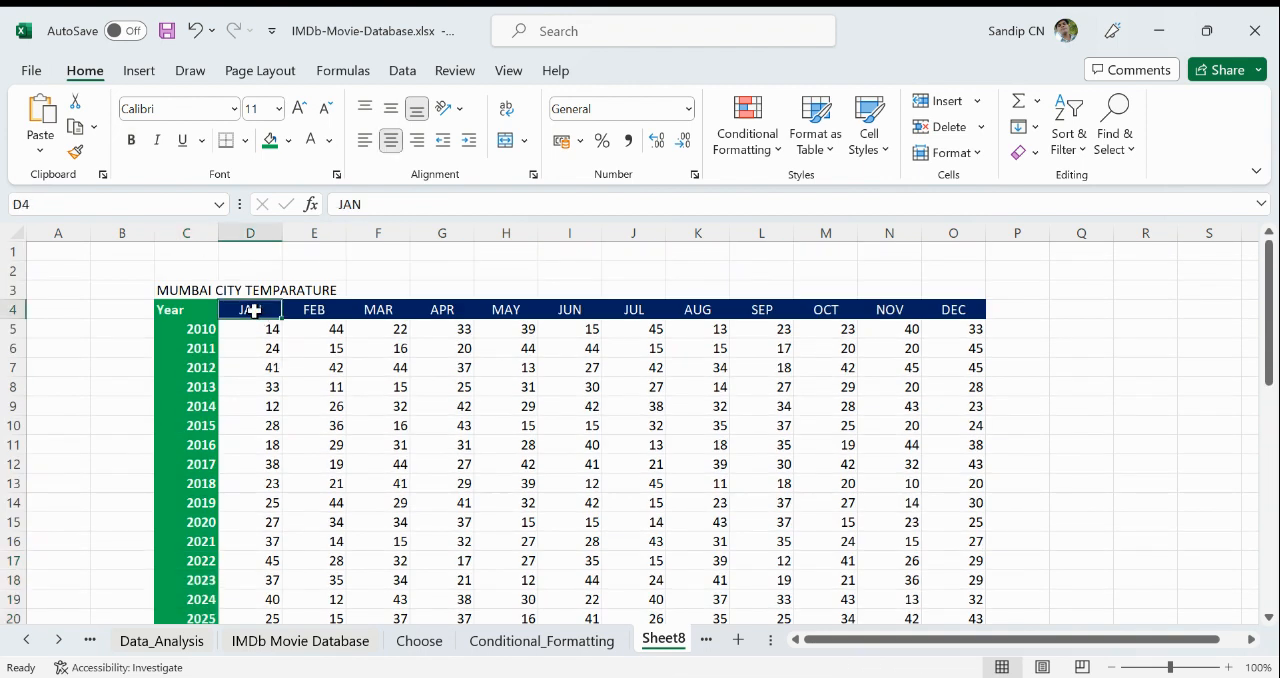
left_click(272, 331)
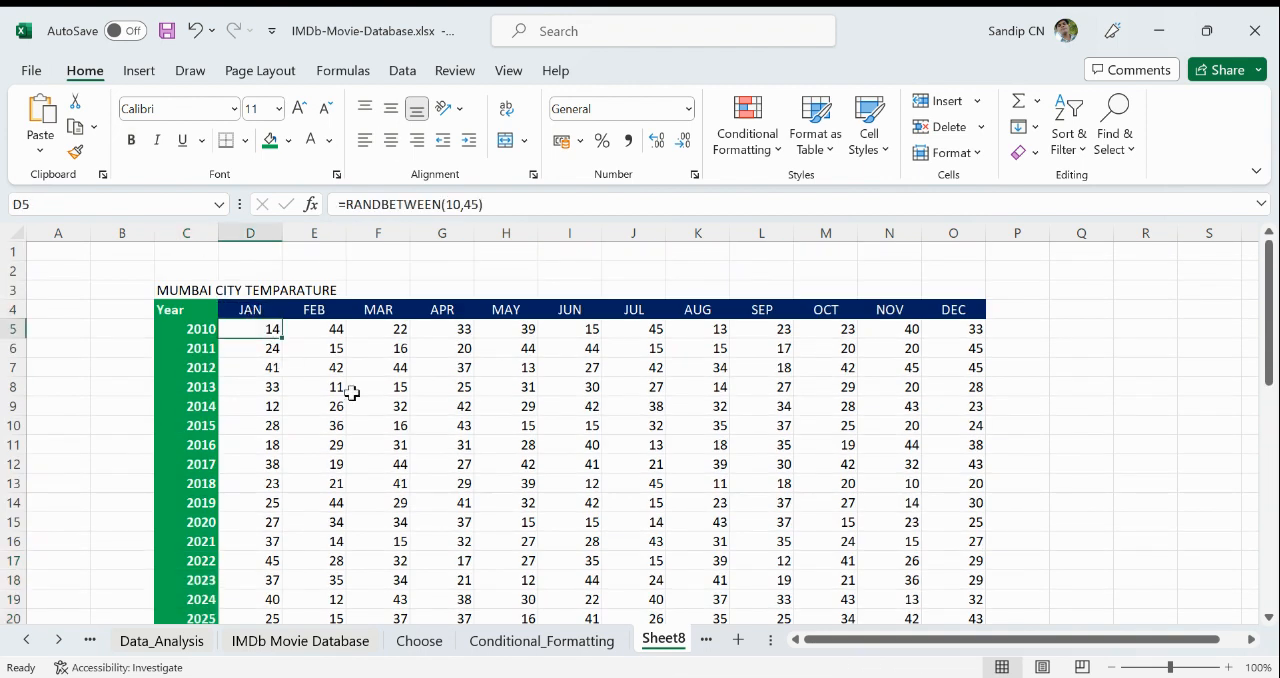
key("shift+Right")
key("shift+Right")
key("shift+Right")
key("shift+Right")
key("shift+Right")
key("shift+Right")
key("shift+Right")
key("shift+Right")
key("shift+Right")
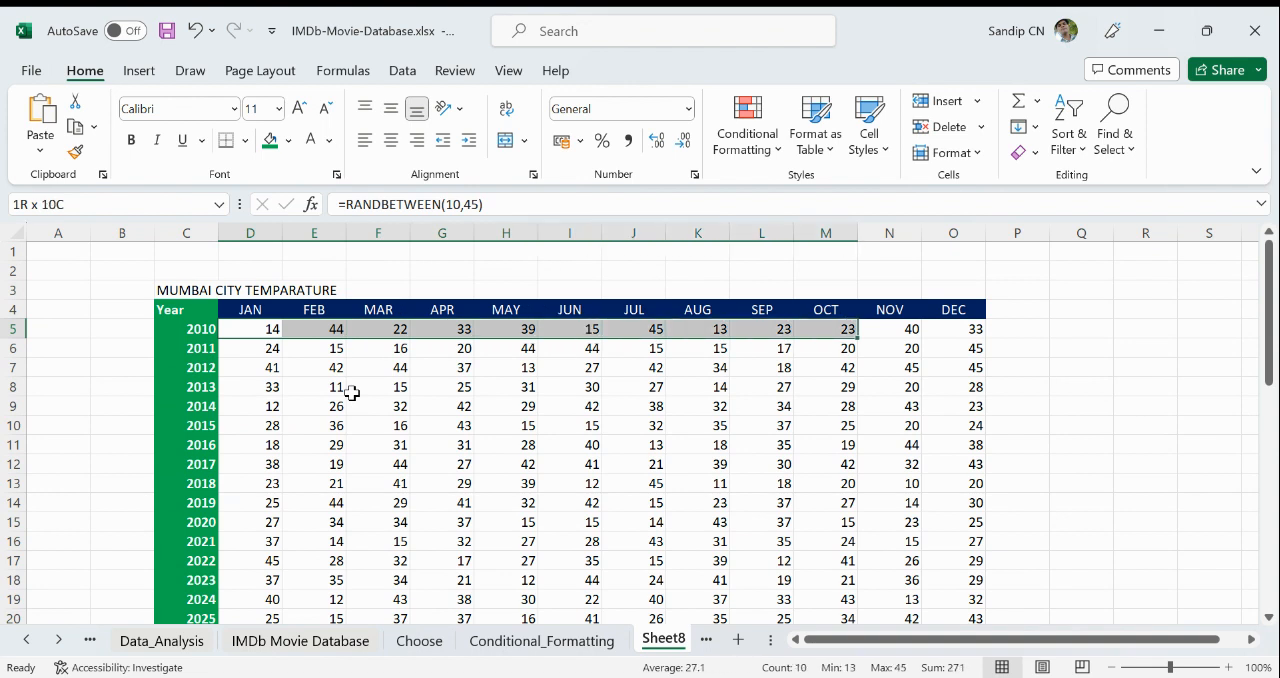
key("shift+Right")
key("shift+Right")
key("ctrl+shift+Down")
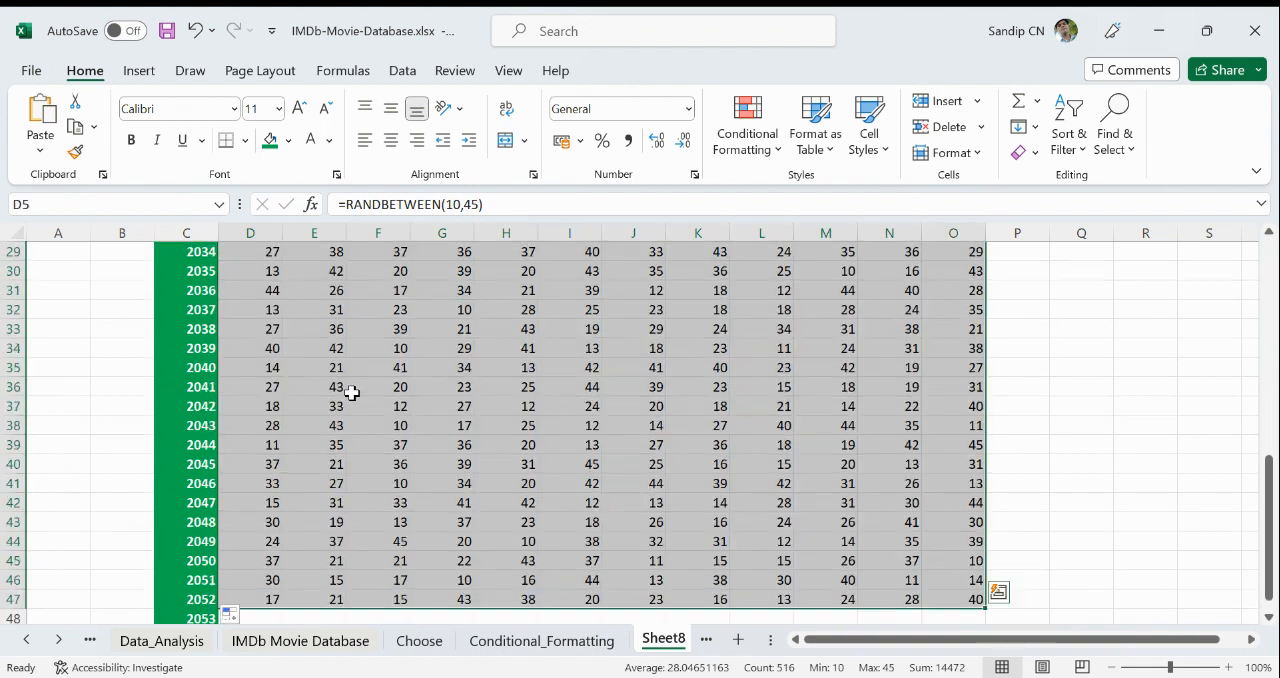
left_click(391, 139)
scroll(614, 475, "up", 9)
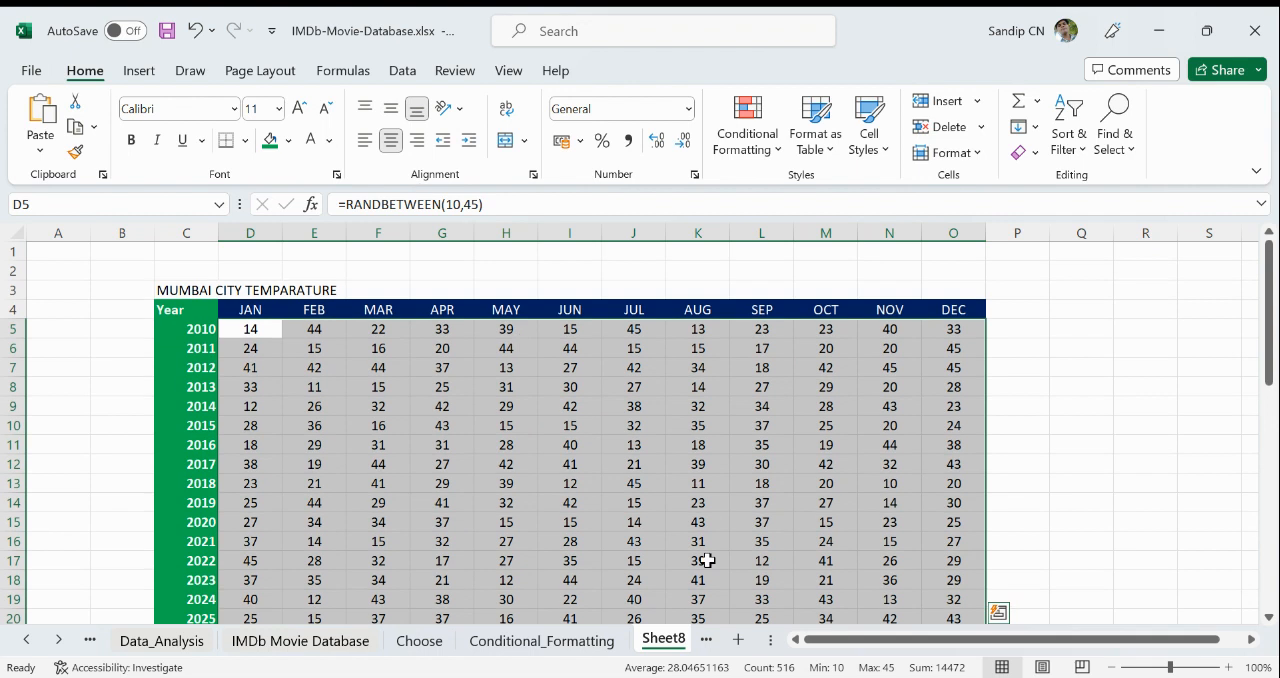
- Narrow the month columns D through O to one uniform column width that just fits the headers
left_click(340, 297)
left_click(261, 232)
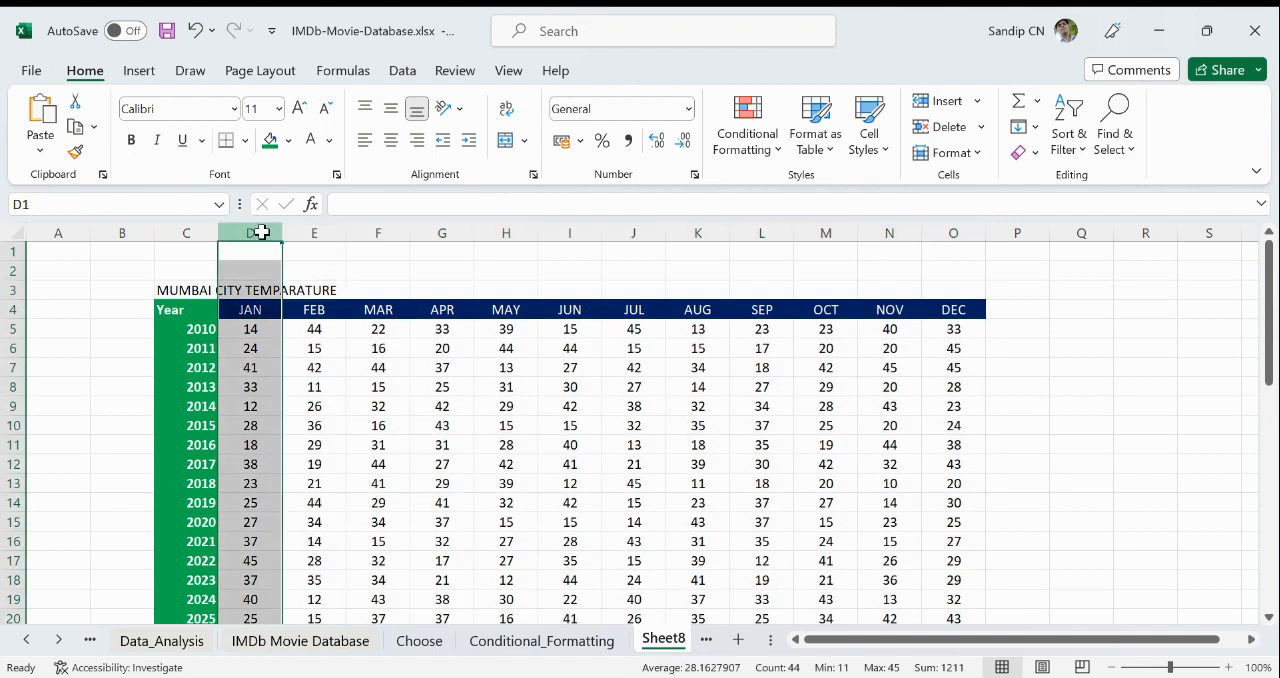
left_click_drag(261, 232, 930, 256)
right_click(891, 234)
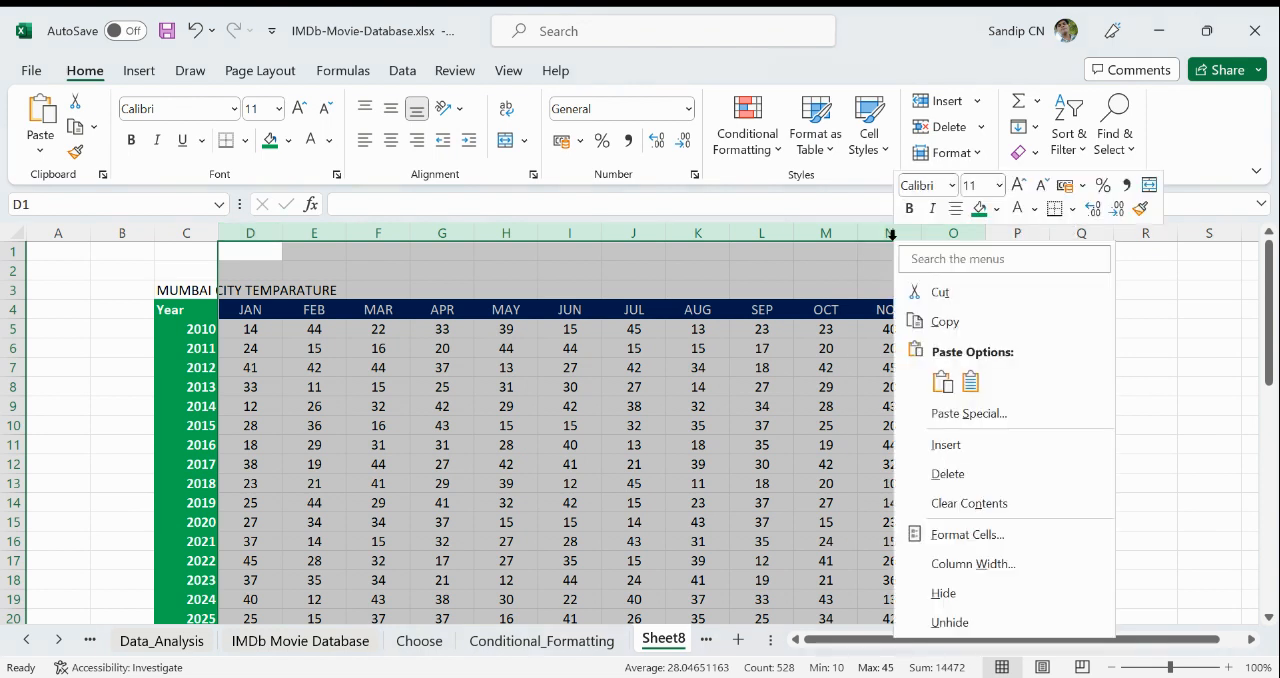
left_click(977, 562)
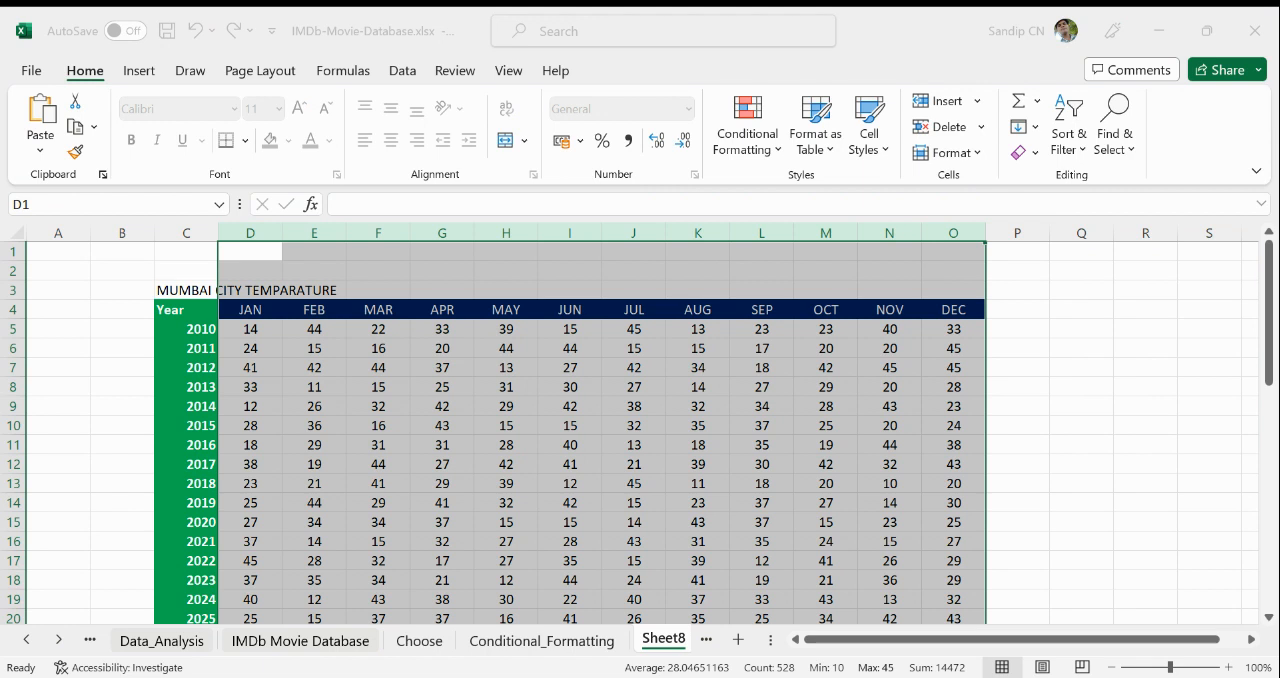
key("Return")
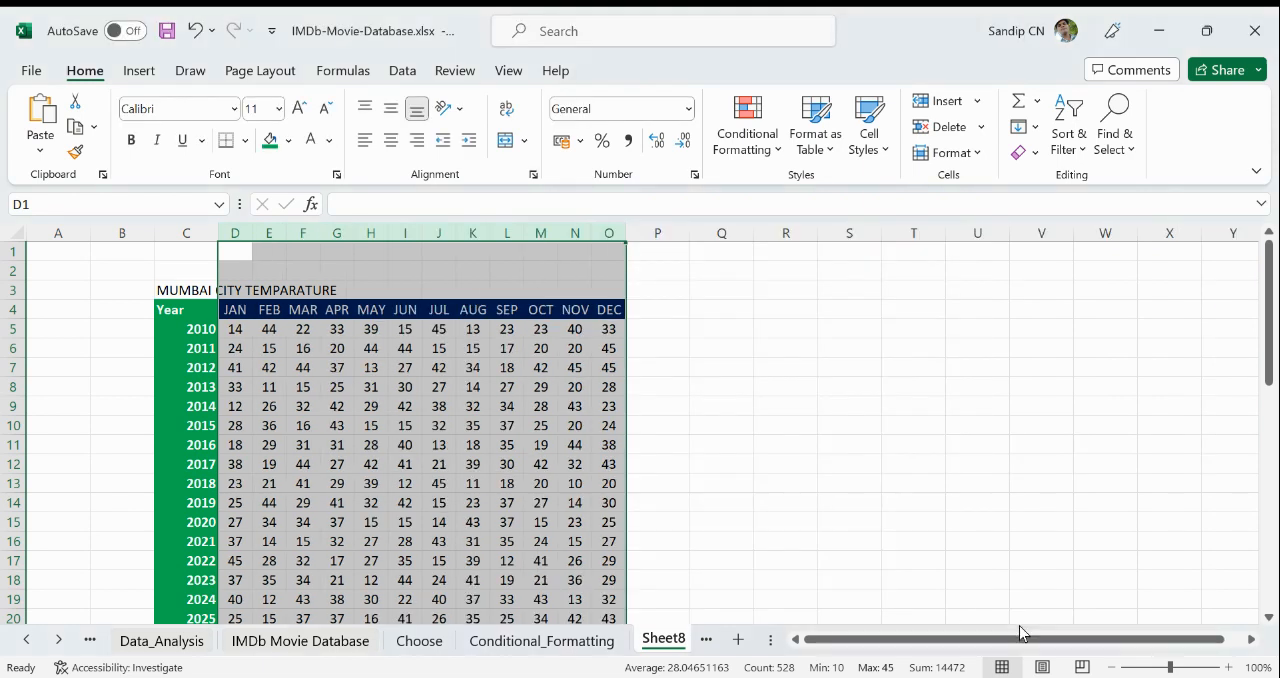
left_click(829, 497)
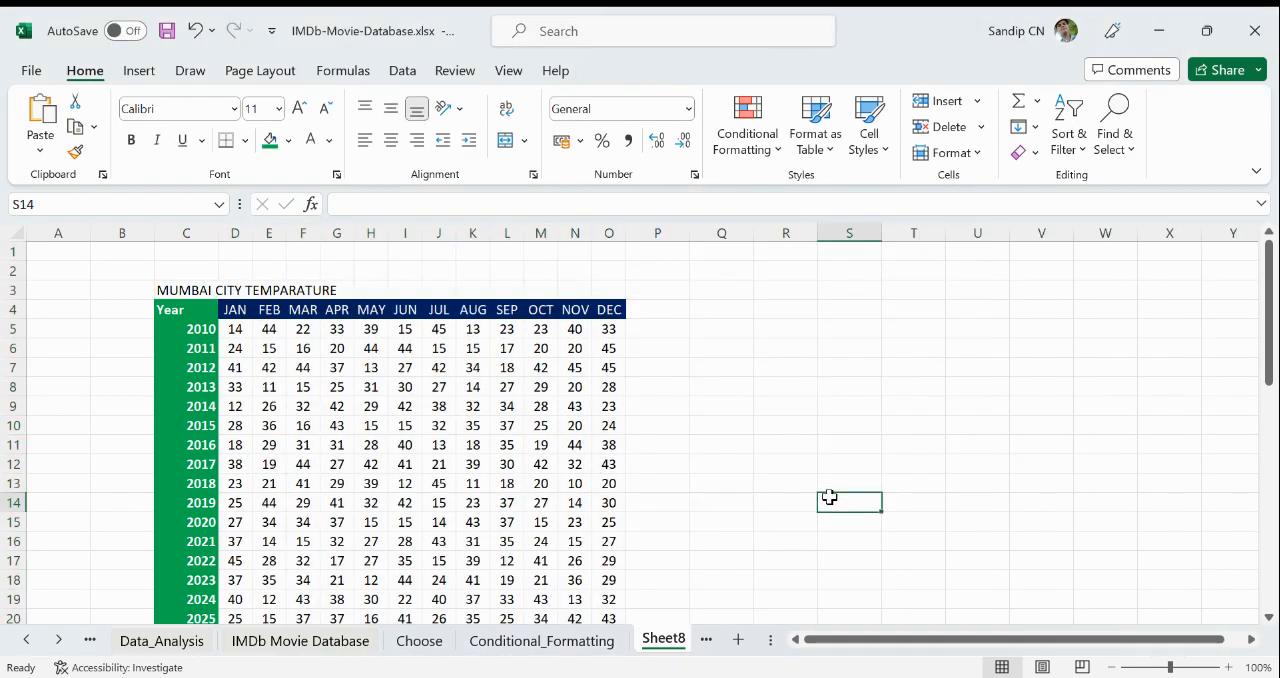
- Extend the random temperature formulas from O5:O47 across to column AC
left_click_drag(623, 326, 606, 561)
left_click(608, 331)
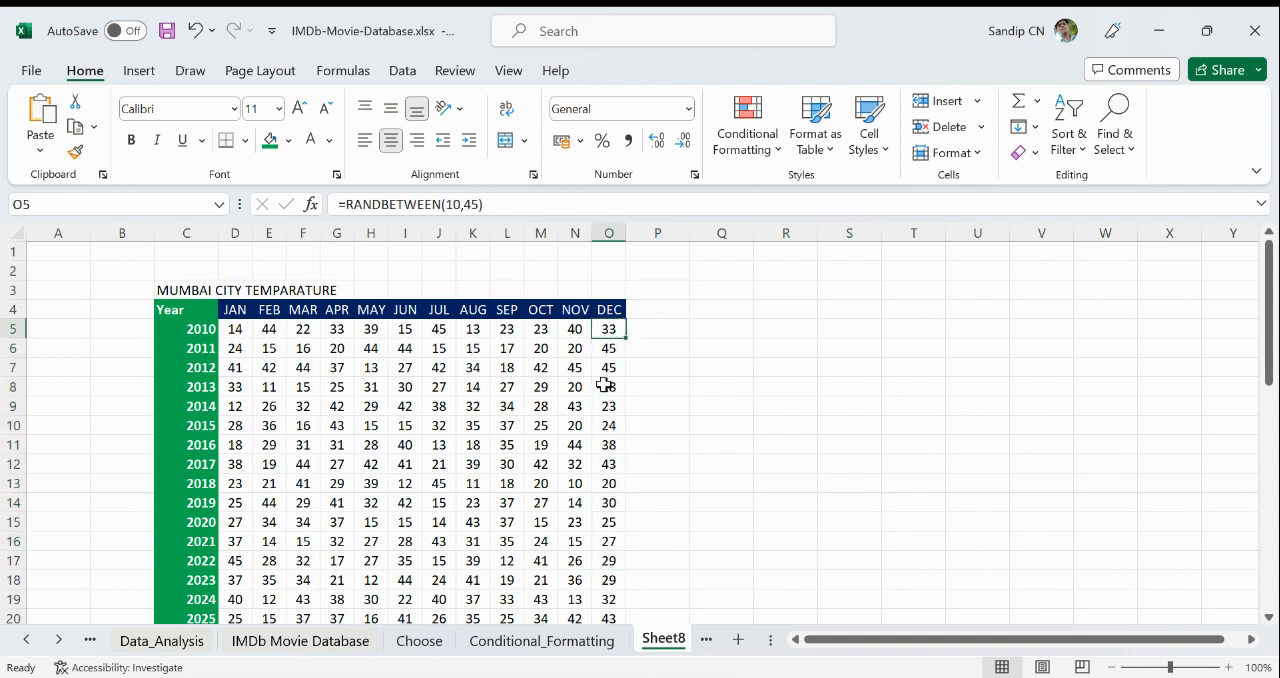
key("ctrl+shift+Down")
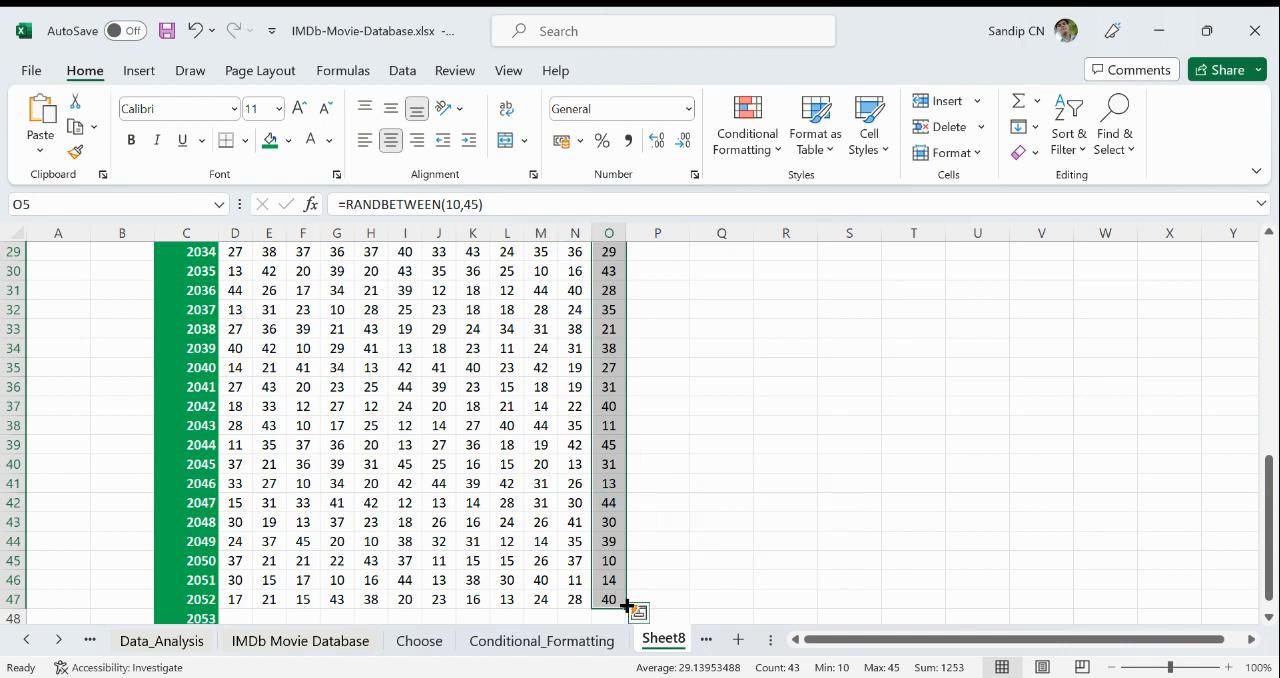
left_click_drag(627, 606, 1250, 609)
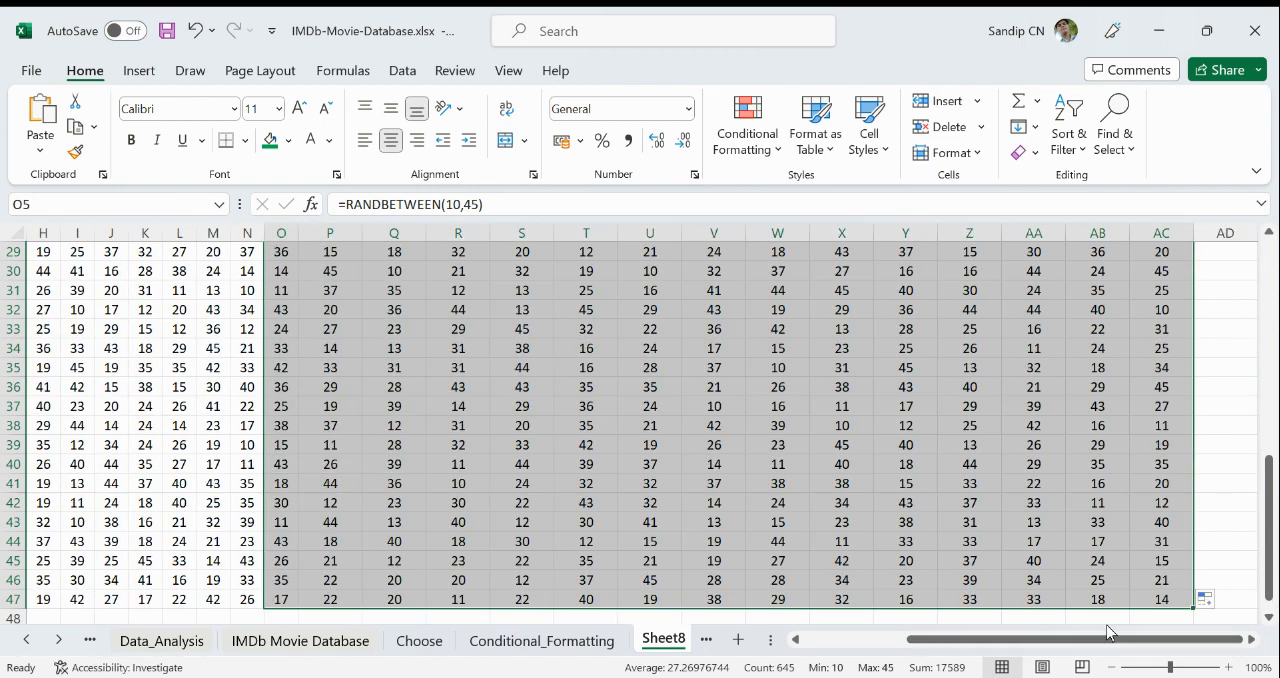
left_click_drag(1108, 632, 1022, 636)
scroll(835, 553, "up", 5)
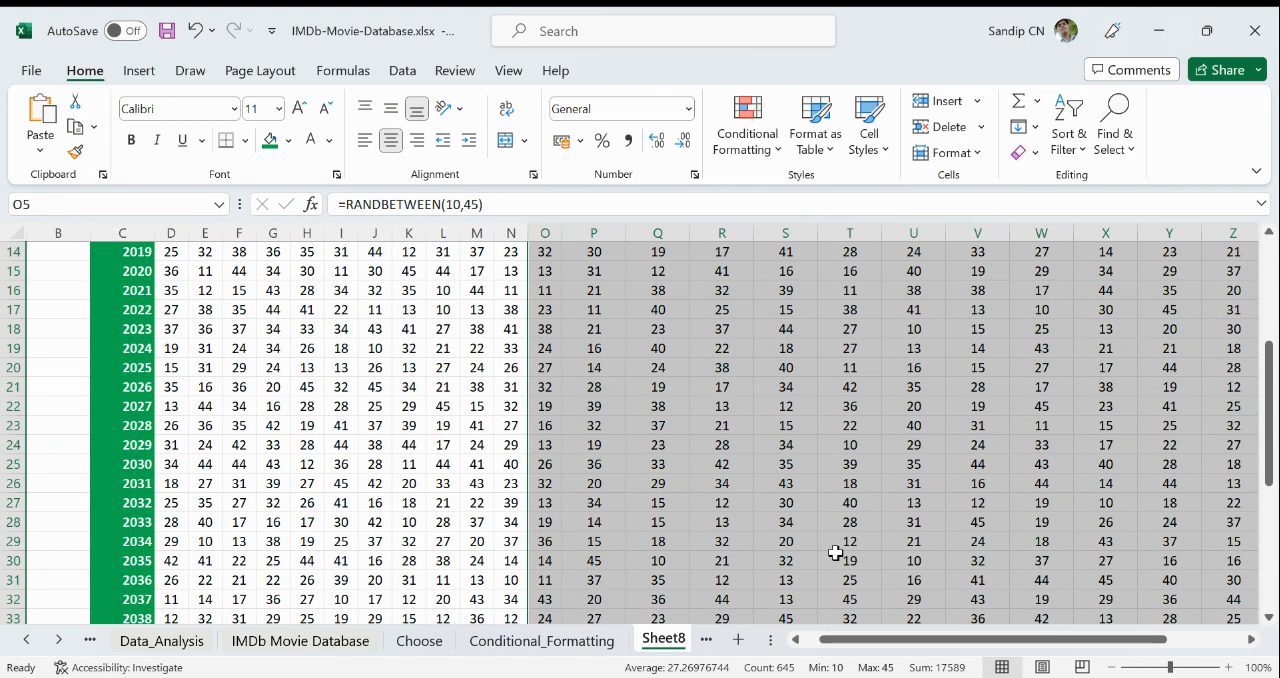
scroll(835, 553, "up", 5)
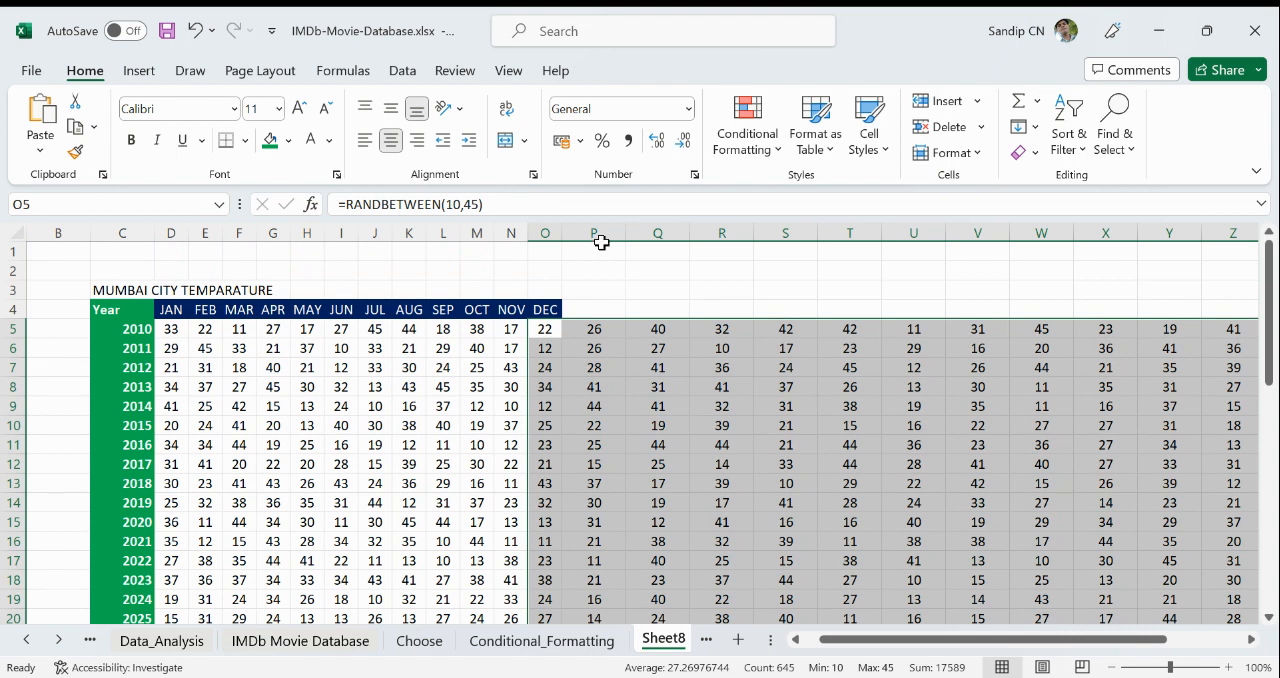
- Narrow columns P through AC to the same width as the month columns
left_click_drag(601, 240, 1140, 234)
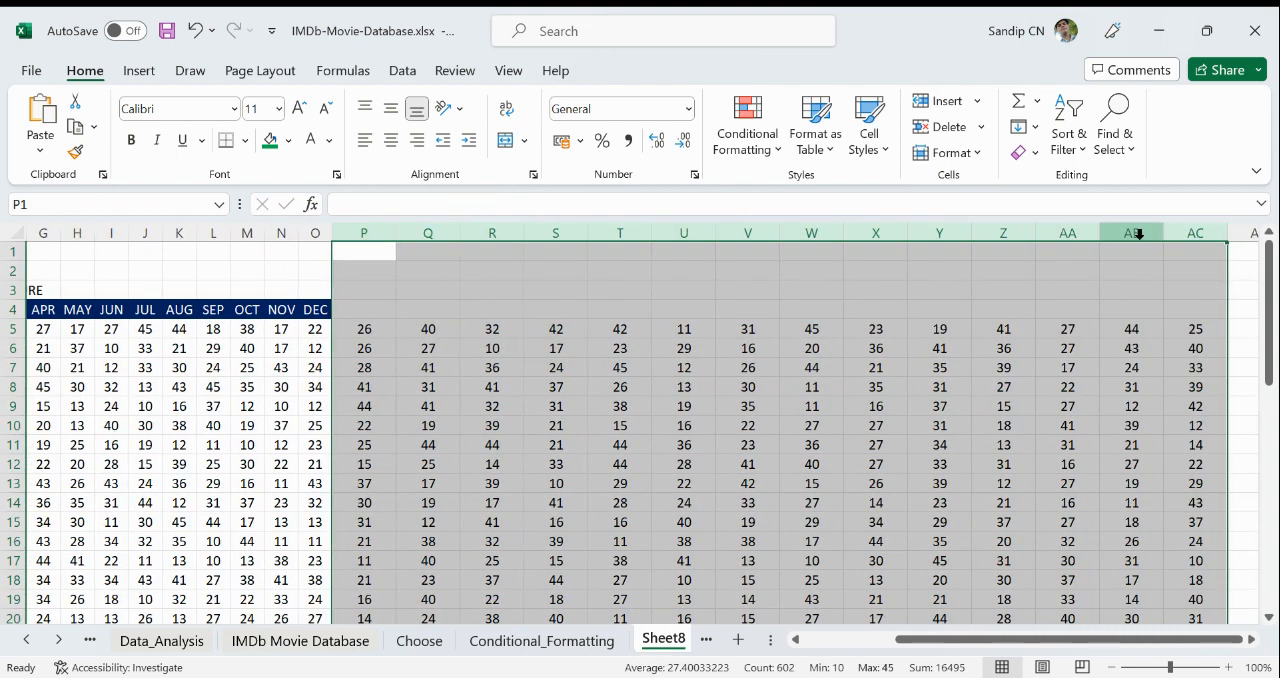
right_click(1140, 234)
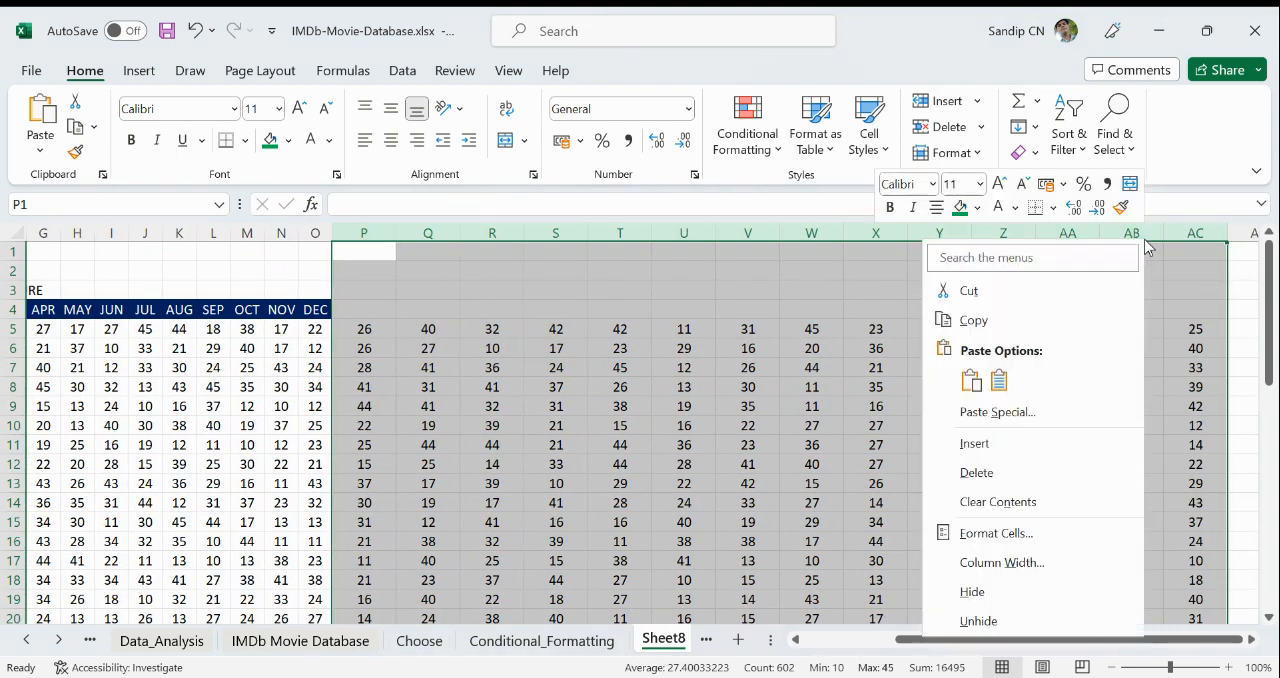
left_click(1016, 563)
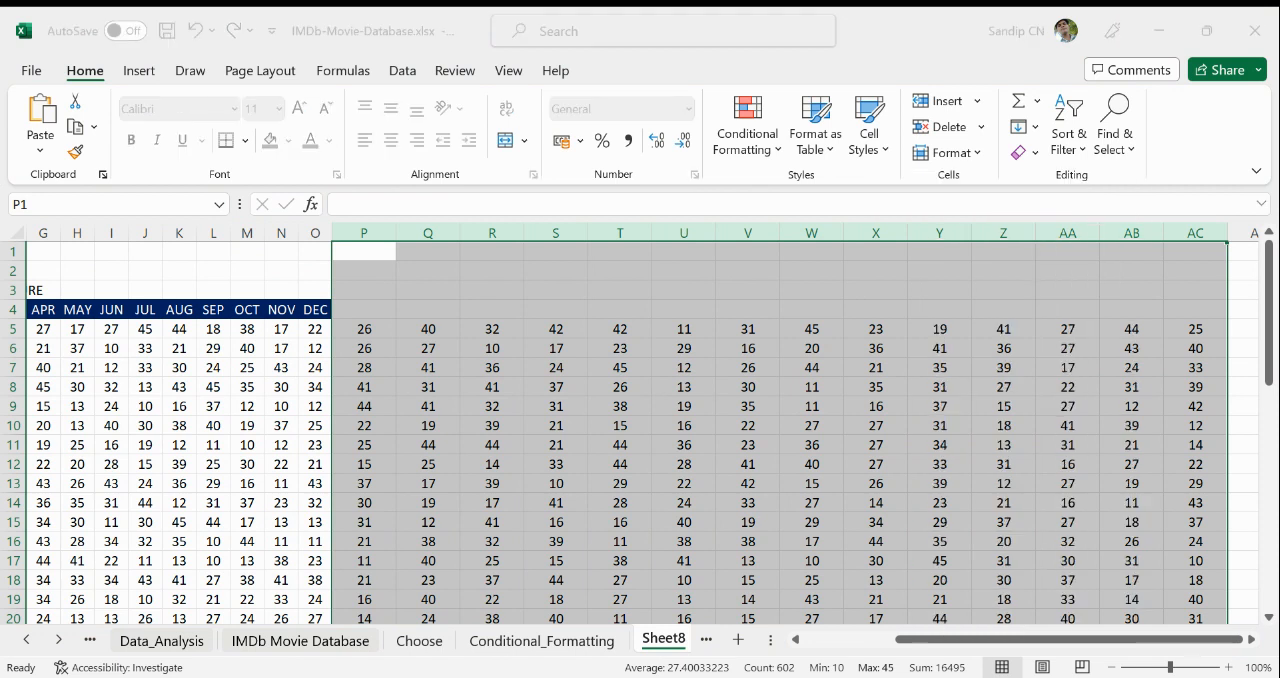
left_click_drag(1046, 640, 948, 645)
left_click(1085, 541)
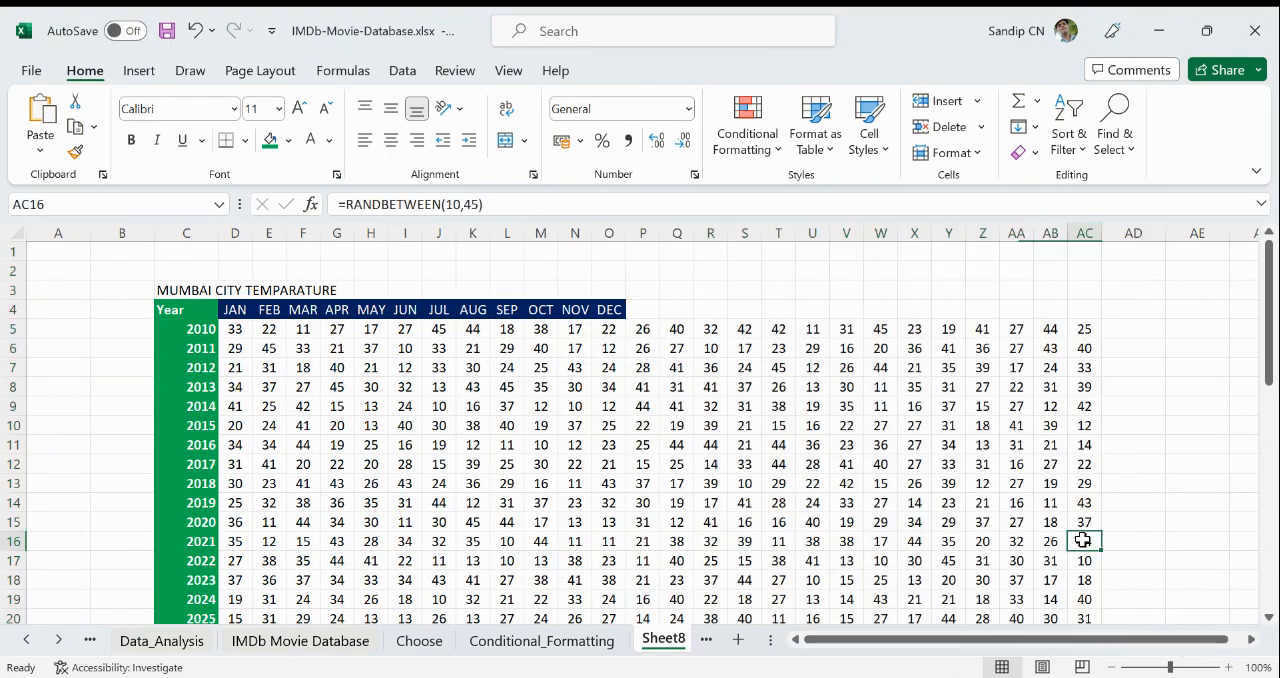
- Apply the Blue - White - Red color scale to the temperature values in D5:AC47
left_click(235, 329)
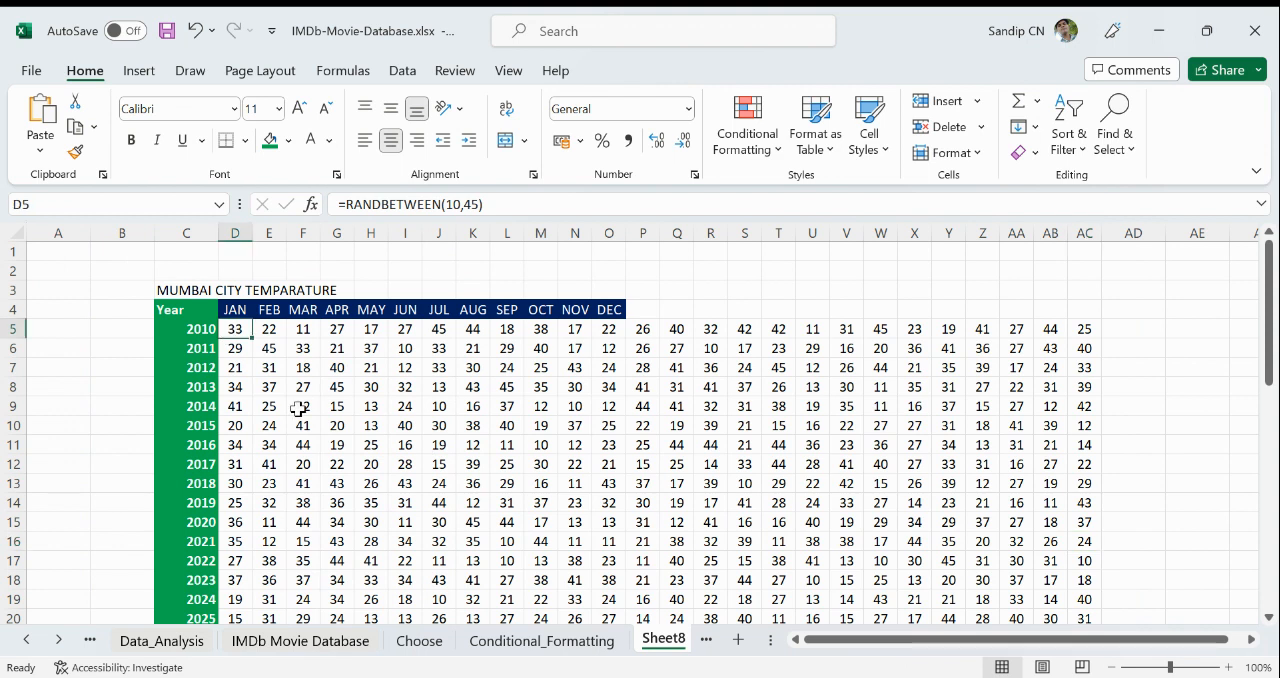
key("ctrl+shift+Right")
key("ctrl+shift+Down")
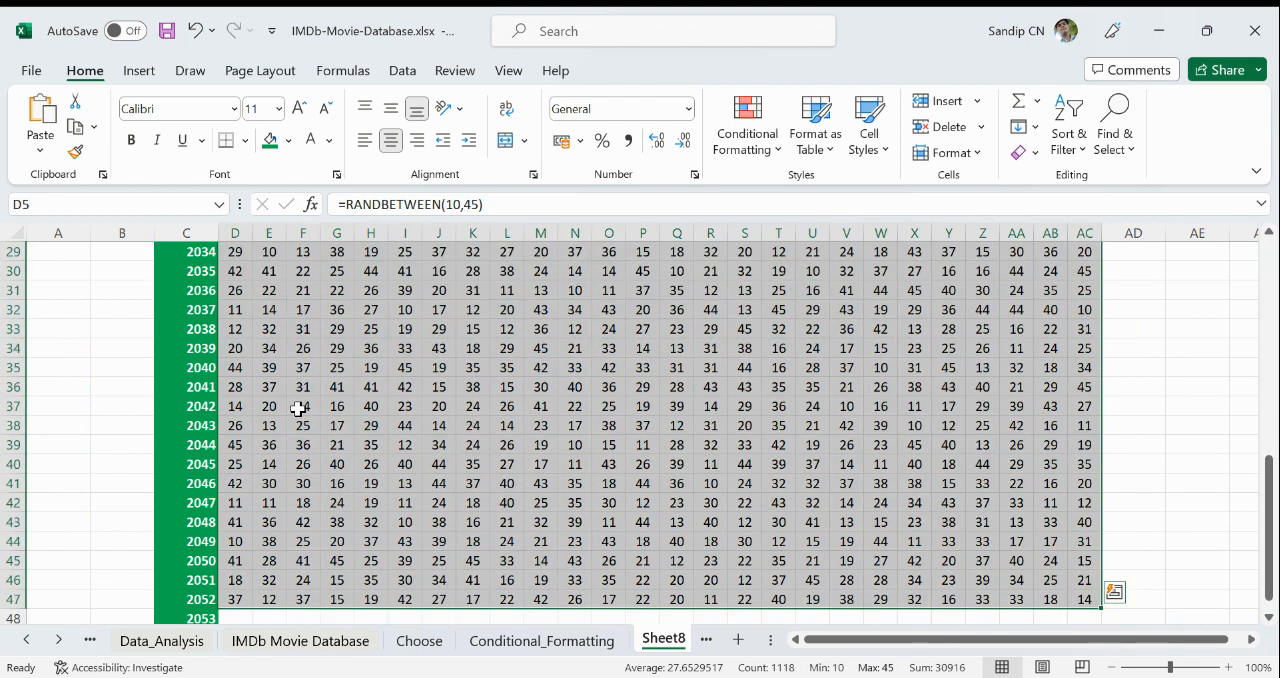
scroll(290, 405, "up", 8)
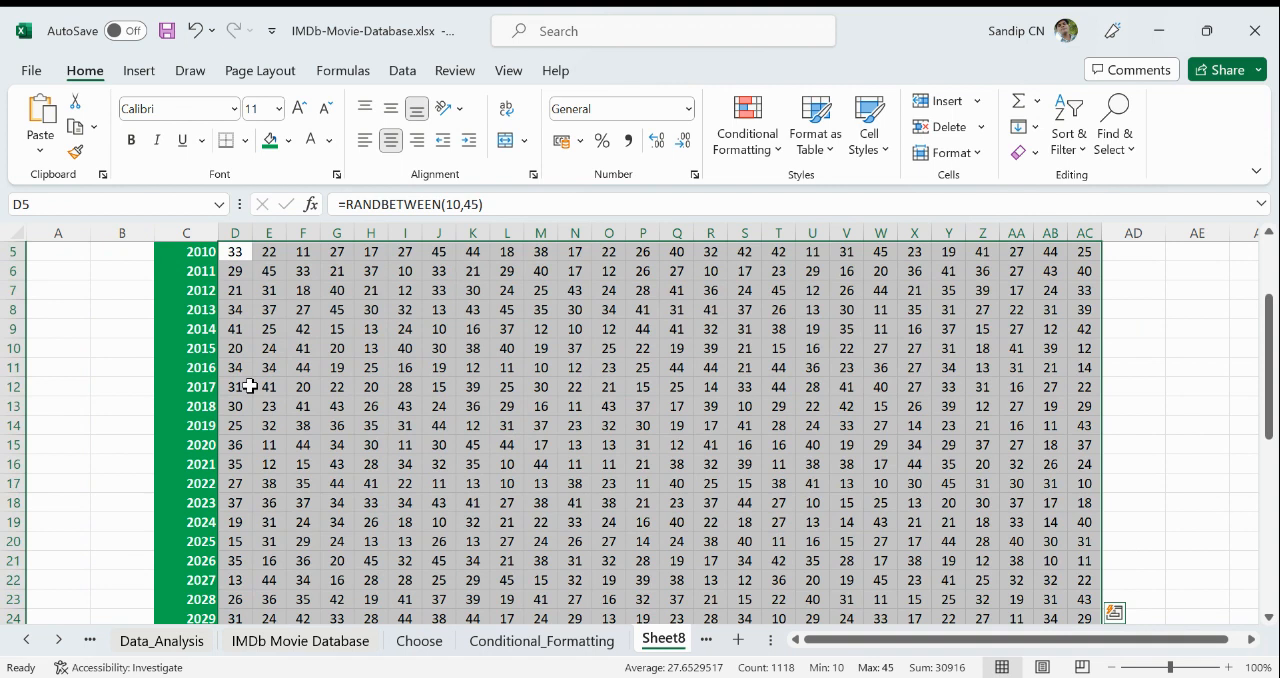
scroll(250, 386, "up", 1)
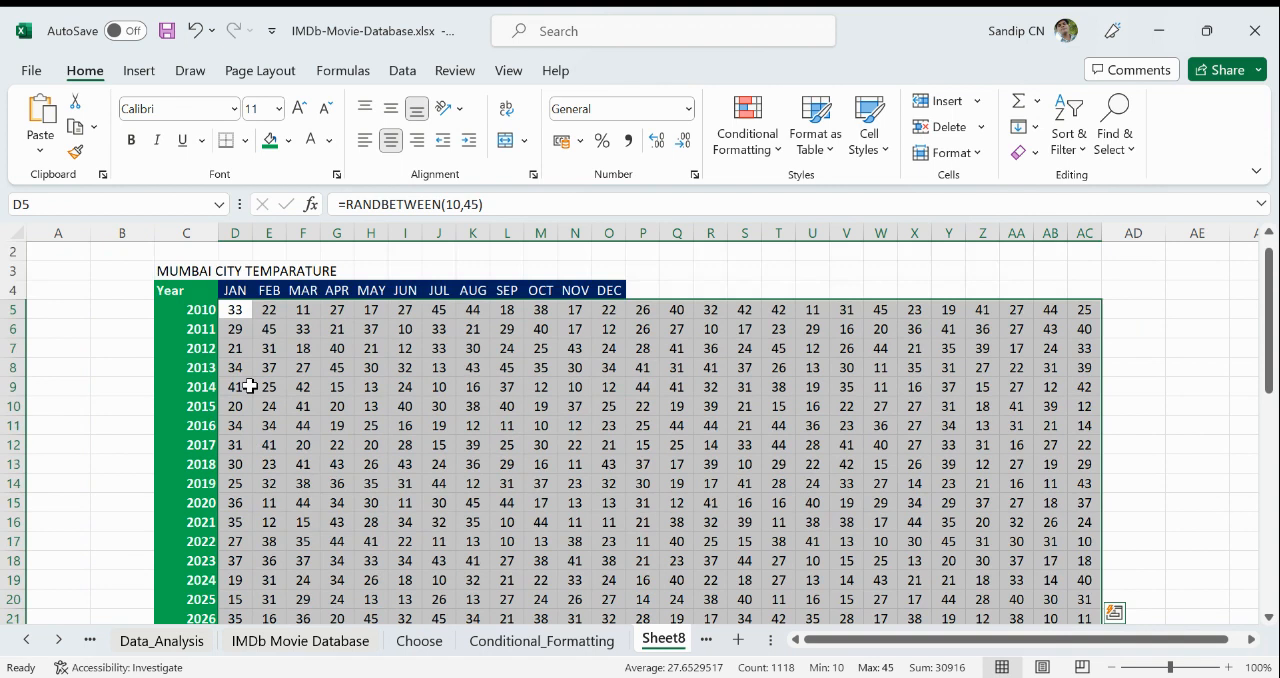
left_click(742, 148)
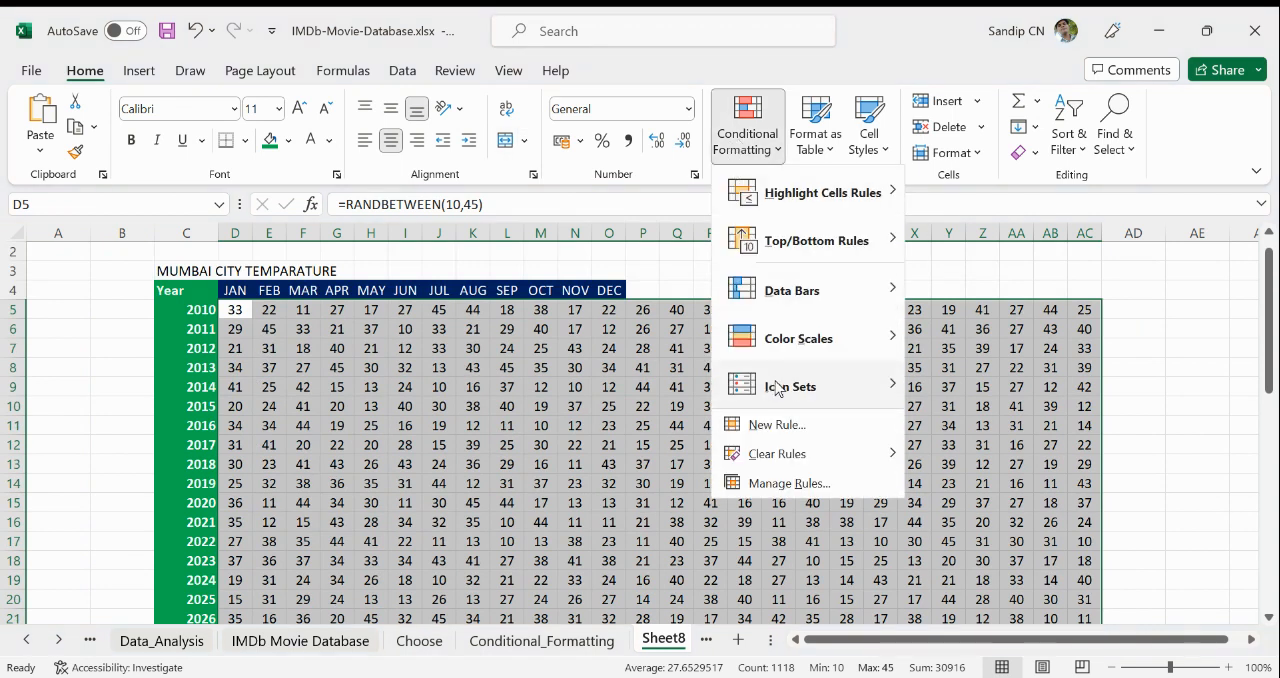
mouse_move(799, 348)
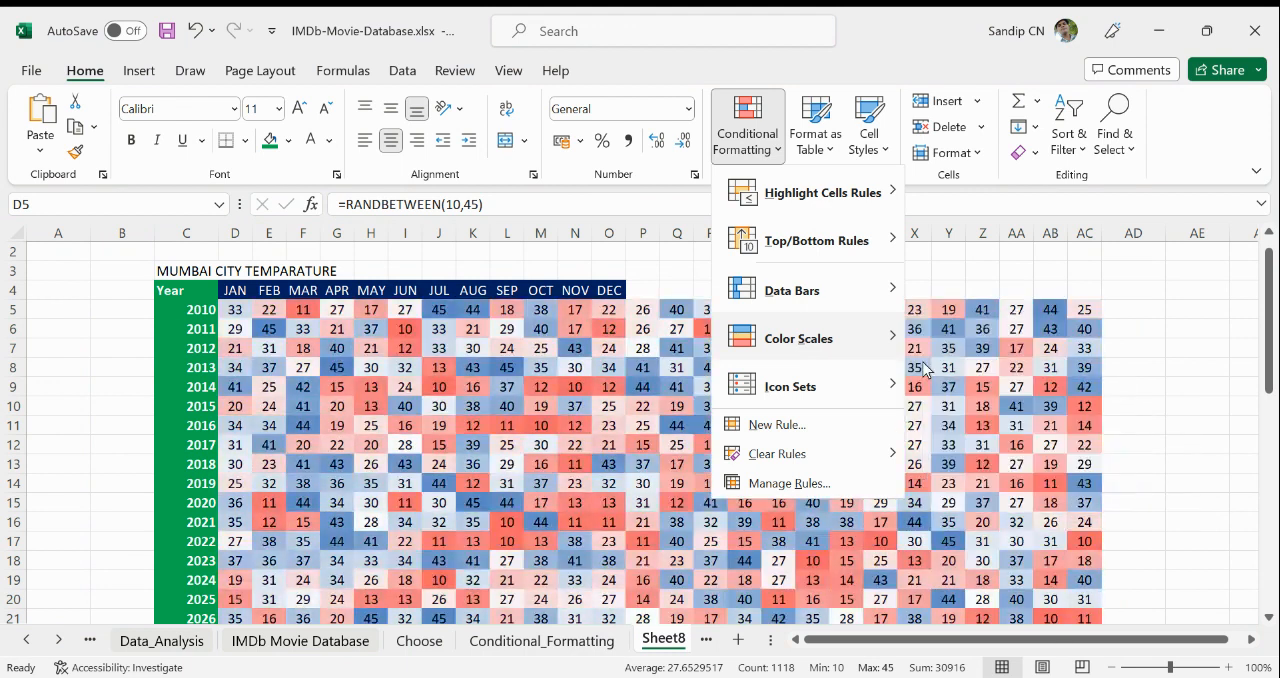
left_click(921, 360)
left_click(1144, 453)
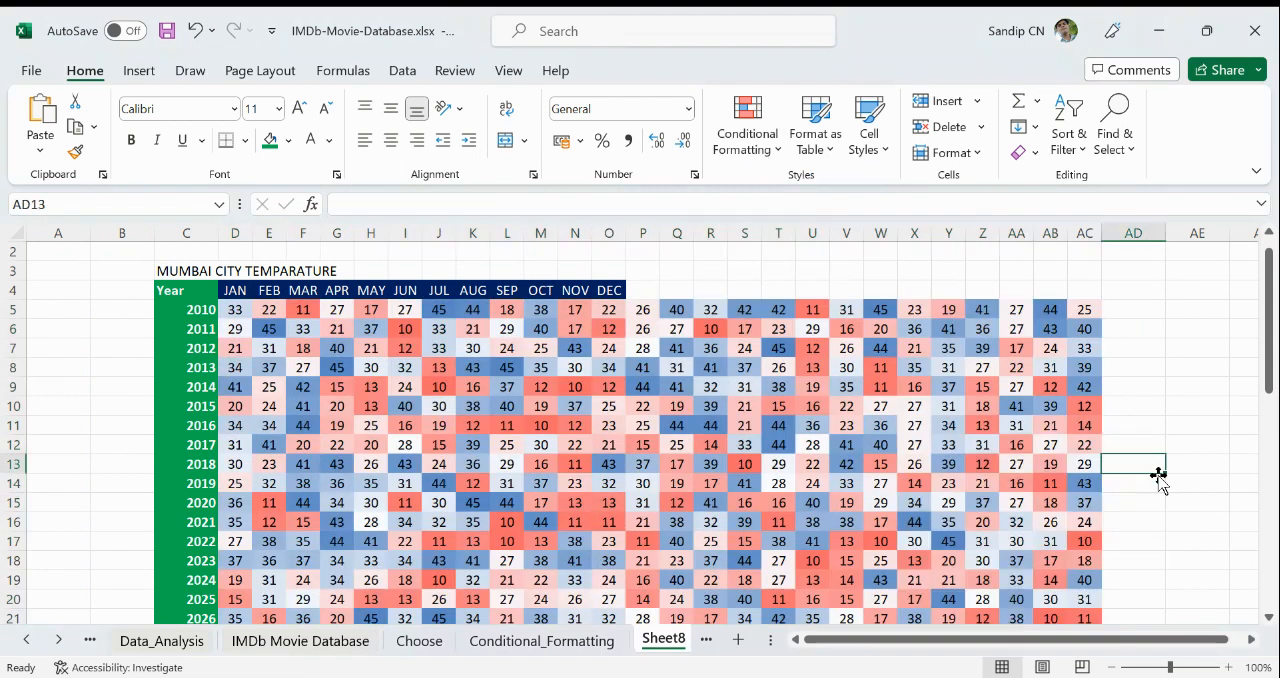
- Open the conditional formatting rules manager for the temperature values in D5:AC46
scroll(1157, 470, "down", 1)
scroll(1157, 478, "up", 1)
left_click_drag(241, 311, 1076, 545)
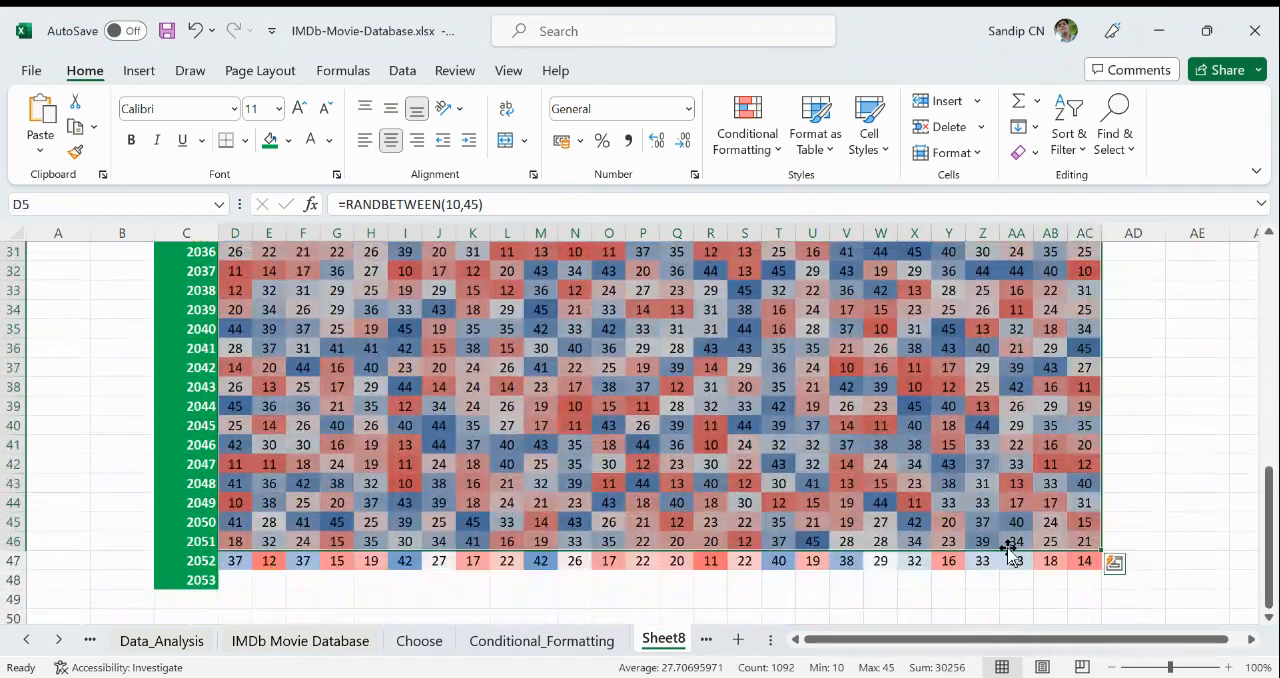
scroll(901, 414, "up", 5)
left_click(745, 145)
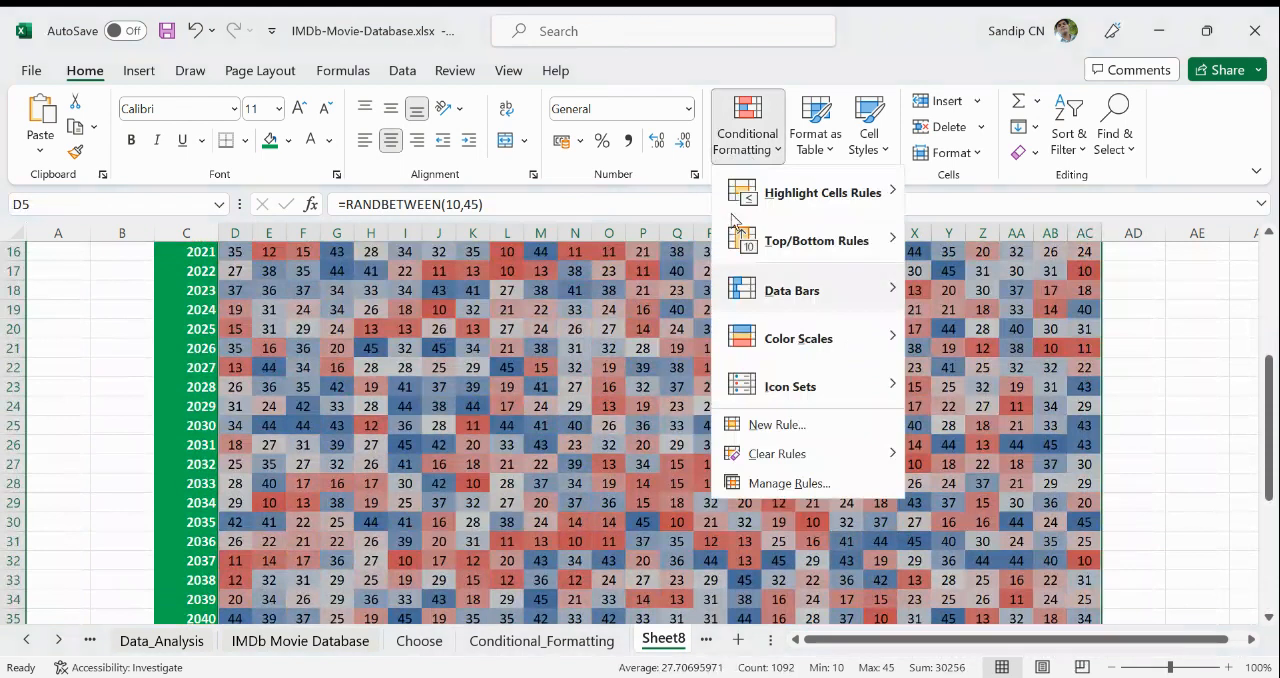
left_click(785, 483)
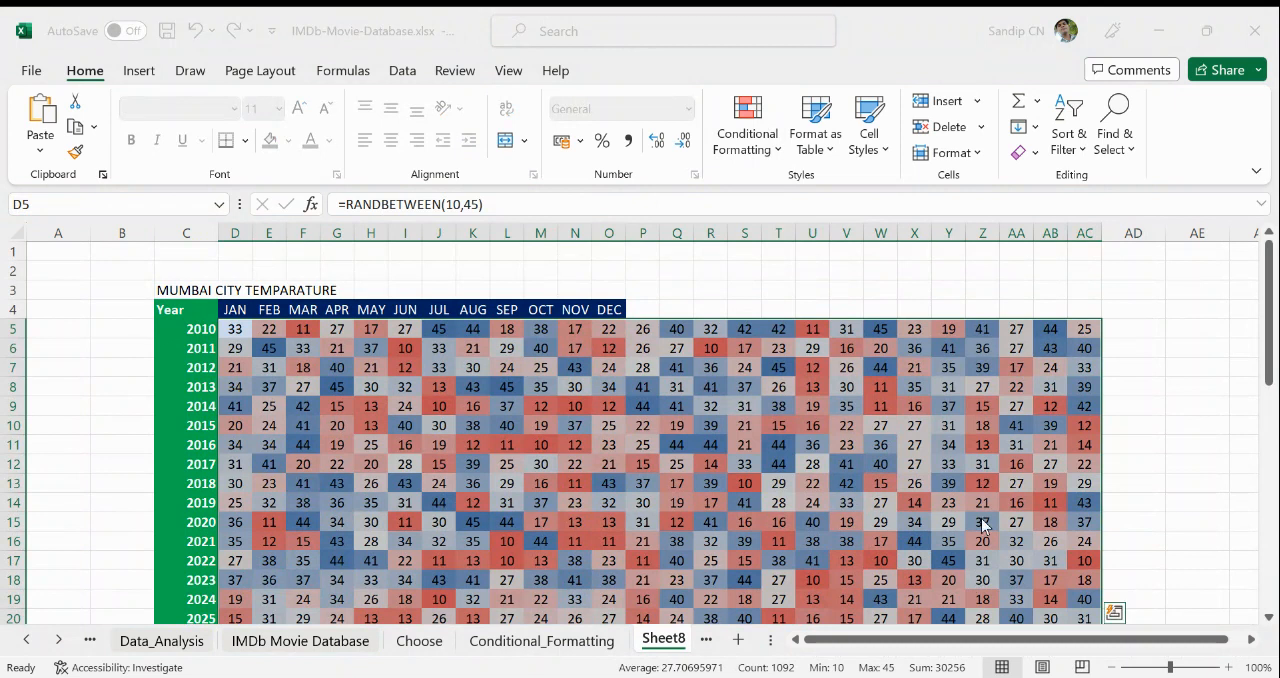
- Examine how the color scale shades high and low temperatures across the years and months of the Mumbai table
left_click(331, 430)
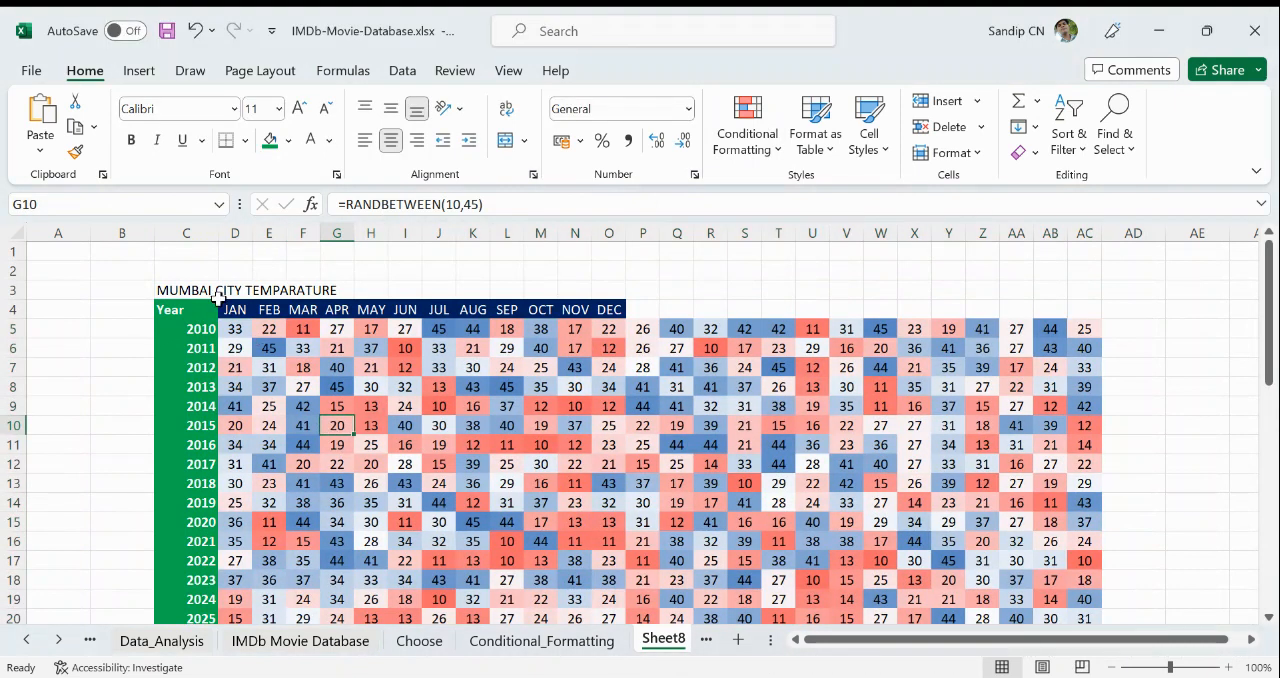
left_click(300, 384)
left_click_drag(230, 328, 880, 350)
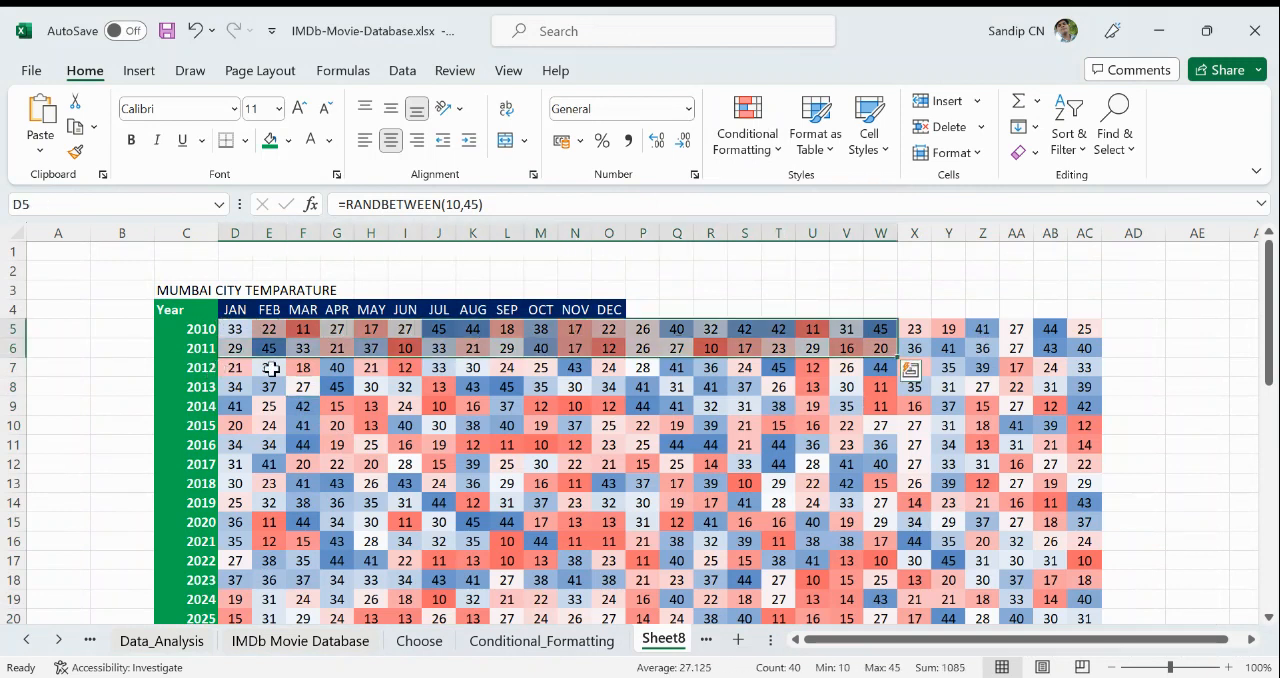
left_click_drag(270, 367, 712, 368)
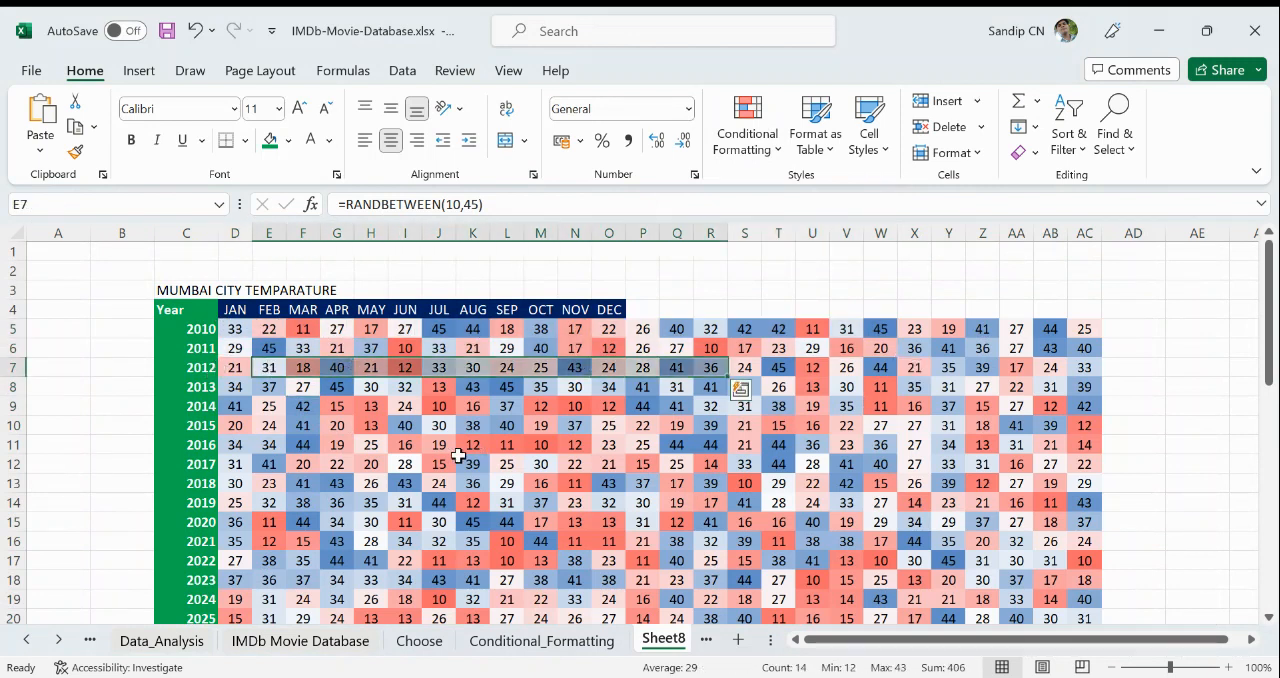
scroll(335, 403, "down", 1)
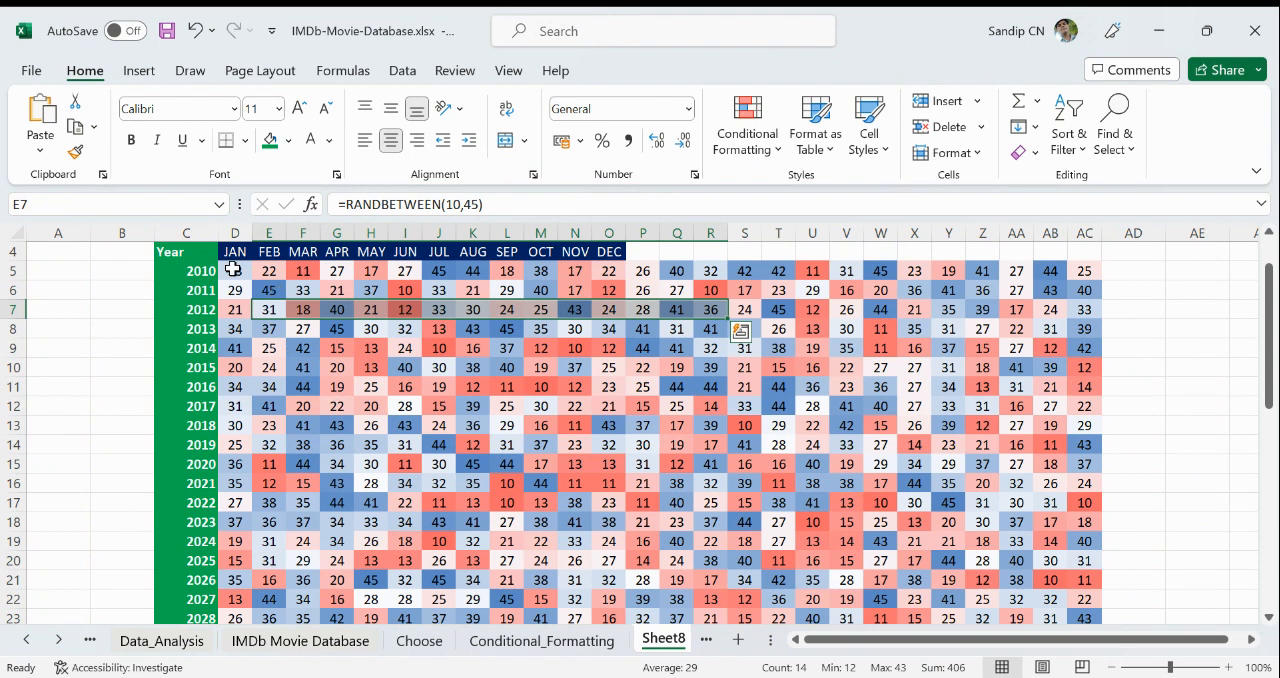
left_click_drag(235, 270, 1041, 601)
scroll(822, 553, "up", 2)
scroll(822, 553, "up", 1)
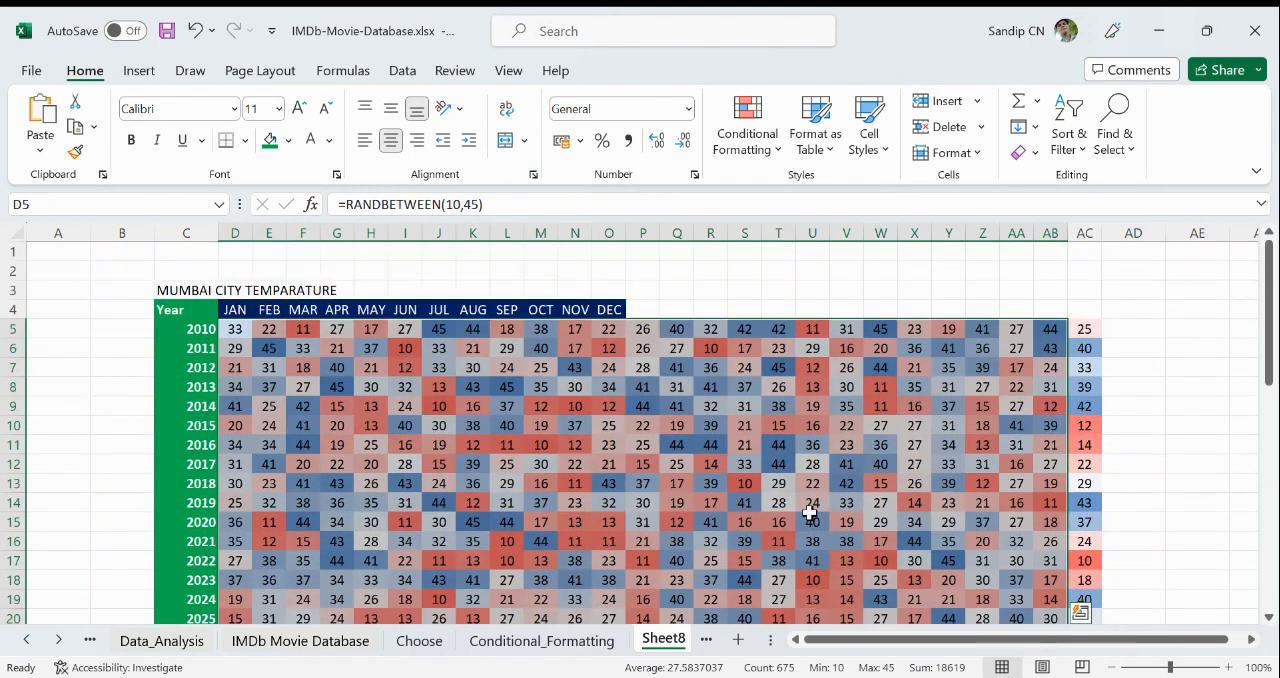
left_click(510, 387)
left_click(474, 390)
left_click(482, 422)
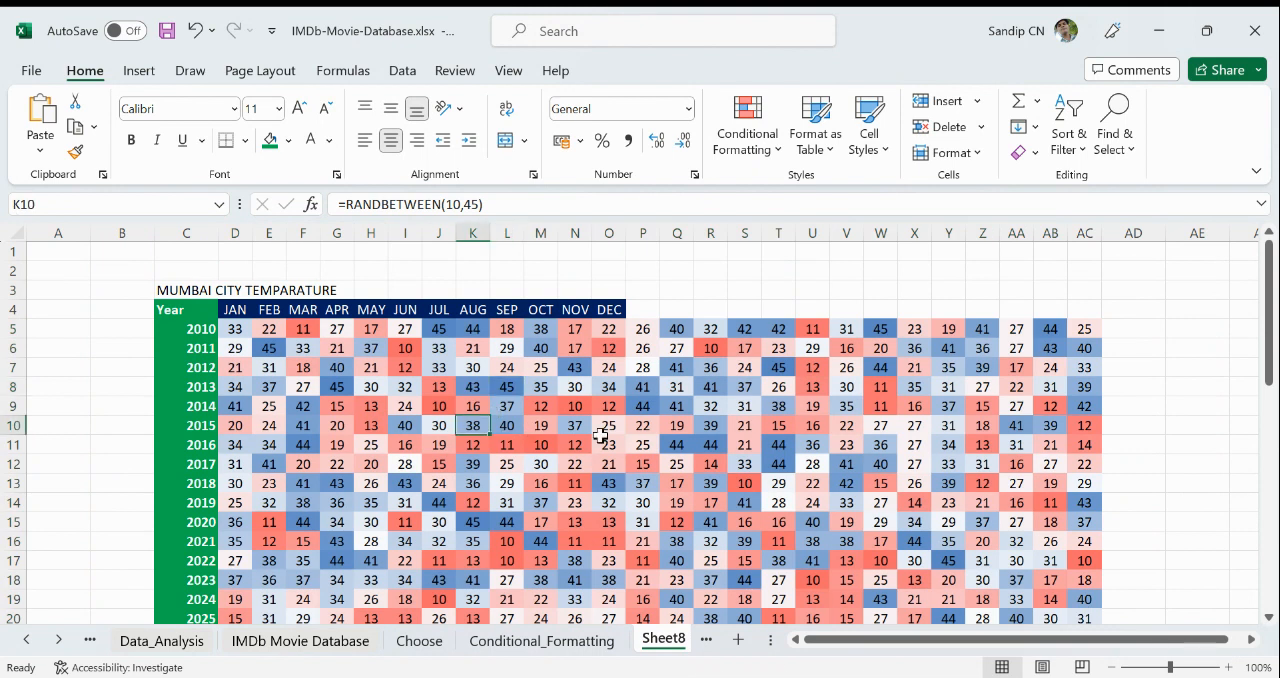
left_click(478, 390)
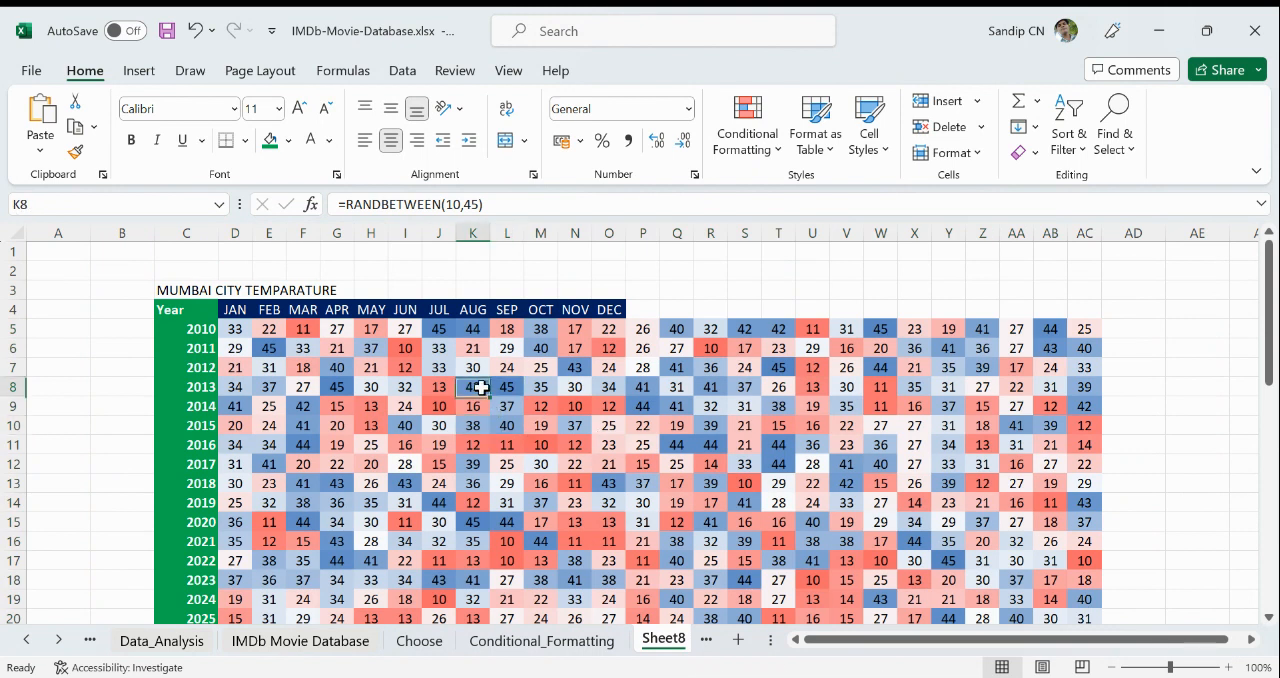
left_click(611, 347)
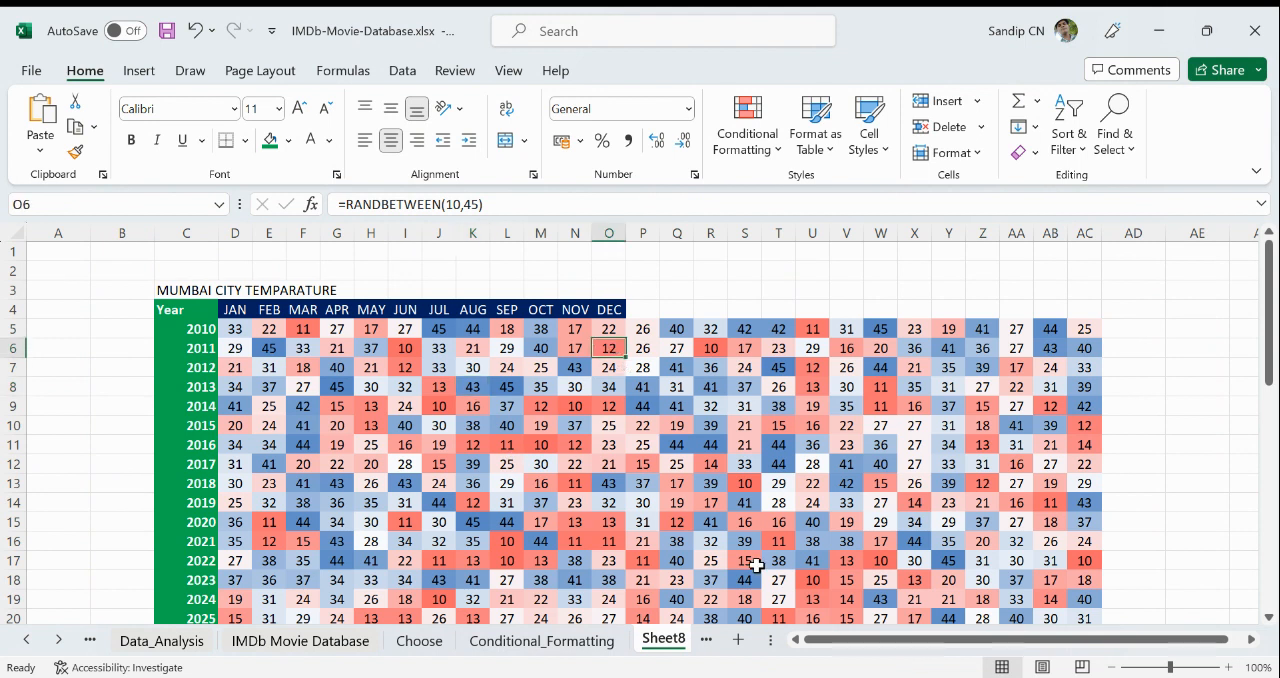
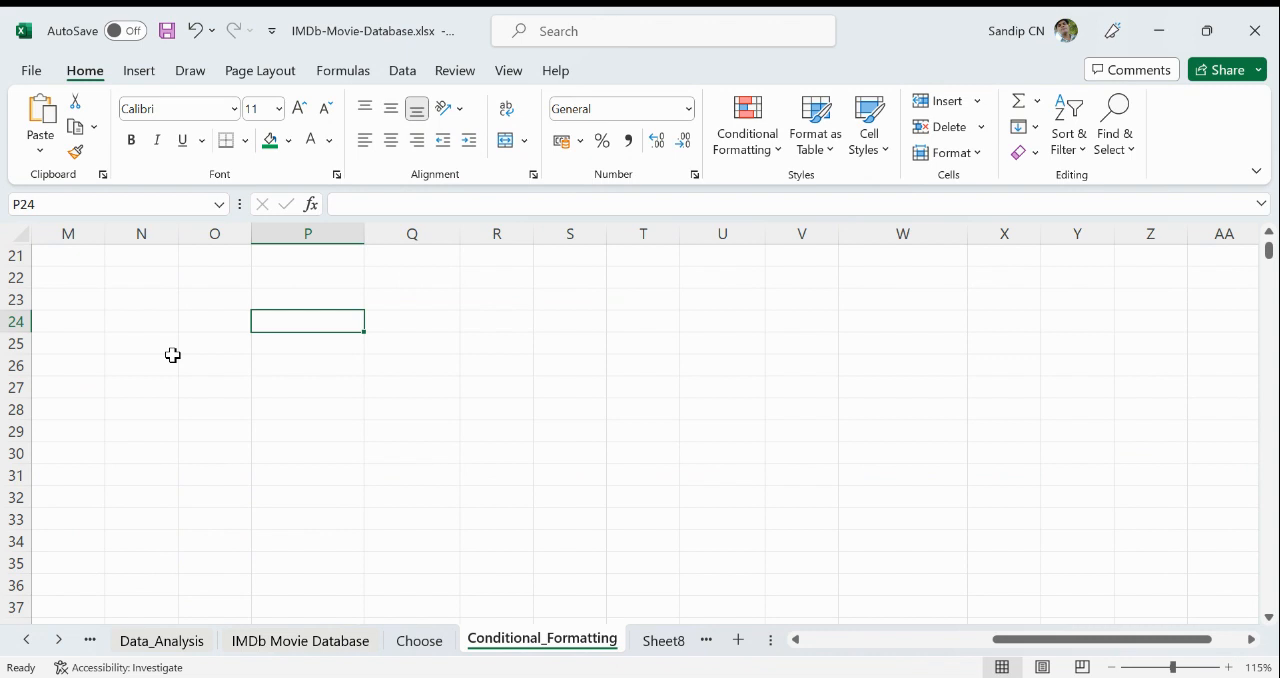
- Enter the title "Project status report" in cell P24 of the Conditional_Formatting sheet
type("Pr")
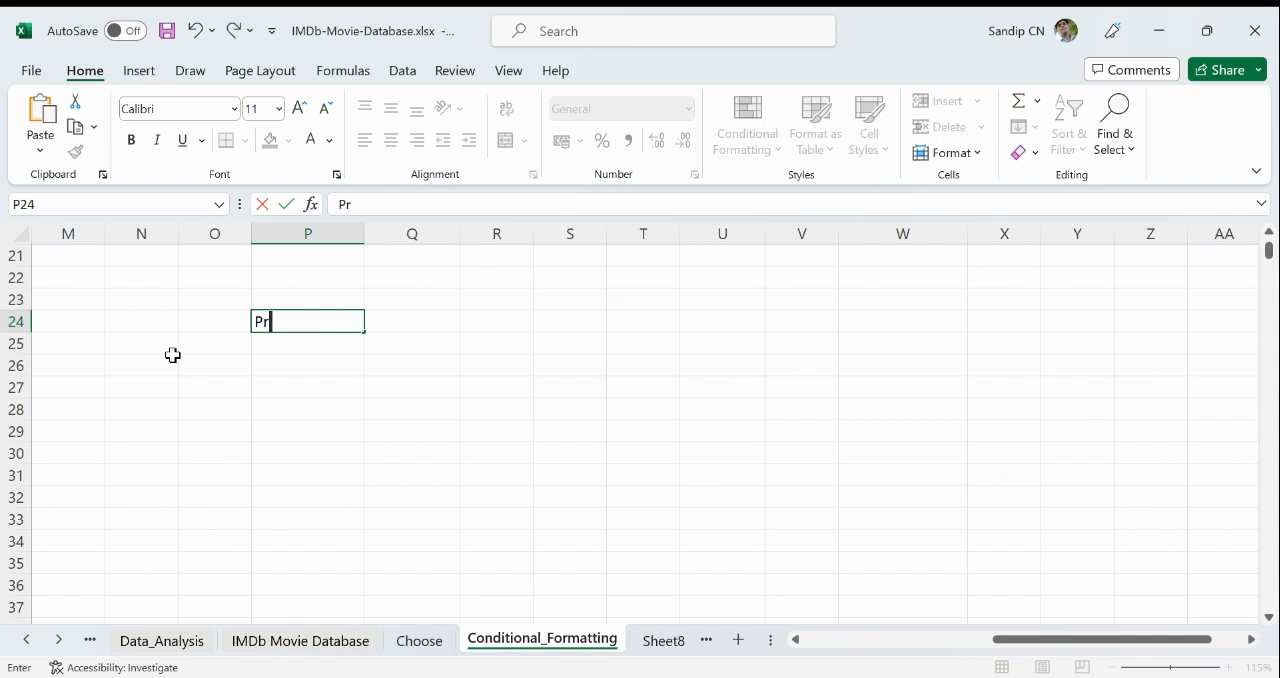
type("oject statu")
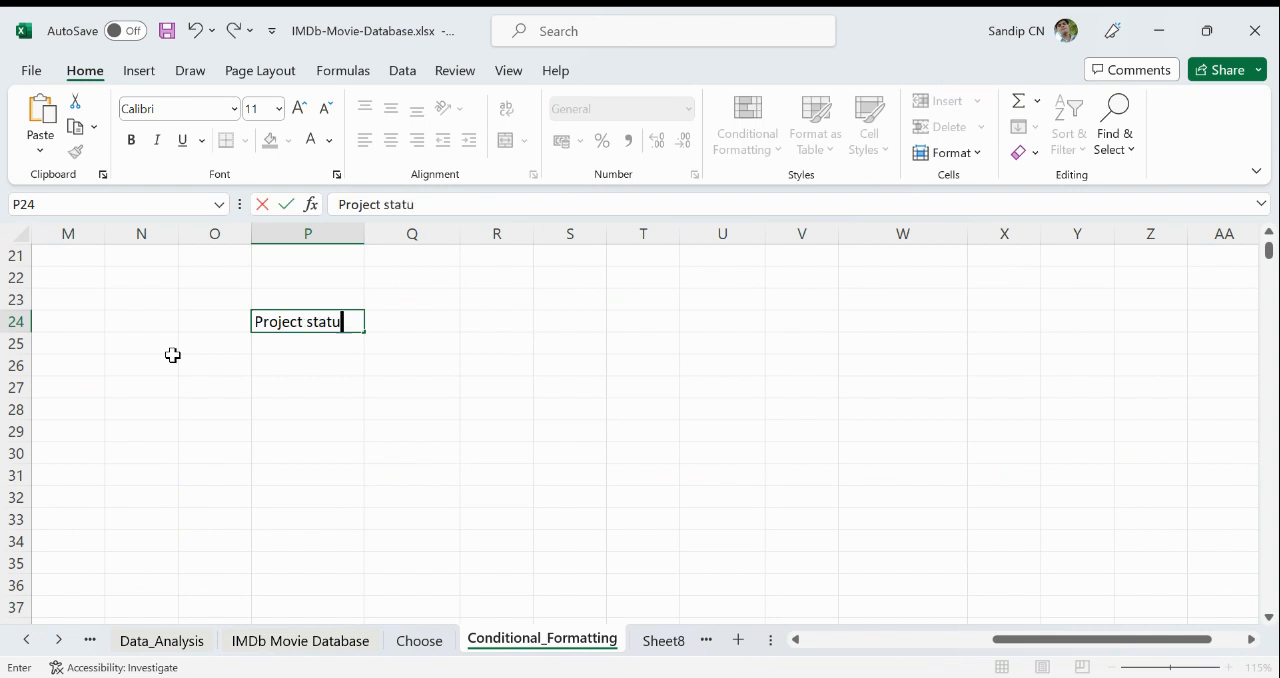
type("s repor")
key("Return")
key("Return")
- Enter "Project 1" in P26 and fill the series down to Project 10 in P35
type("P")
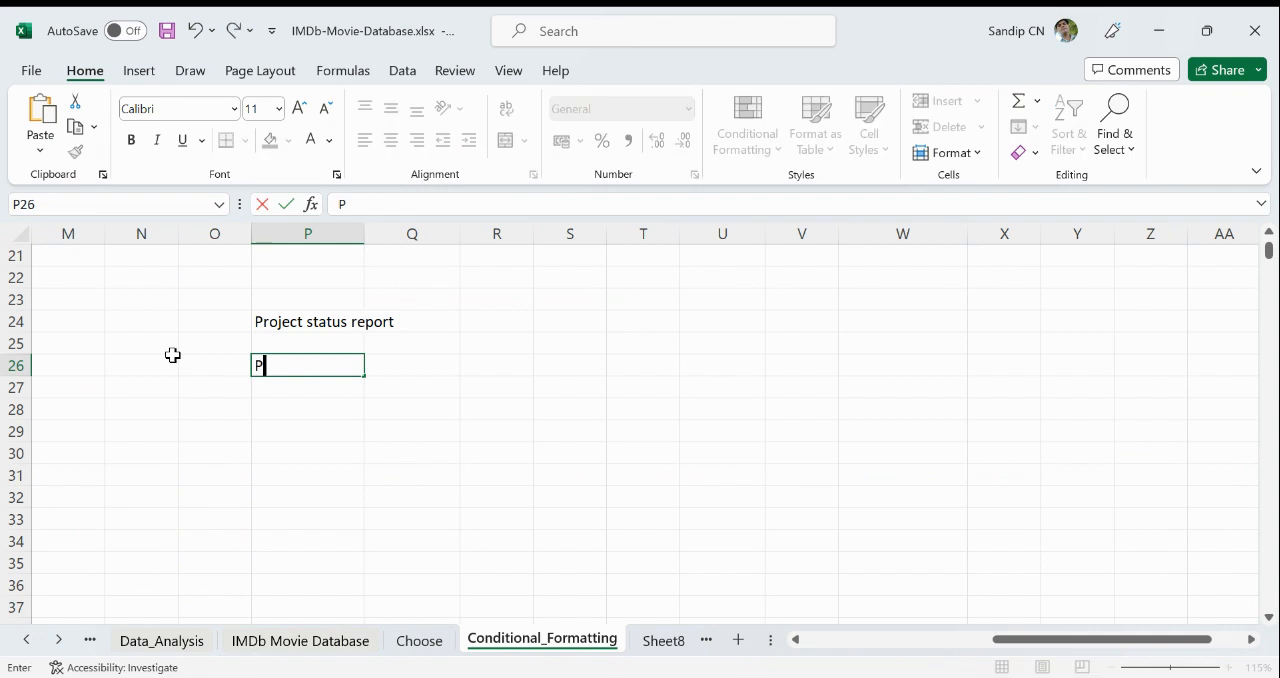
type("roject 1")
key("Return")
scroll(173, 355, "down", 1)
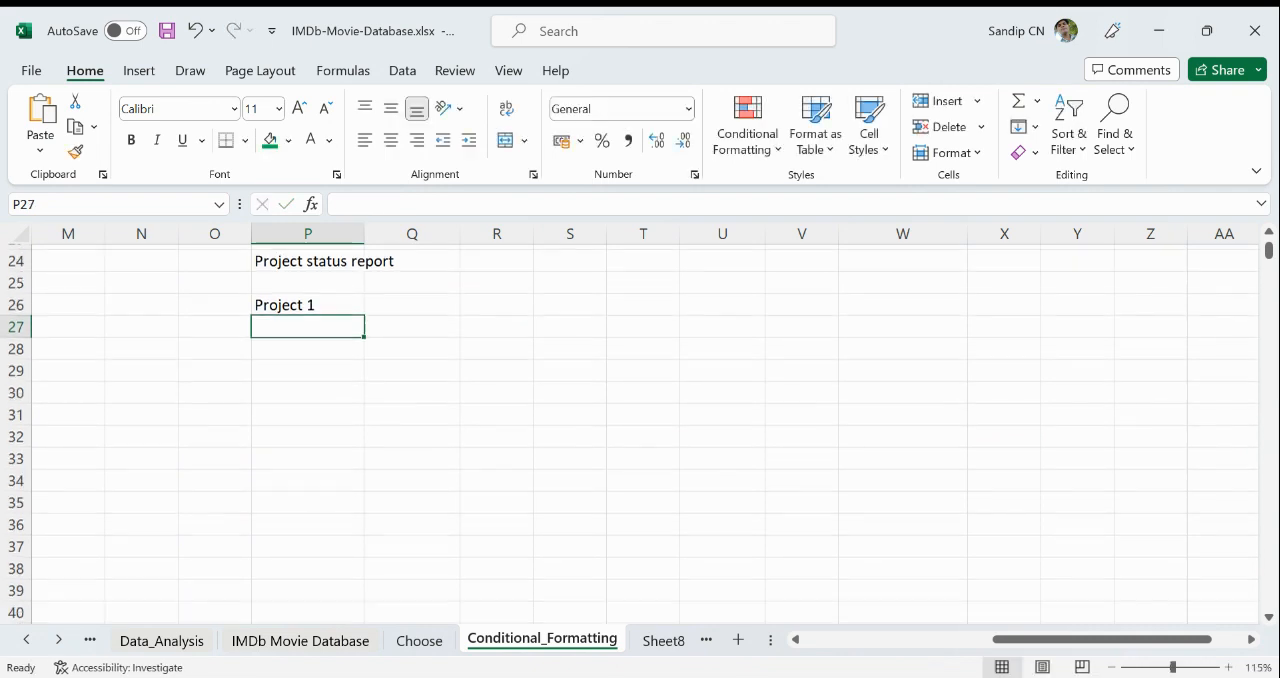
scroll(310, 430, "up", 1)
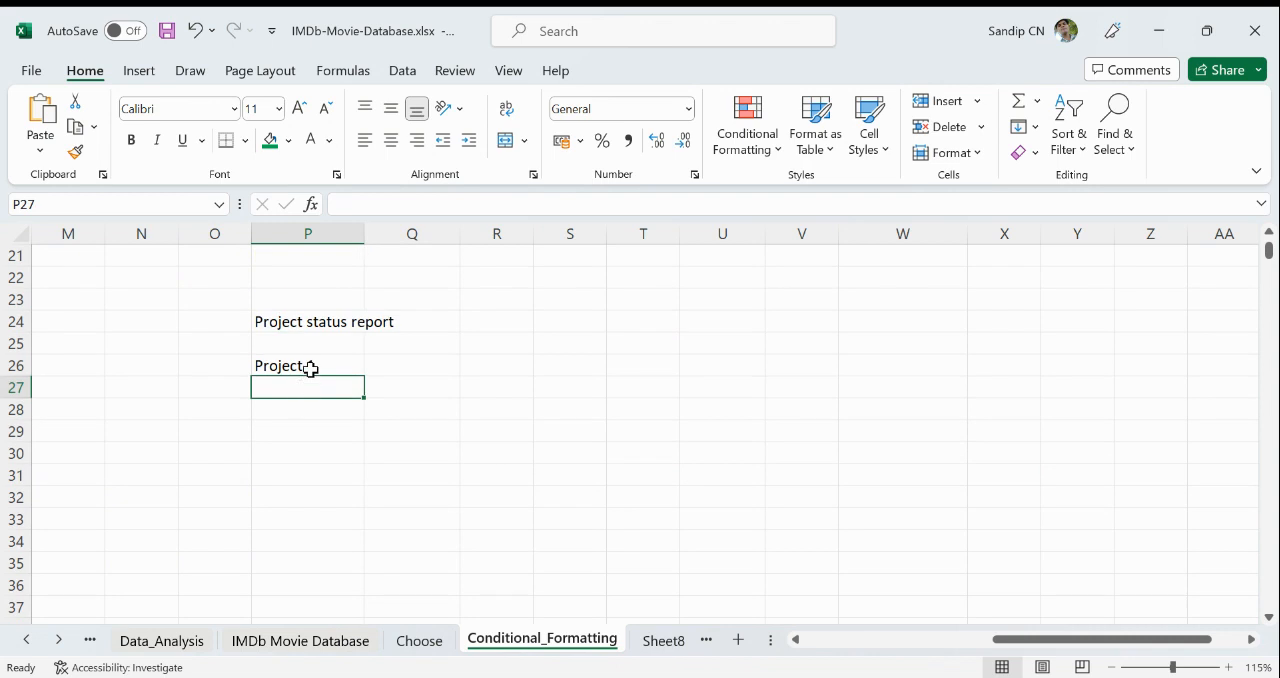
left_click(309, 366)
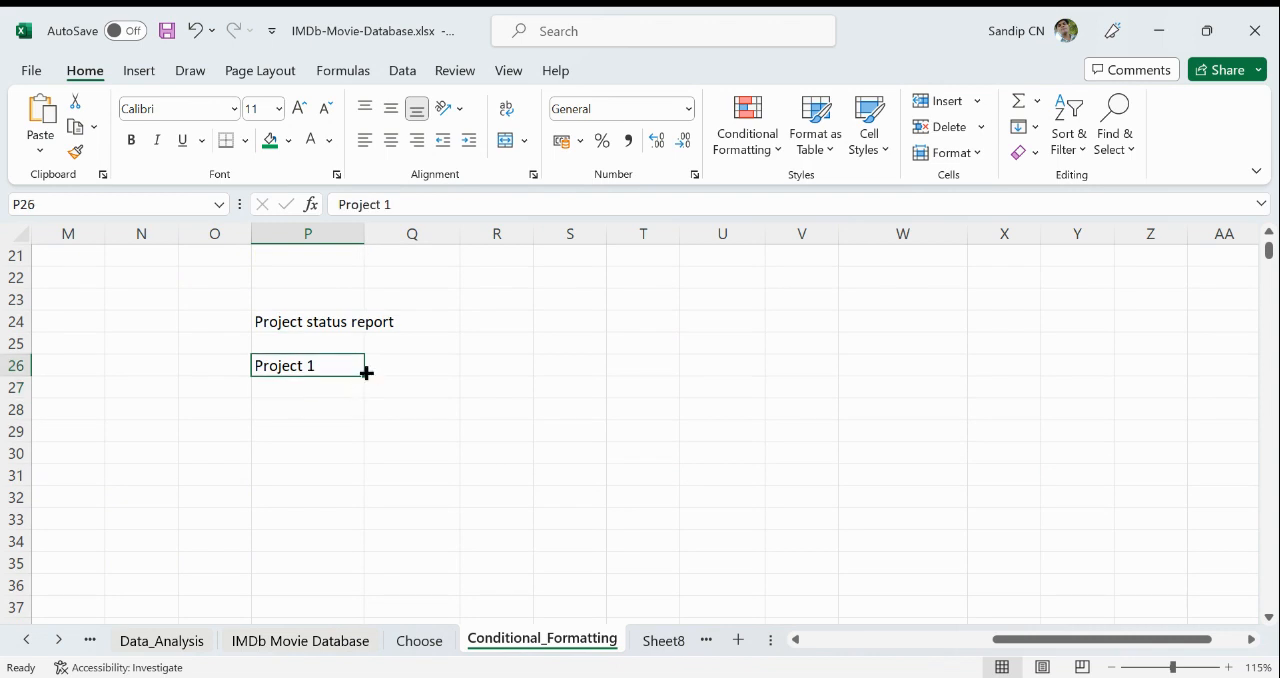
left_click_drag(364, 376, 359, 570)
left_click(588, 524)
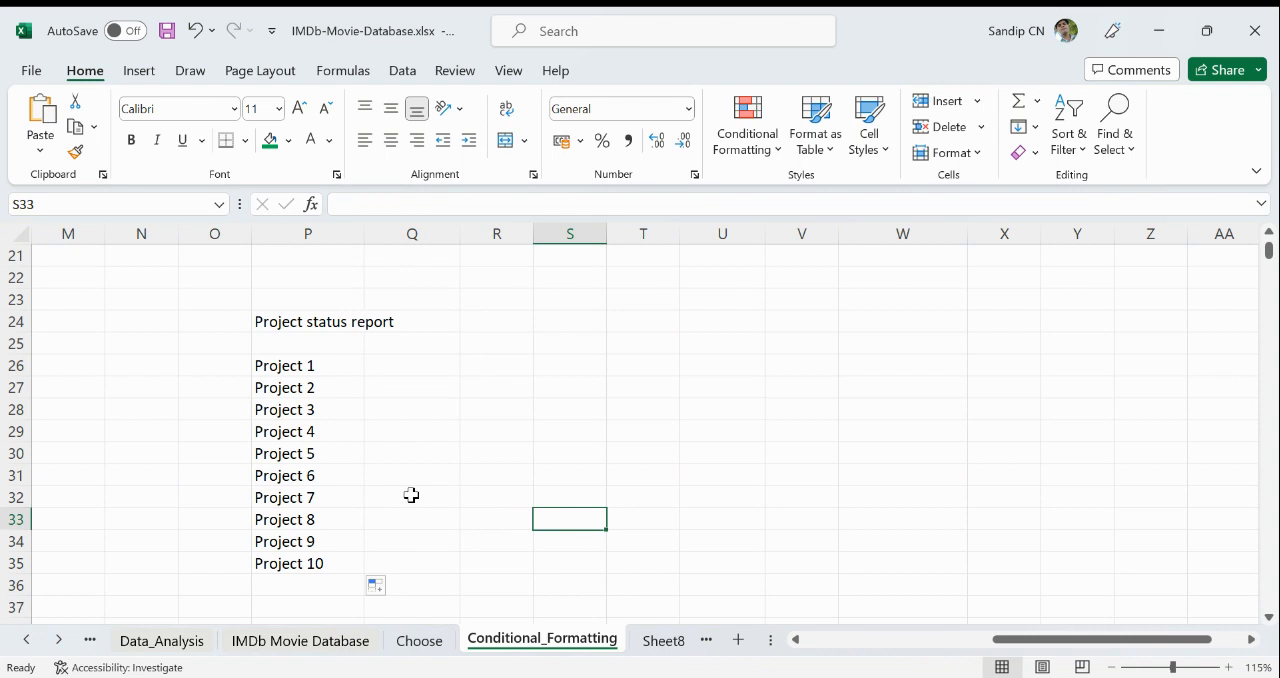
left_click(308, 367)
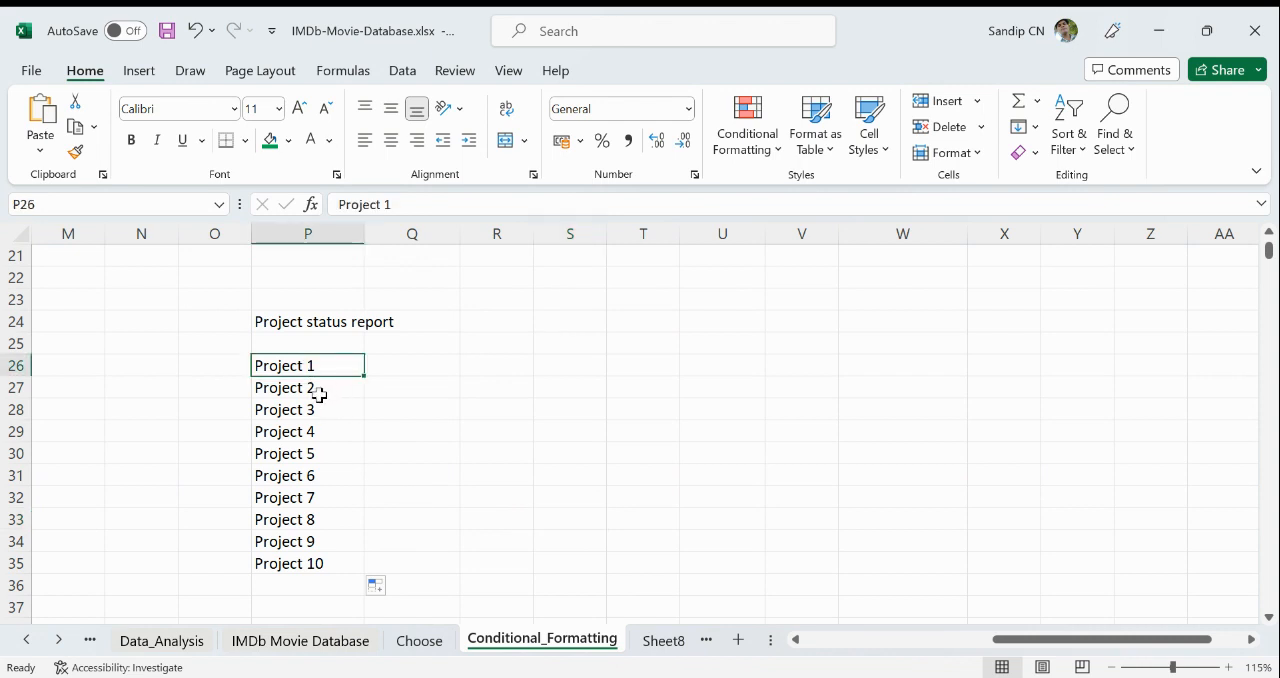
left_click(319, 395)
left_click(317, 432)
left_click(314, 474)
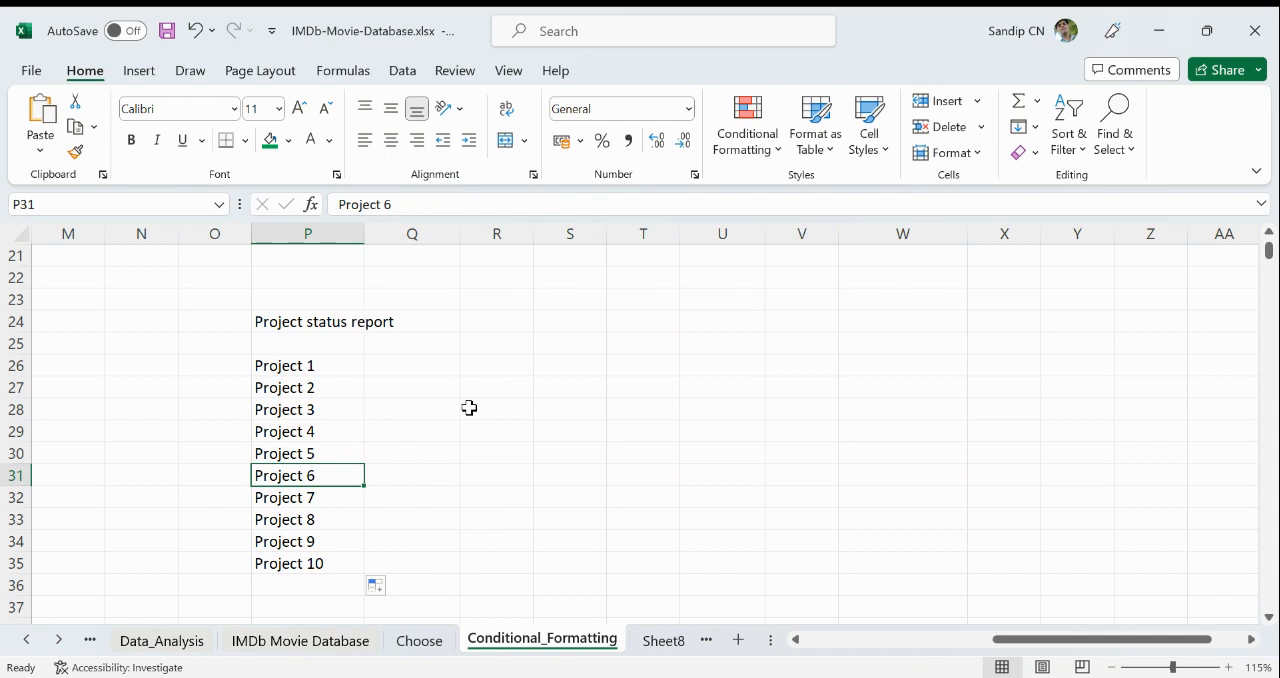
- Enter =RANDBETWEEN(0,1) in Q26 beside Project 1 and fill it down to Q35
left_click(436, 369)
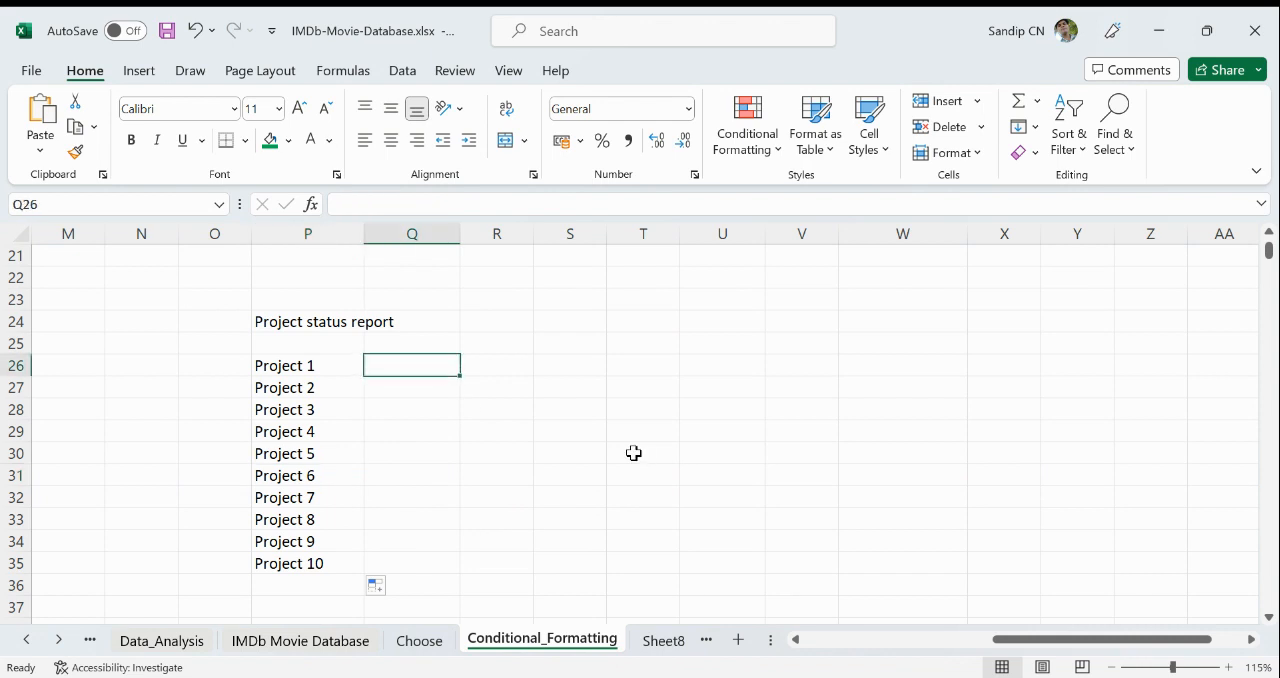
type("1")
key("Return")
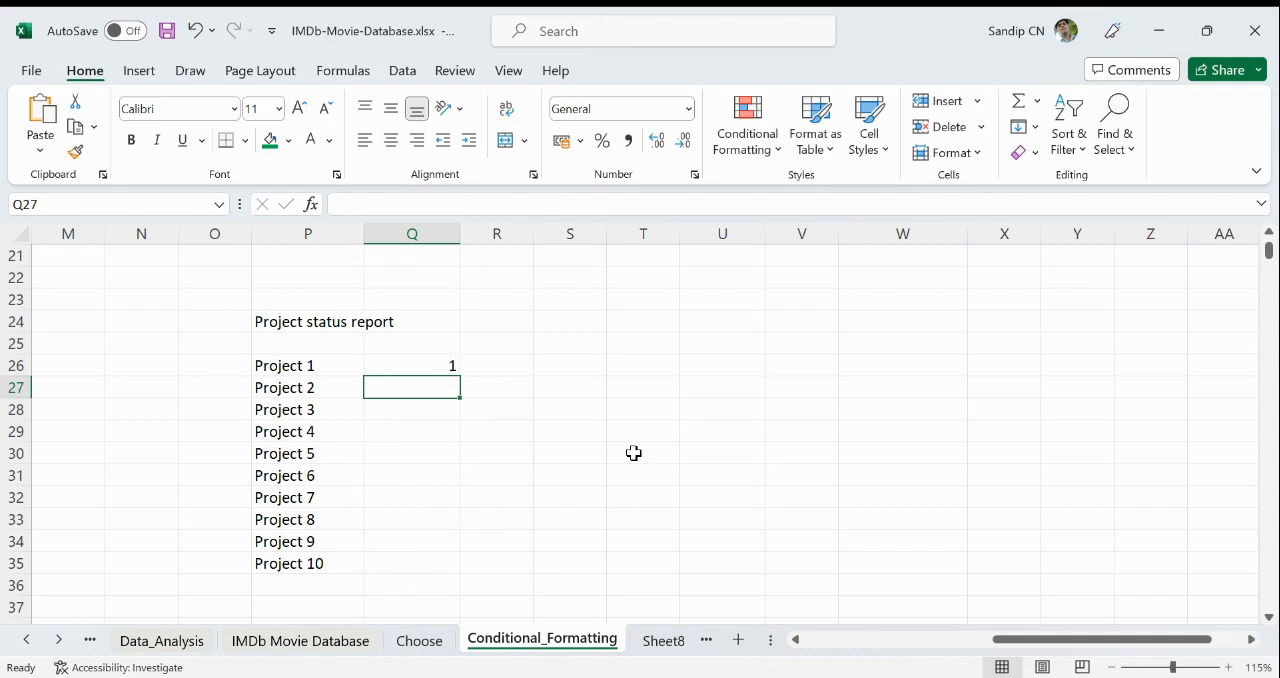
left_click(455, 360)
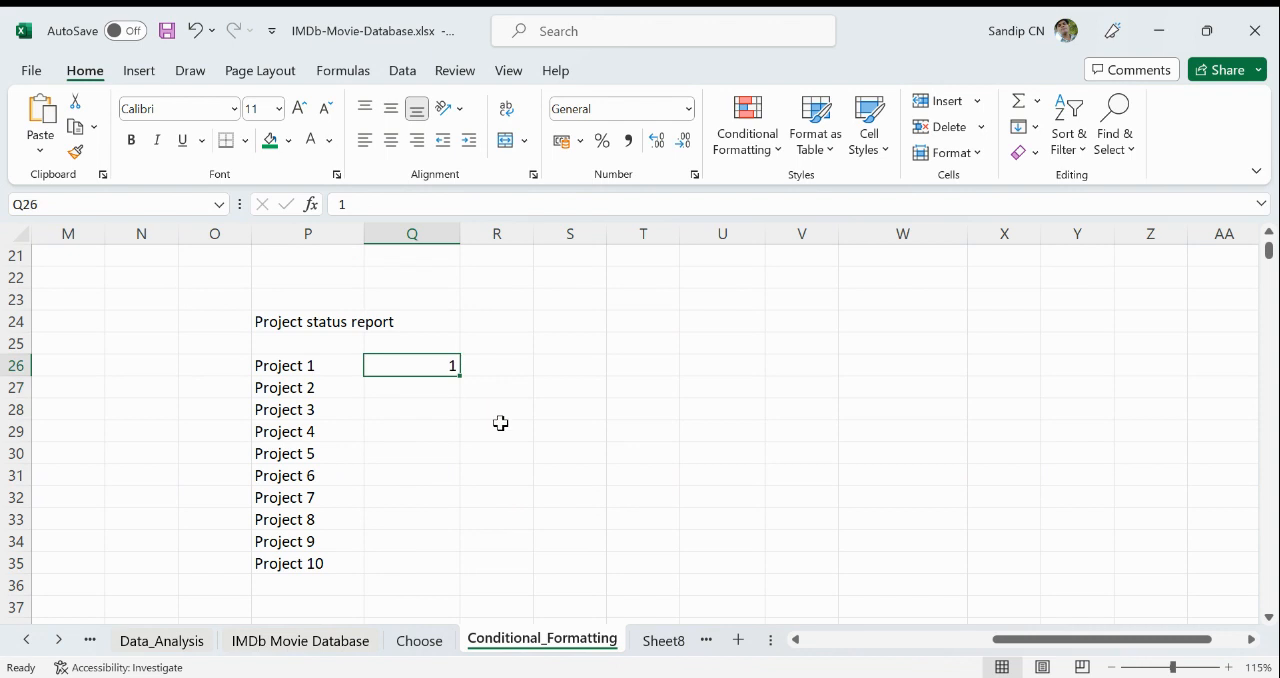
type("=ran")
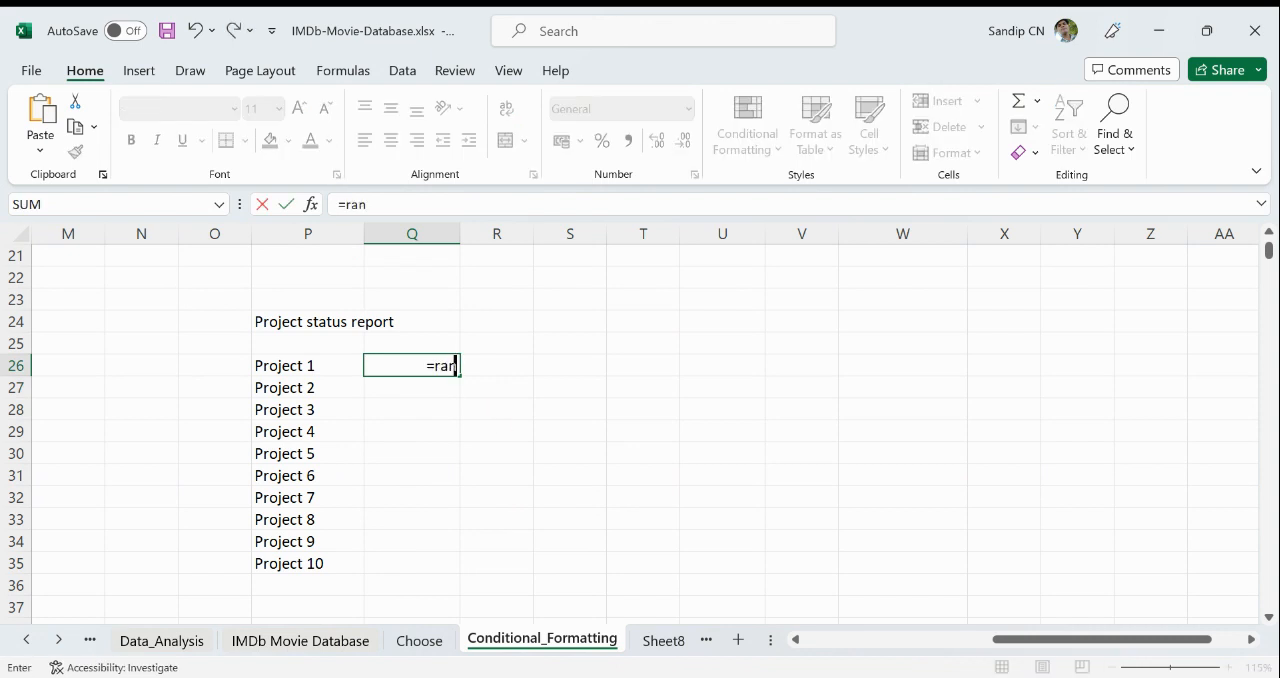
key("Tab")
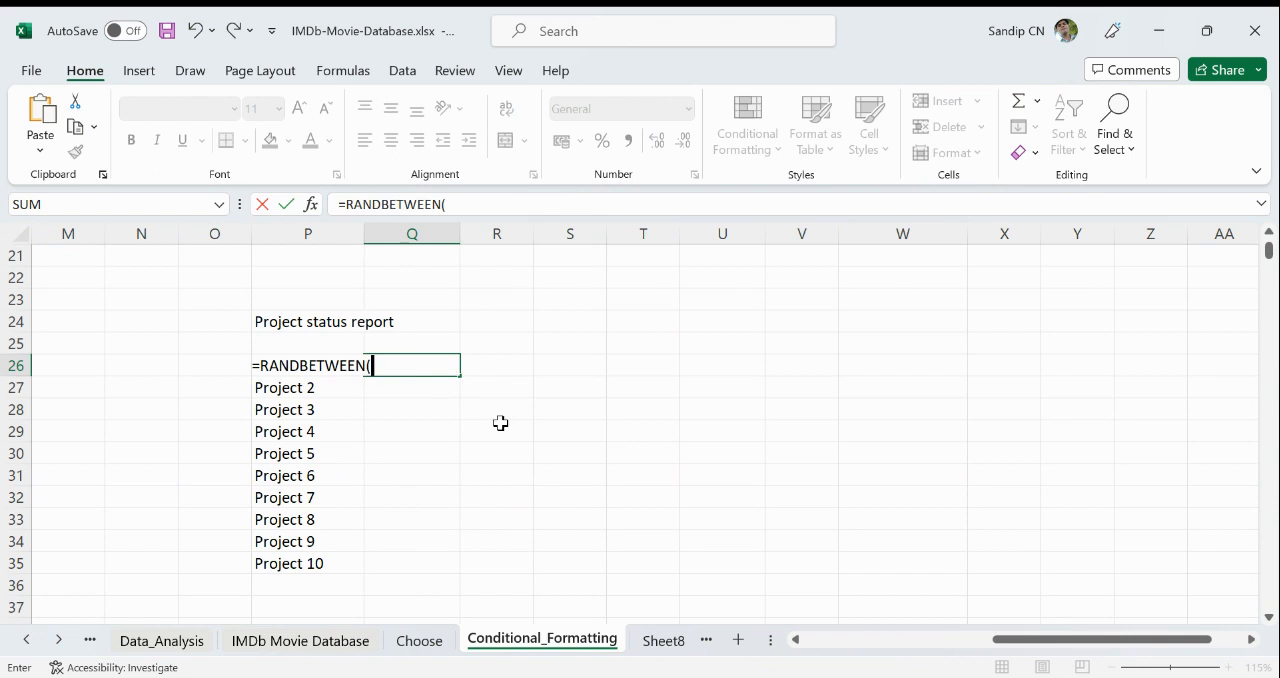
type("0,1)")
key("Return")
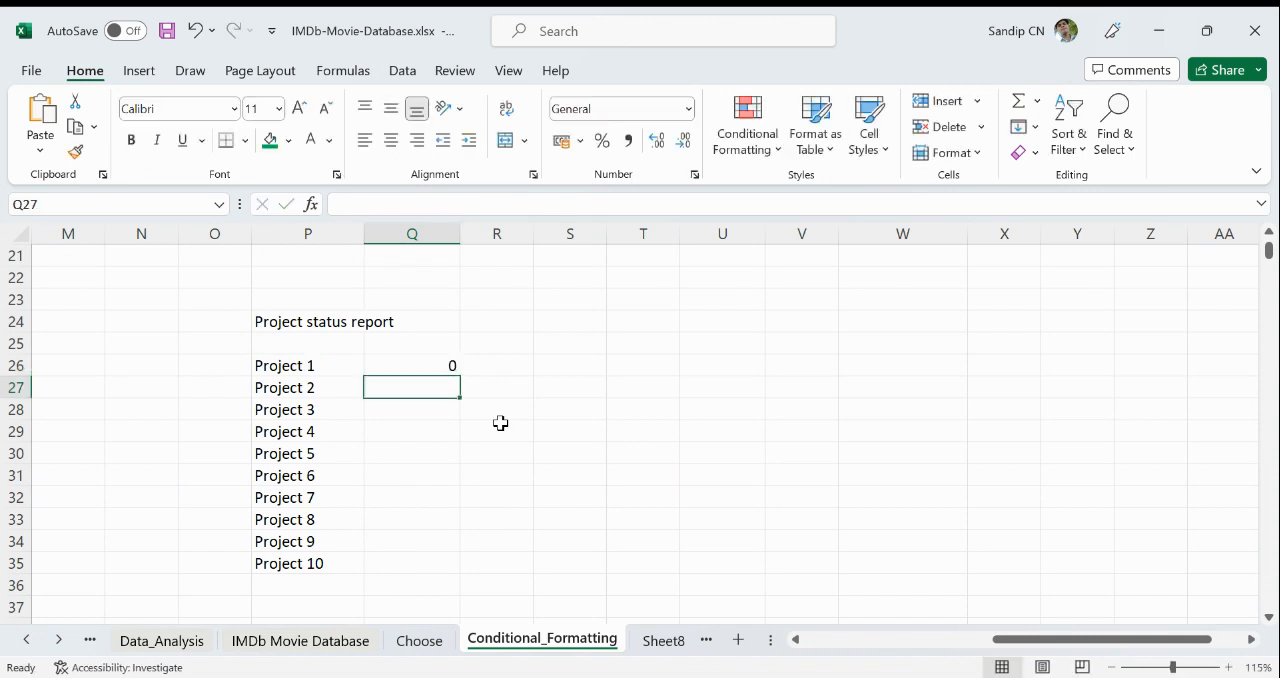
left_click(452, 366)
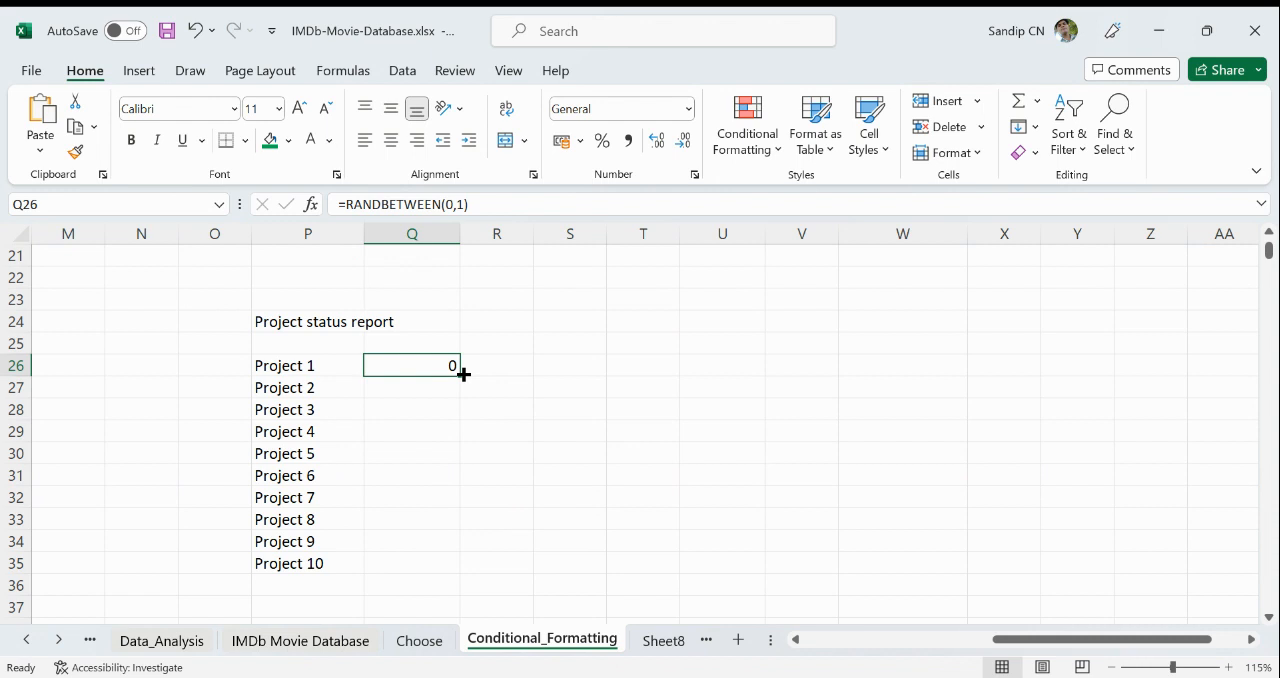
left_click_drag(463, 373, 438, 573)
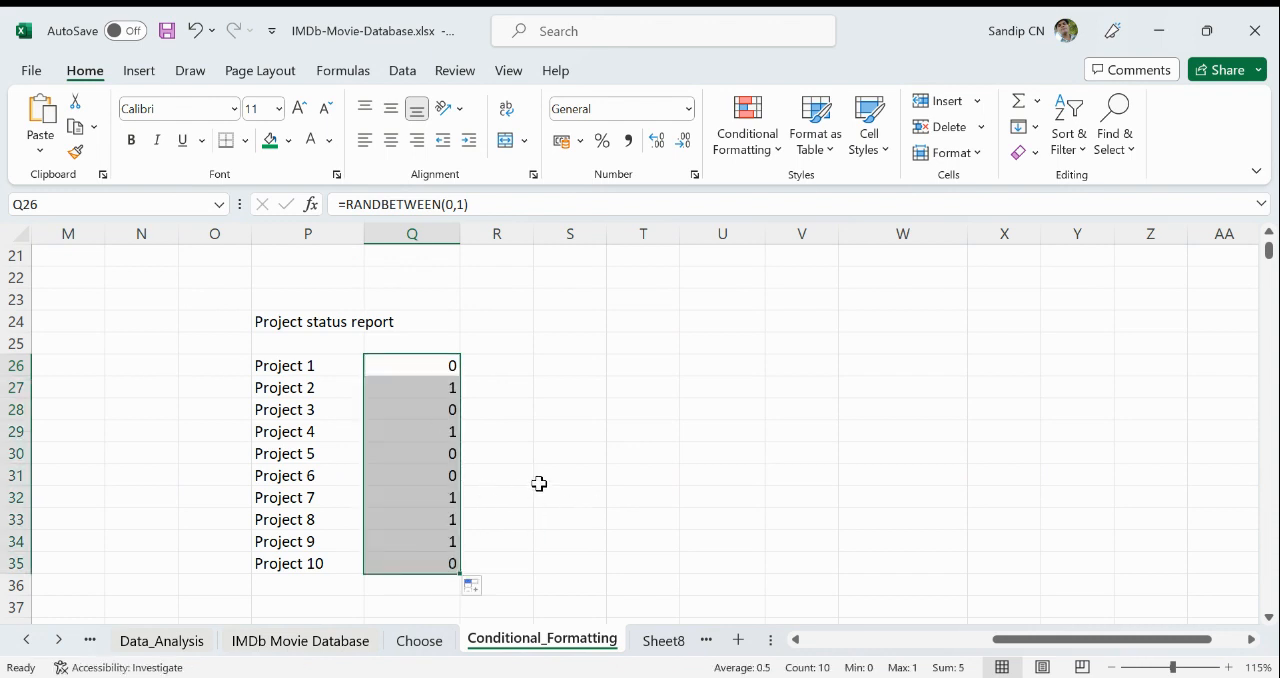
left_click(540, 476)
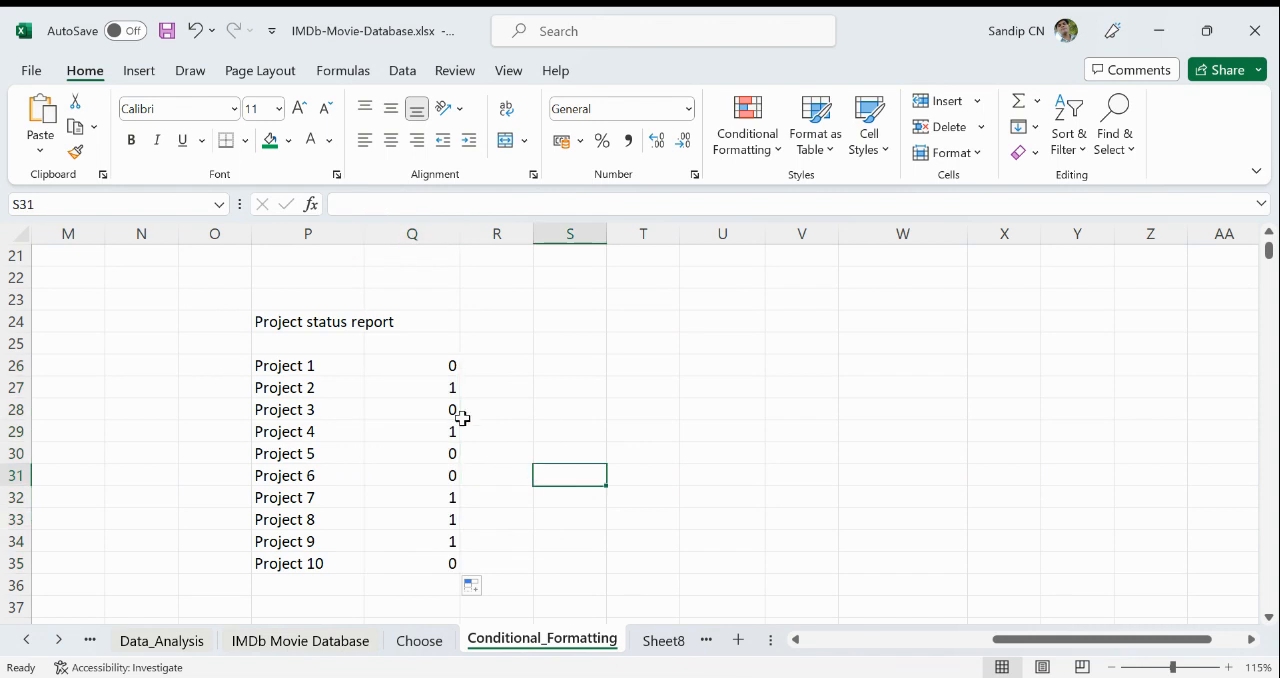
- Clear the random values from Q26:Q35
left_click_drag(429, 360, 436, 560)
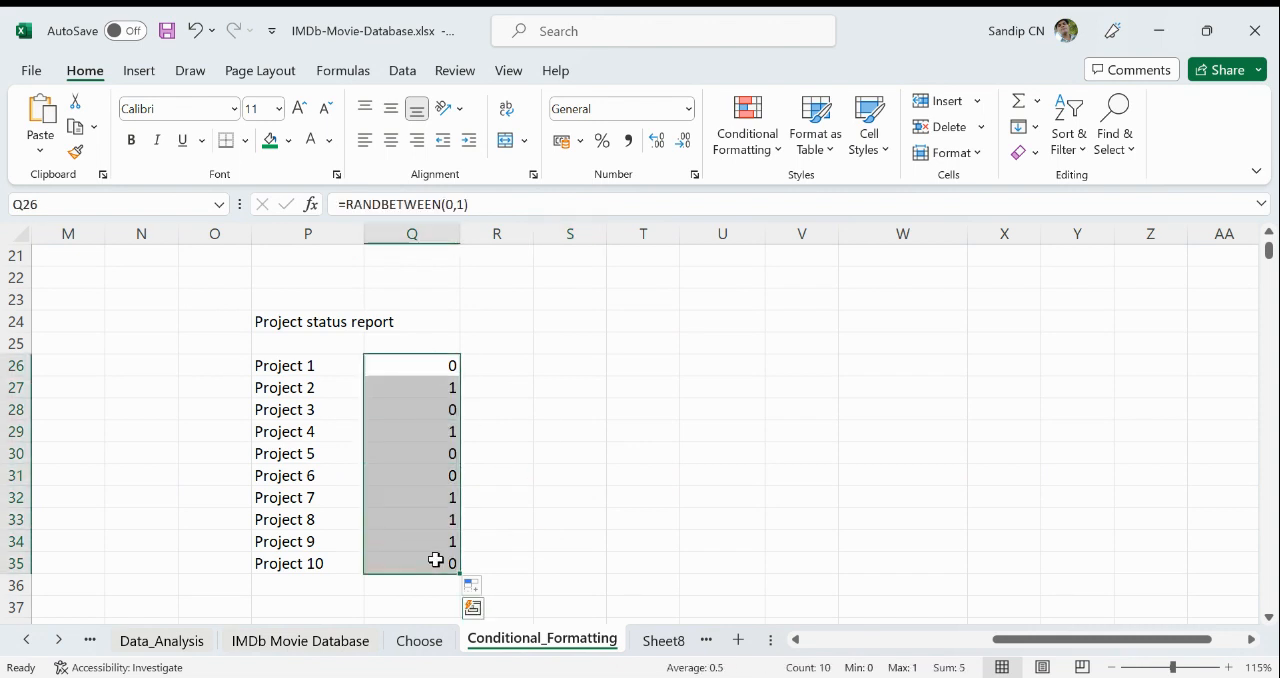
key("Delete")
- Enter the status values 1, 0.9, 0.7, 0.5 and 0.4 for Projects 1 to 5 in Q26:Q30
left_click(430, 368)
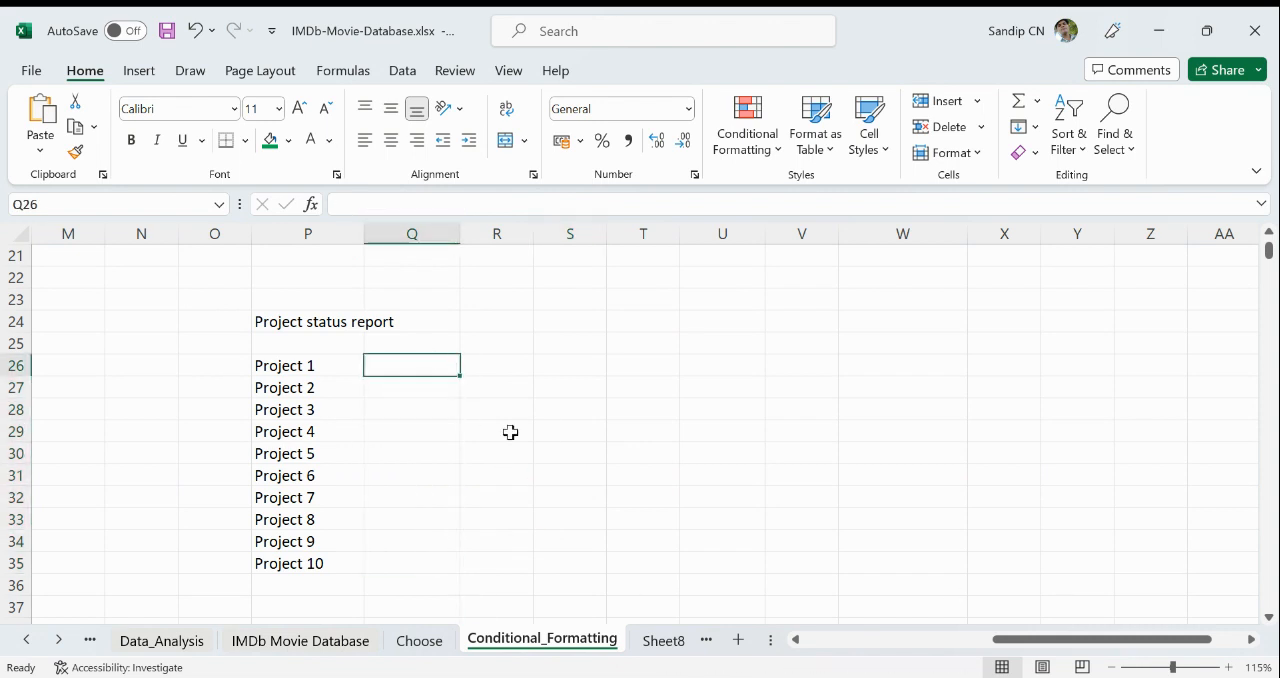
type("1")
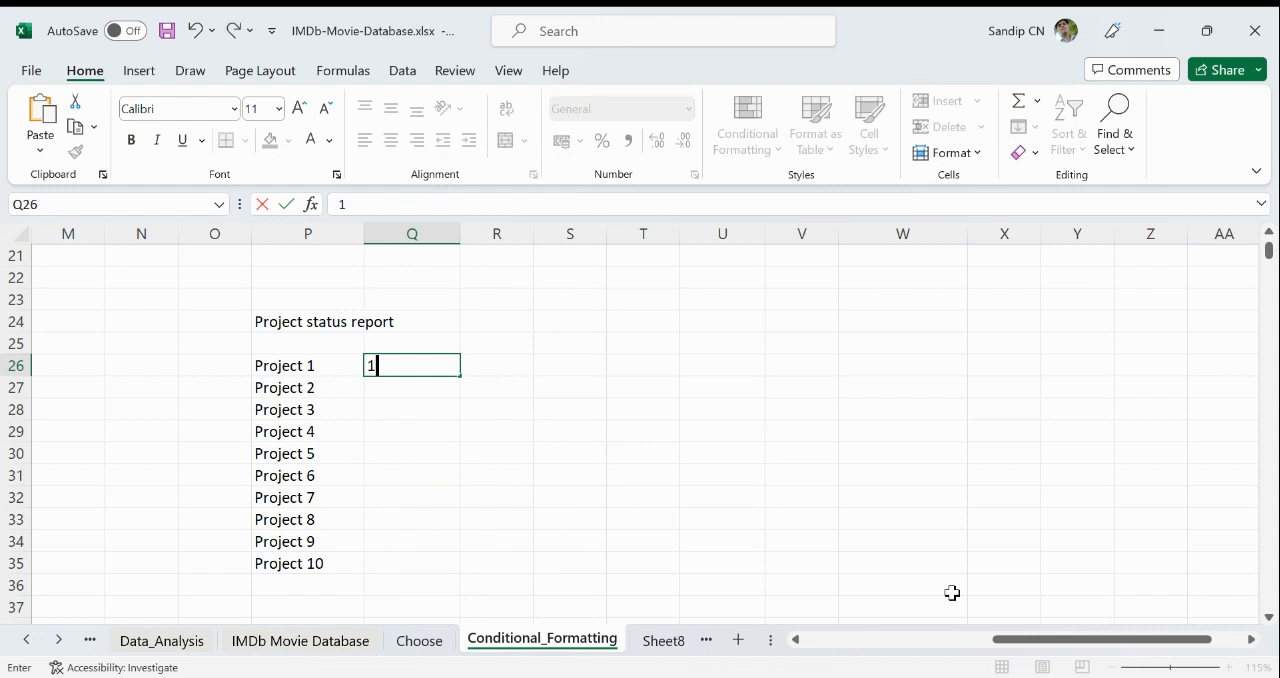
key("Return")
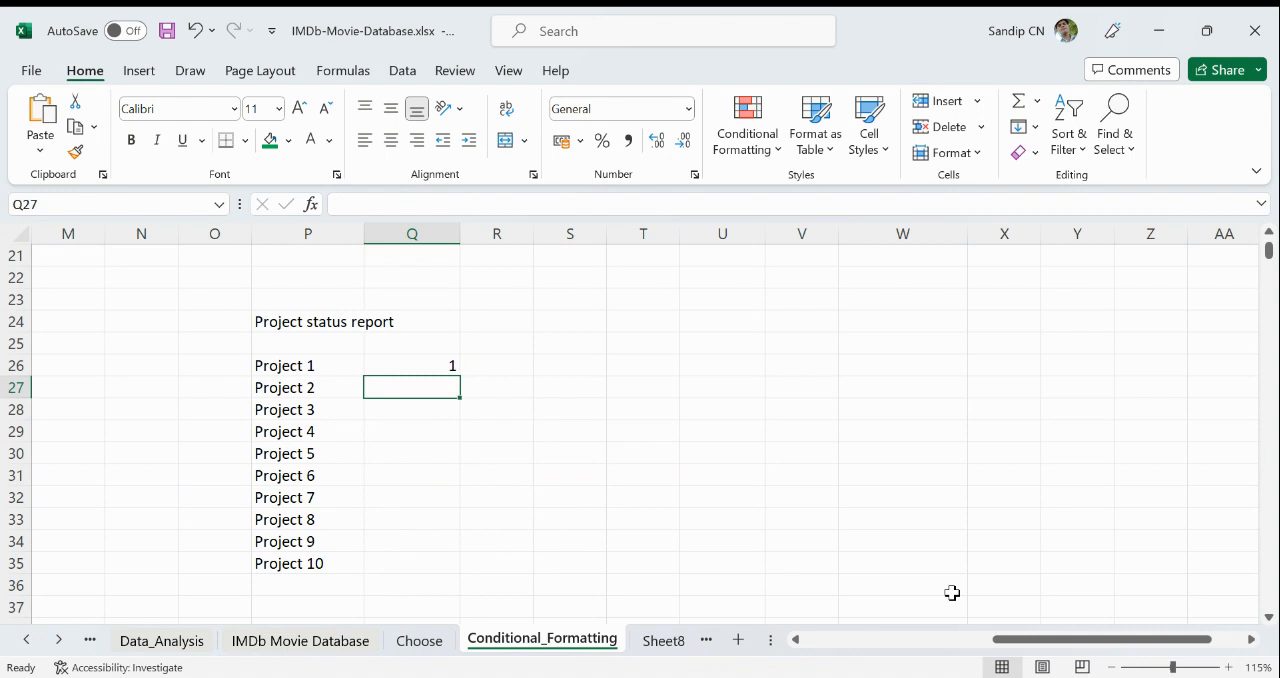
type(".9")
key("Return")
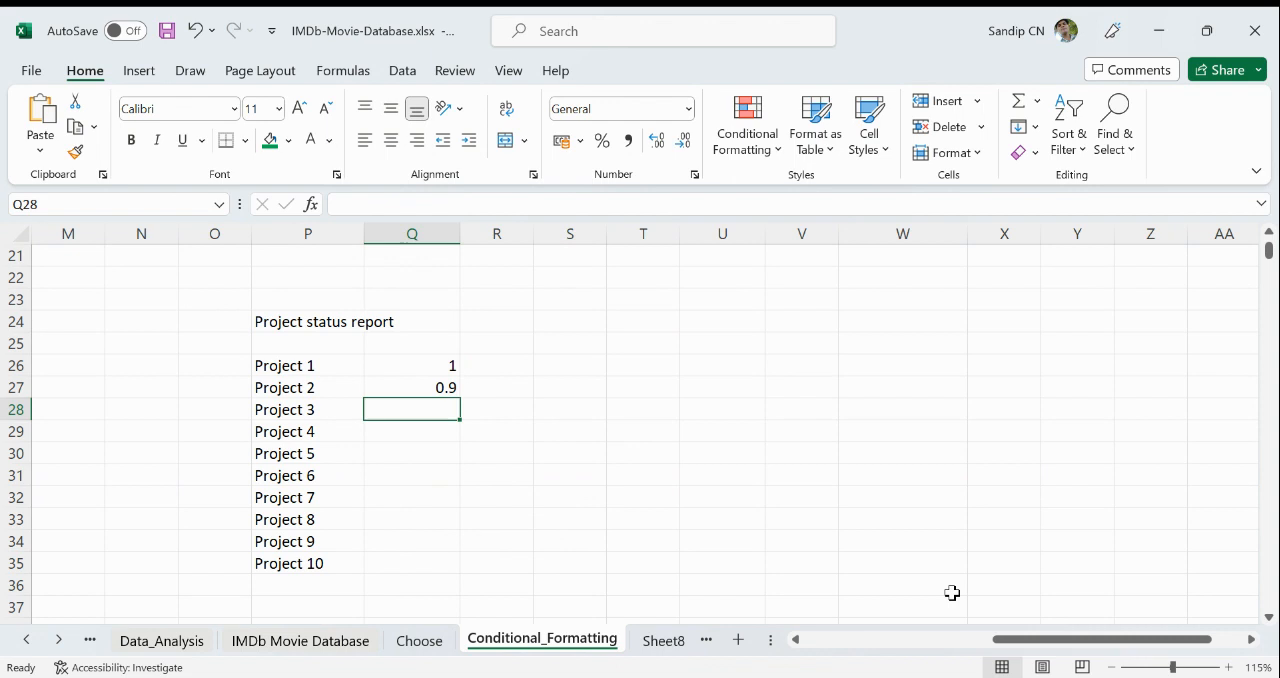
type(".7")
key("Return")
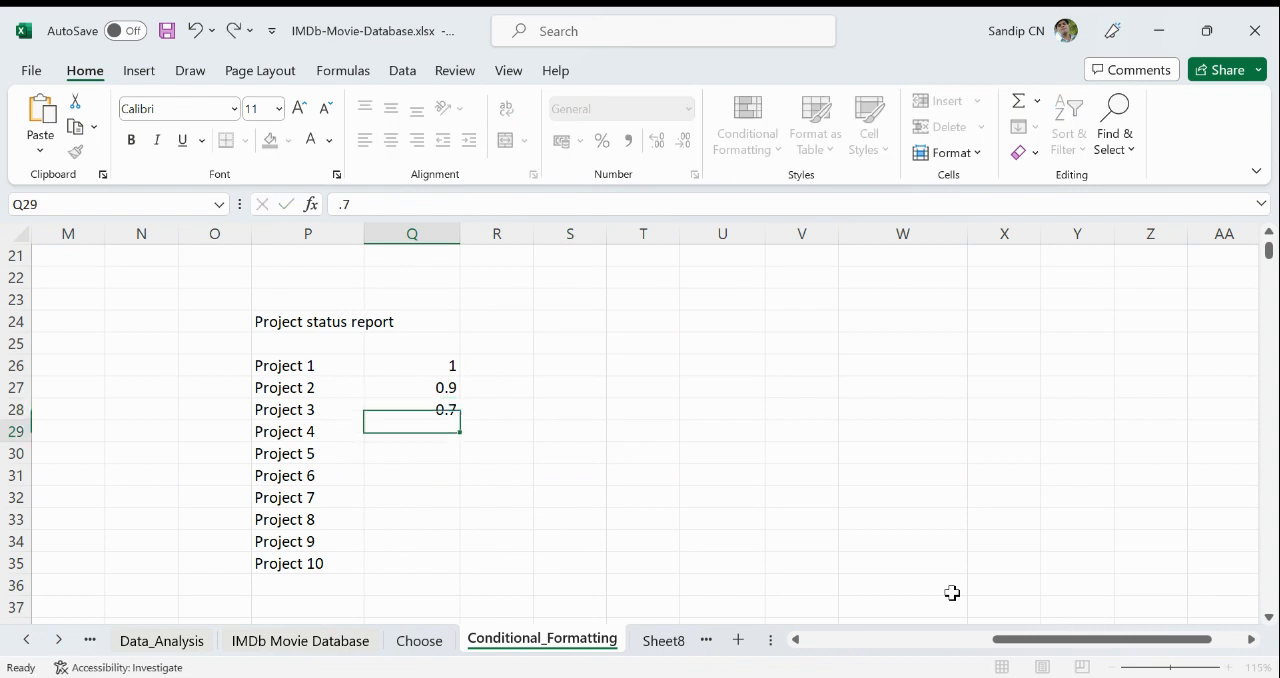
type(".5")
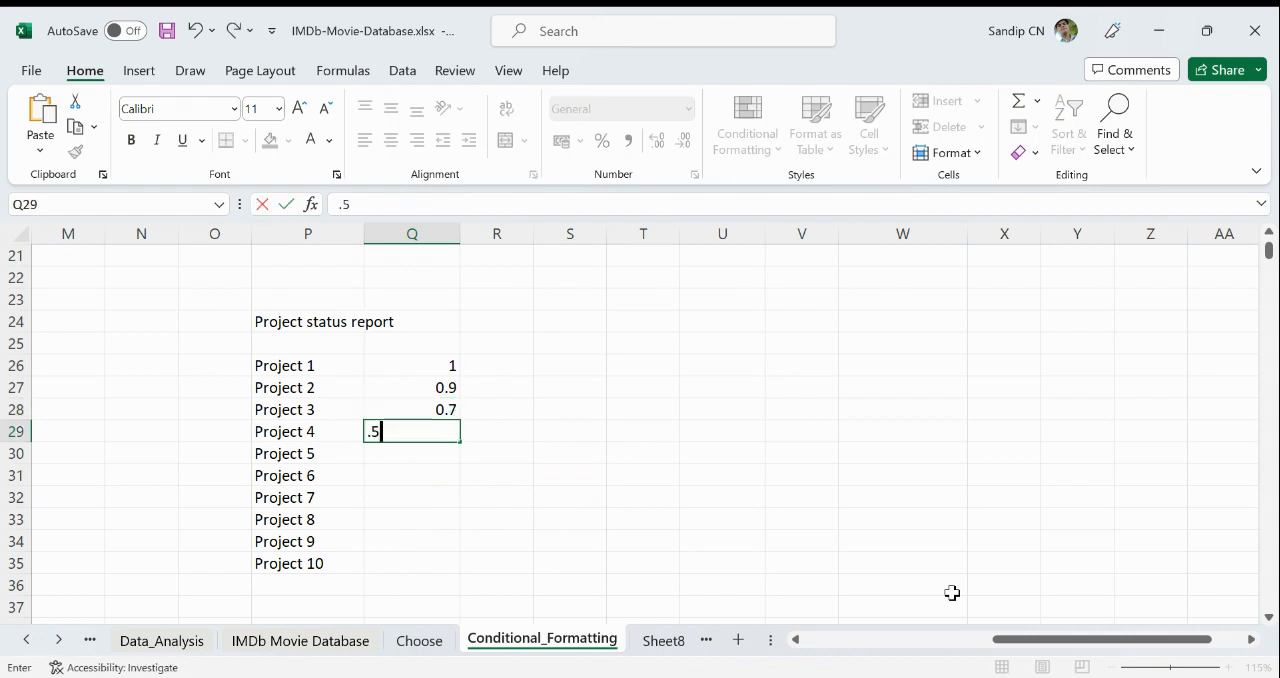
key("Return")
type(".")
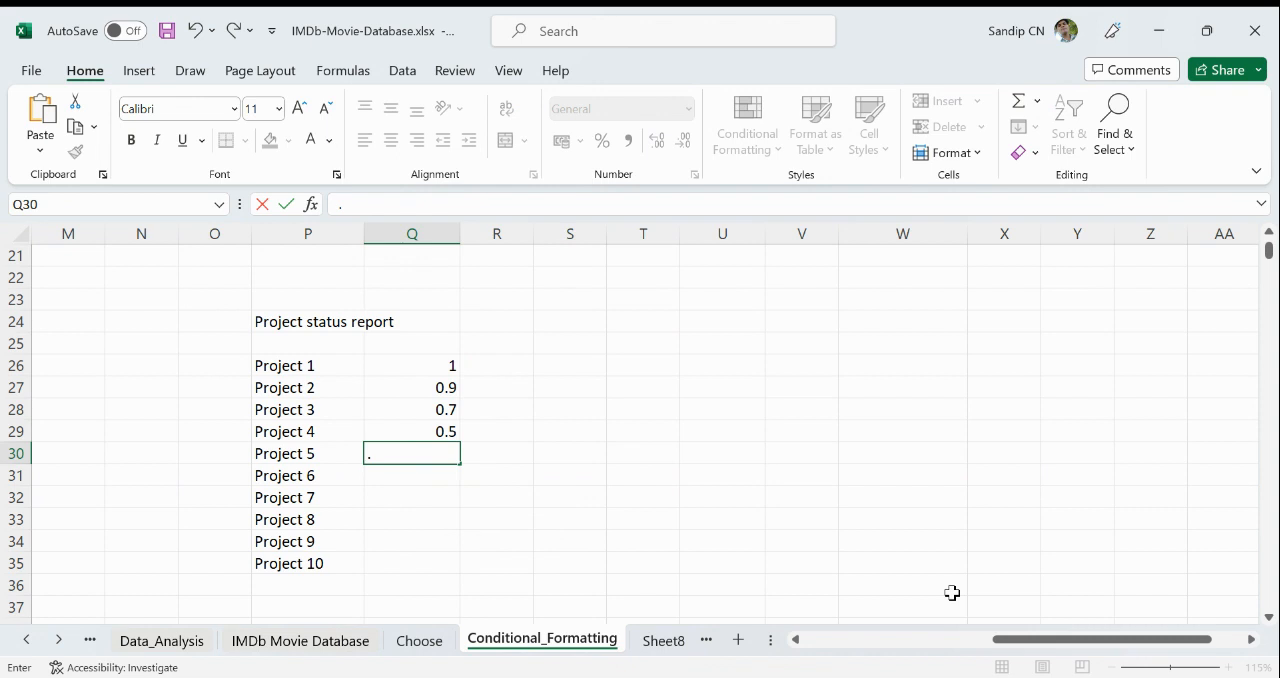
type("4")
key("Return")
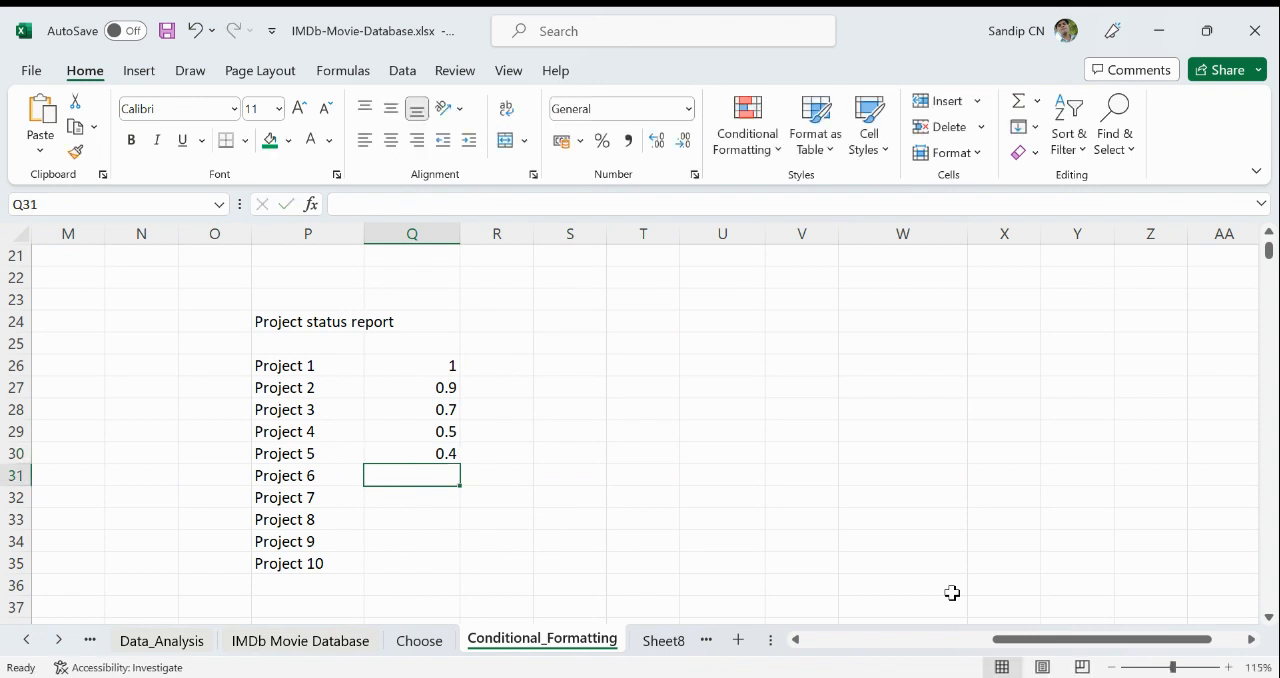
- Enter the status values 1, 0, 0.8, 0.3 and 1 for Projects 6 to 10 in Q31:Q35
type("1")
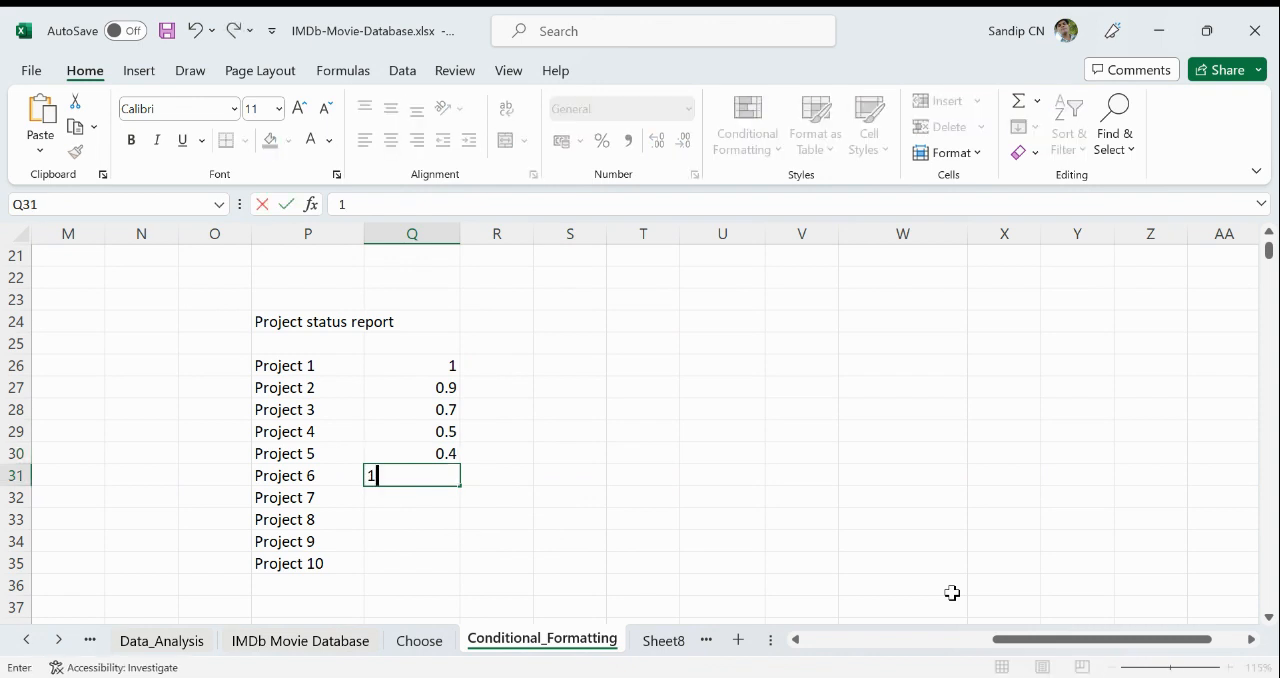
key("Return")
type("0")
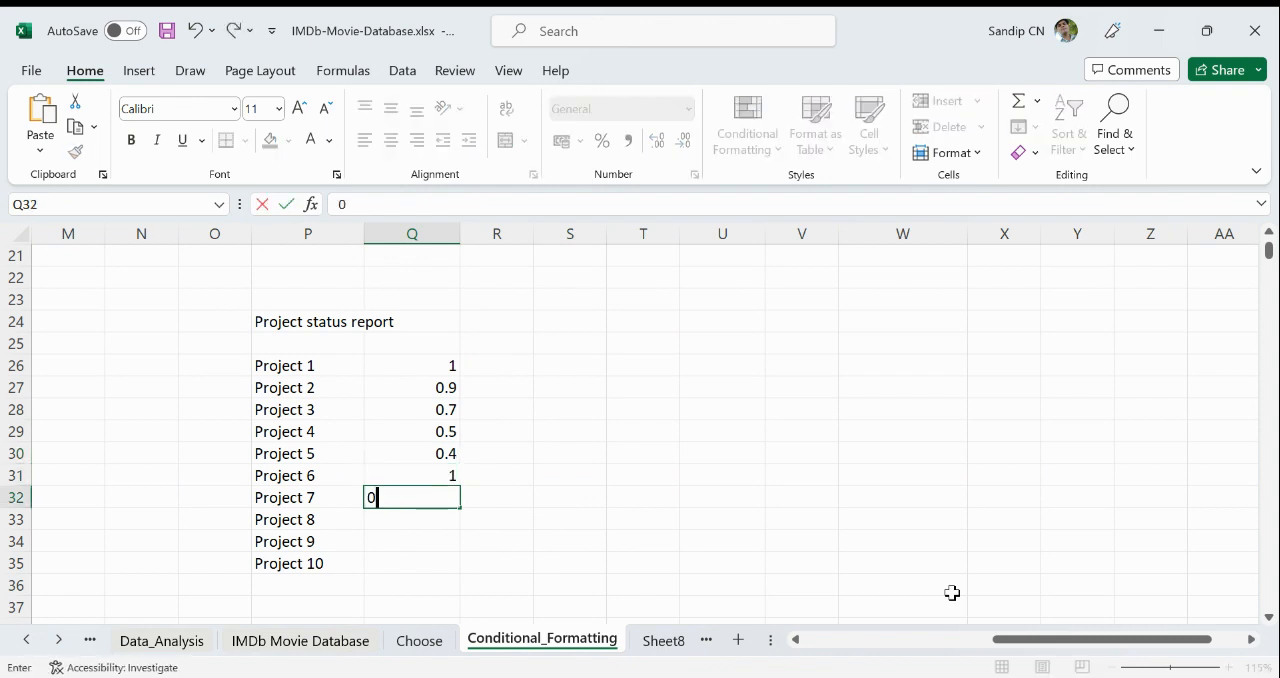
key("Return")
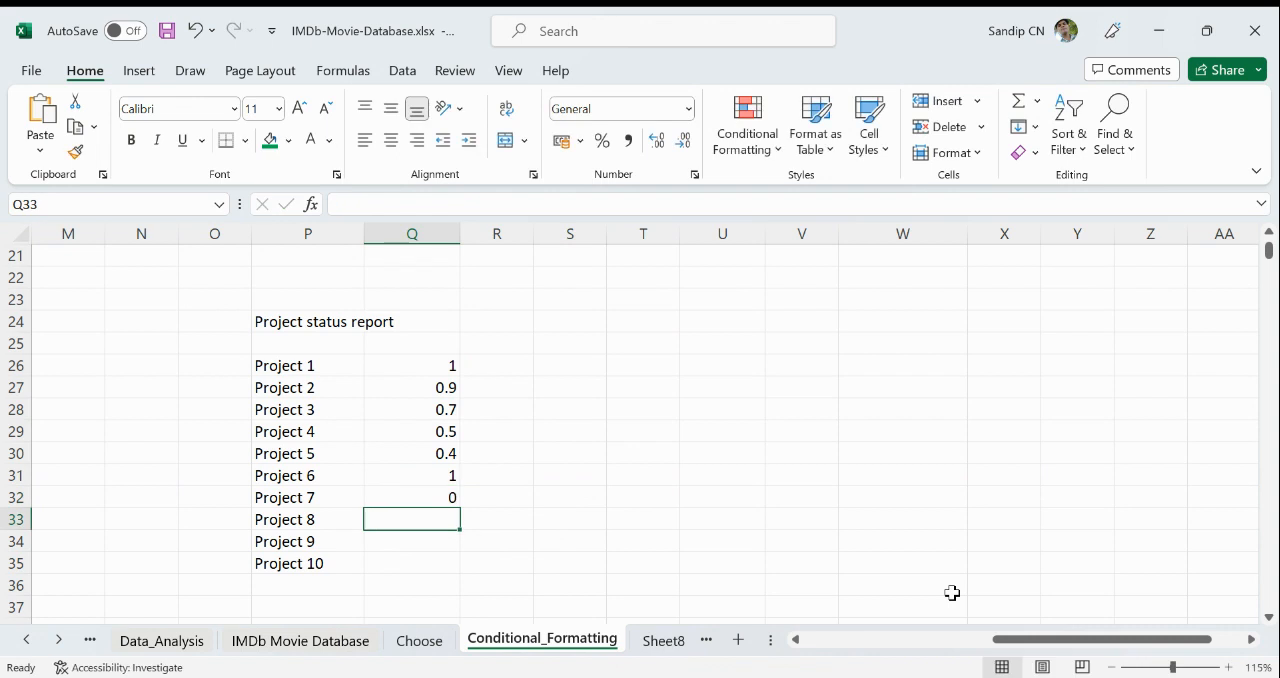
type(".8")
key("Return")
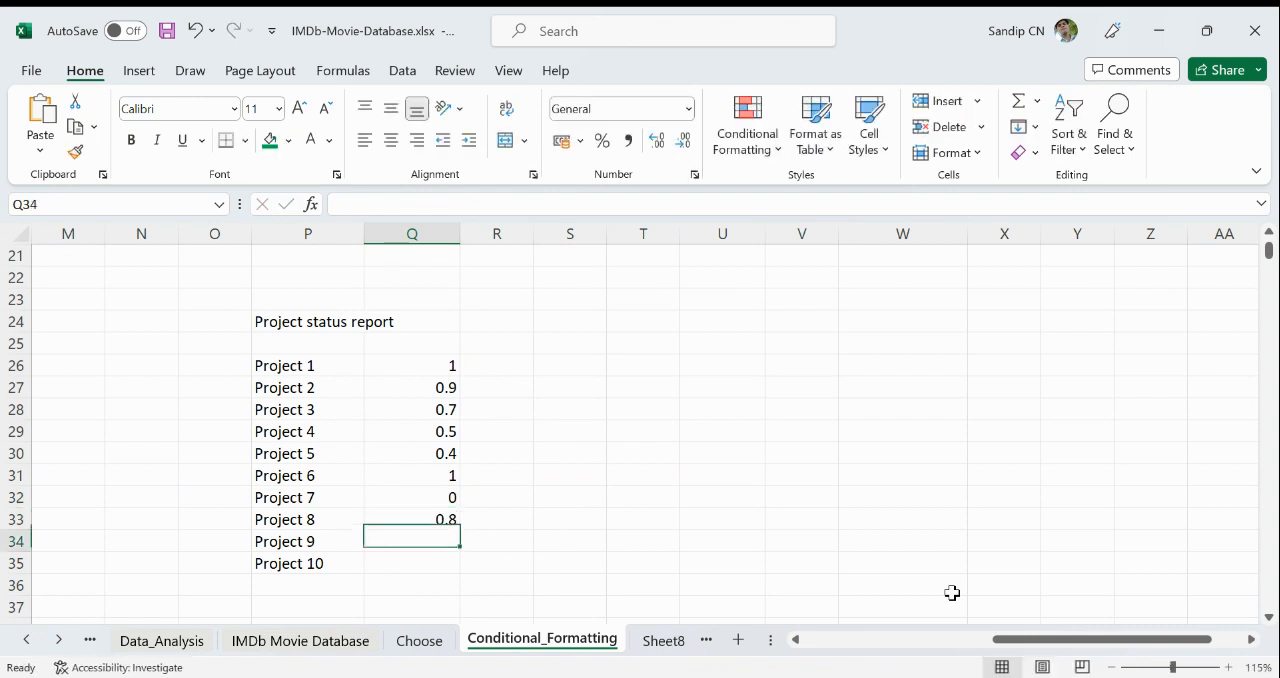
type(".")
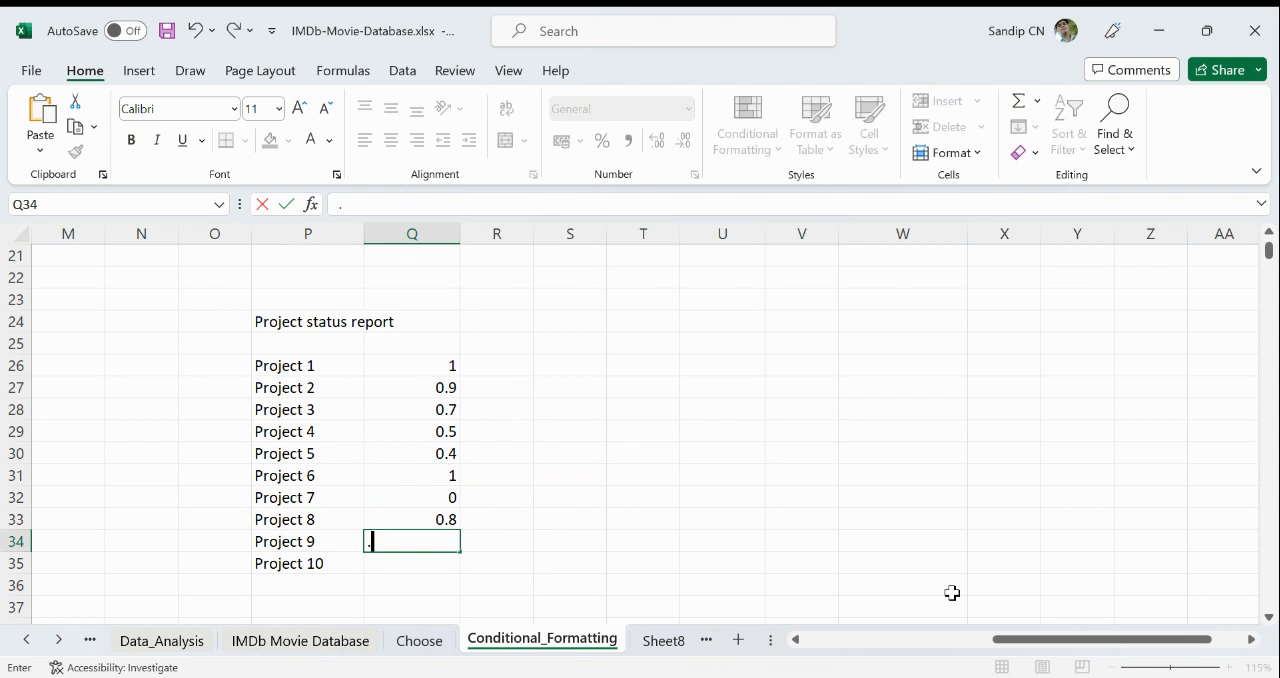
type("3")
key("Return")
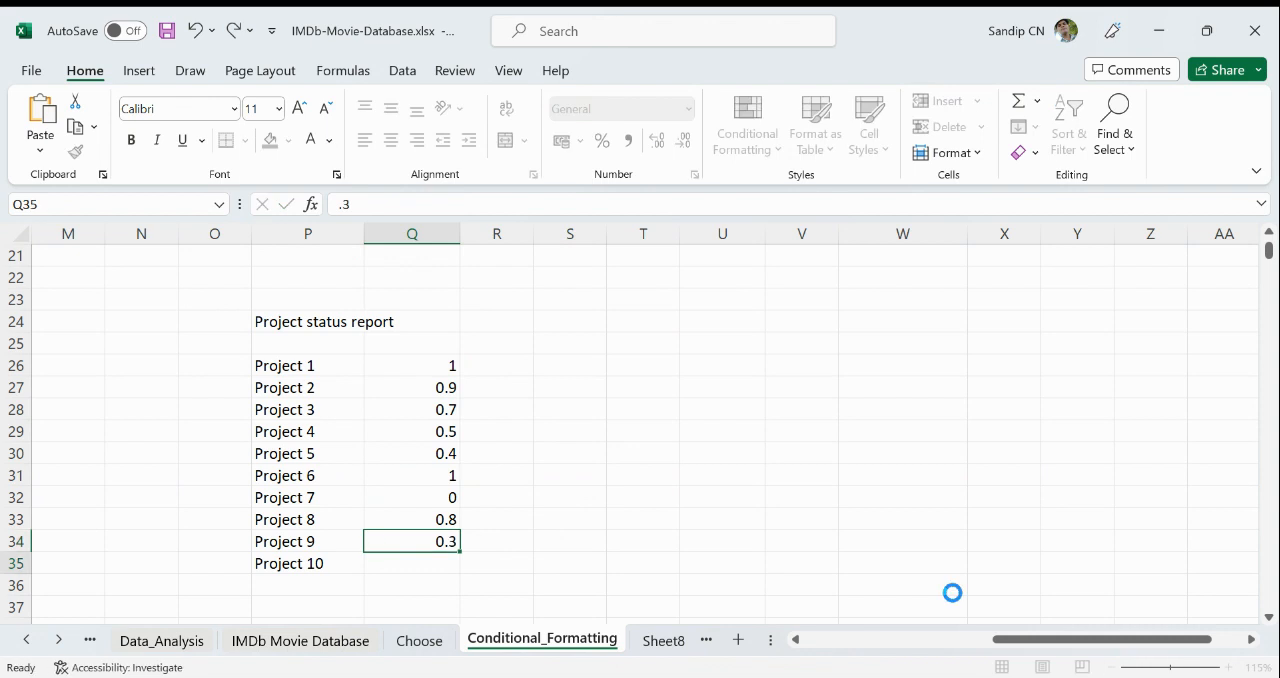
type("1")
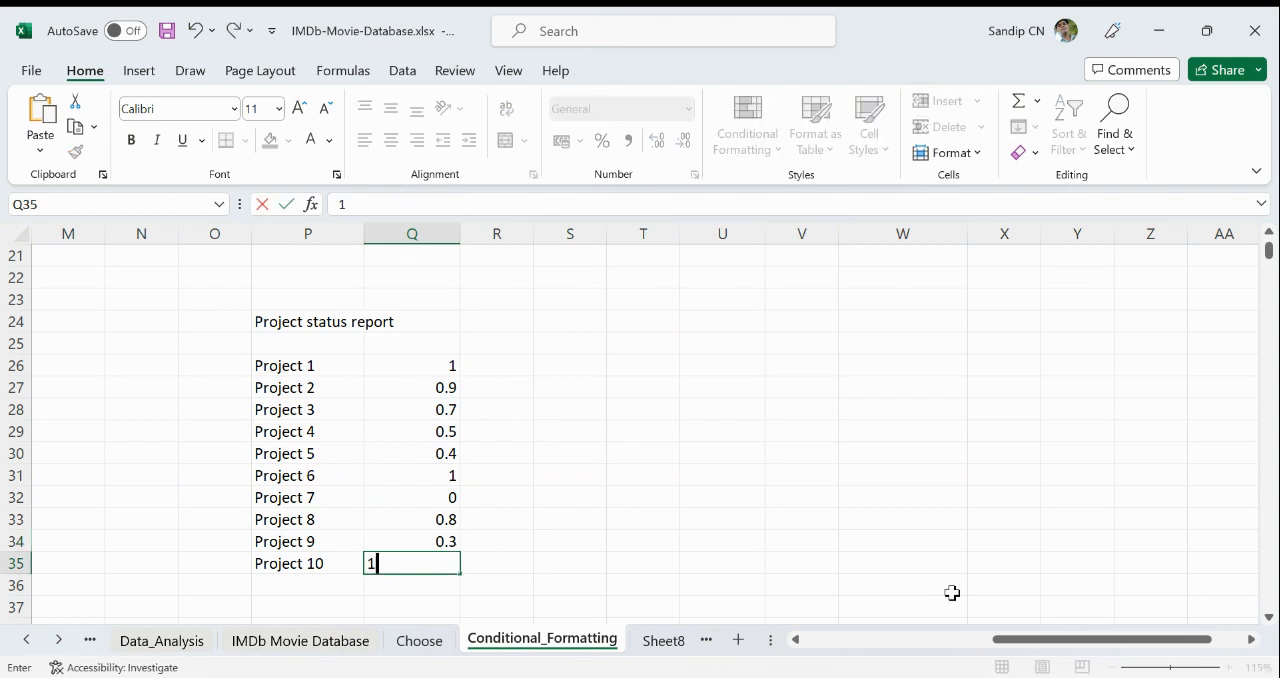
key("Return")
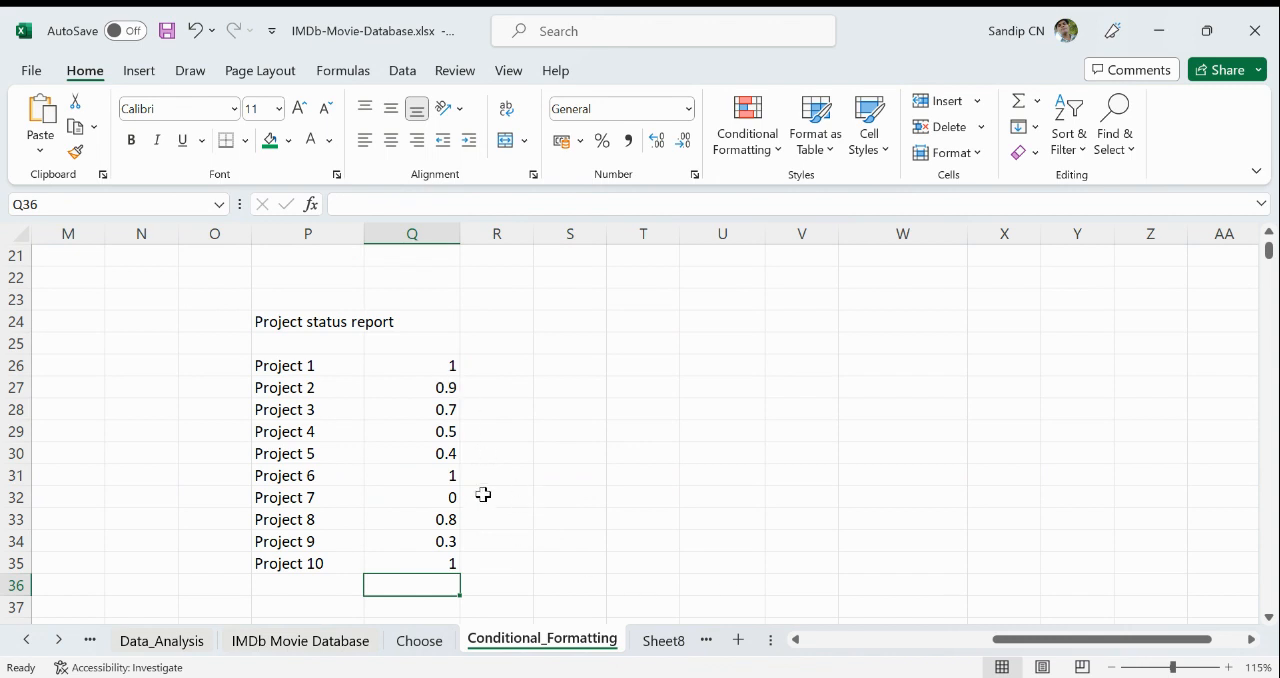
- Format the project completion values in Q26:Q35 as percentages
left_click_drag(423, 366, 423, 561)
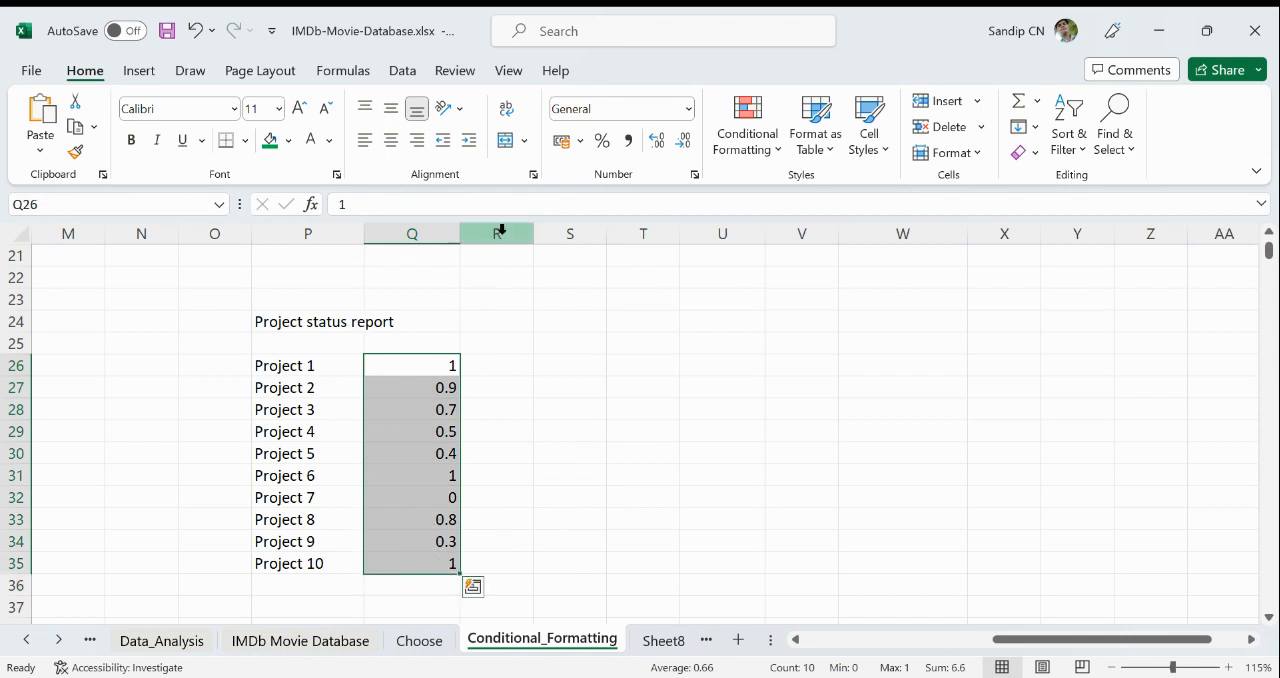
left_click(603, 142)
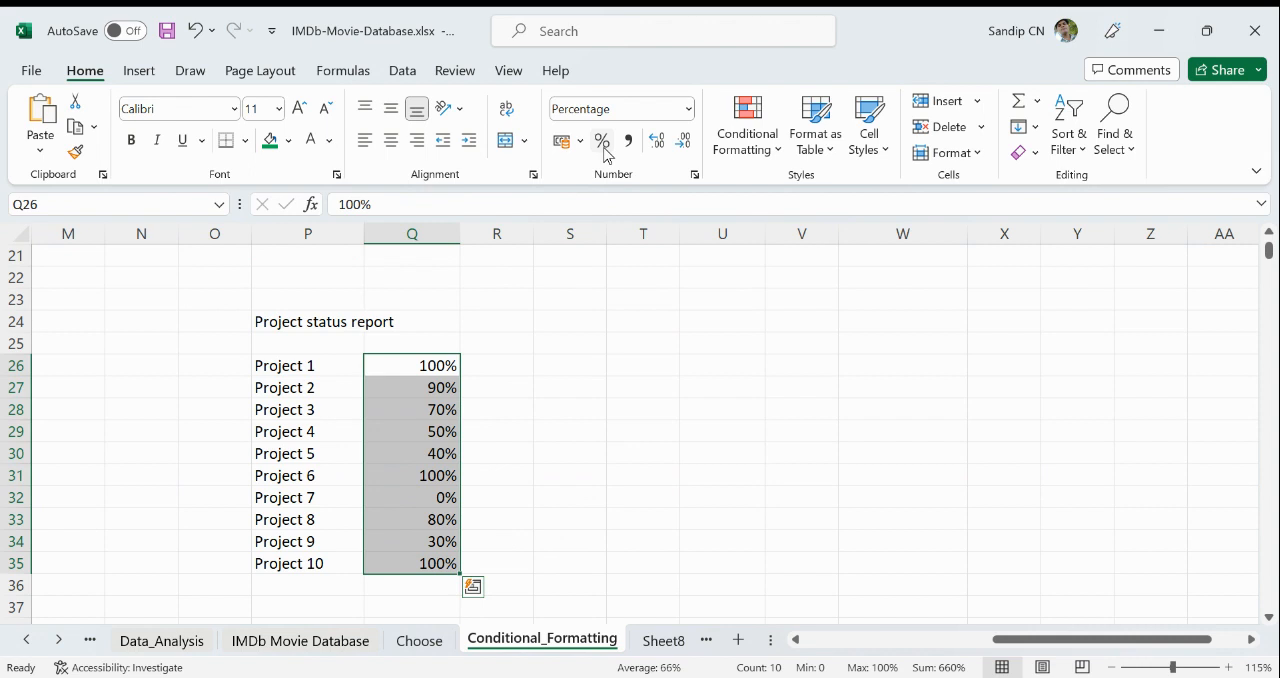
left_click(804, 442)
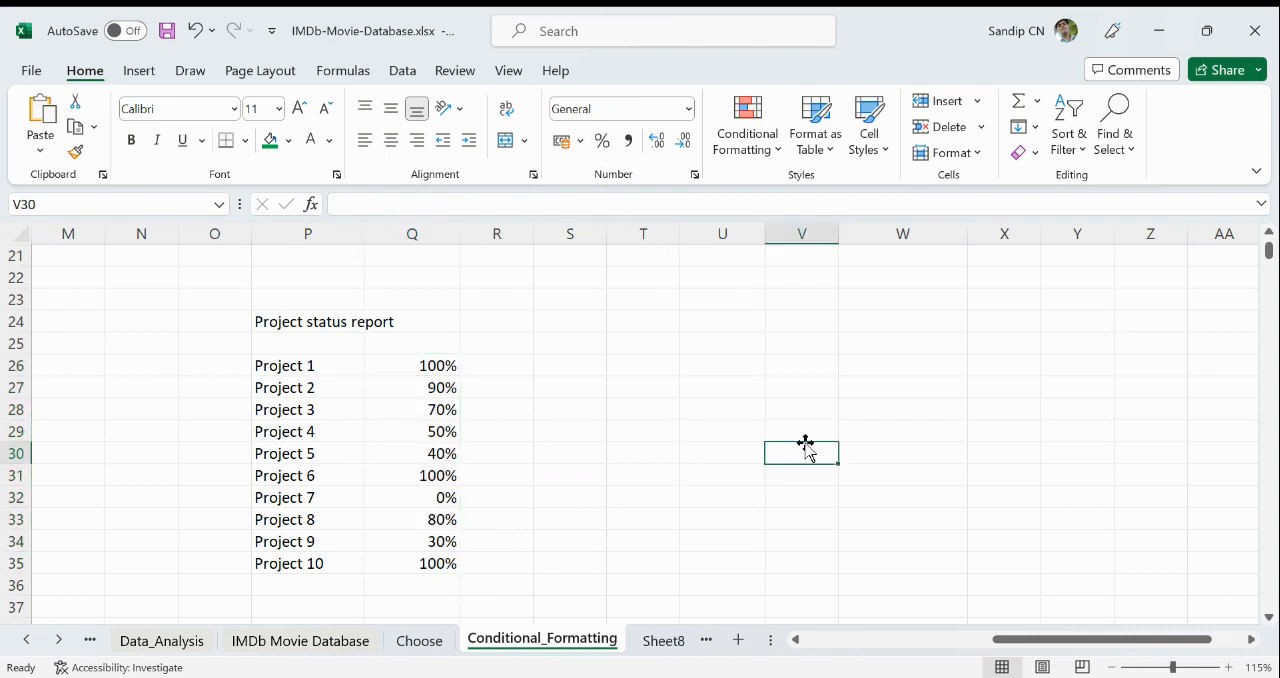
- Review the completion percentages of the individual projects in column Q
left_click(443, 366)
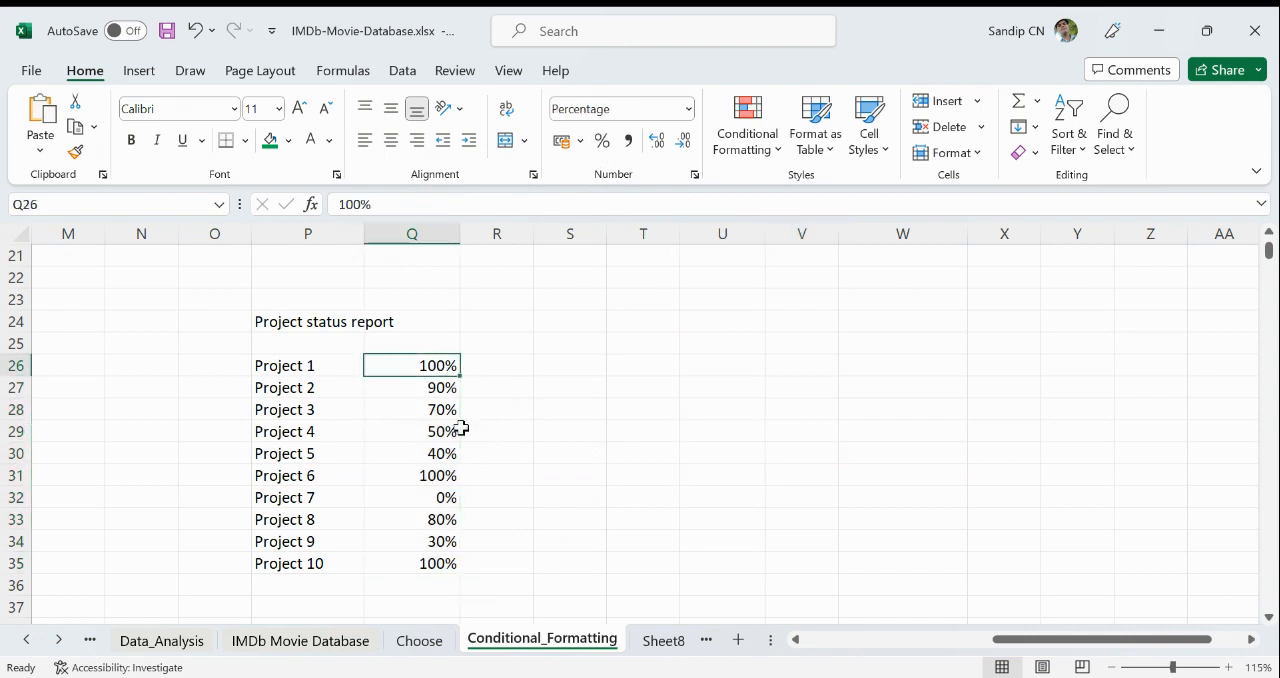
left_click(440, 390)
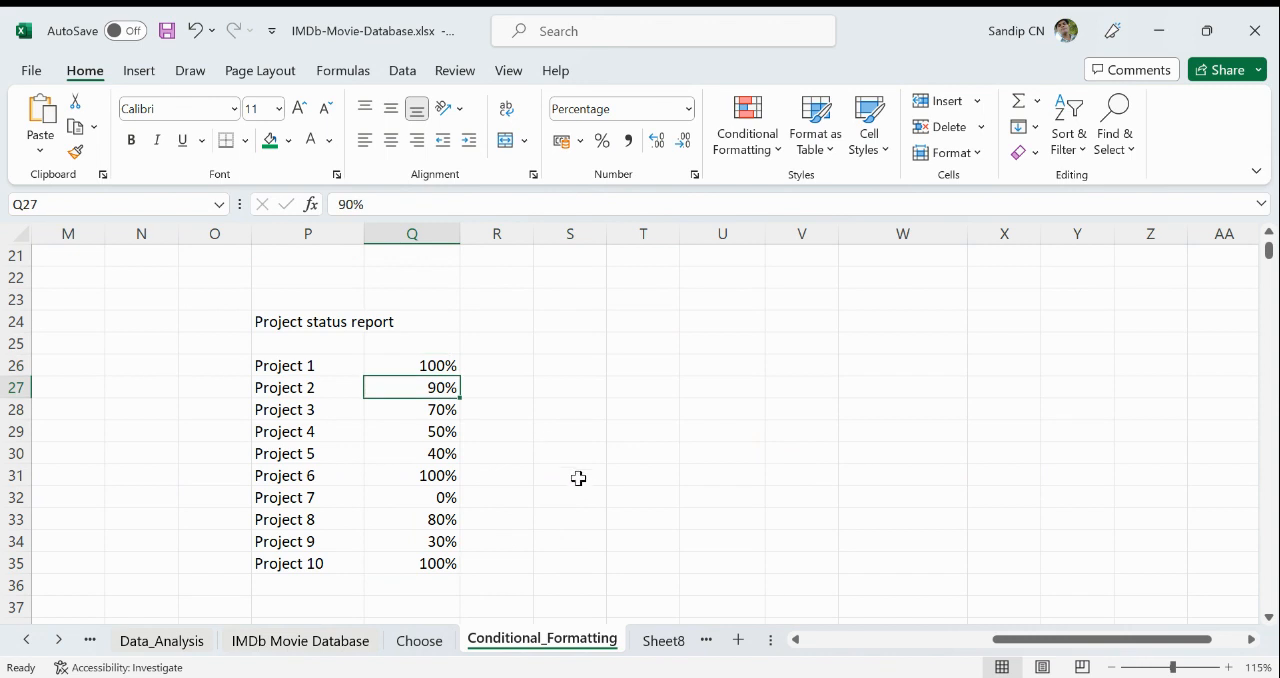
left_click(452, 410)
left_click(441, 430)
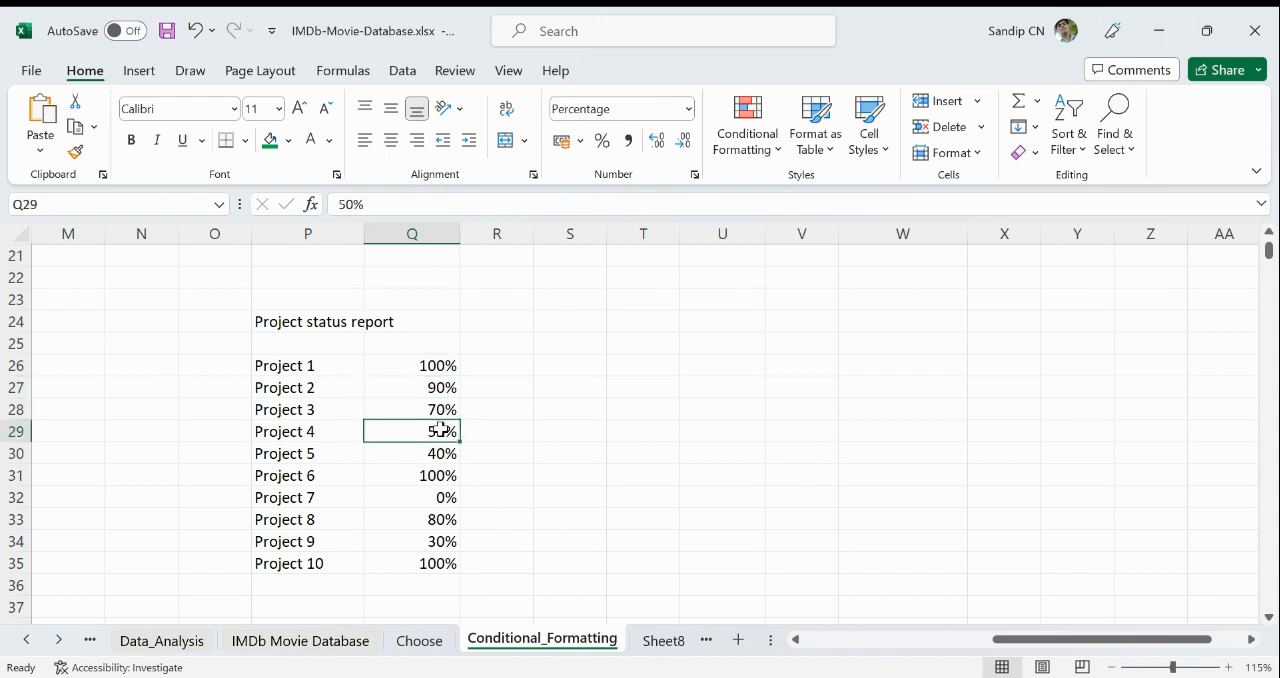
left_click(446, 453)
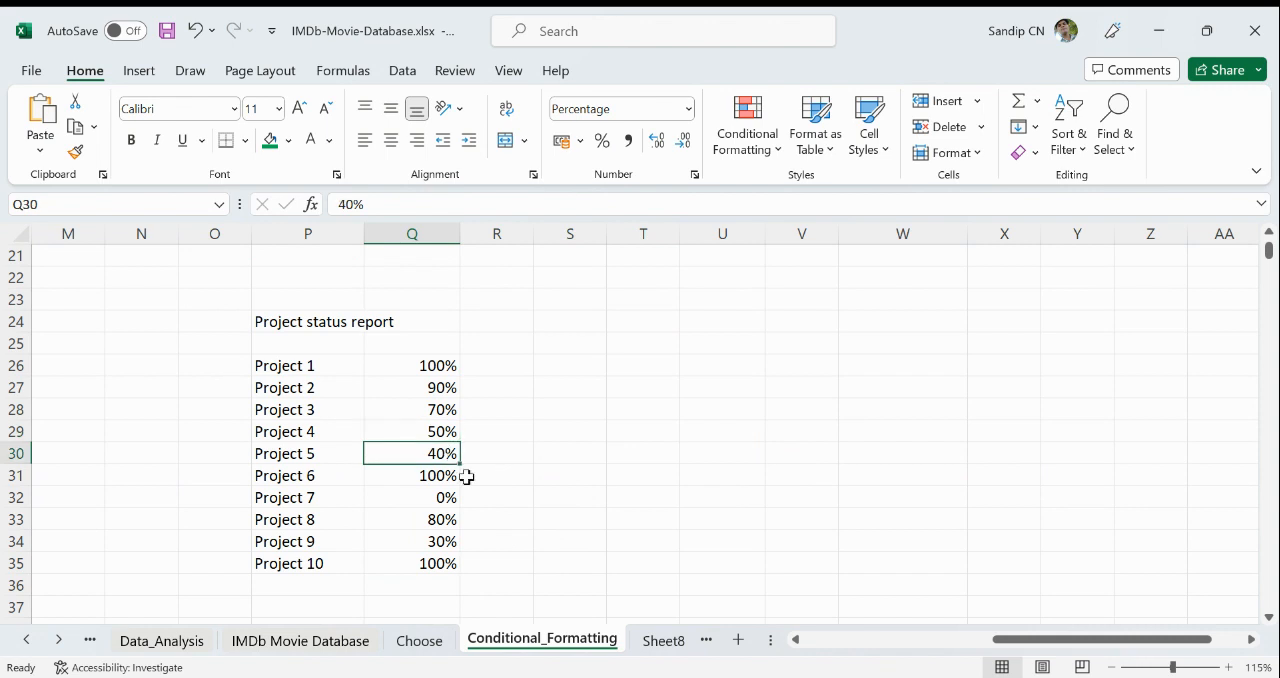
left_click(448, 500)
left_click(448, 523)
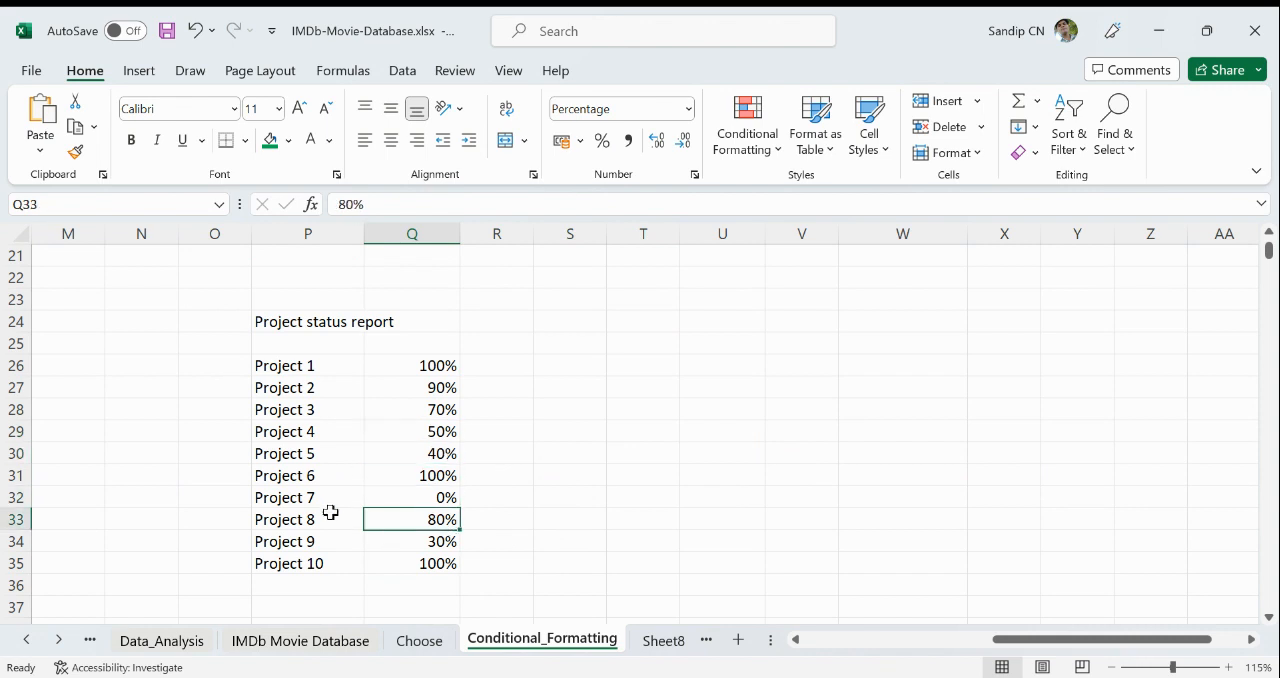
left_click(406, 497)
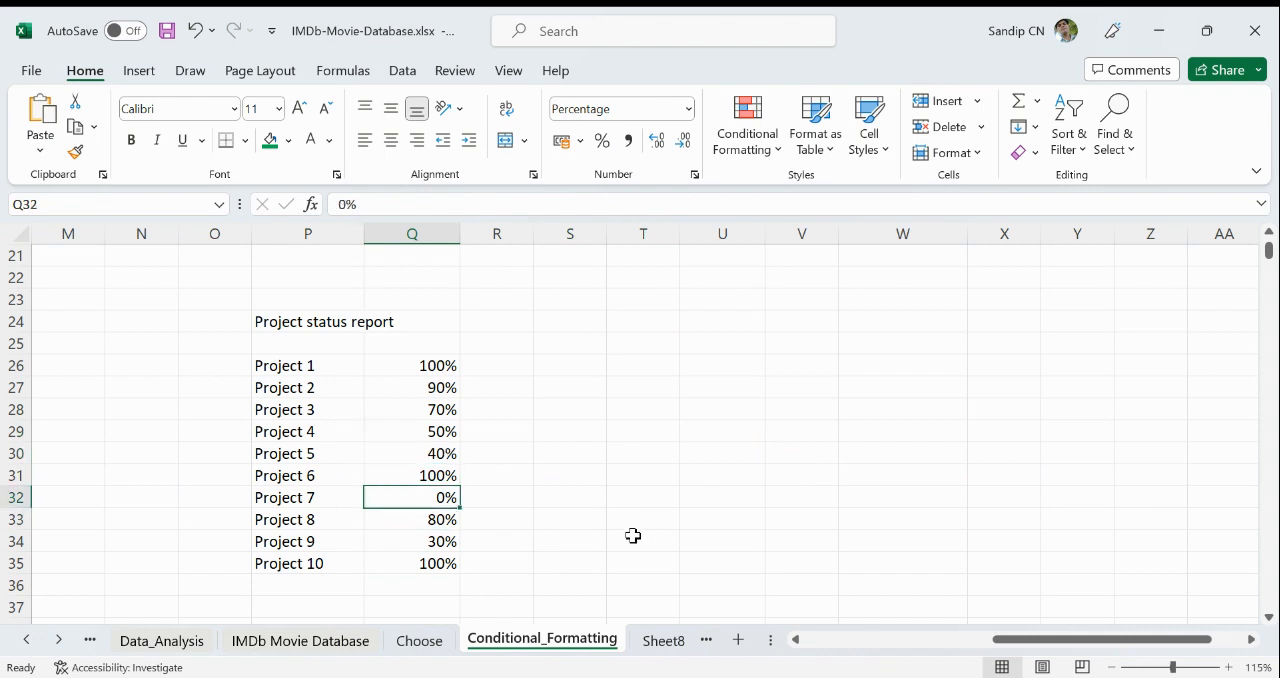
left_click(505, 460)
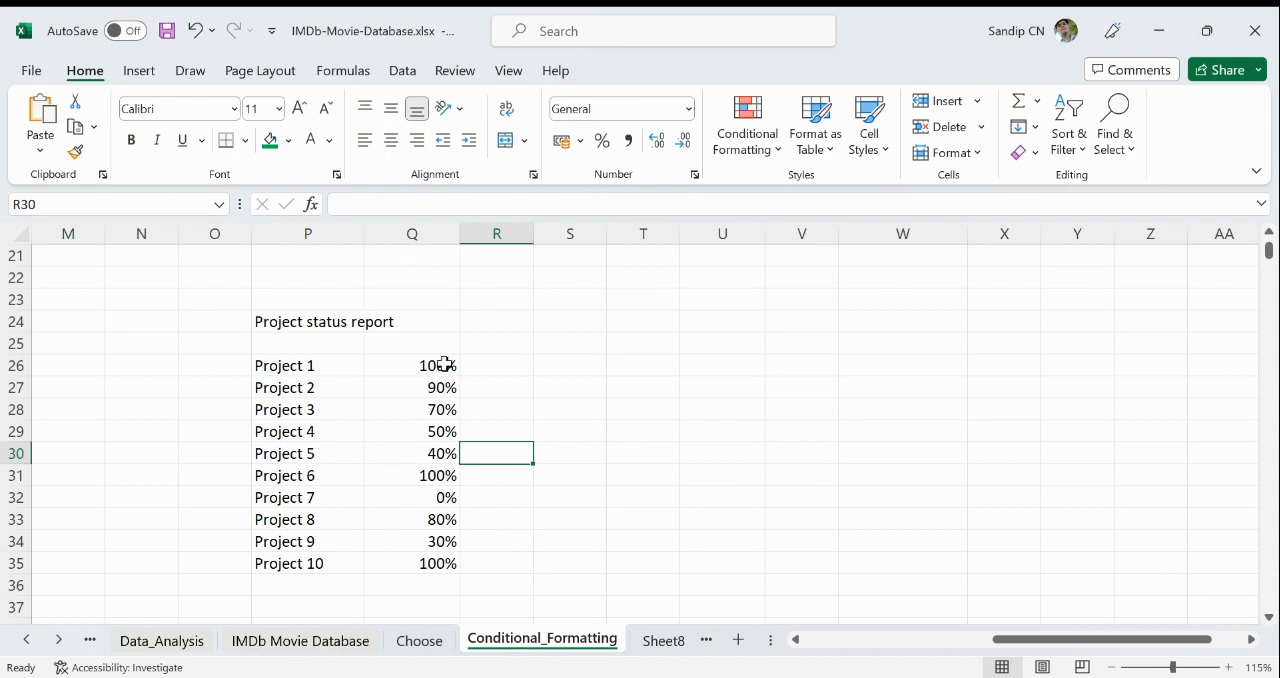
- Apply the directional icon set with three coloured arrows (green, yellow, red) to the percentages in Q26:Q35
left_click_drag(443, 365, 447, 556)
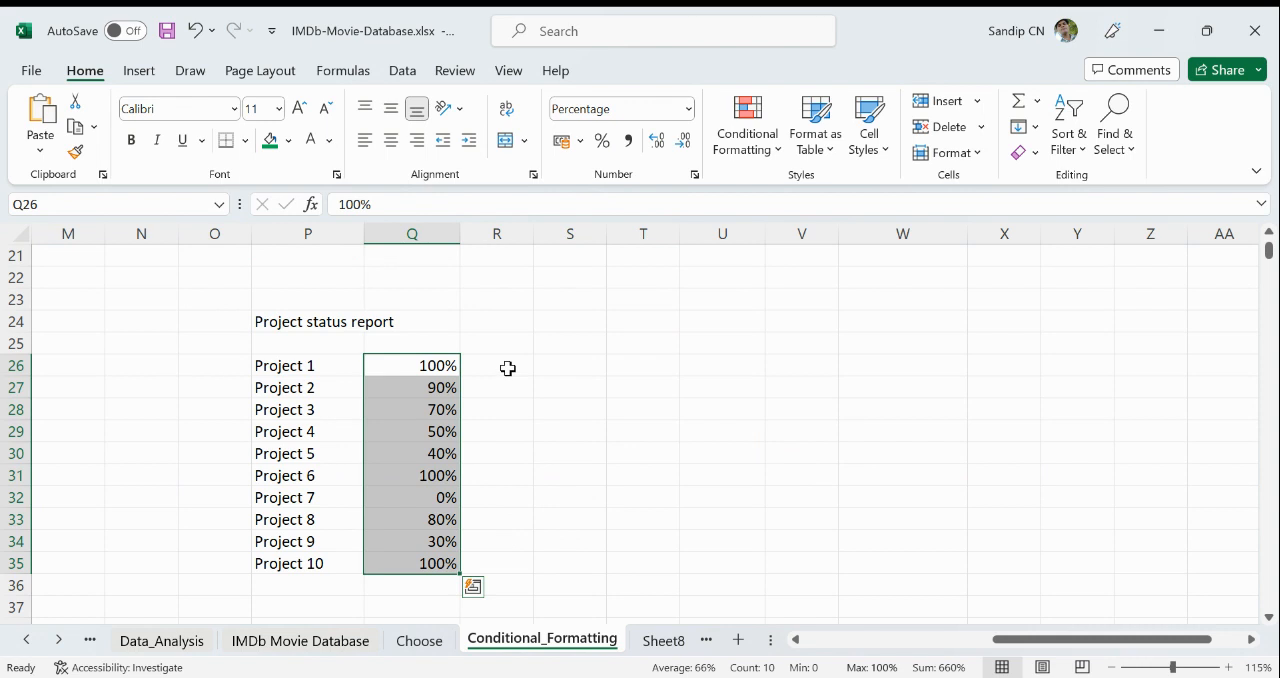
left_click_drag(423, 362, 430, 558)
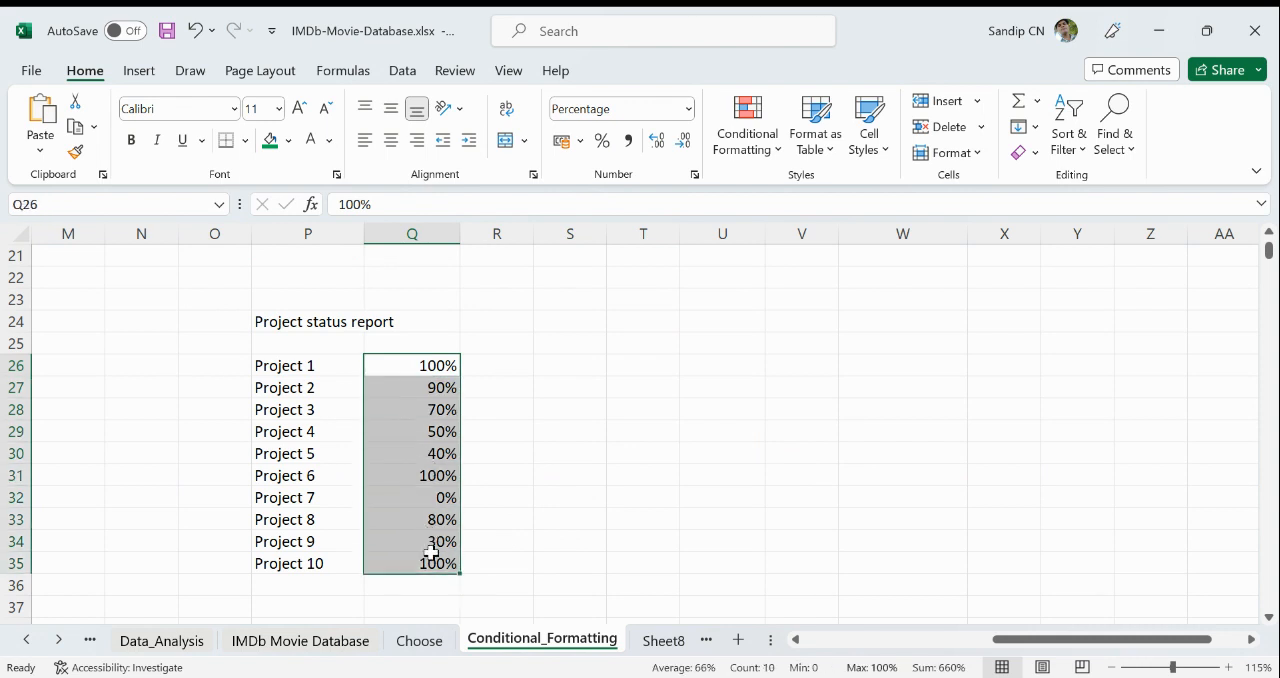
left_click(752, 163)
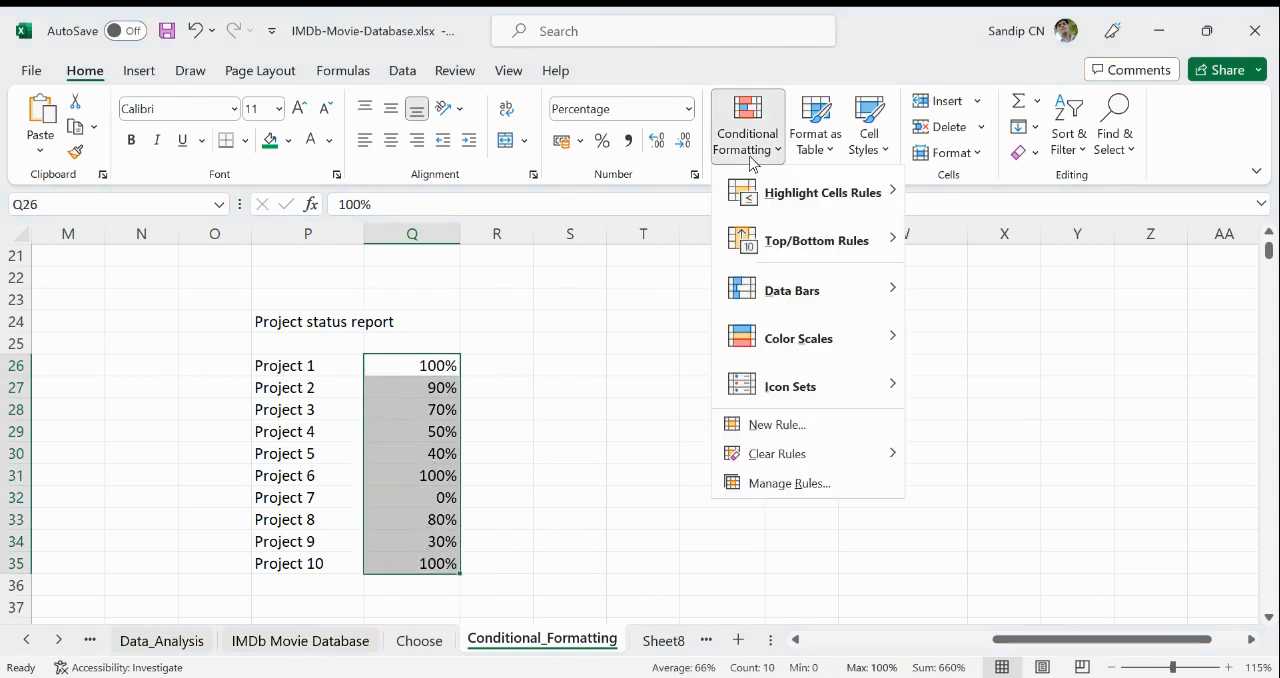
mouse_move(751, 208)
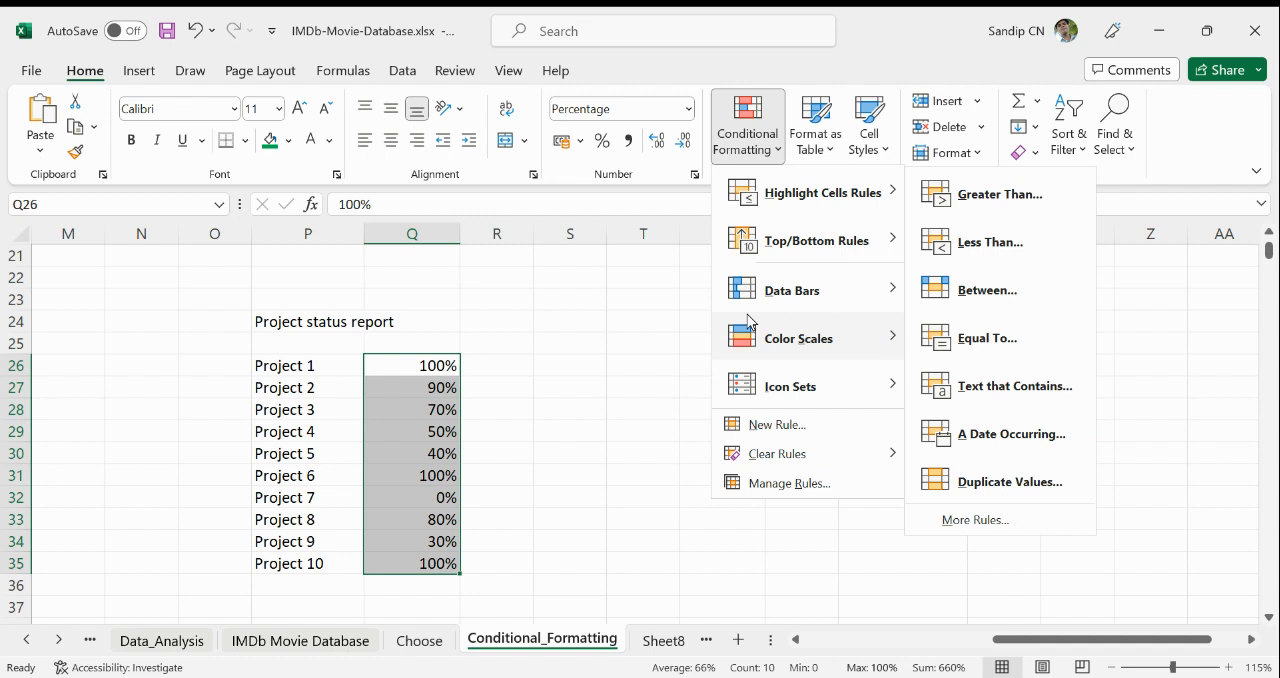
mouse_move(753, 390)
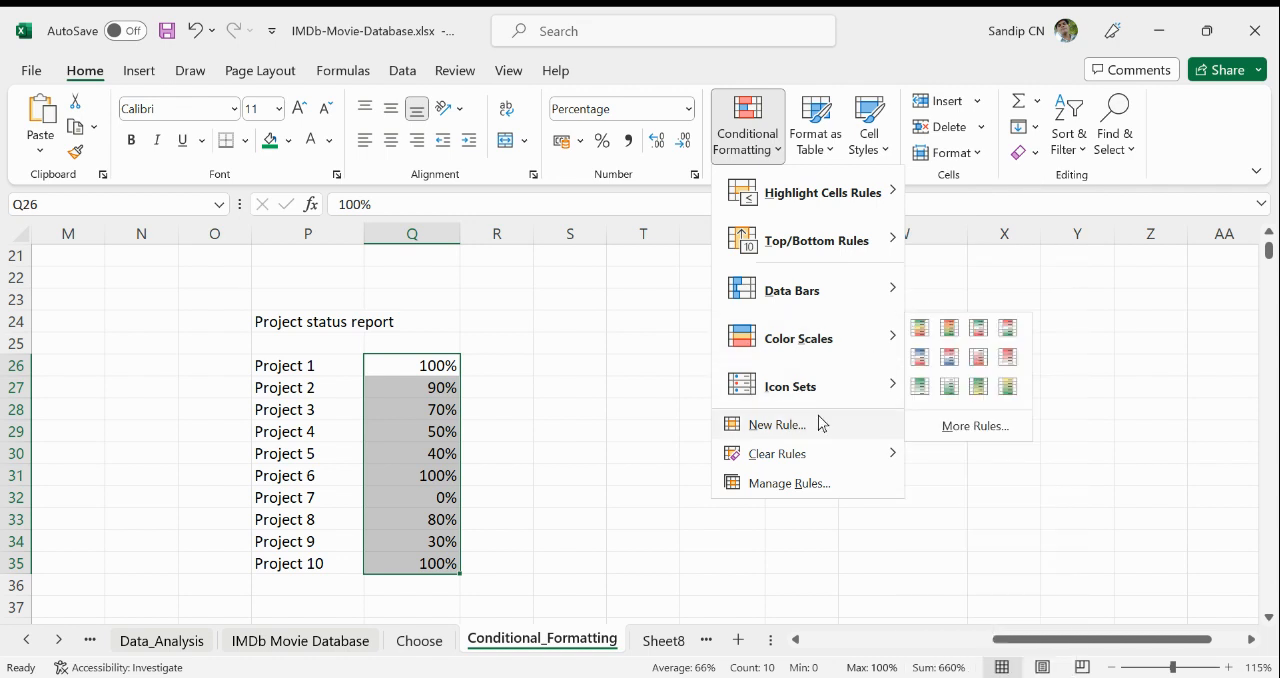
mouse_move(869, 400)
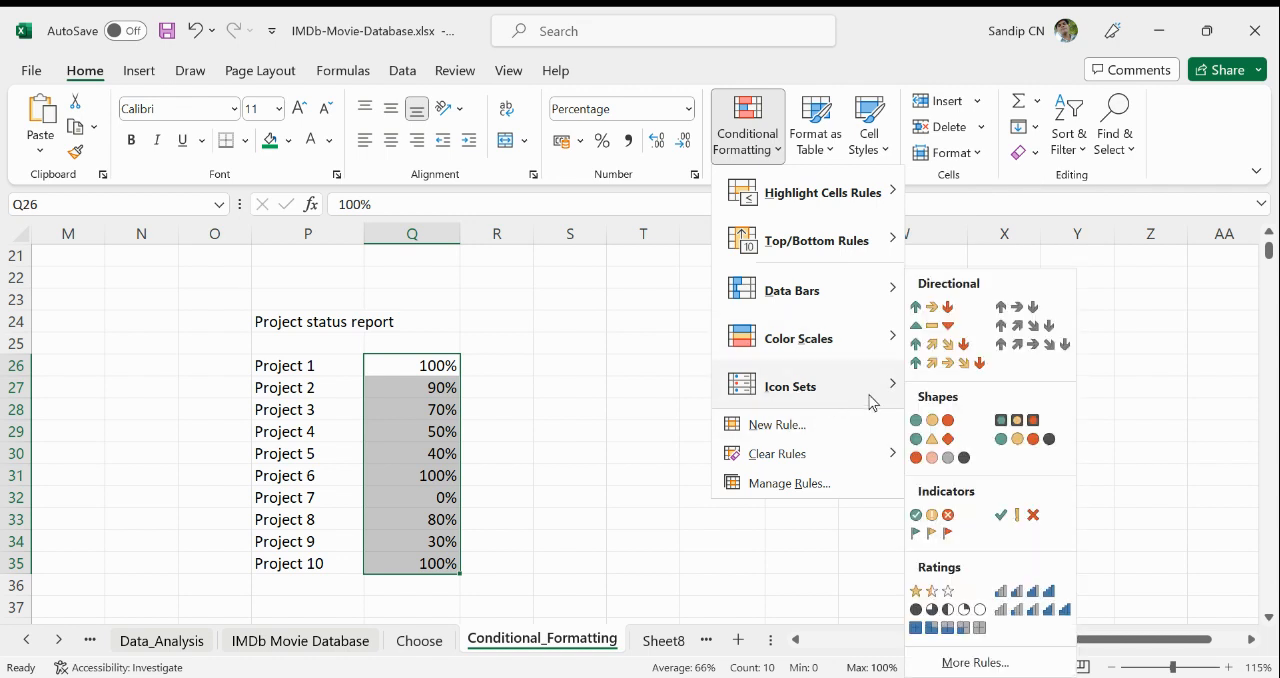
left_click(949, 313)
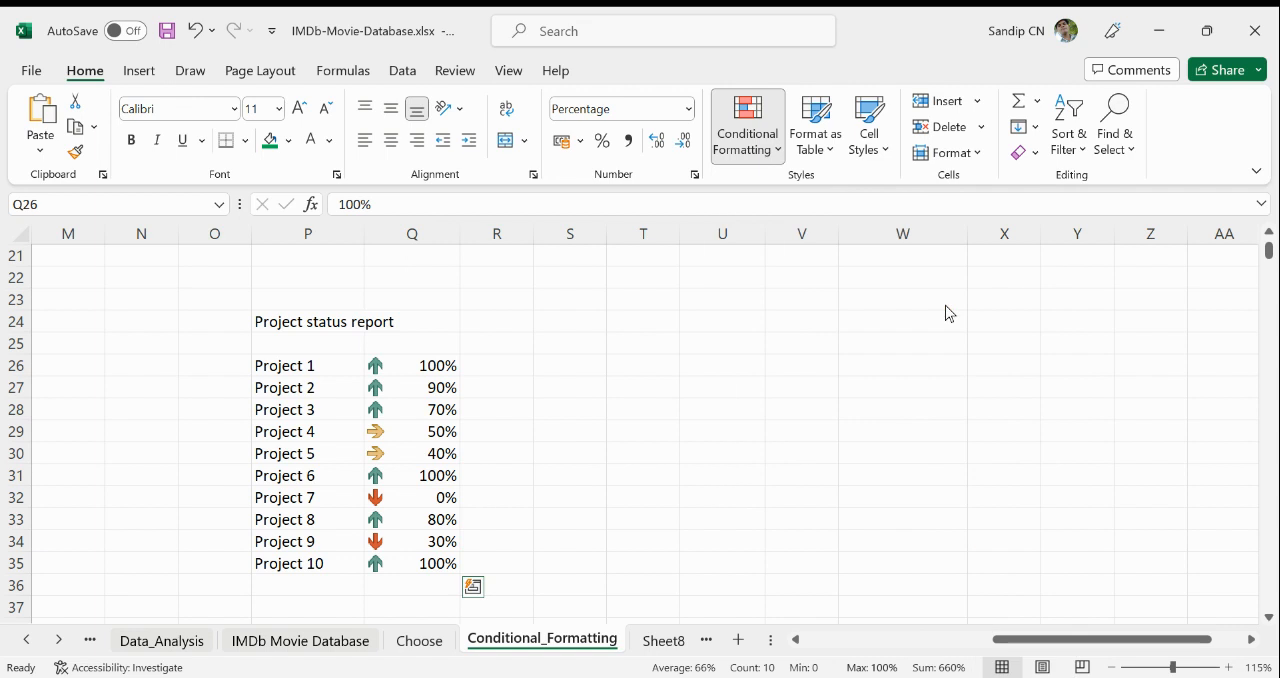
left_click(711, 474)
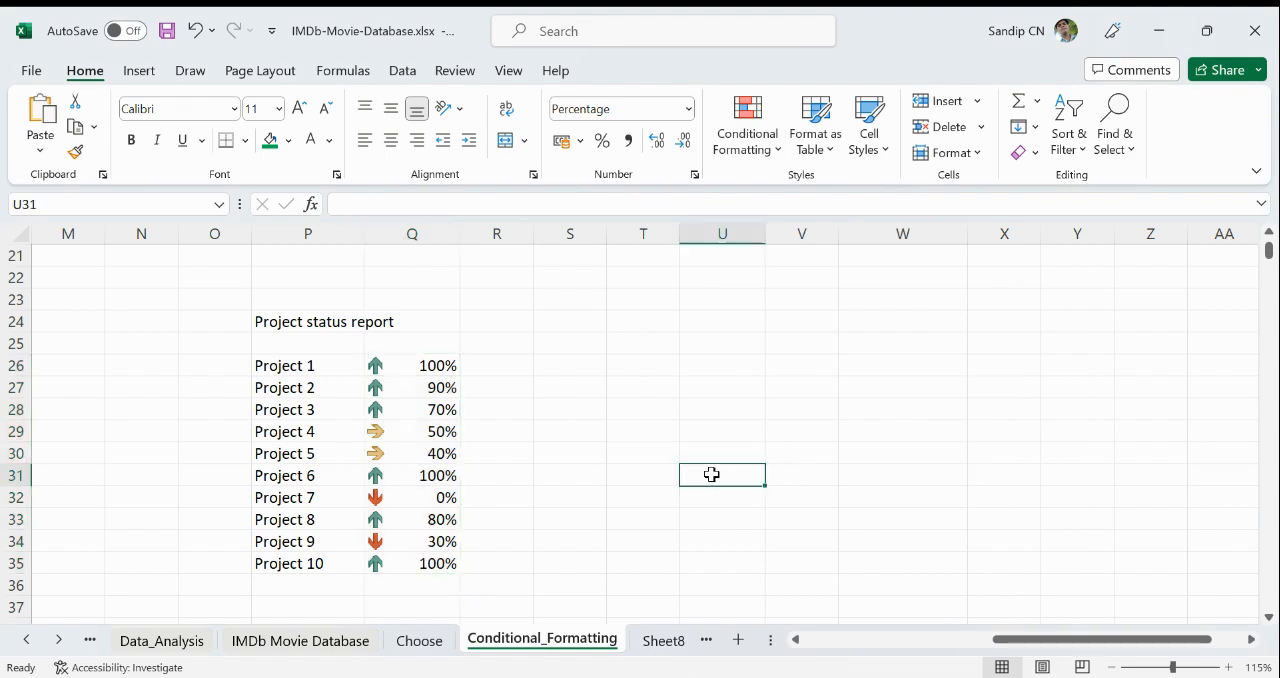
- Examine which arrow icon each project's completion percentage gets in the status report
left_click(448, 410)
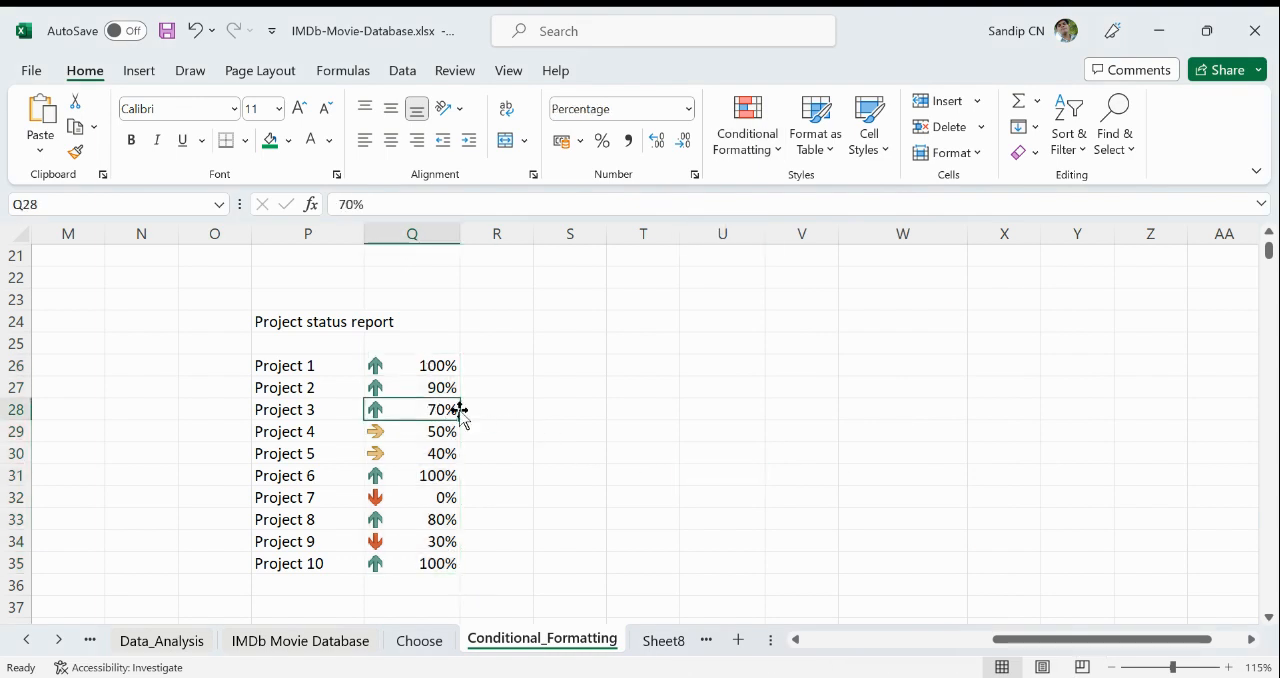
left_click(455, 388)
left_click(449, 367)
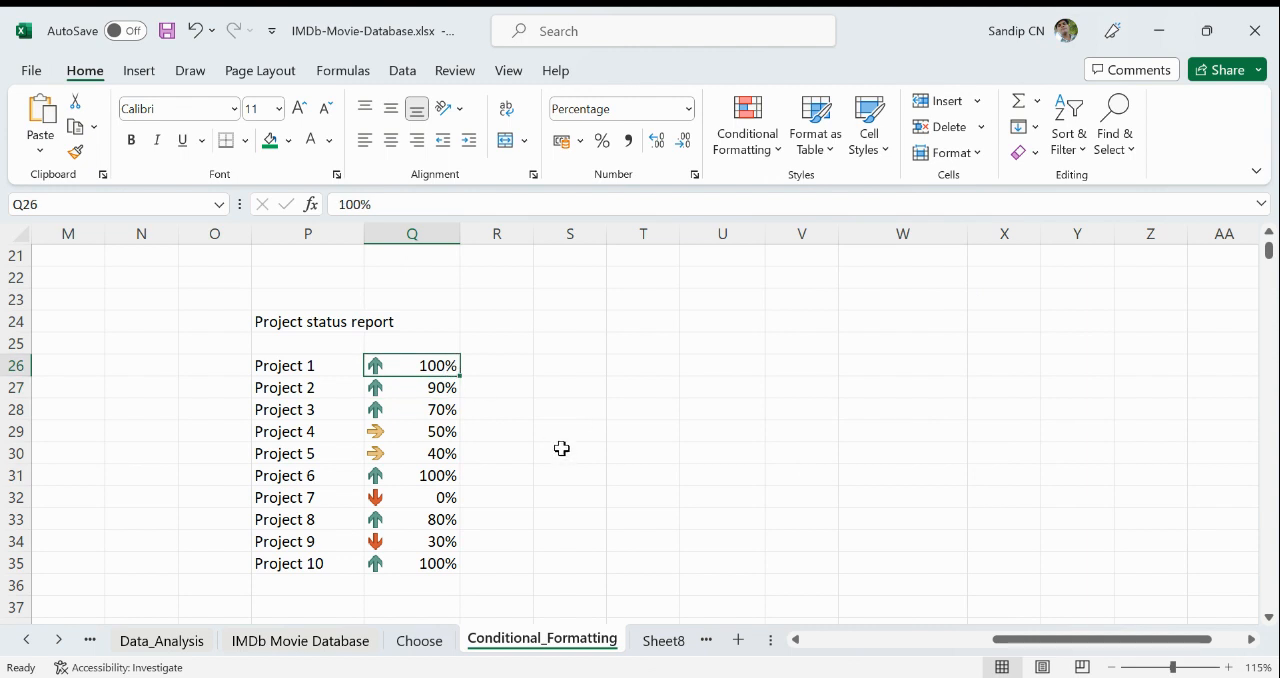
left_click(455, 437)
left_click(449, 454)
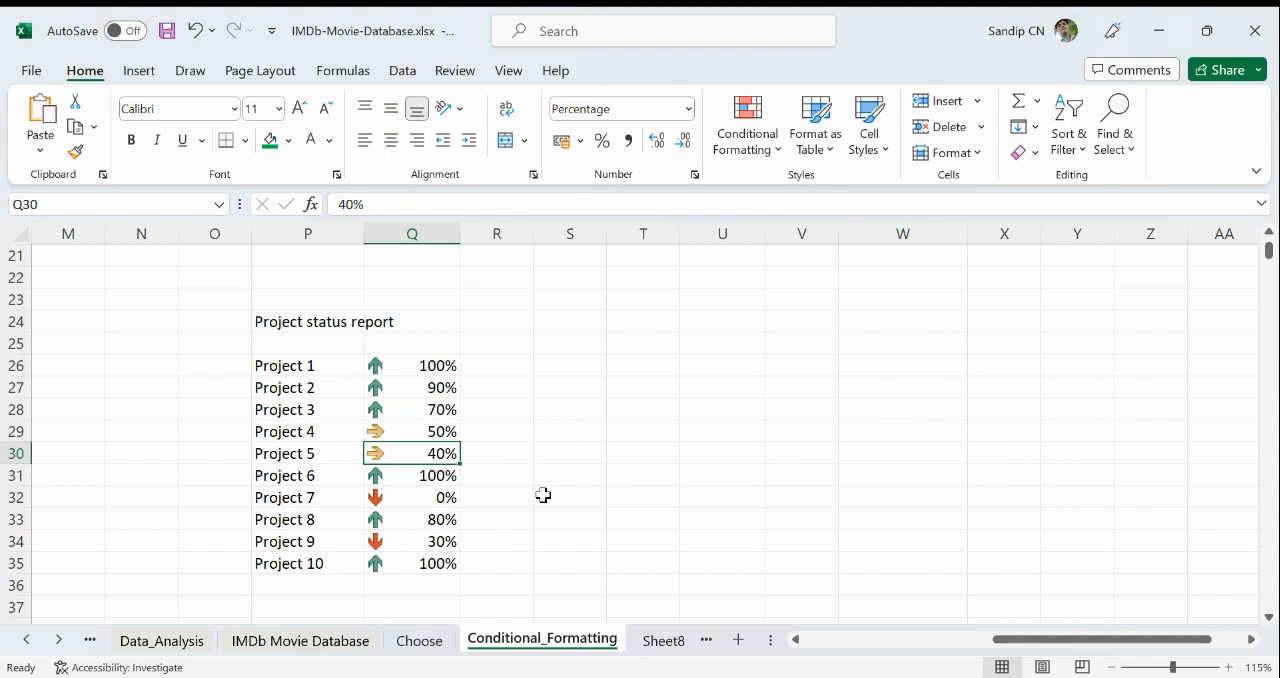
left_click(442, 545)
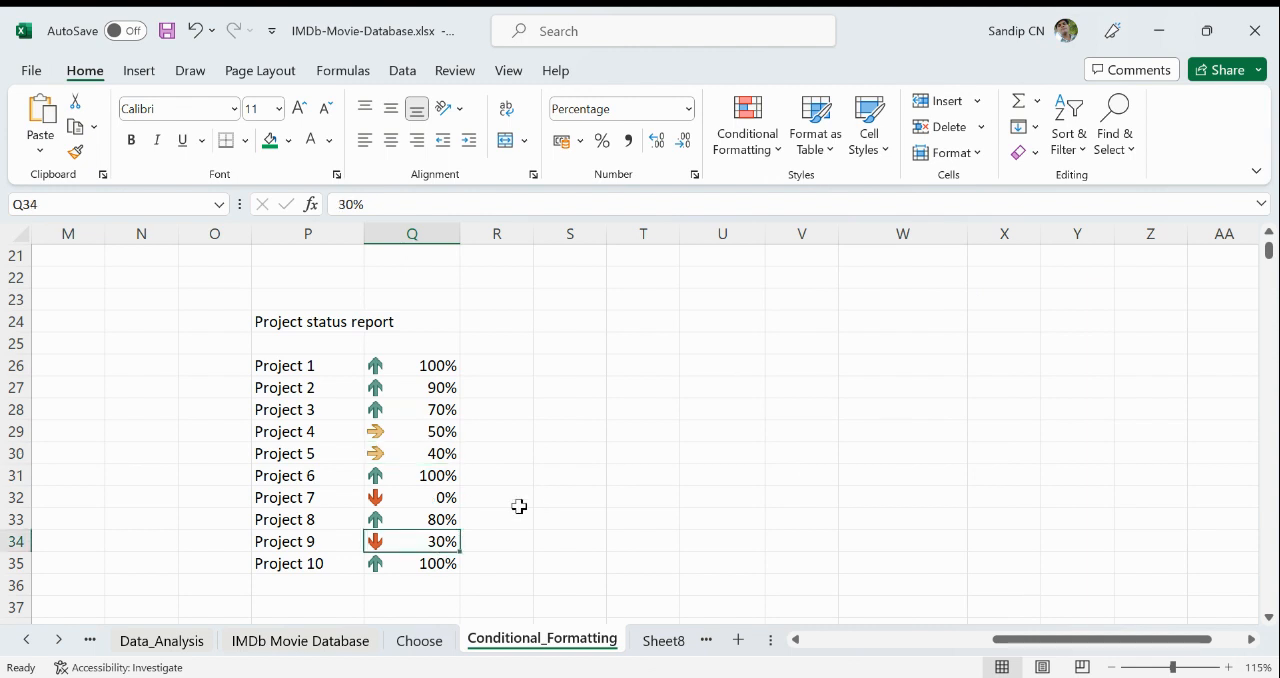
left_click(381, 497)
left_click(399, 545)
left_click(634, 548)
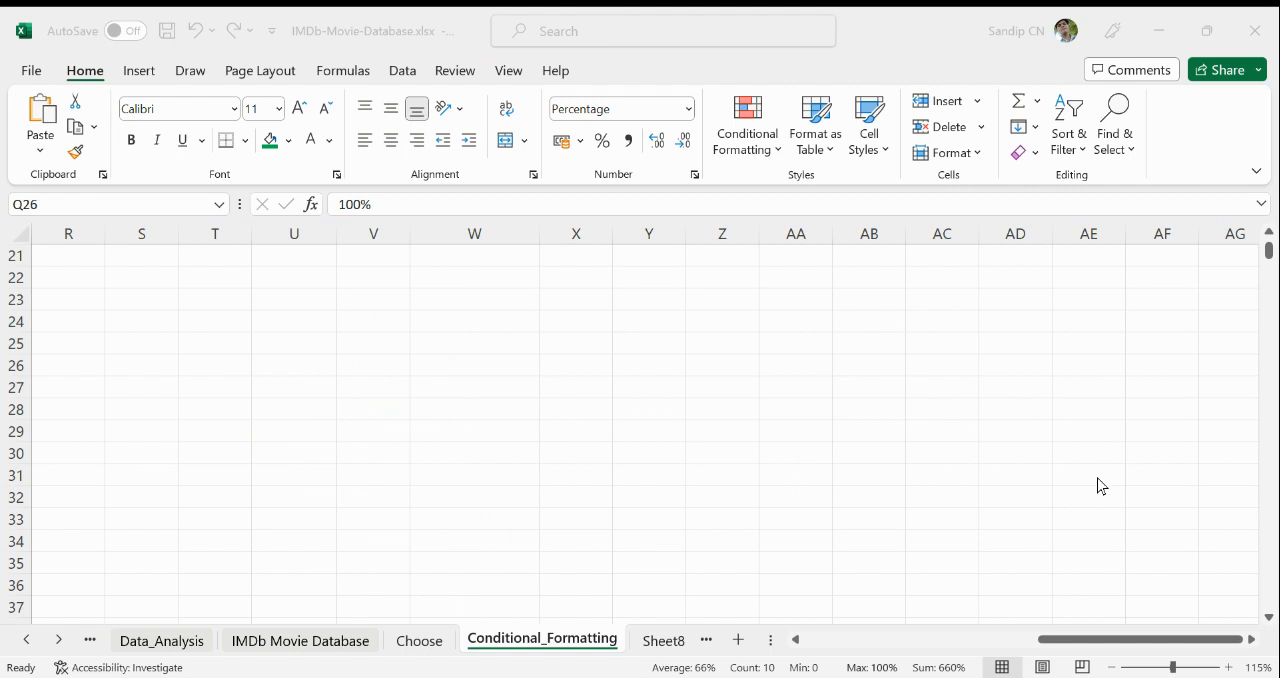
- Enter the headers Student Name, Test 1, Test 2 and Change in U25:X25 and widen column U to fit its header
left_click(274, 341)
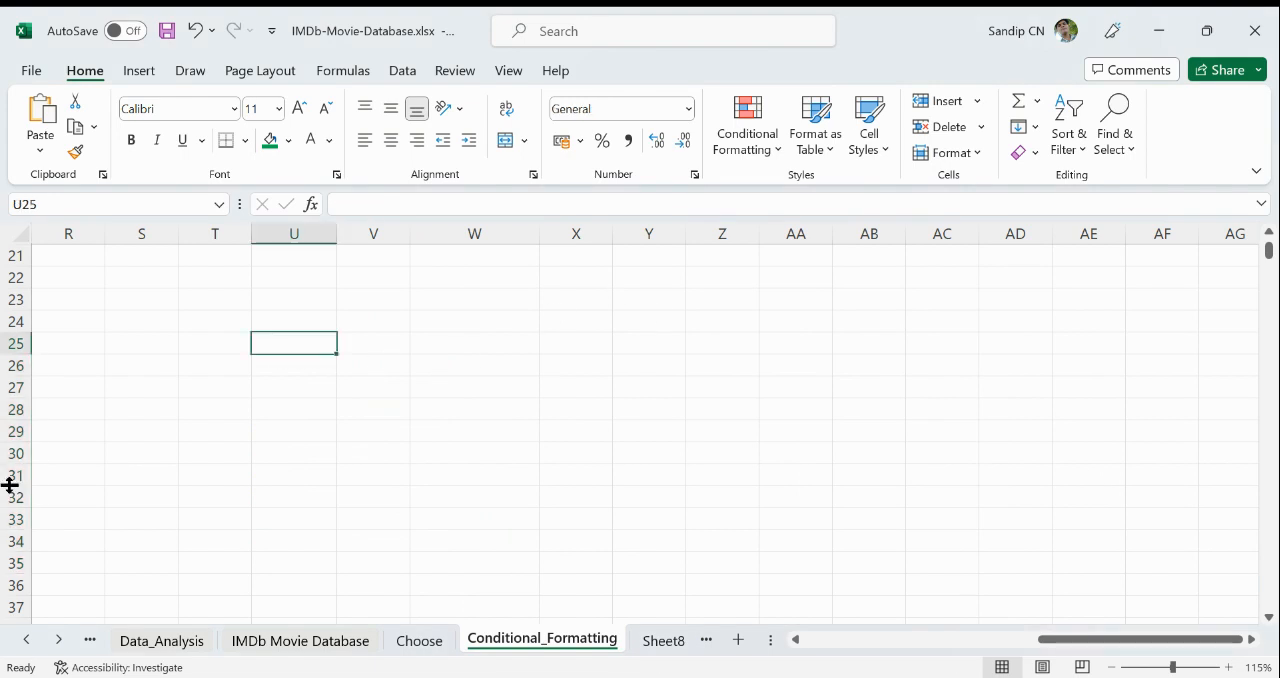
type("St")
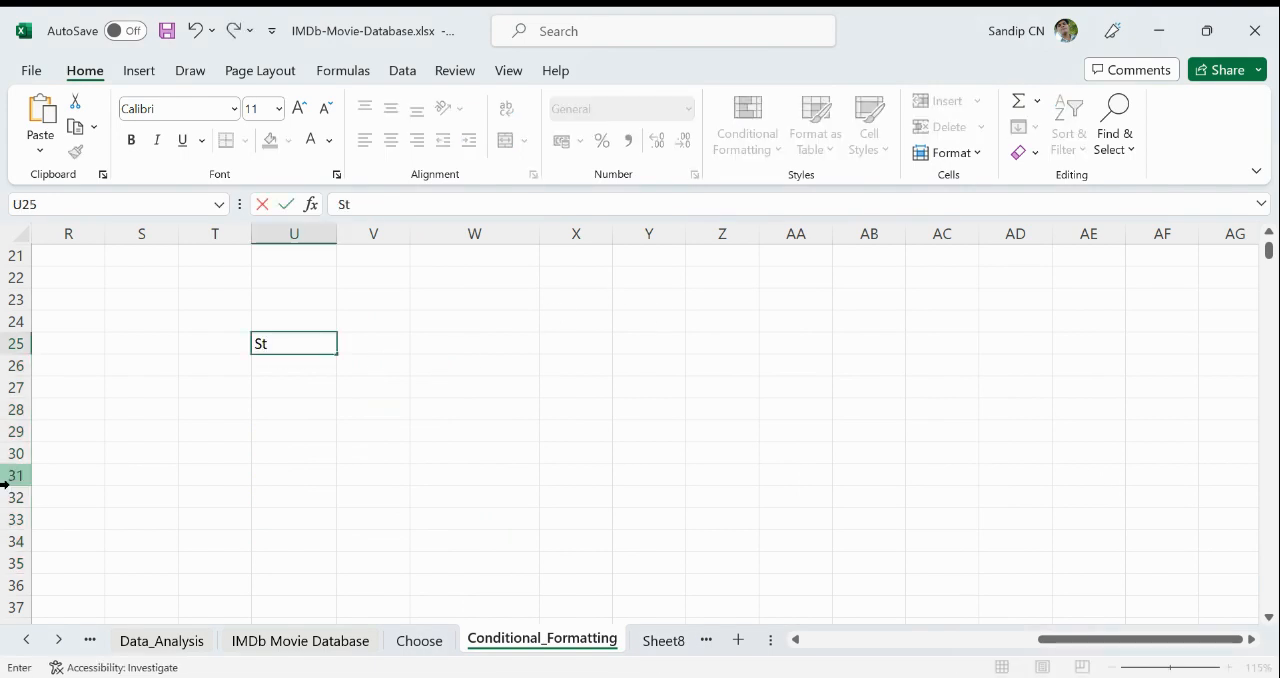
type("u")
type("ne")
key("BackSpace")
key("BackSpace")
type("ame")
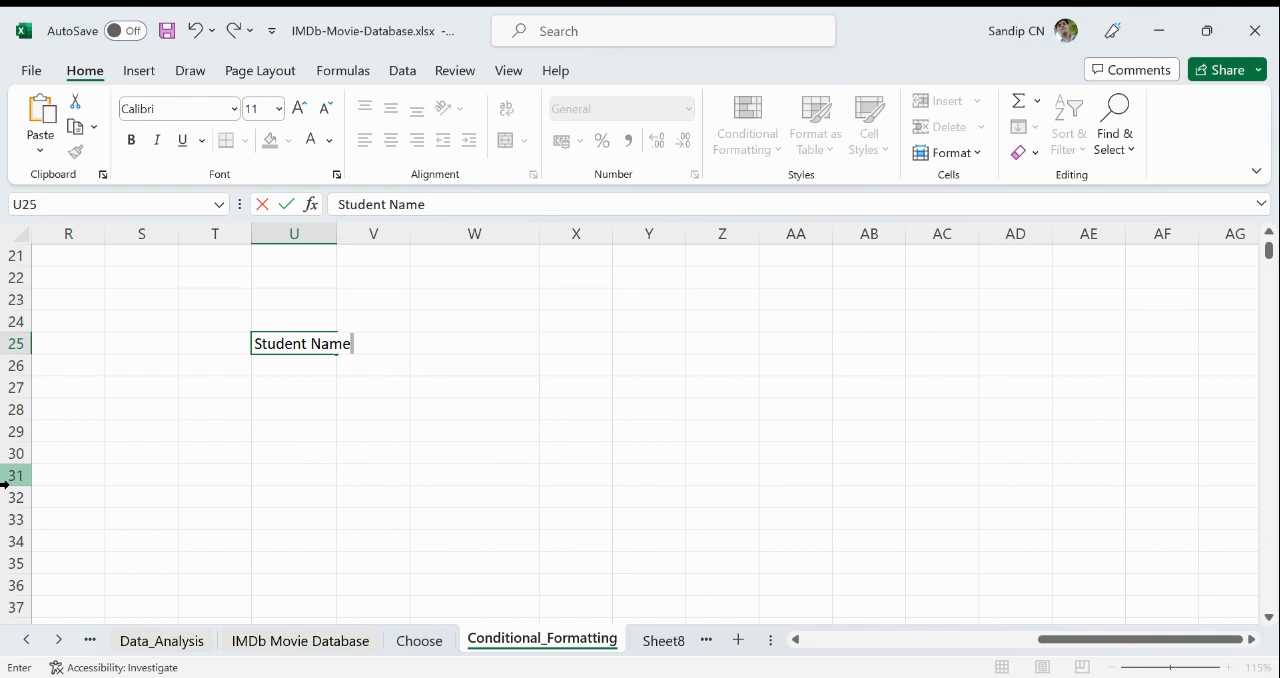
key("Tab")
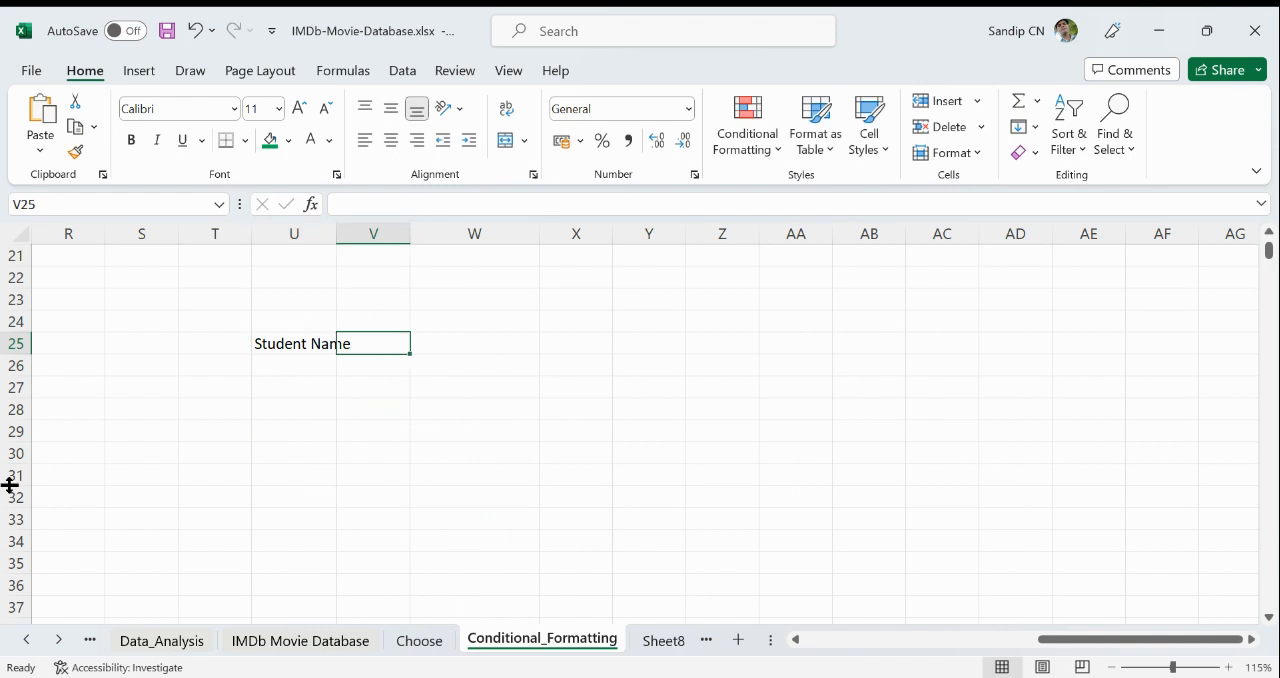
type("Test 1")
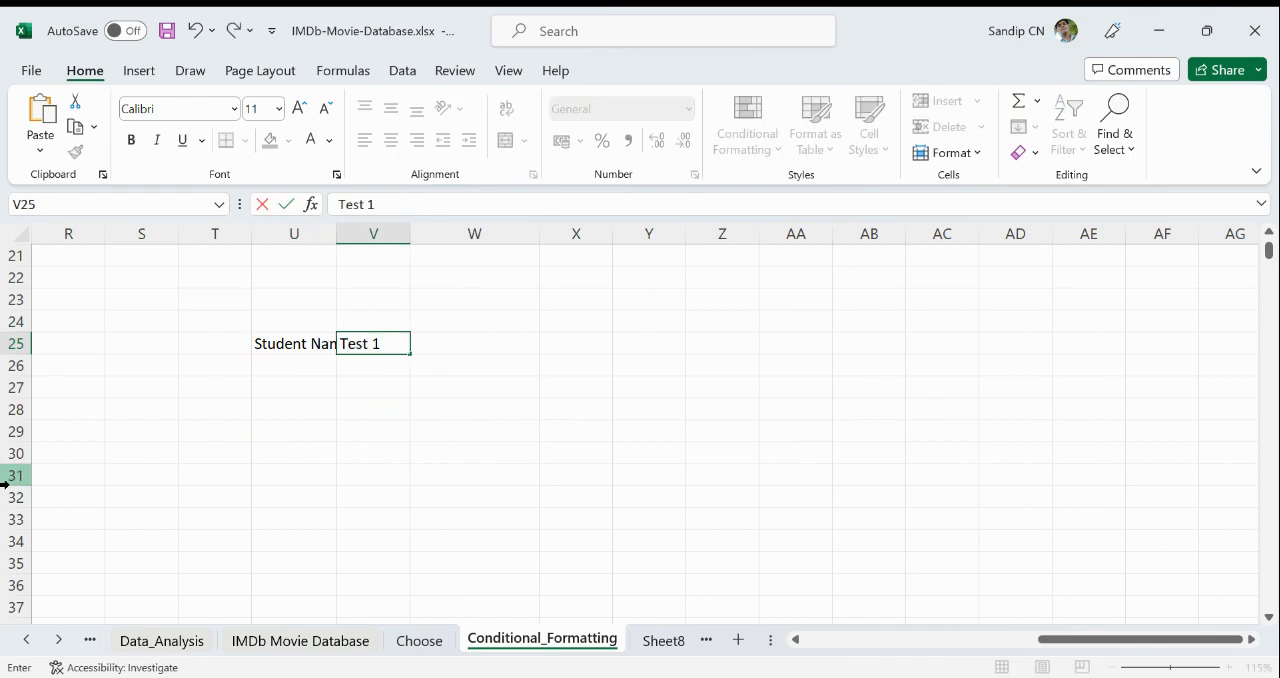
key("Tab")
type("Test")
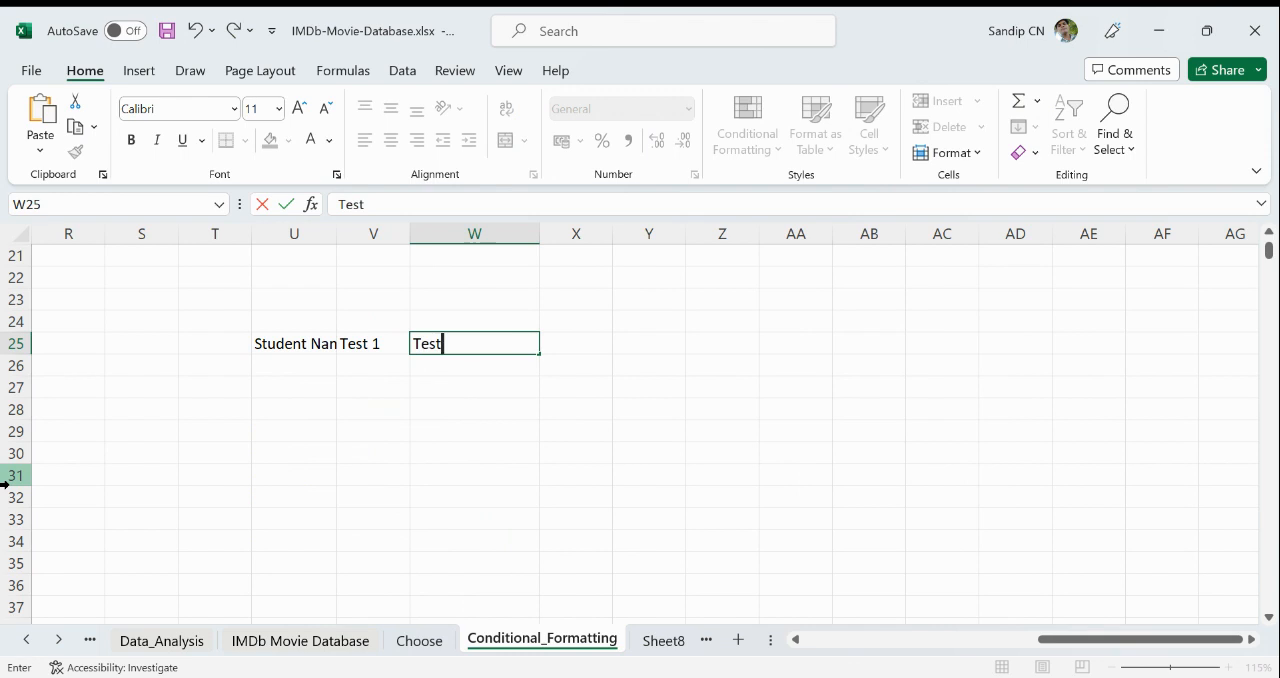
key("Tab")
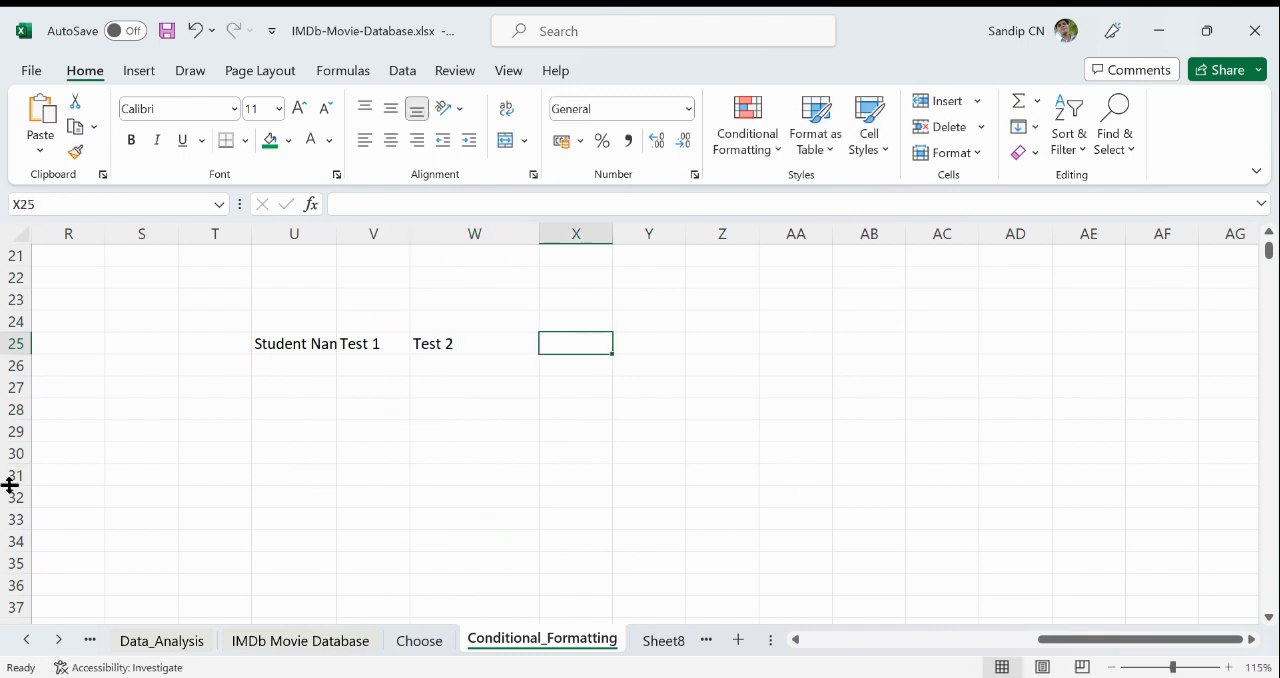
type("Change")
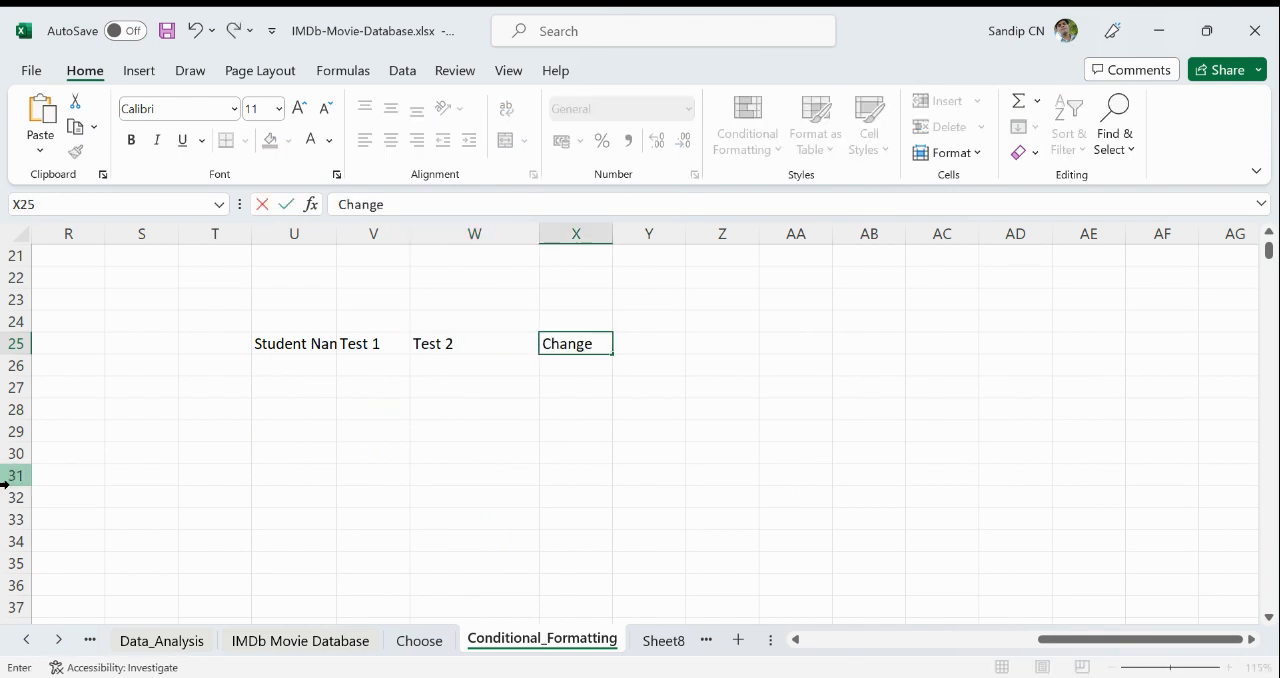
key("Return")
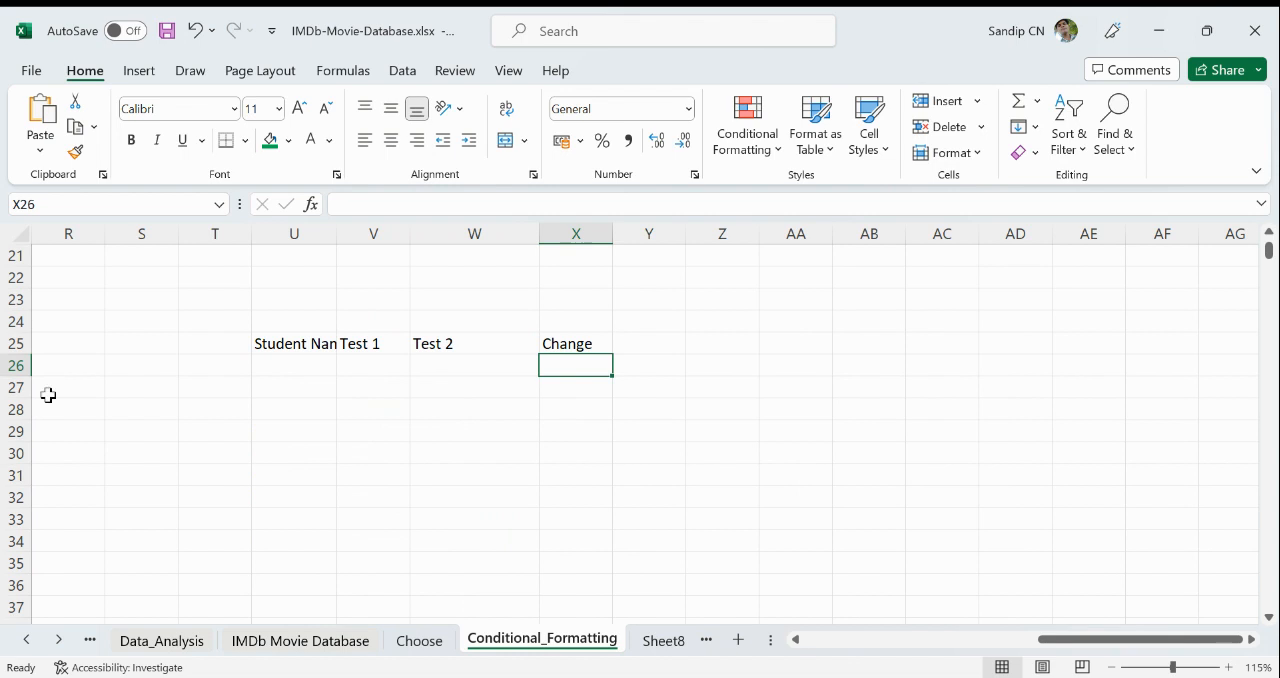
left_click_drag(337, 240, 374, 248)
- Enter Student 1 in U26 and fill the series down to Student 13 in U38
left_click(325, 368)
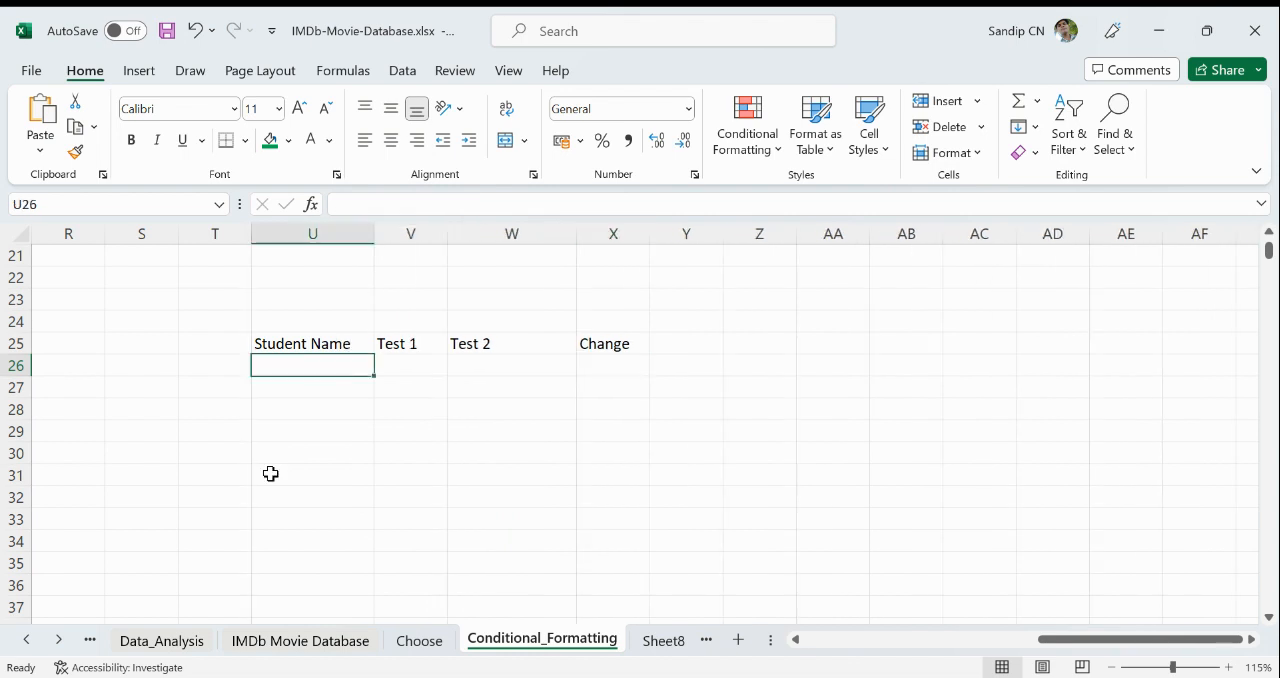
type("Student ")
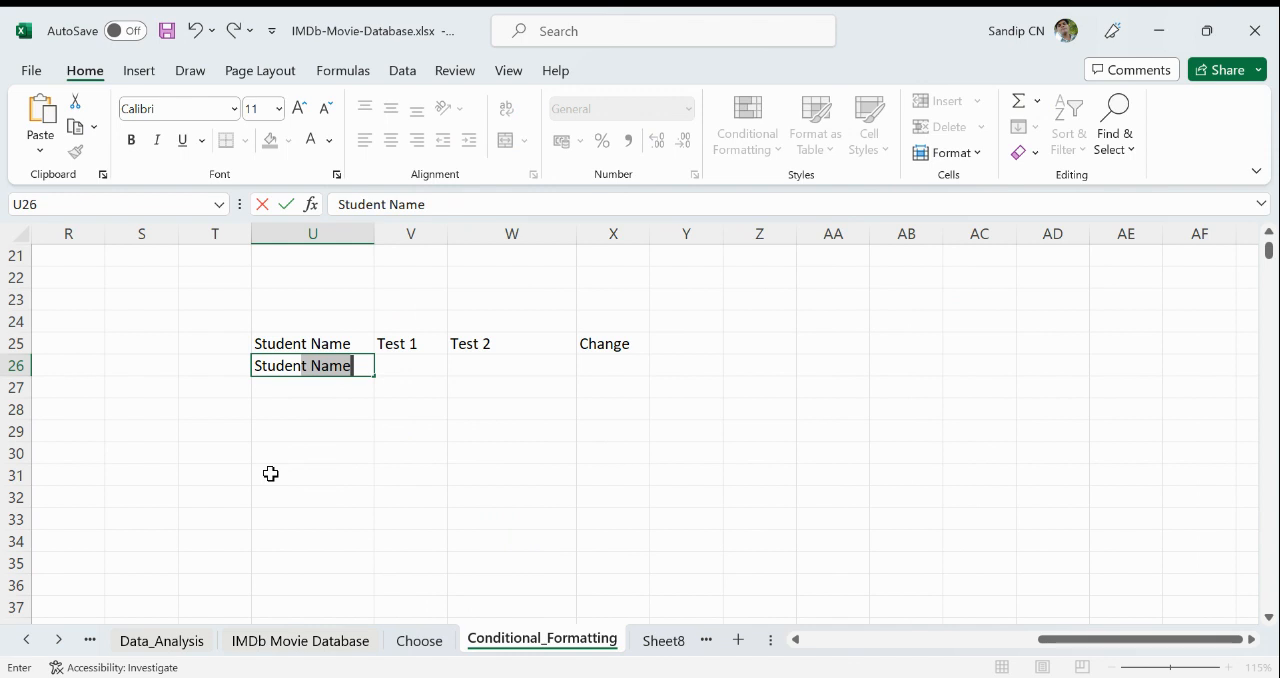
type("1")
key("Return")
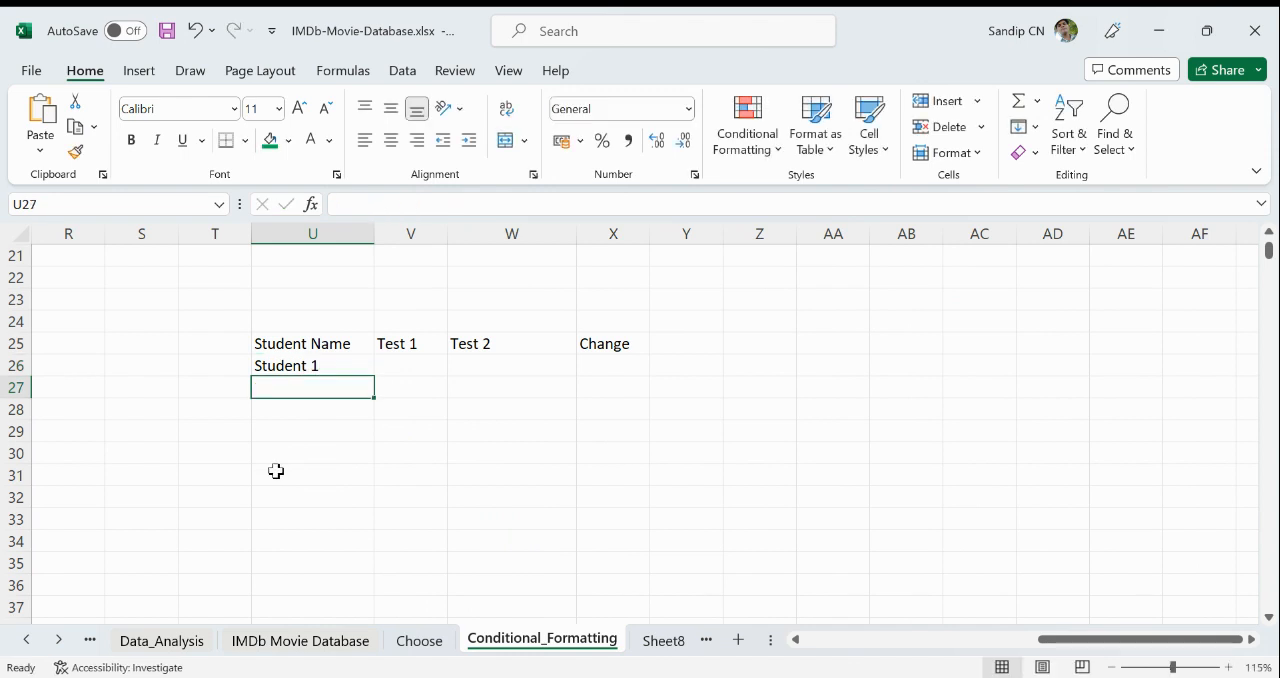
left_click(306, 368)
left_click_drag(374, 375, 374, 638)
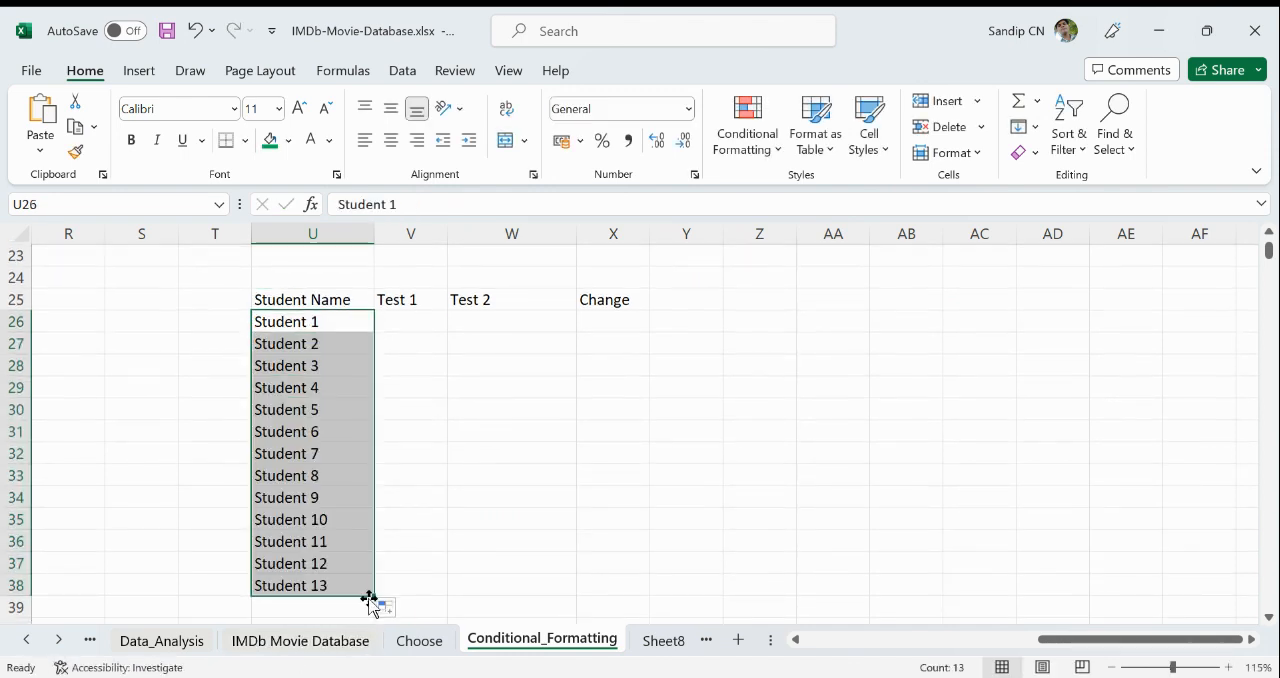
- Extend the student series to Student 17 in U42 and enter =RANDBETWEEN(10,50) in V26 under Test 1
left_click_drag(371, 592, 444, 576)
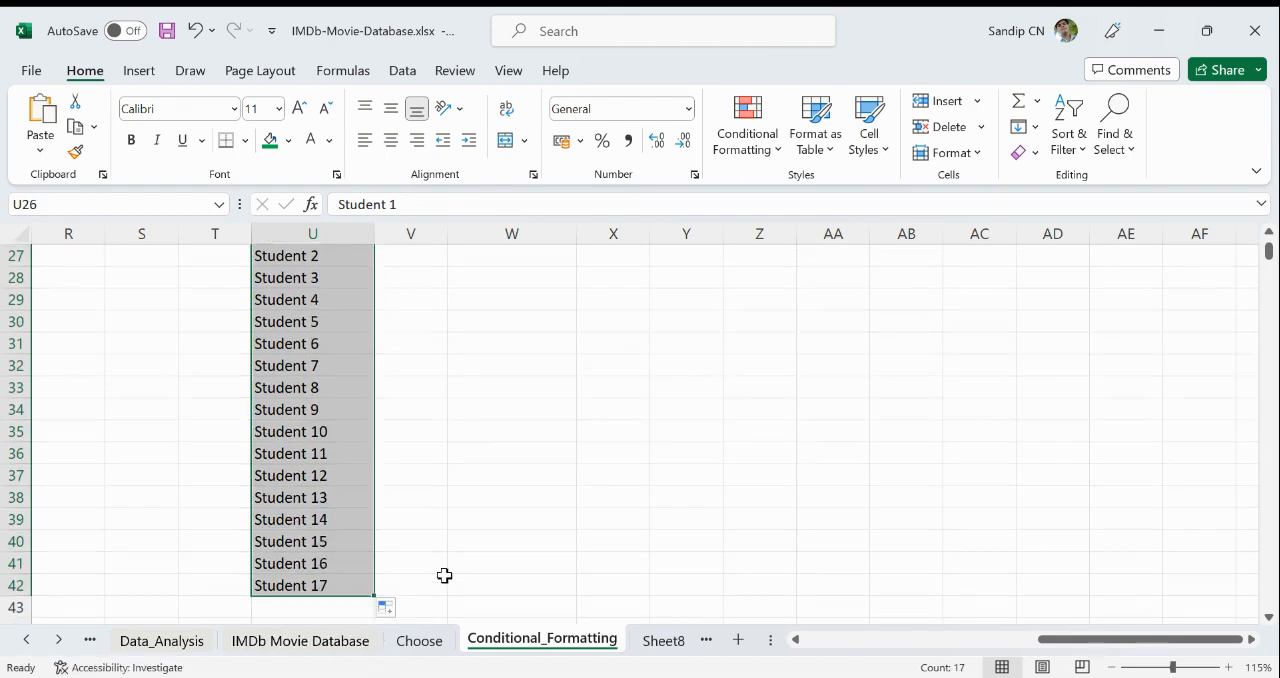
scroll(444, 576, "up", 3)
left_click(420, 430)
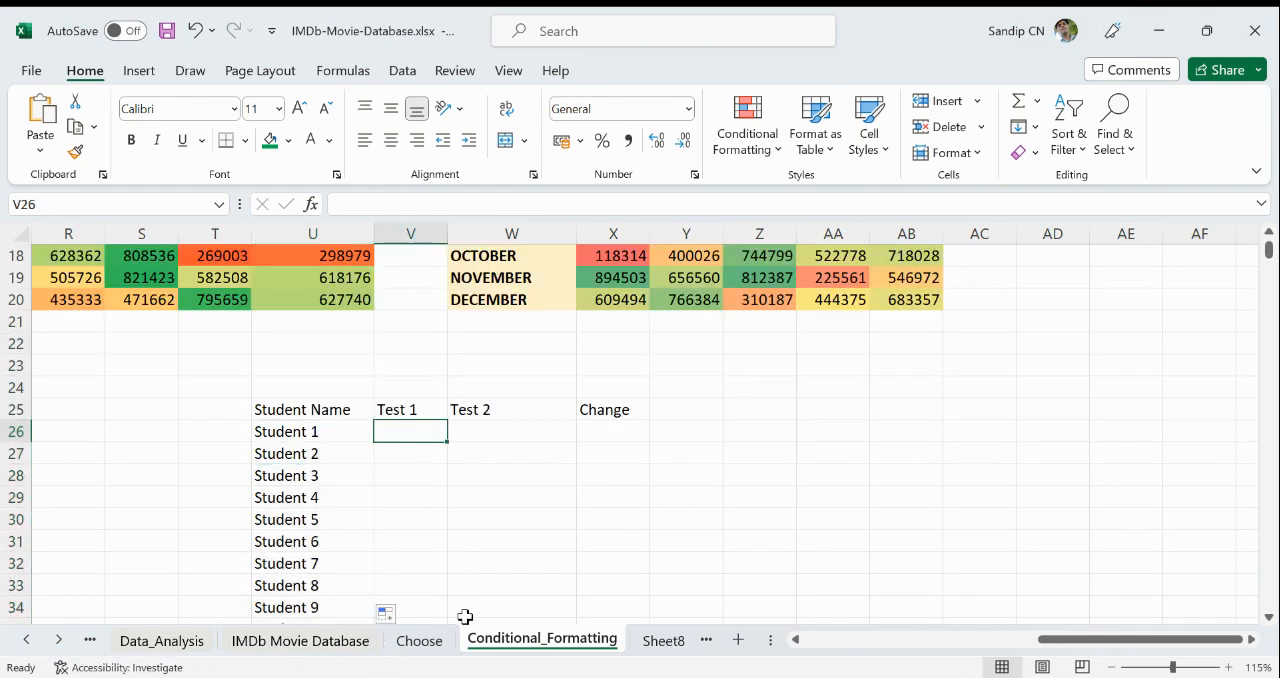
type("=")
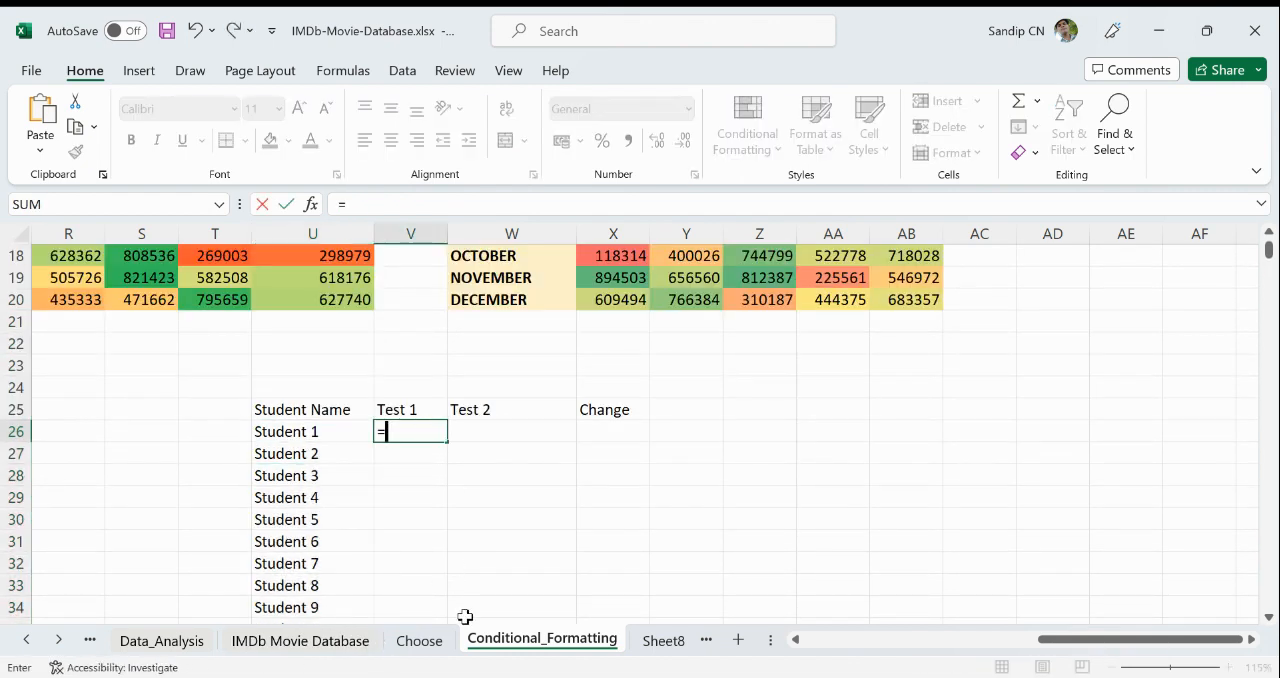
type("ran")
double_click(465, 617)
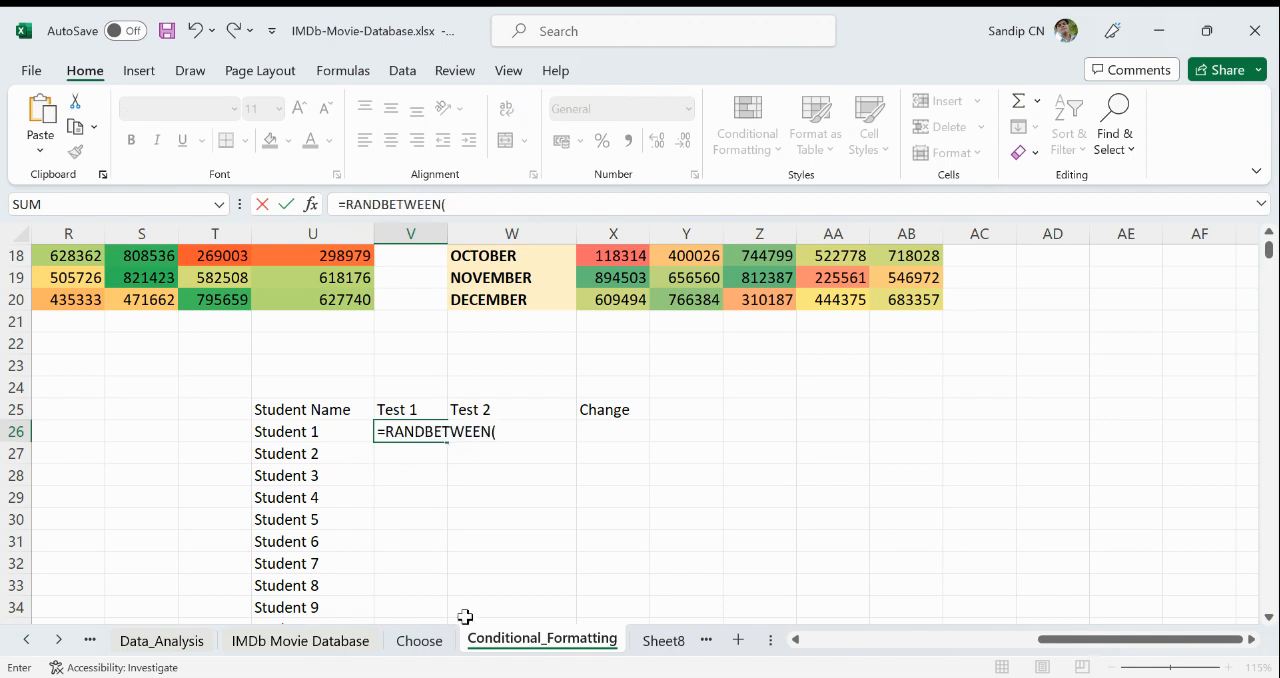
key("BackSpace")
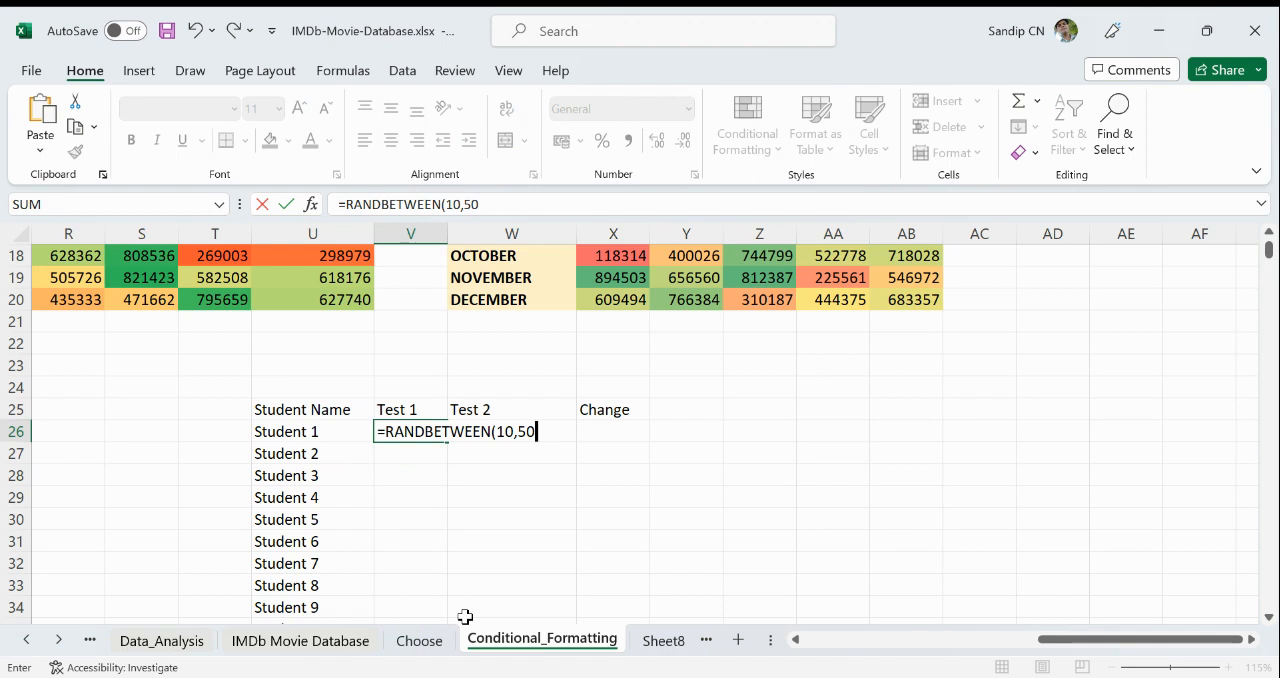
key("Return")
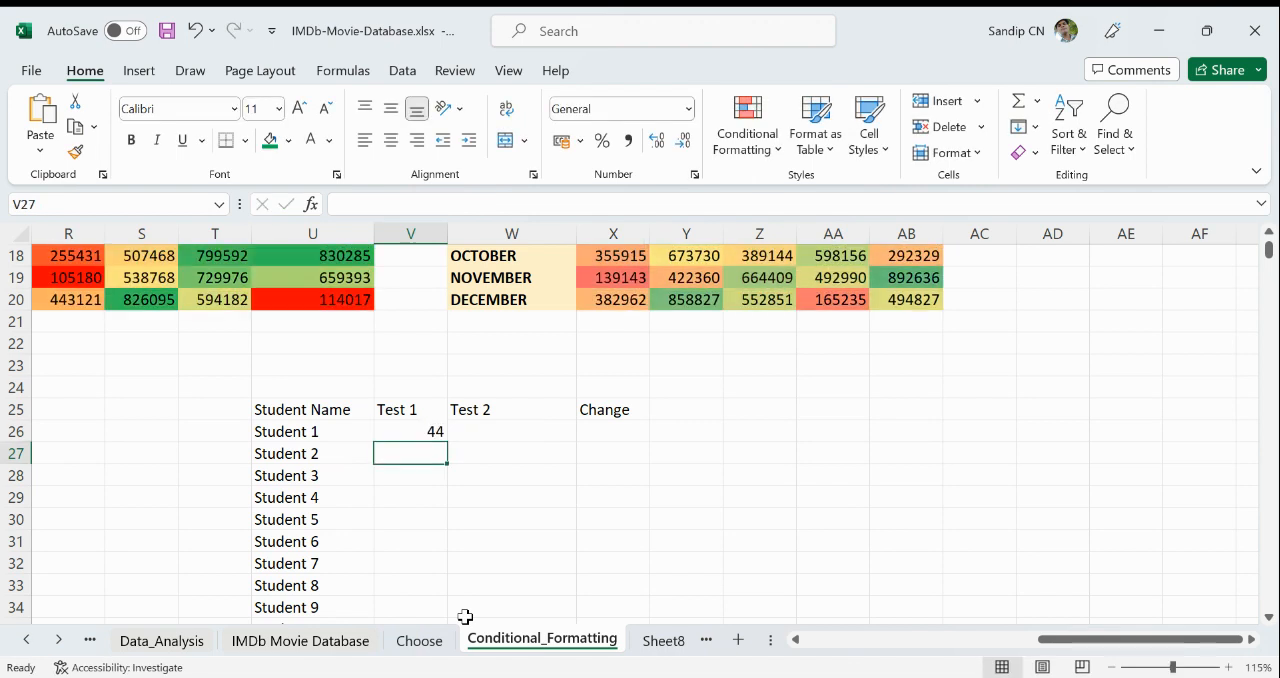
- Fill the random score formula down the Test 1 column to V42 and copy it across into Test 2, W26:W42
left_click(437, 431)
left_click_drag(445, 440, 449, 594)
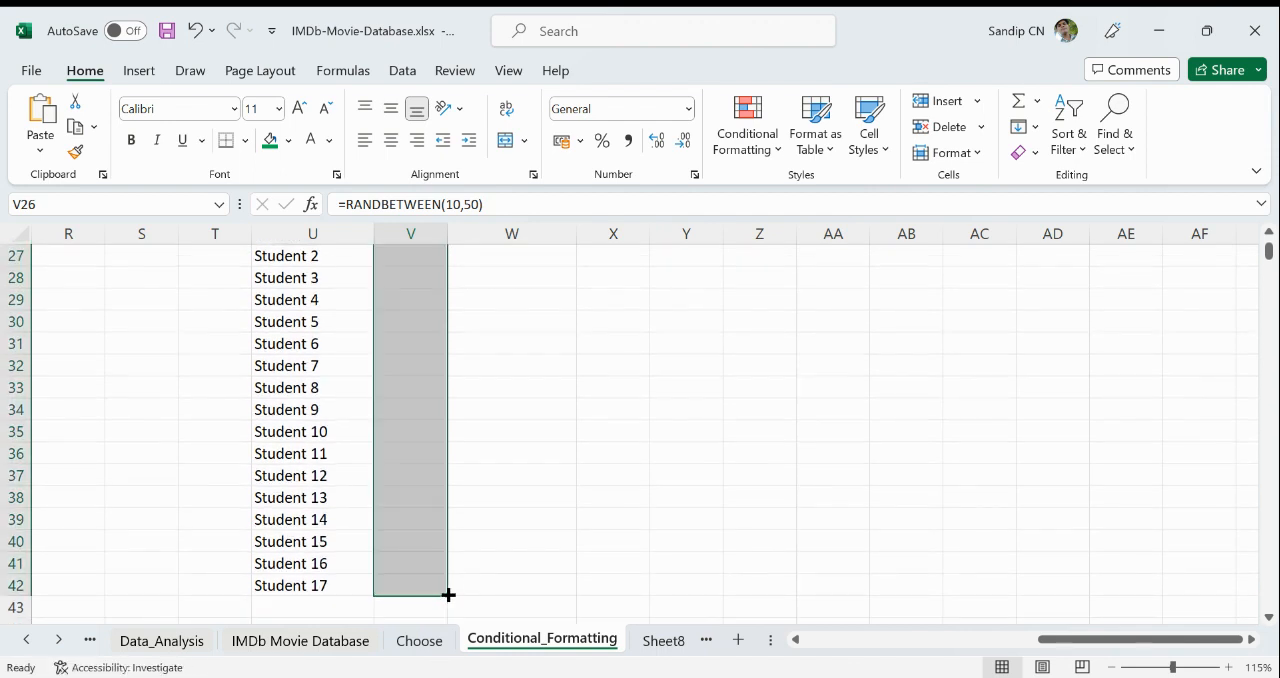
scroll(487, 557, "up", 2)
scroll(487, 557, "up", 2)
left_click(484, 496)
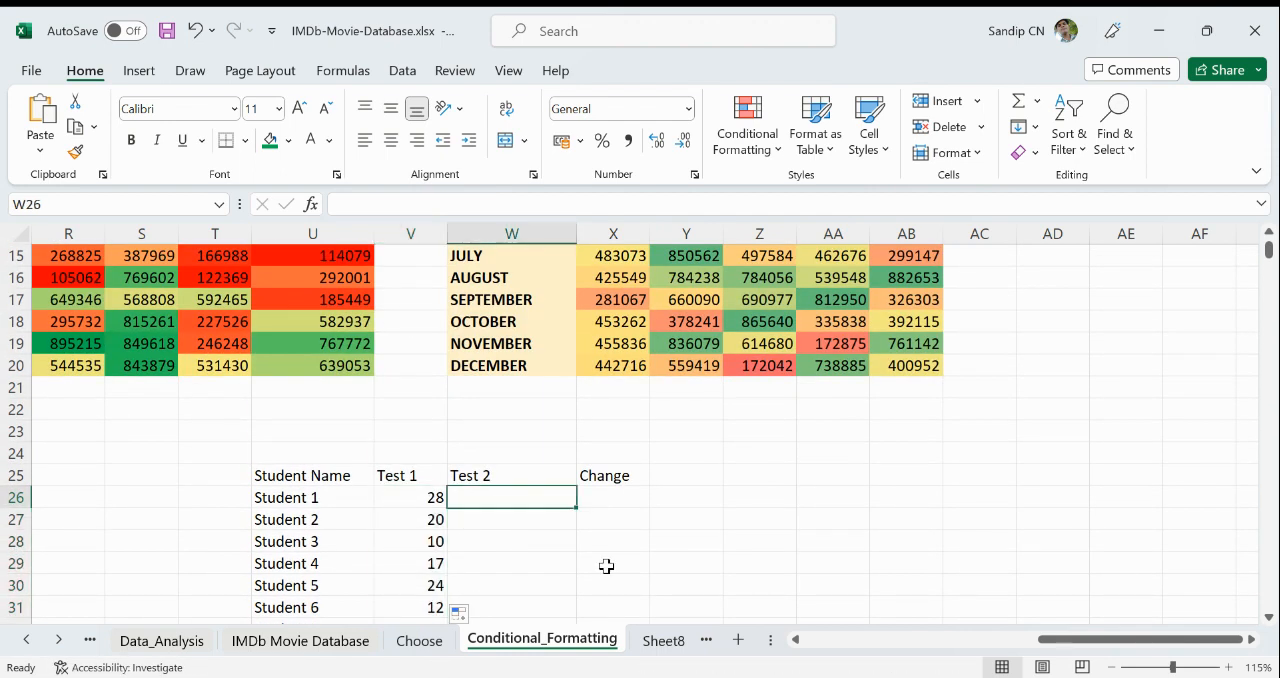
left_click(433, 495)
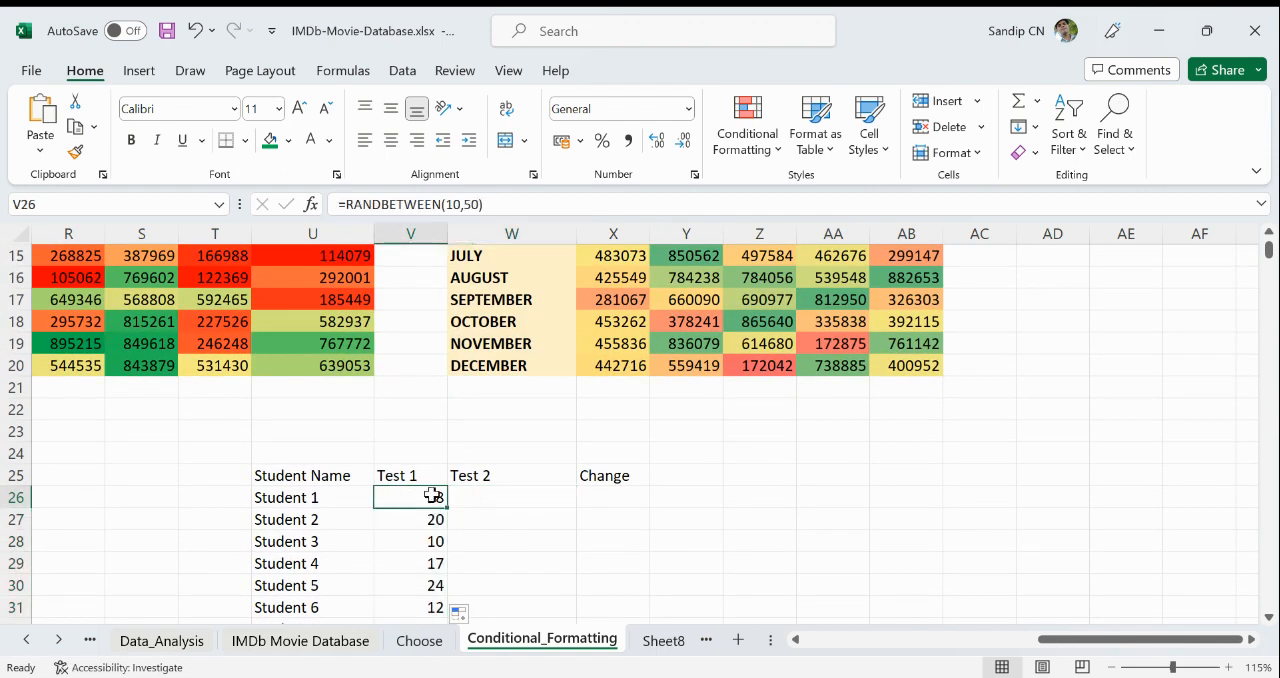
mouse_move(449, 505)
left_mouse_down()
mouse_move(531, 494)
mouse_move(569, 623)
mouse_move(566, 672)
mouse_move(559, 598)
left_mouse_up()
scroll(666, 515, "up", 2)
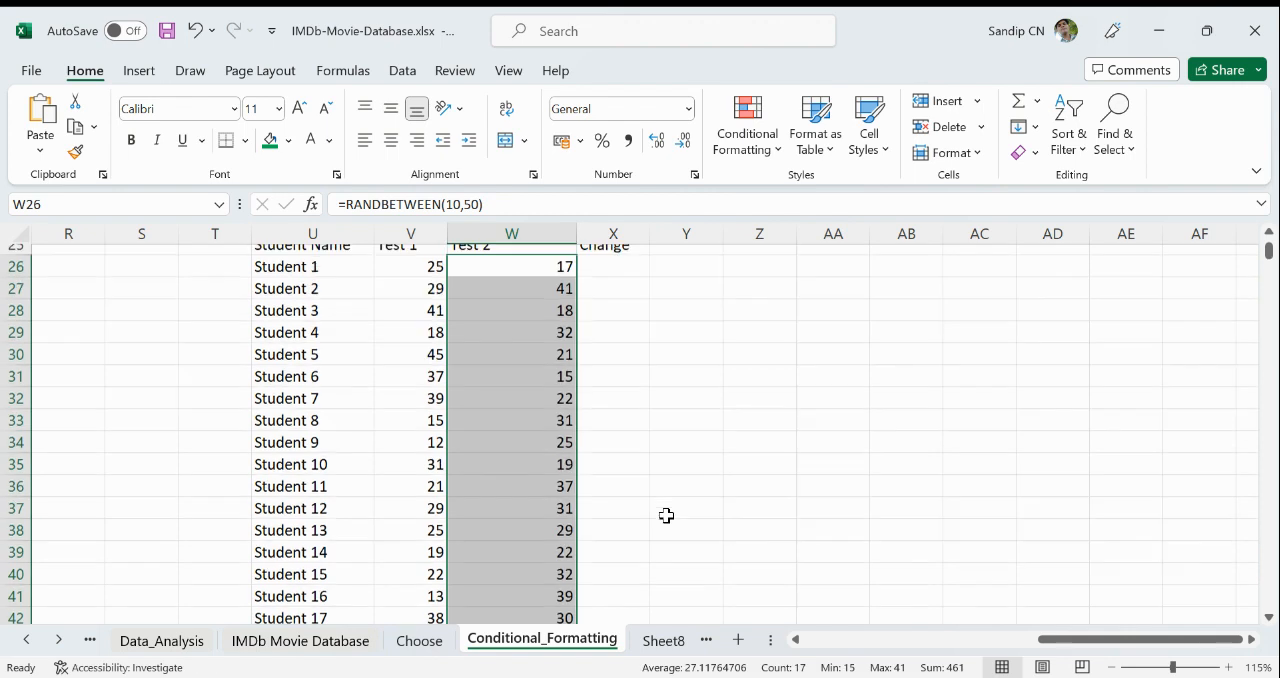
left_click(509, 442)
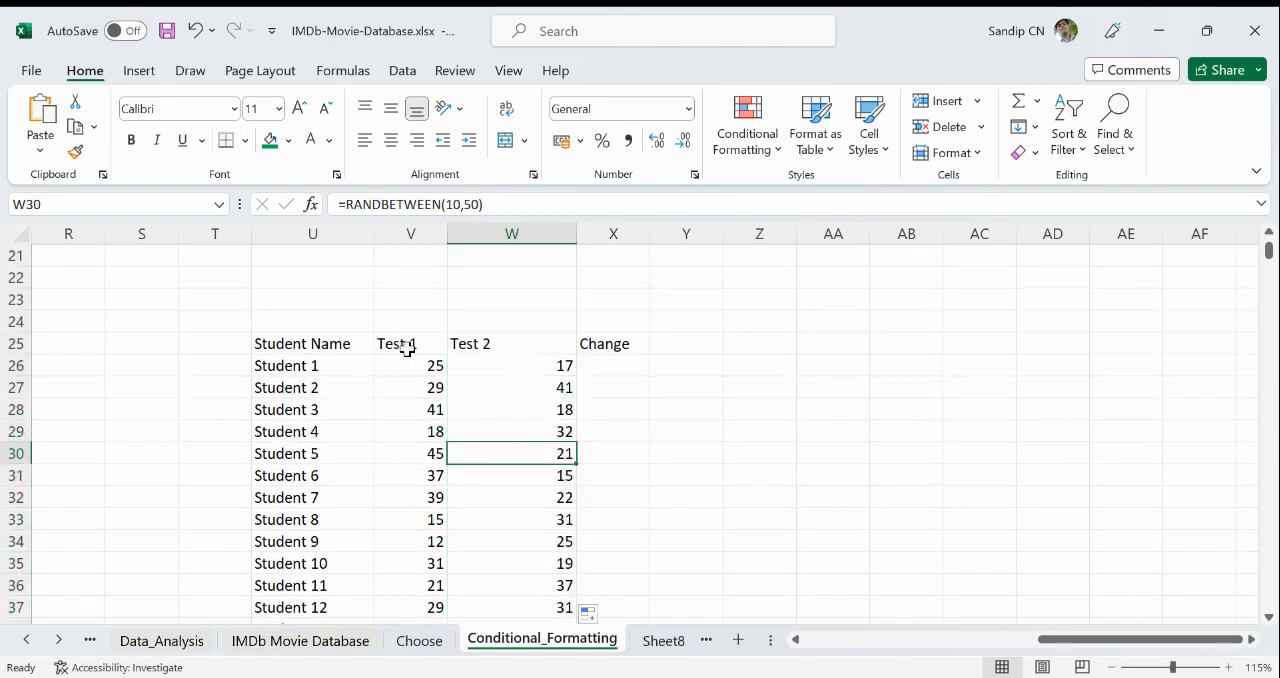
- Center the contents of columns V, W and X horizontally
left_click_drag(415, 233, 503, 254)
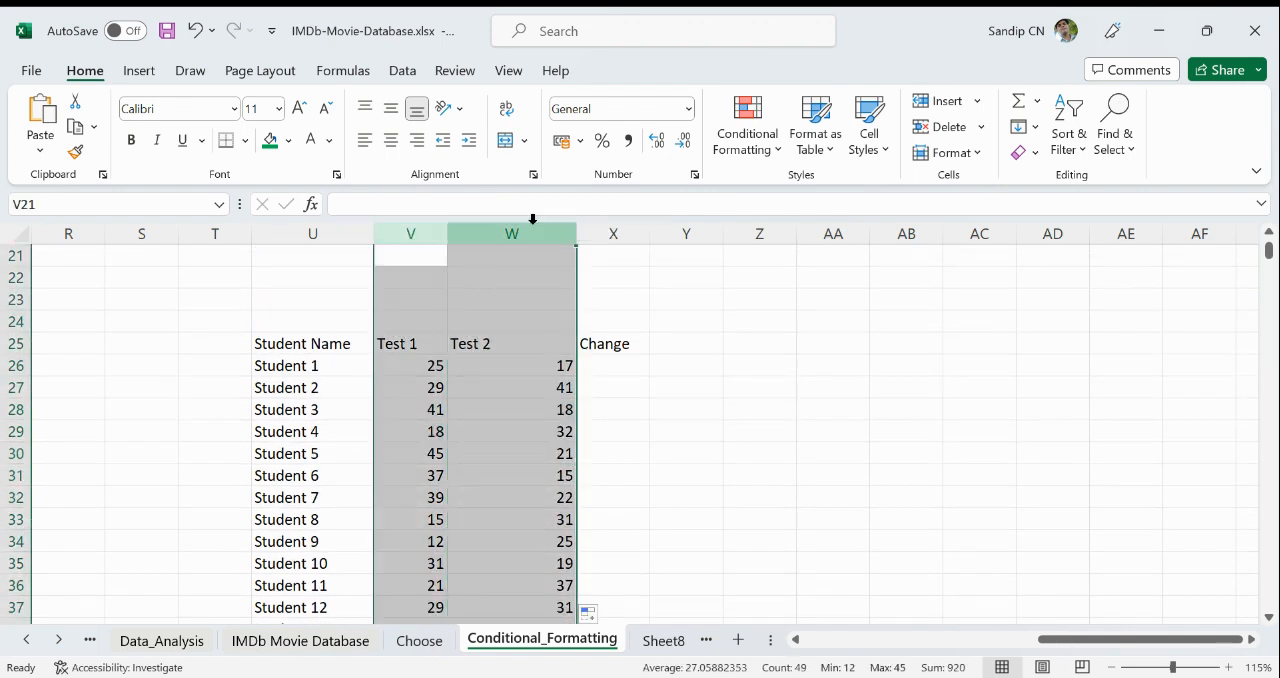
left_click(391, 140)
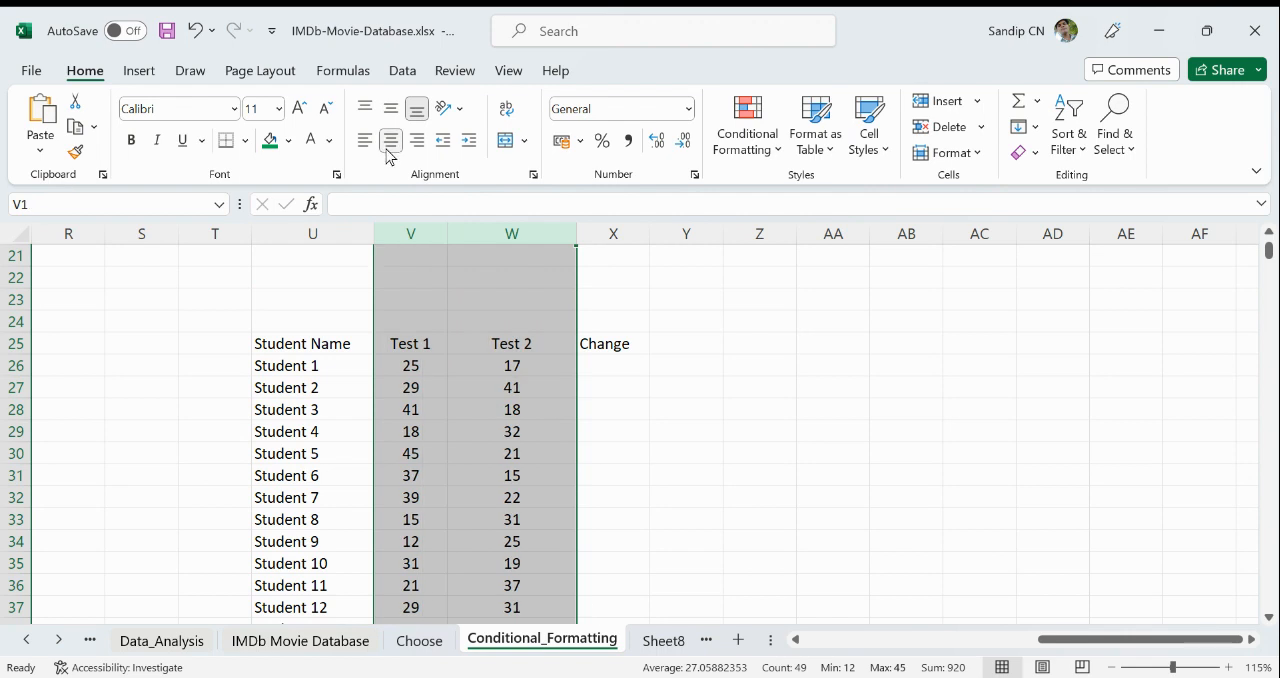
left_click(686, 472)
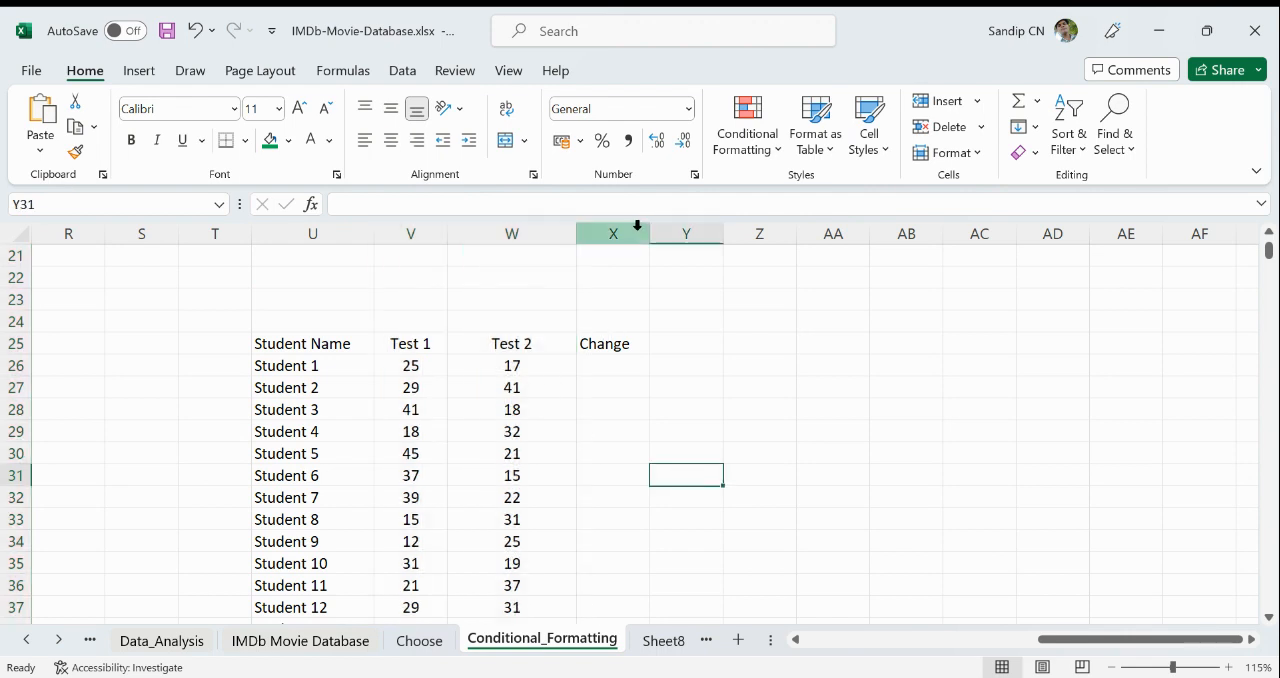
left_click(585, 365)
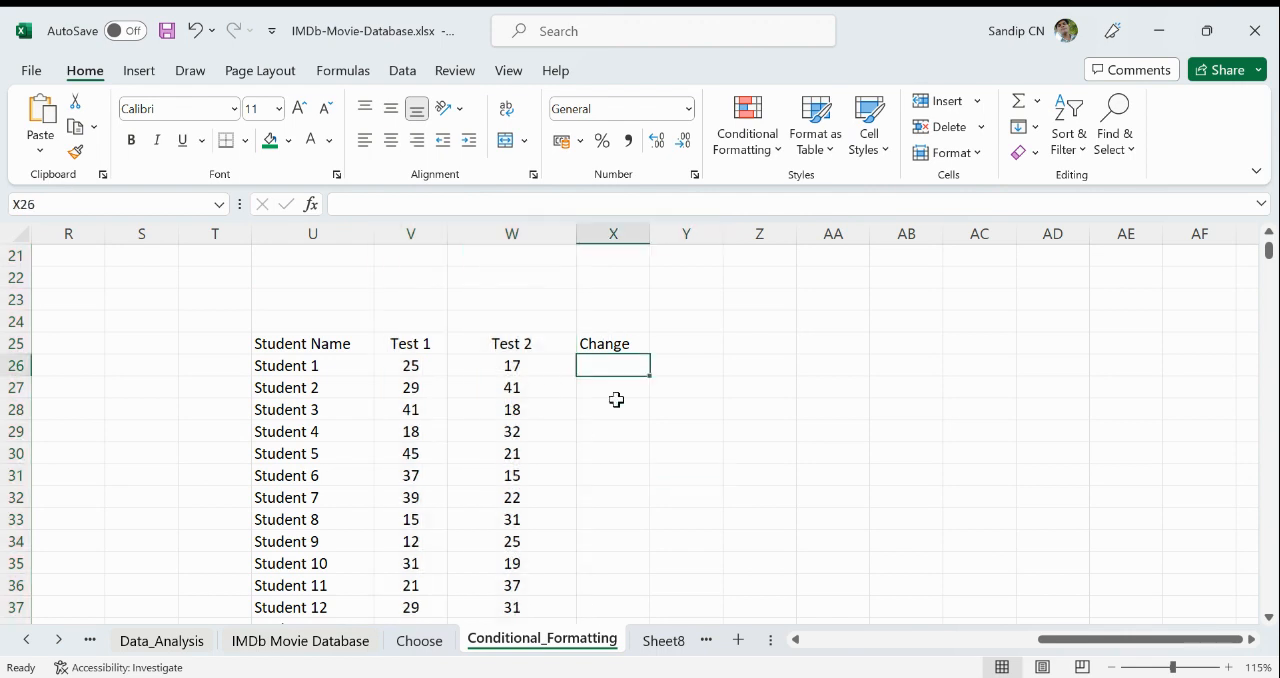
left_click(614, 228)
left_click(391, 140)
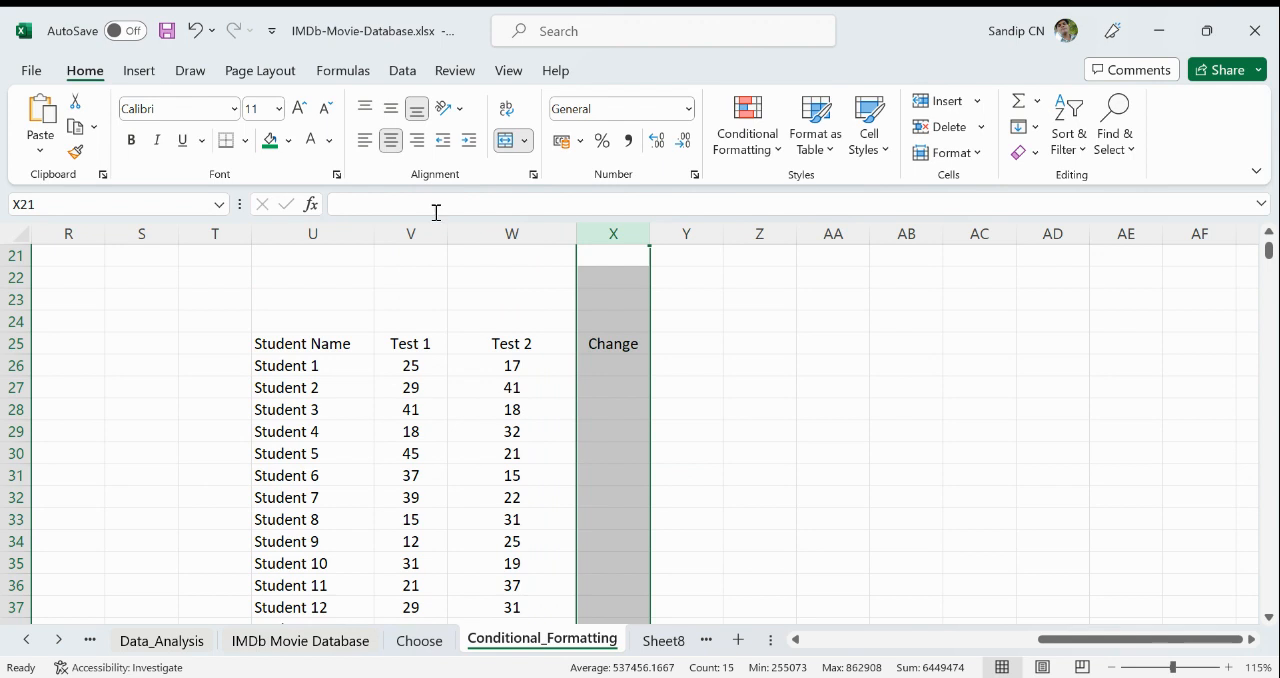
- Calculate the score change with =V26-W26 in X26 and fill the formula down to X42
left_click(620, 368)
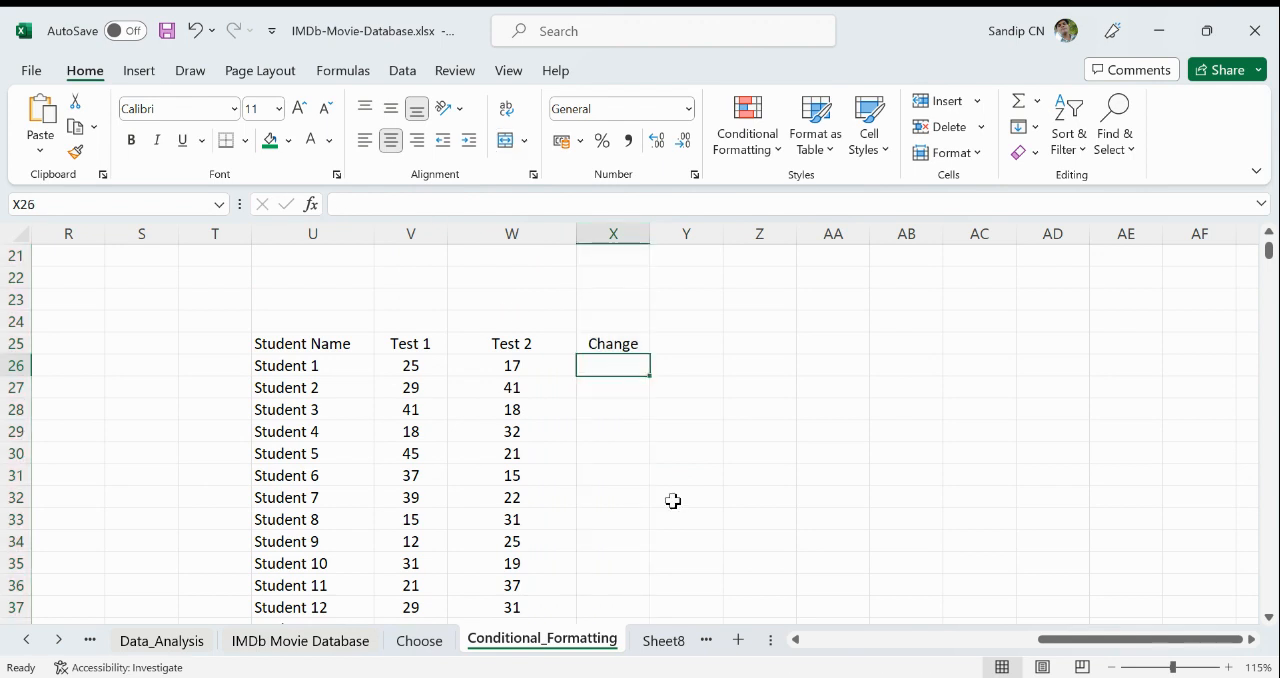
type("=")
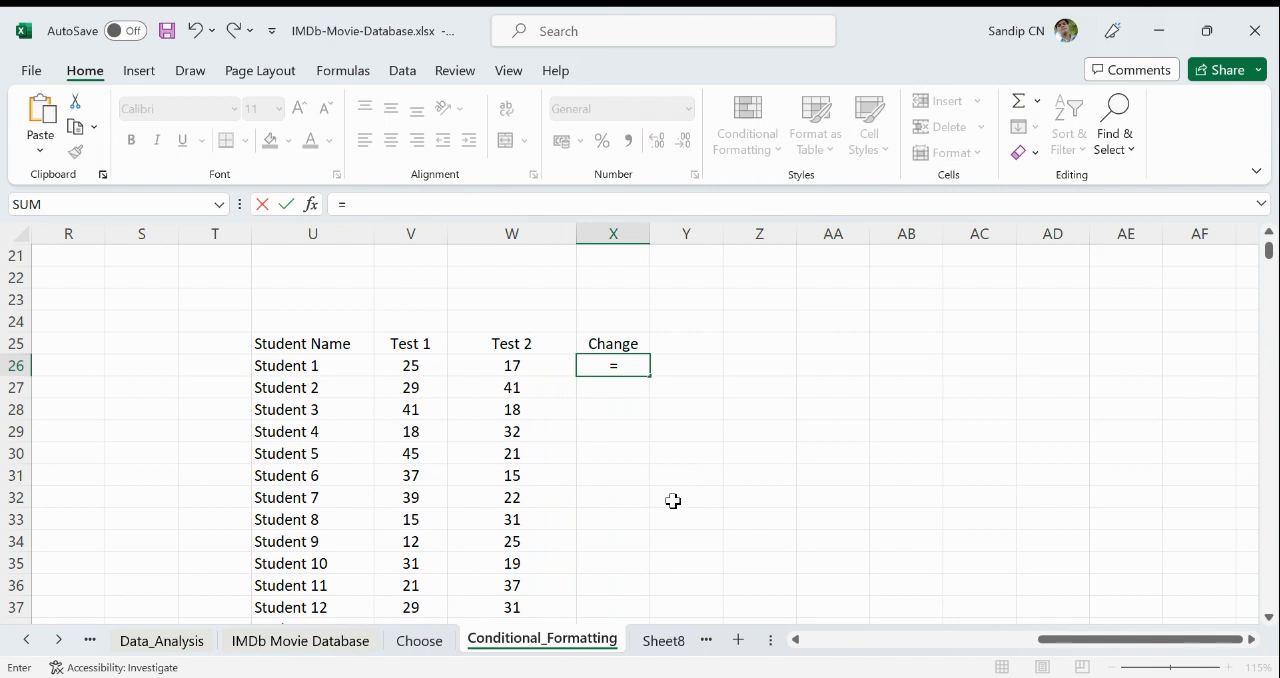
left_click(430, 364)
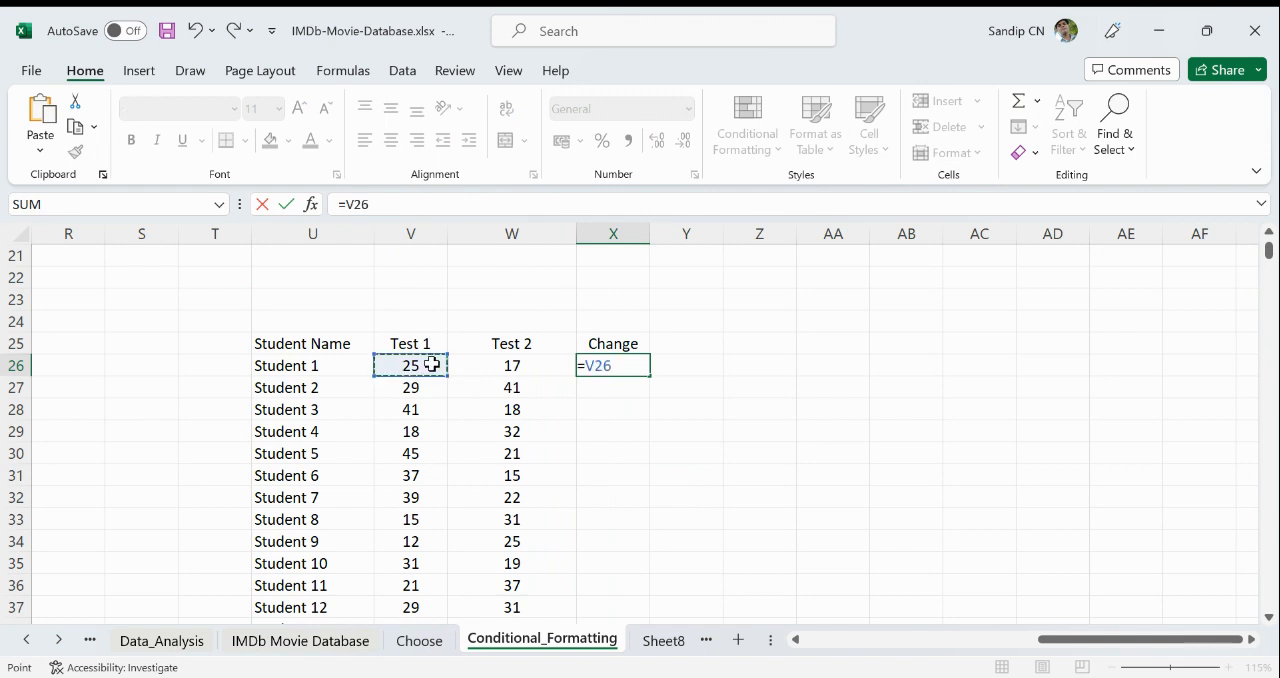
type("-")
left_click(530, 364)
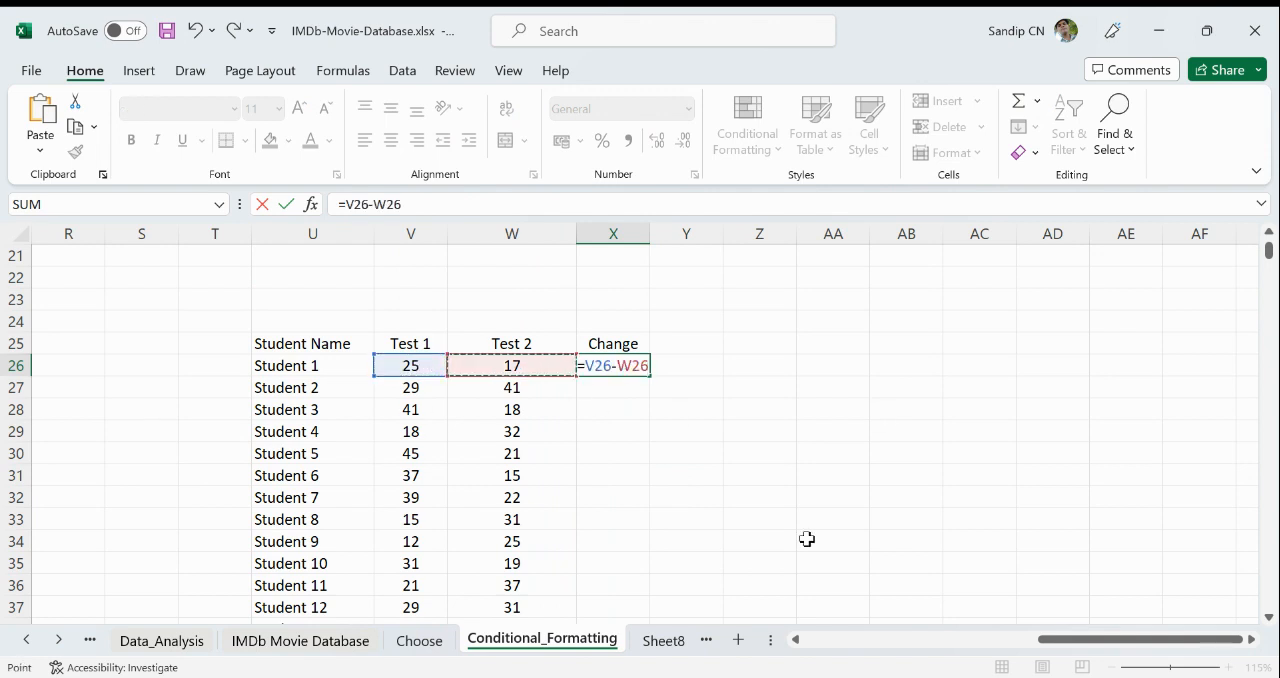
key("Return")
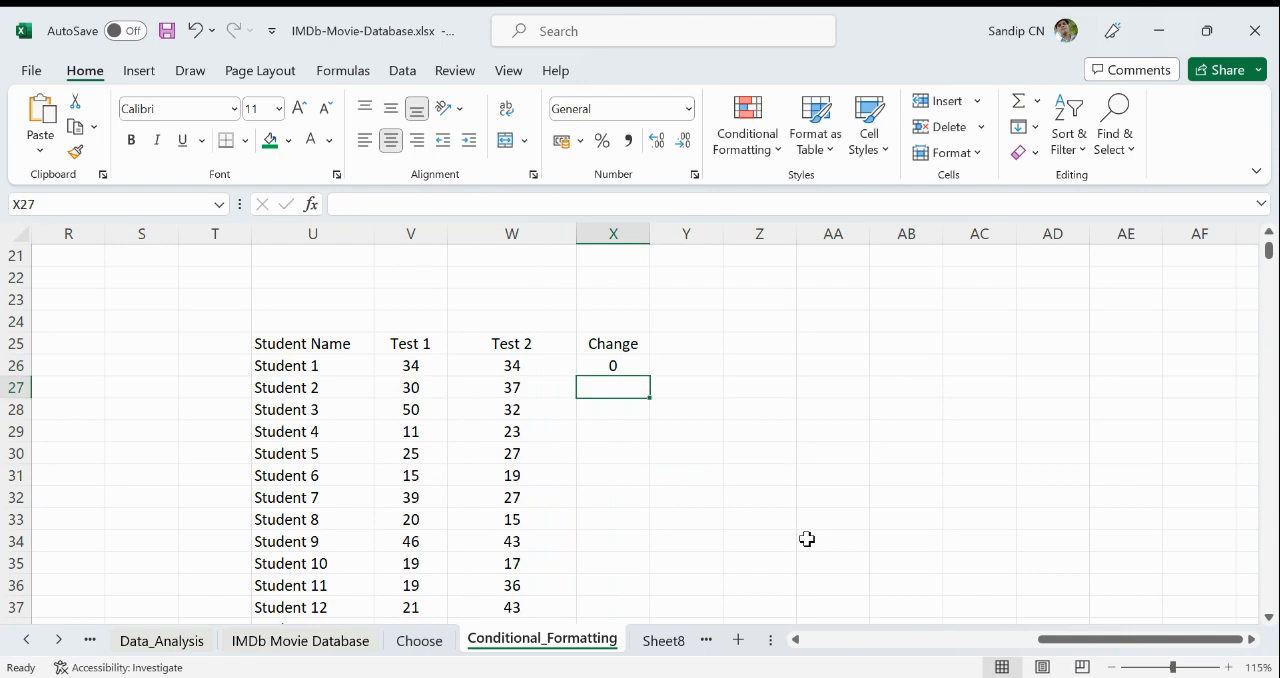
left_click(421, 364)
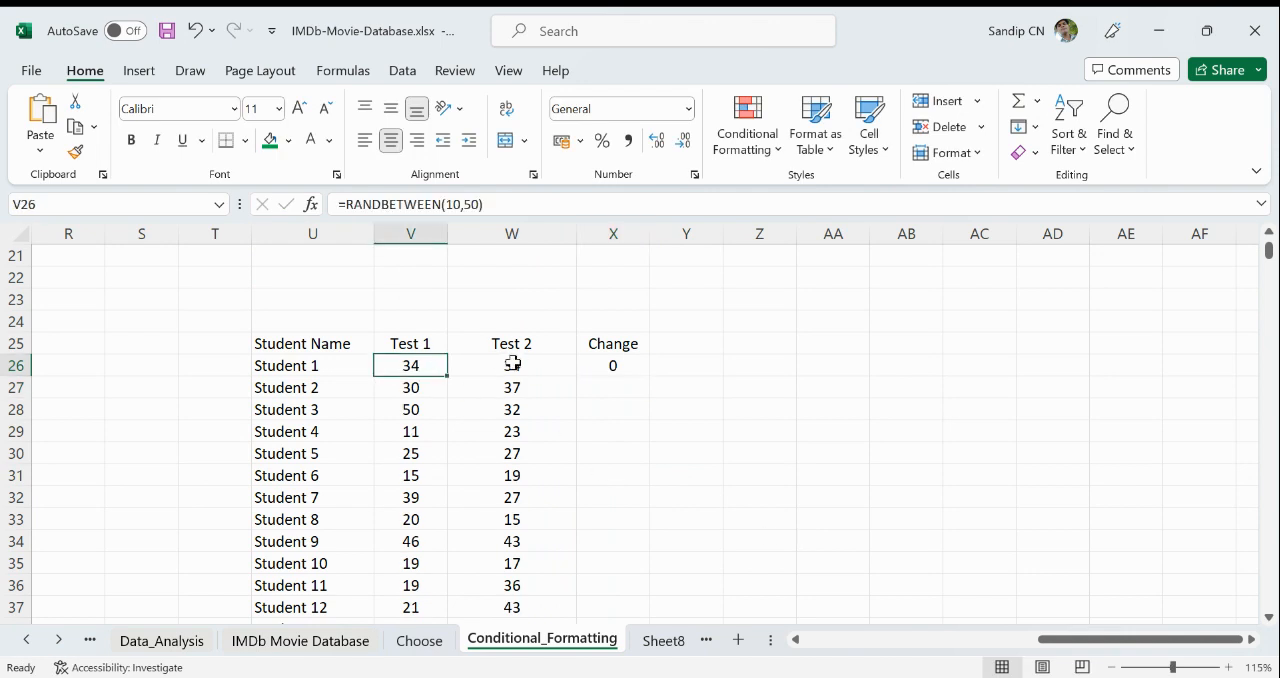
left_click(514, 364)
left_click(614, 366)
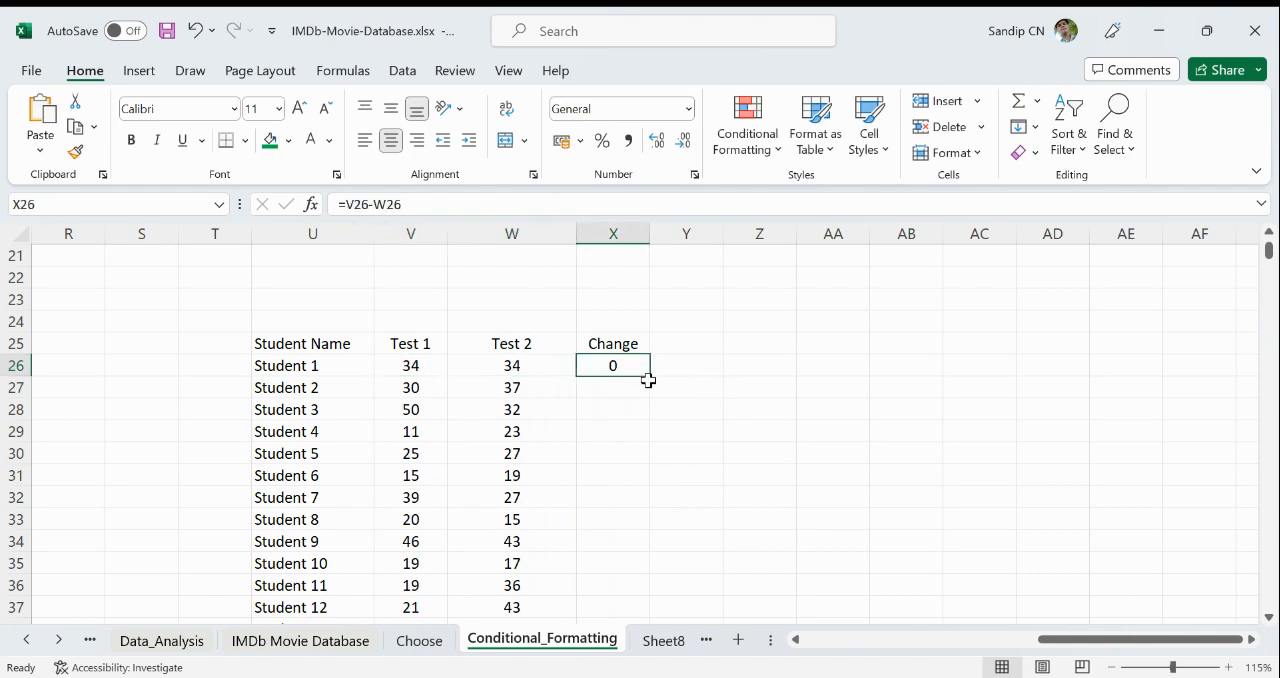
double_click(652, 373)
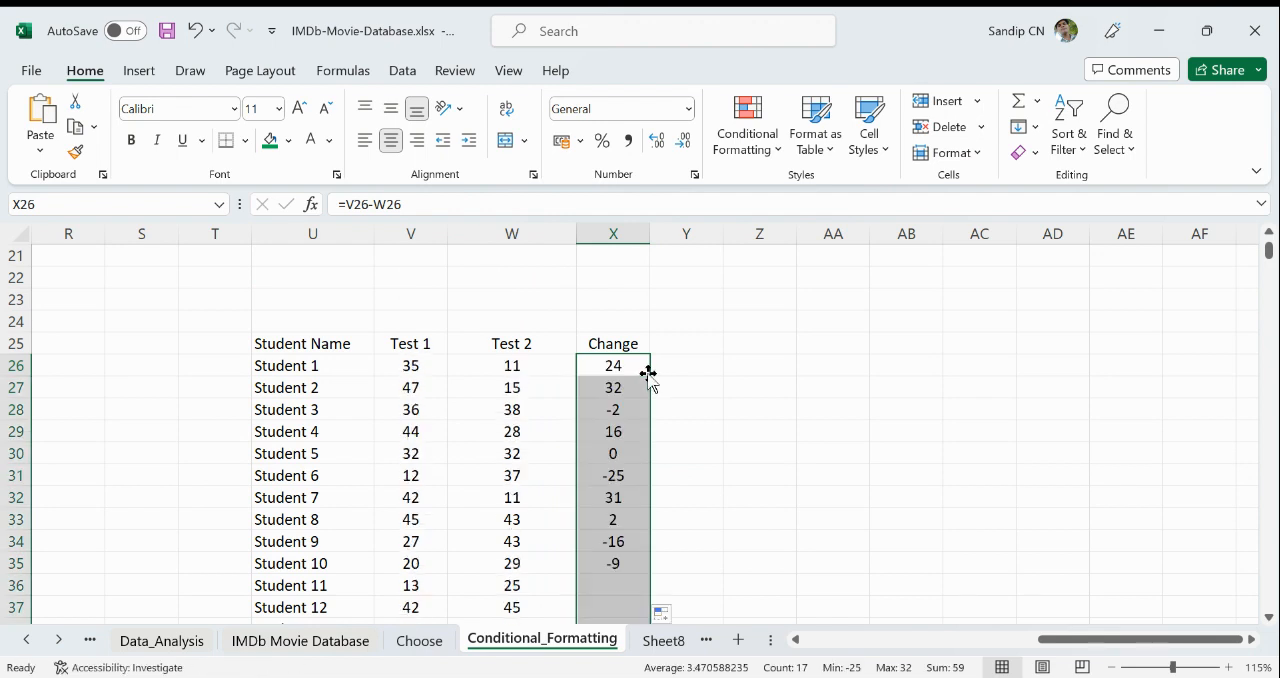
- Check Student 1's change against both test scores and clear the change formulas from X26:X42
left_click(406, 364)
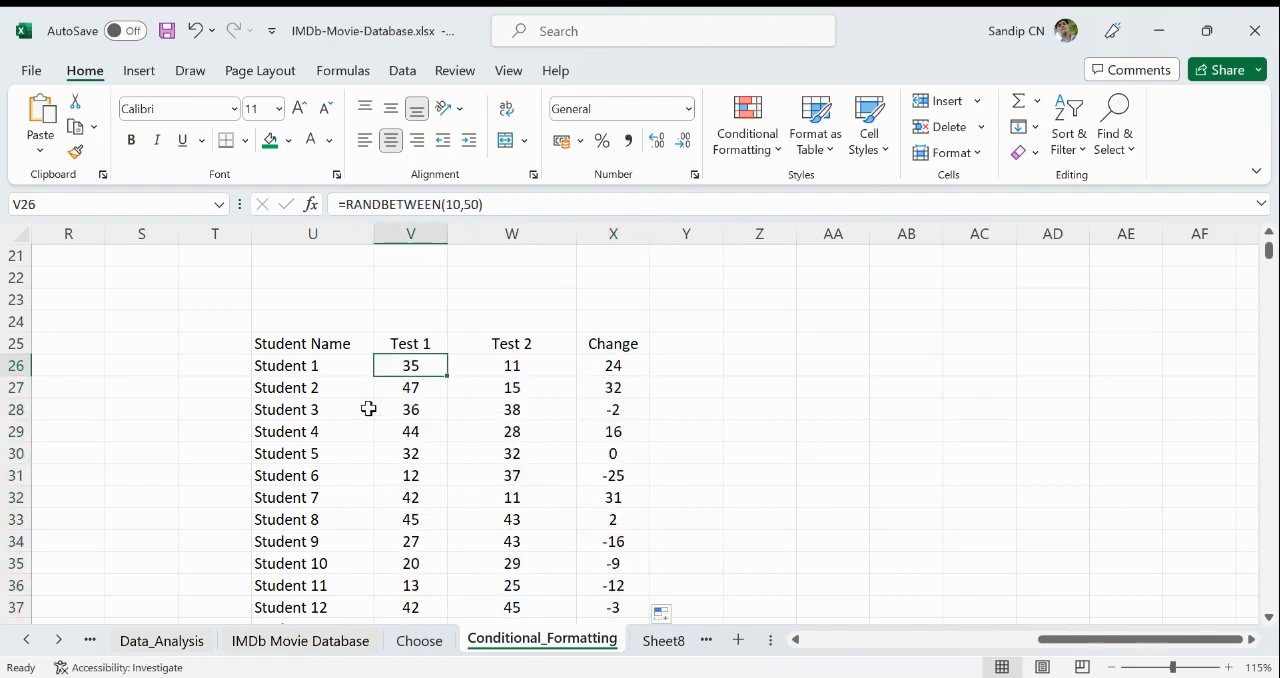
left_click(518, 367)
left_click(627, 371)
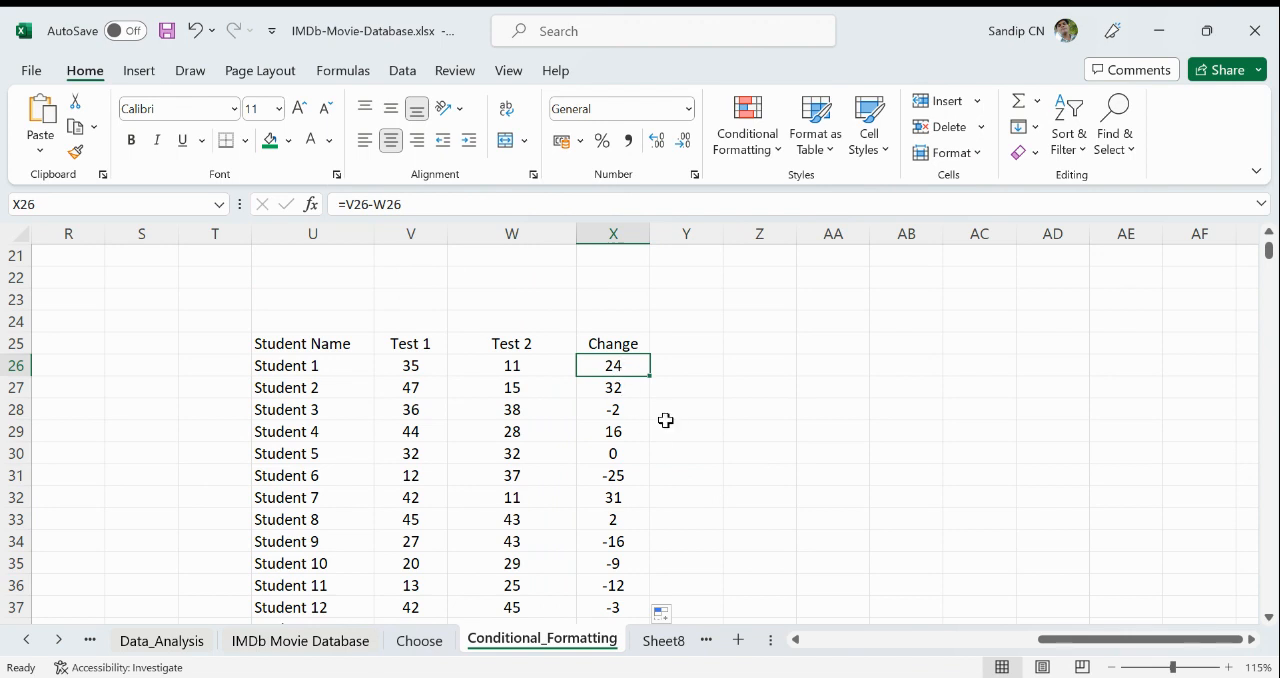
key("ctrl+shift+Down")
key("Delete")
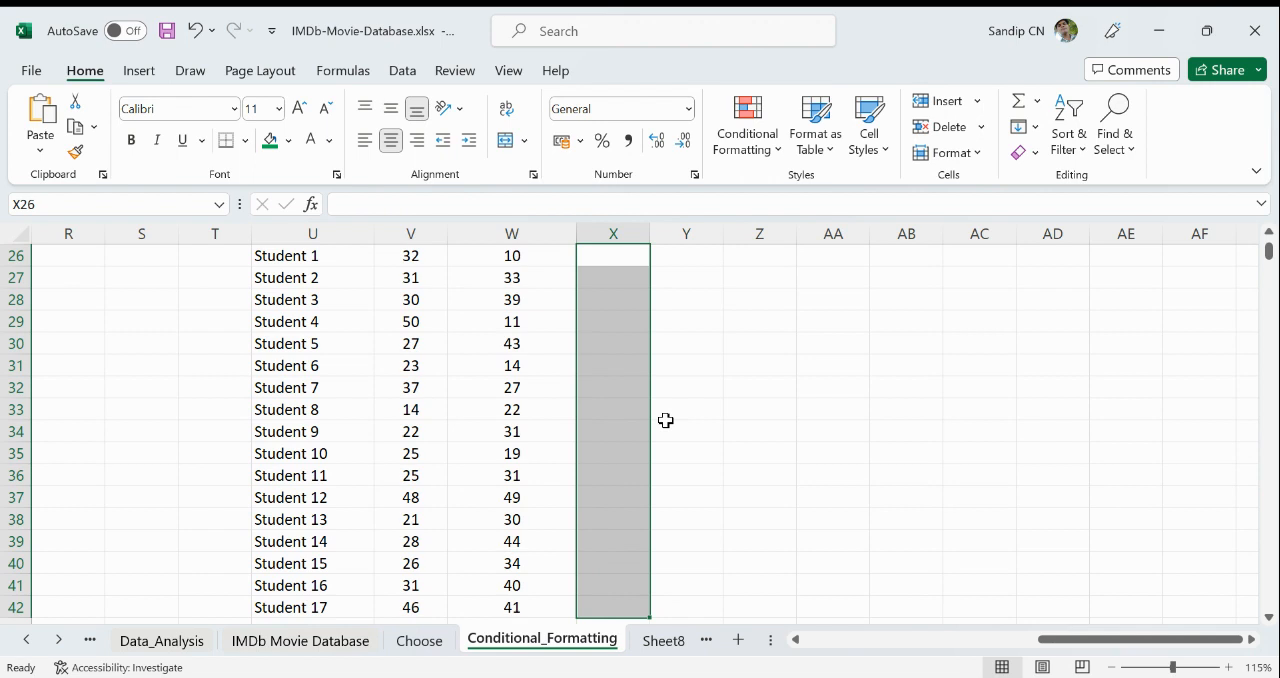
- Enter =W26-V26 in X26 to subtract Test 1 from Test 2, and check it against Student 1's scores
scroll(665, 420, "up", 3)
left_click(627, 454)
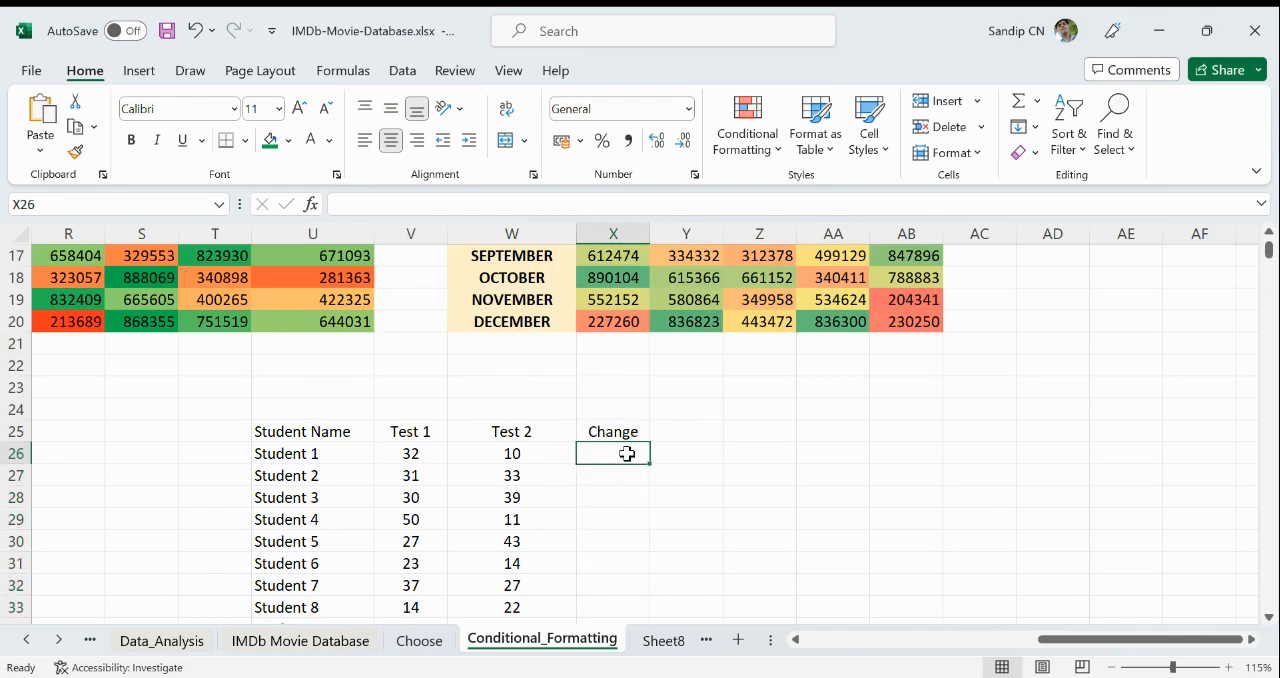
type("=")
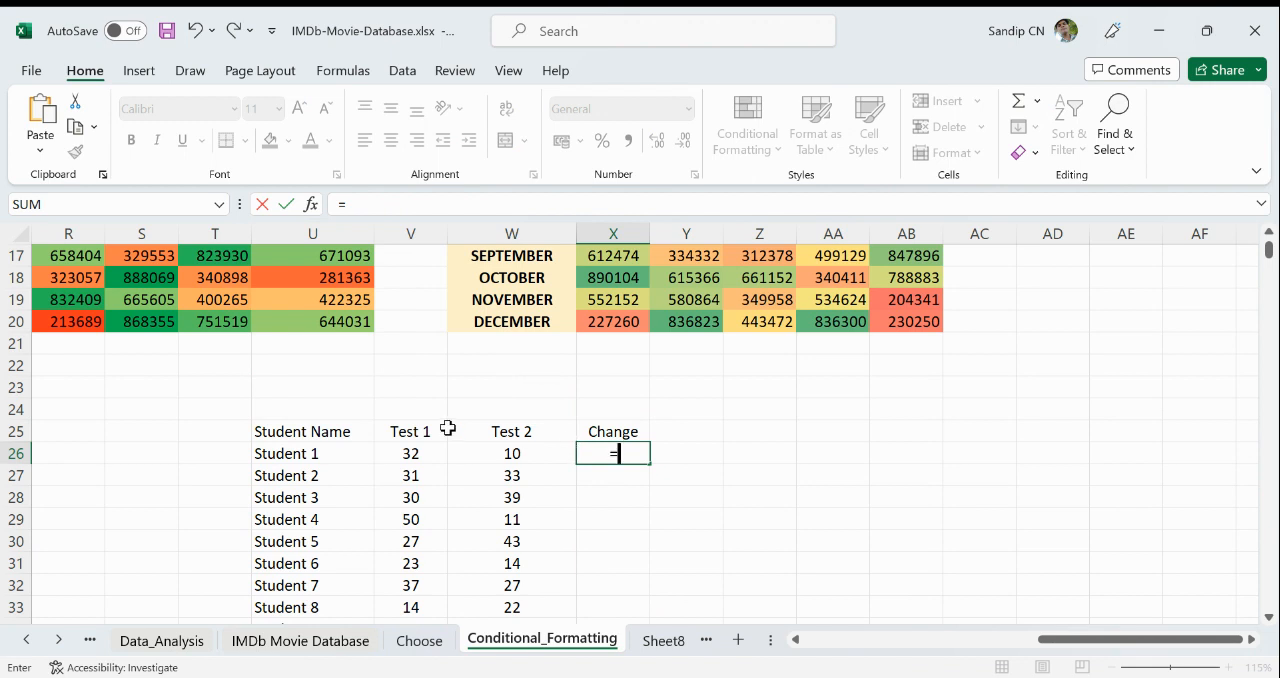
left_click(513, 455)
type("-")
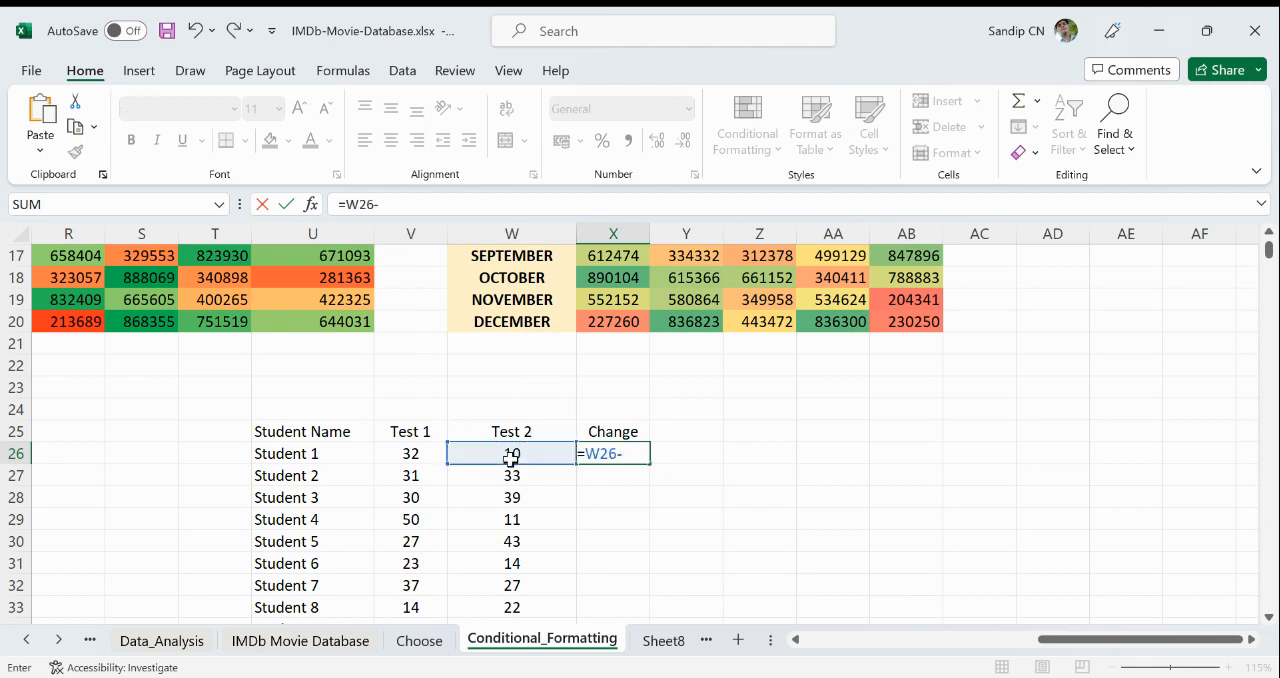
left_click(410, 455)
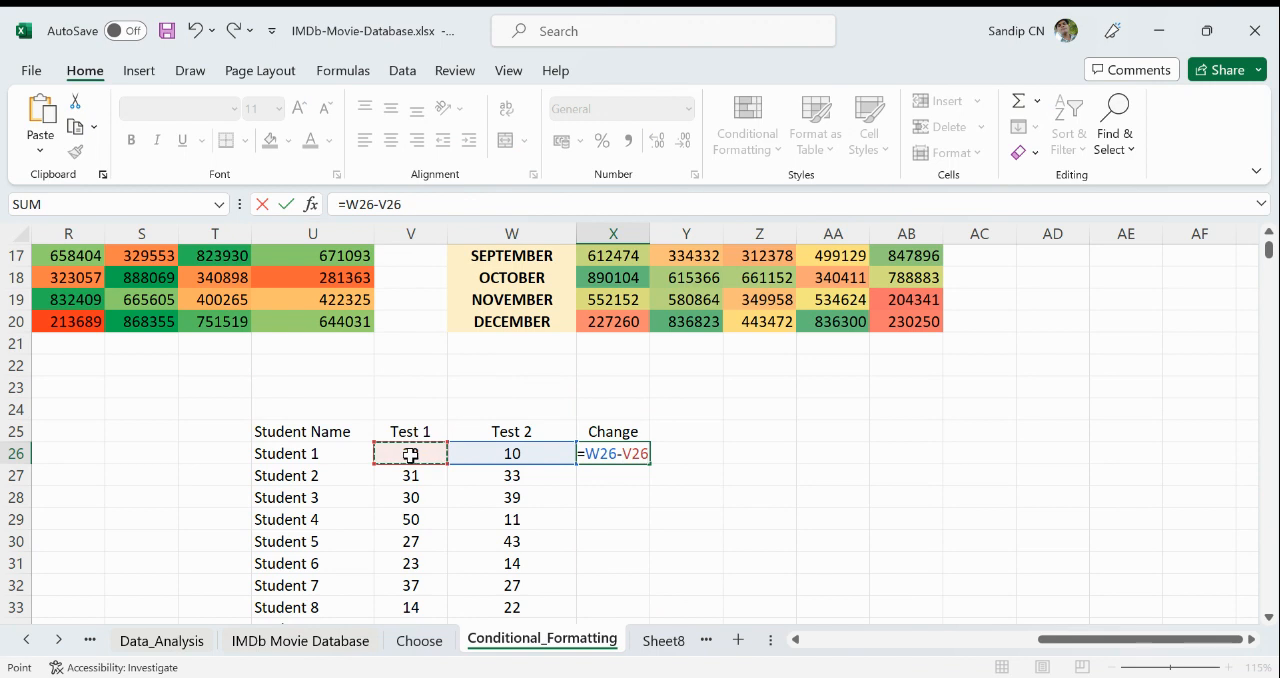
key("Return")
left_click(614, 457)
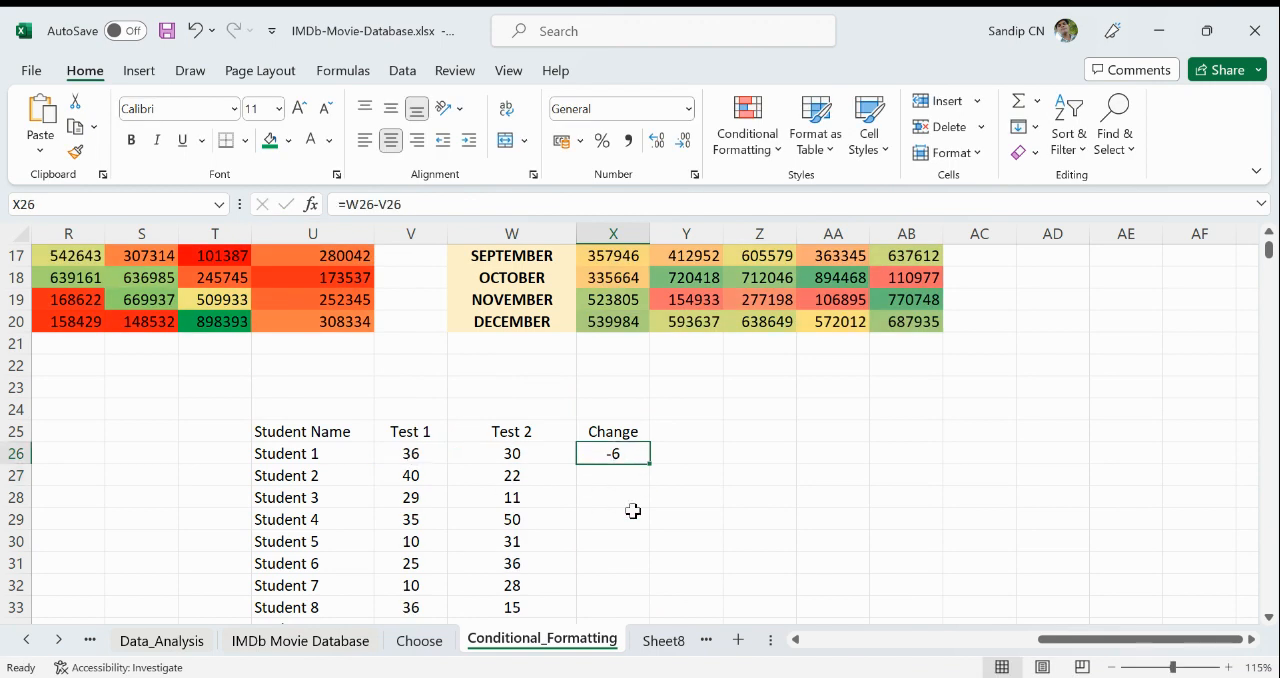
left_click(408, 452)
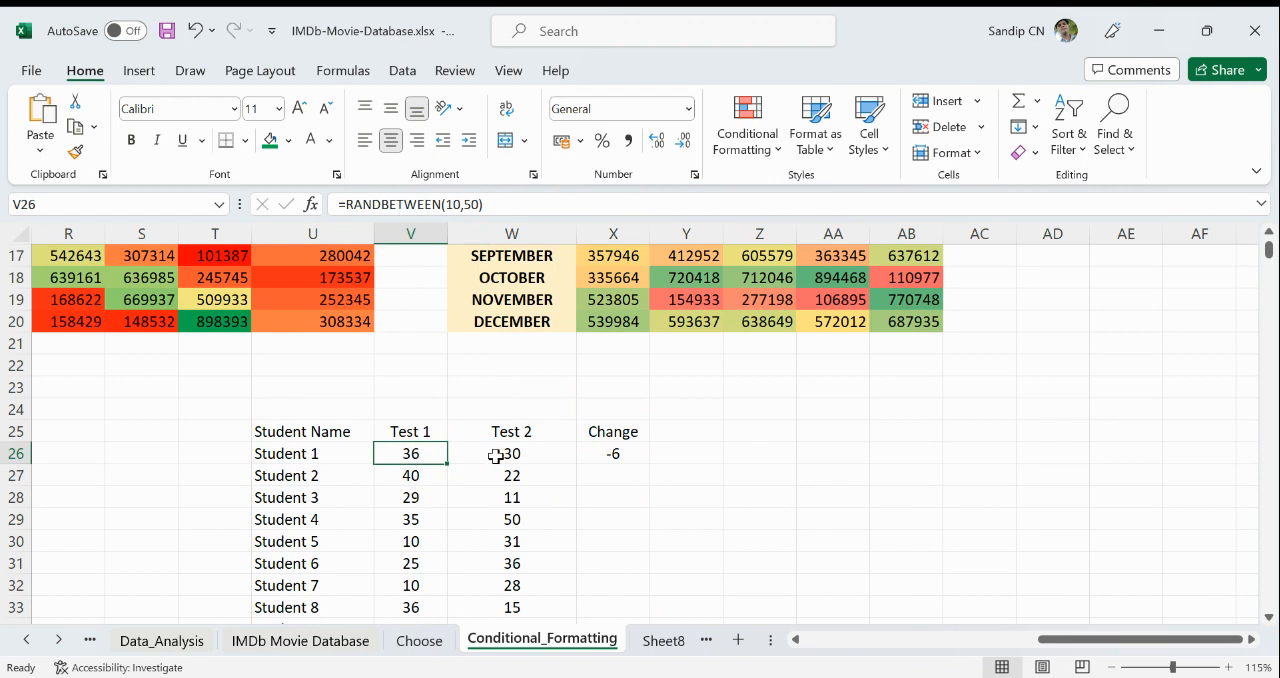
left_click(543, 451)
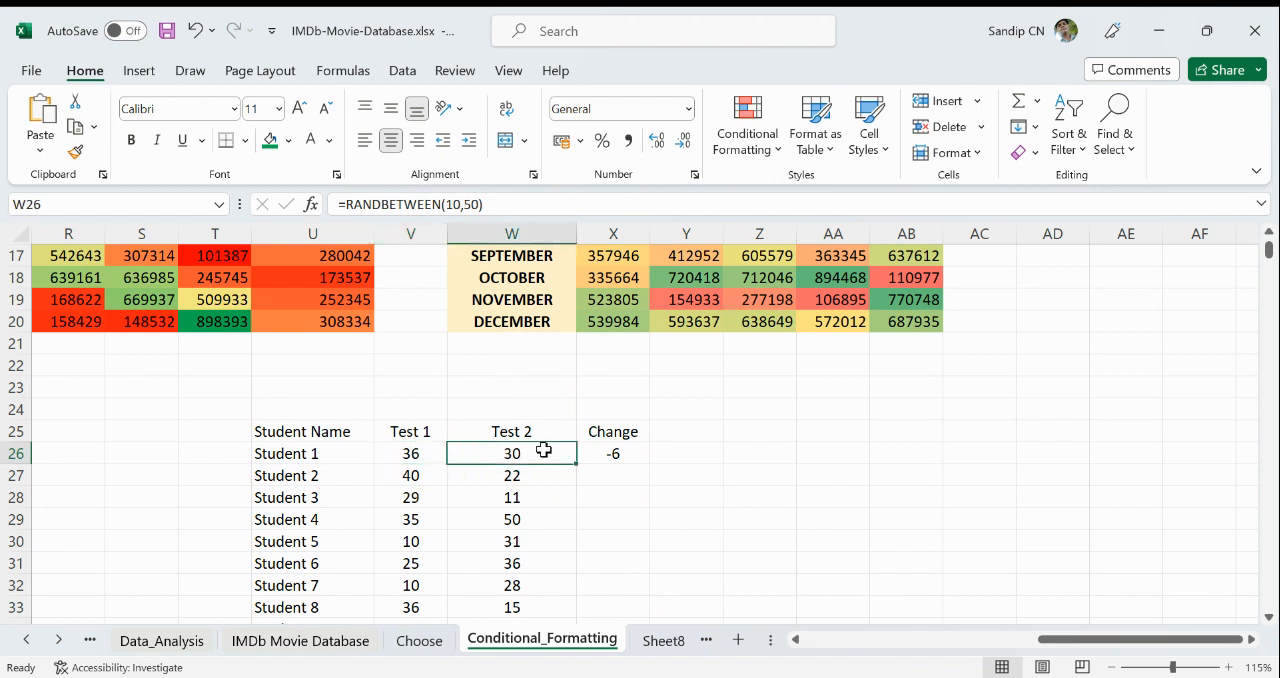
left_click(640, 458)
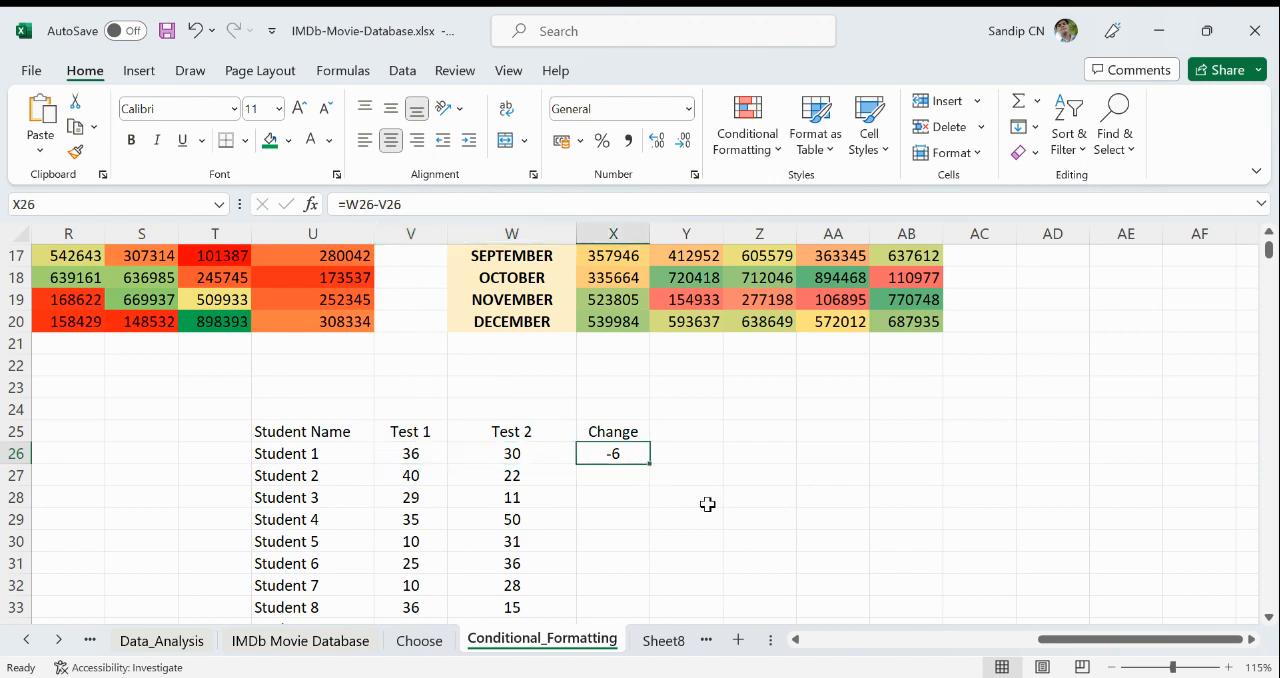
- Fill the change formula from X26 down to X42 and inspect the cells that X26 references
double_click(651, 465)
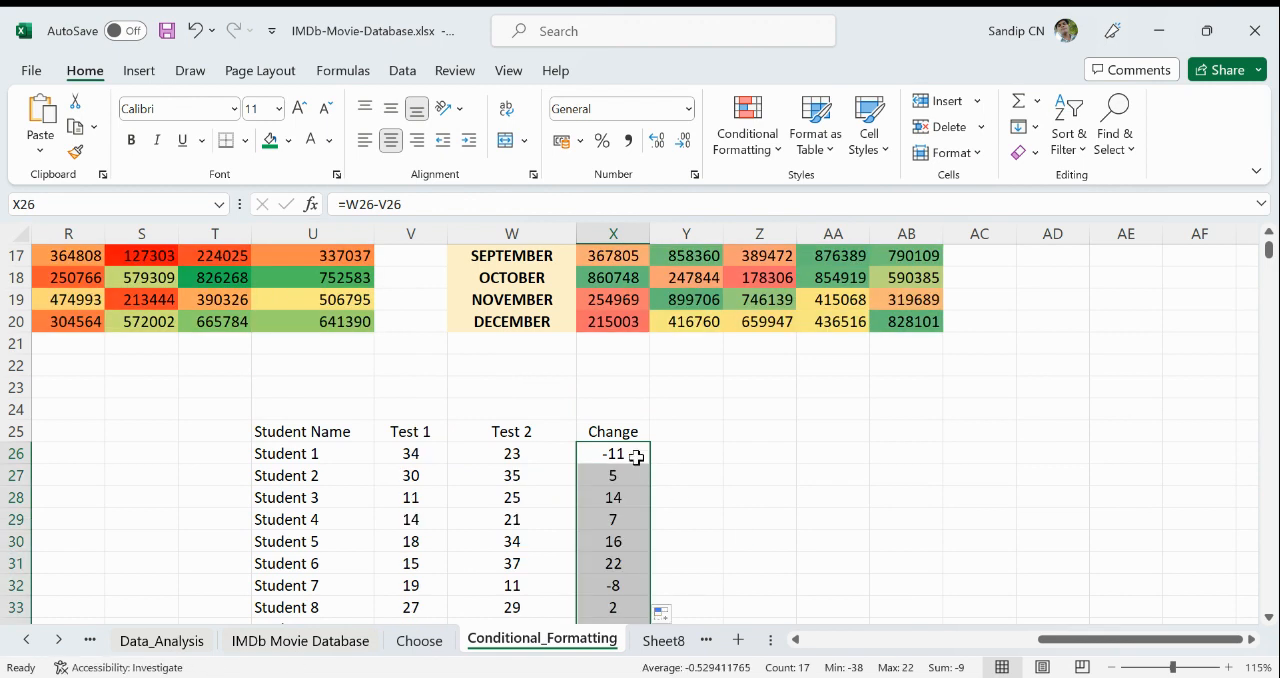
double_click(636, 457)
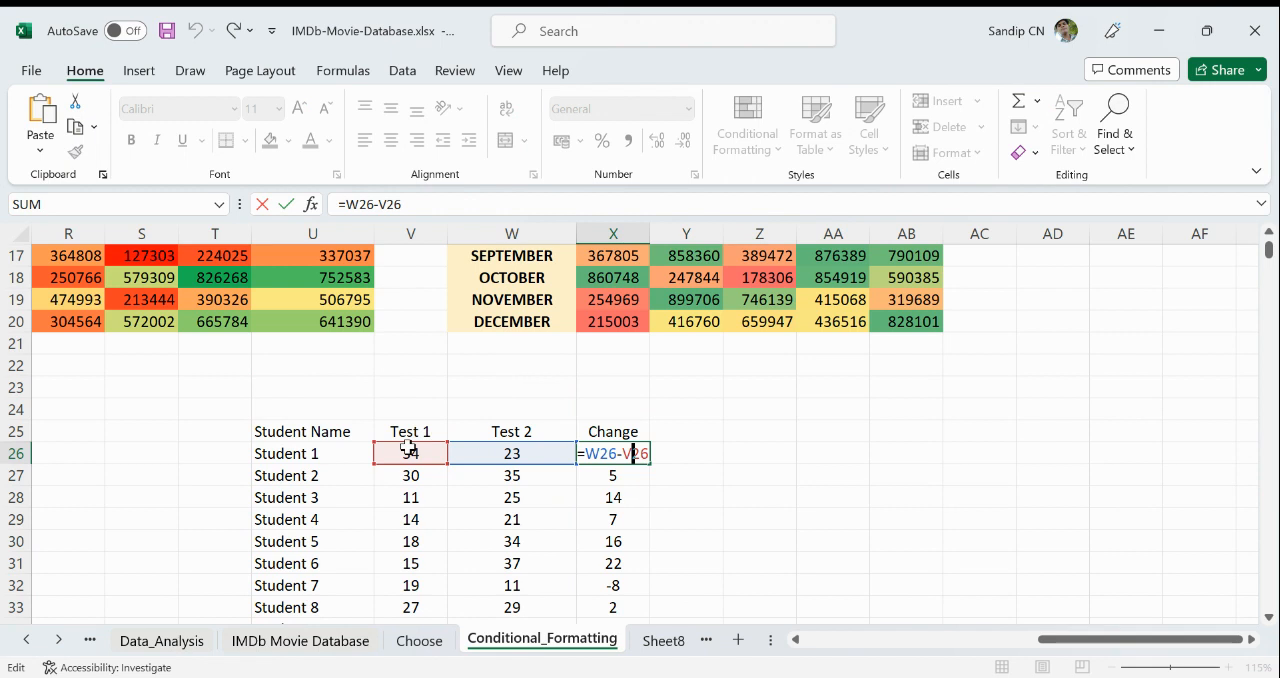
left_click(811, 511)
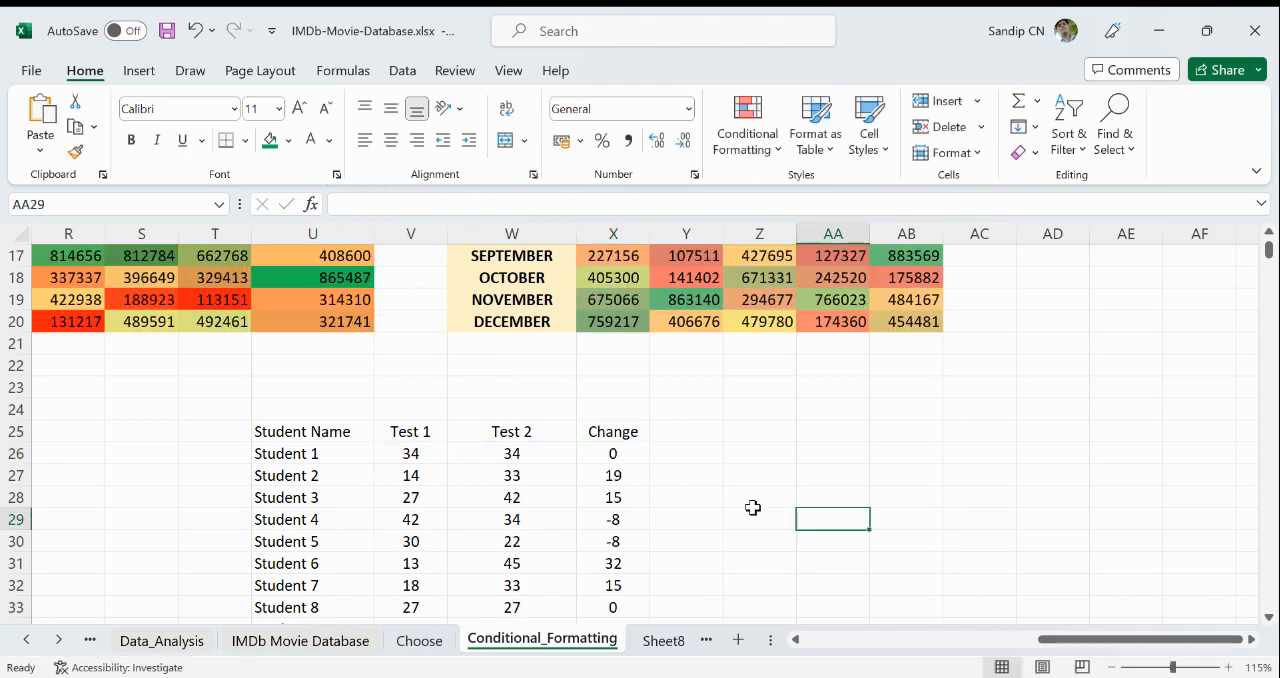
- Check the Change values of Students 1, 2 and 4 against their Test 1 and Test 2 scores
left_click(406, 456)
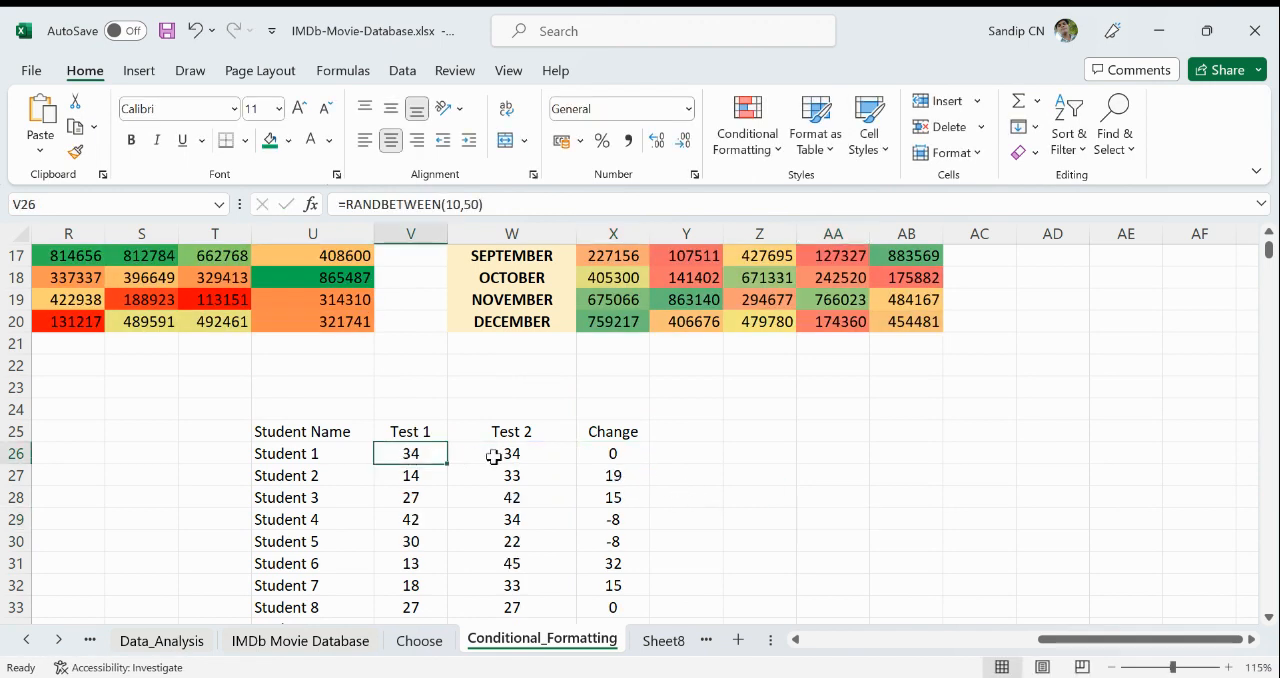
left_click(500, 456)
left_click(622, 456)
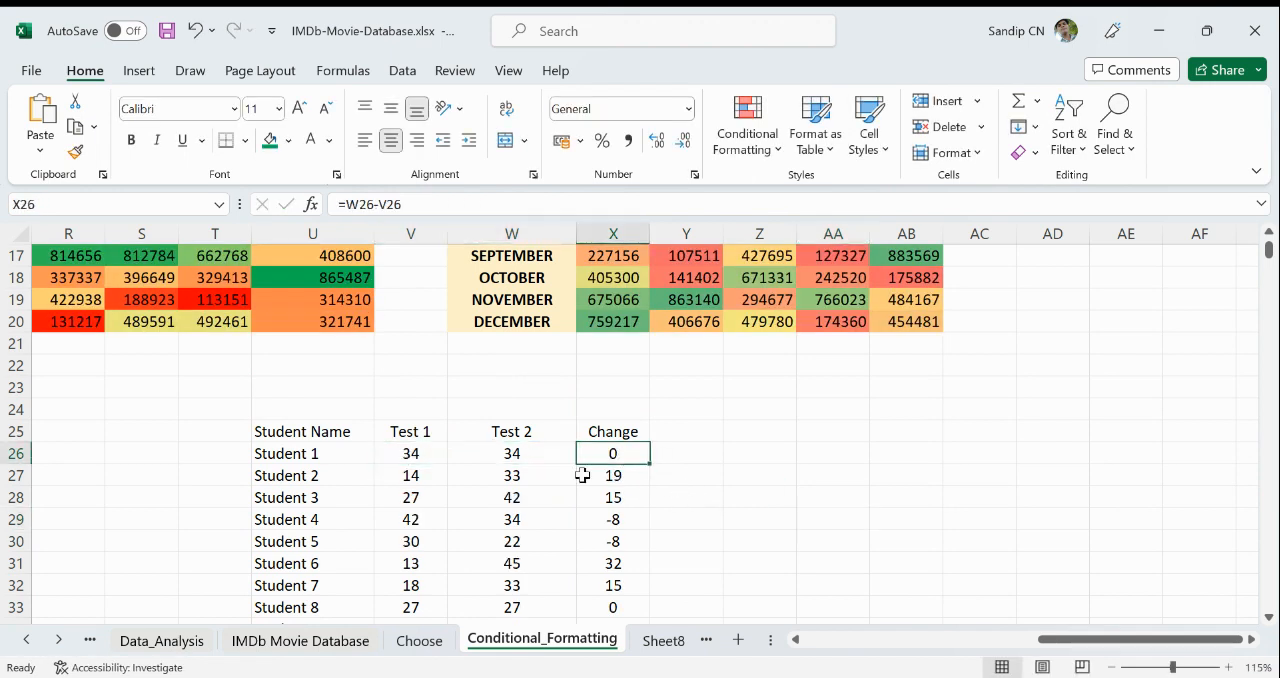
left_click(411, 477)
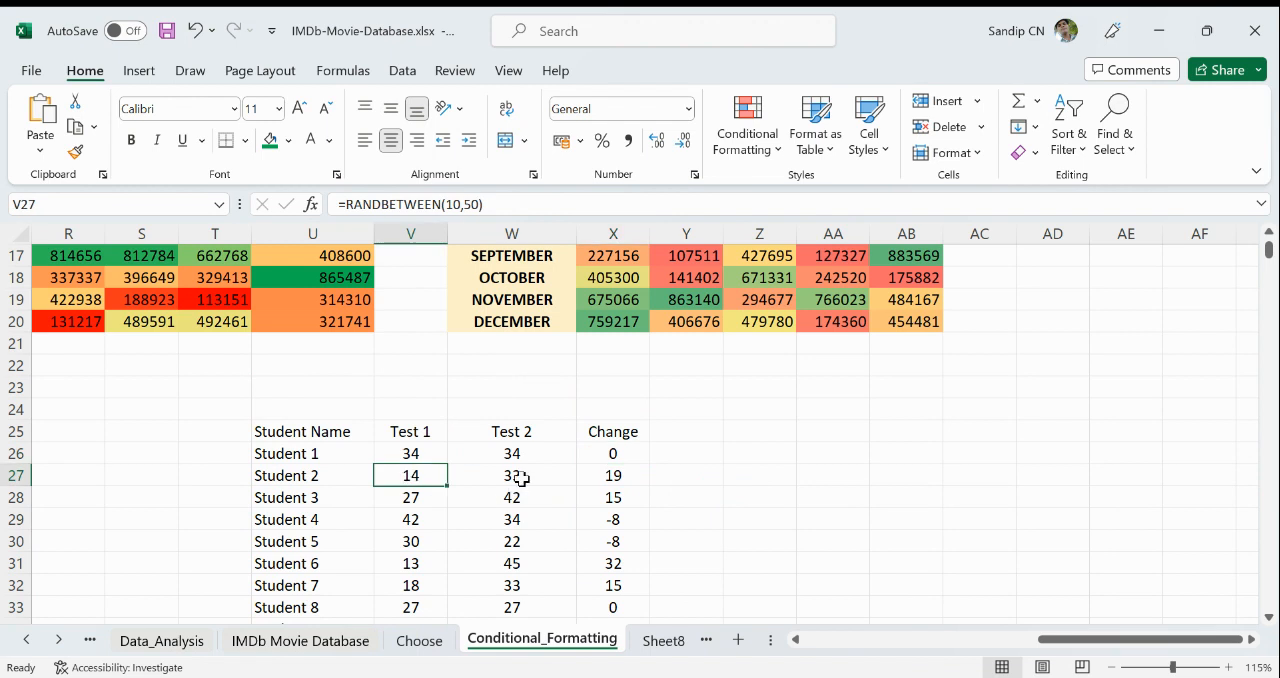
left_click(521, 478)
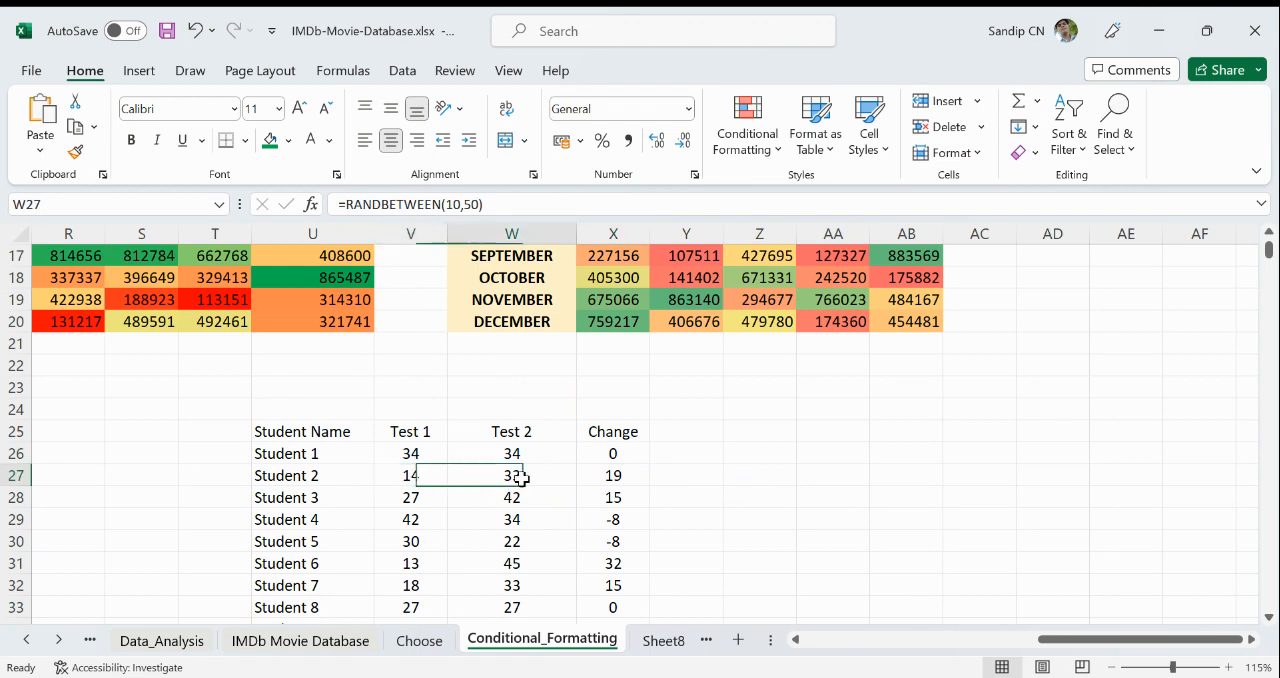
left_click(632, 476)
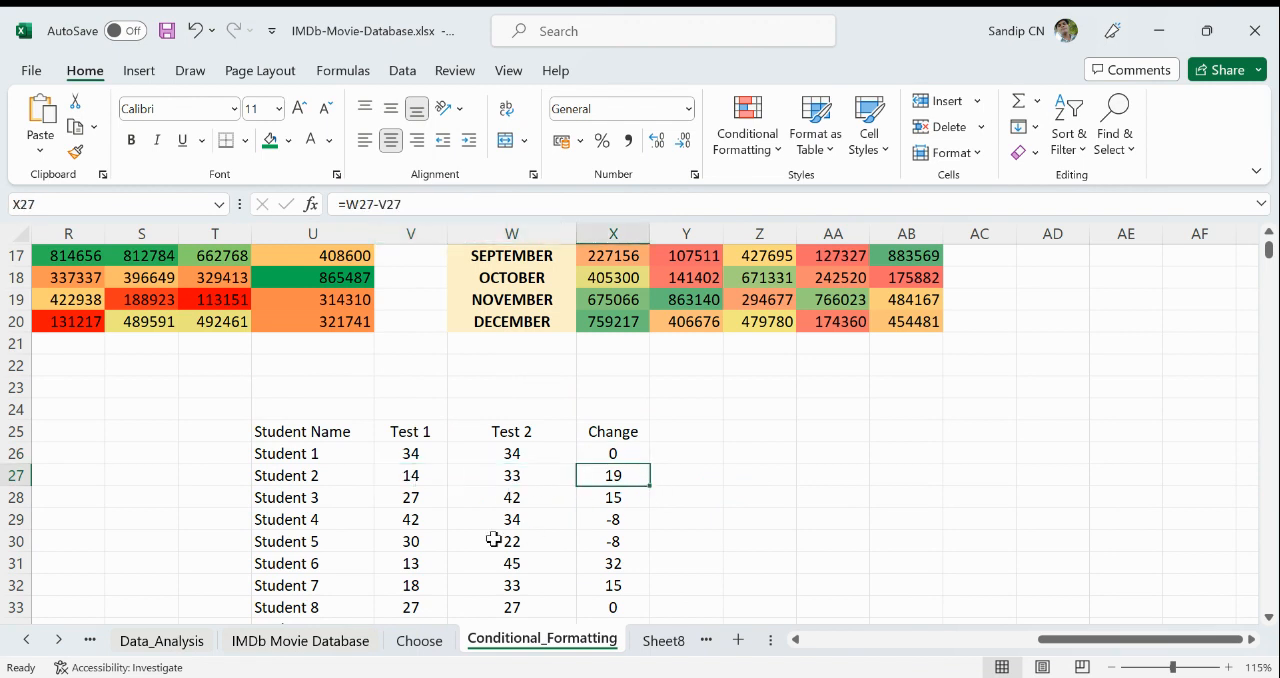
left_click(421, 498)
left_click(423, 520)
left_click(627, 522)
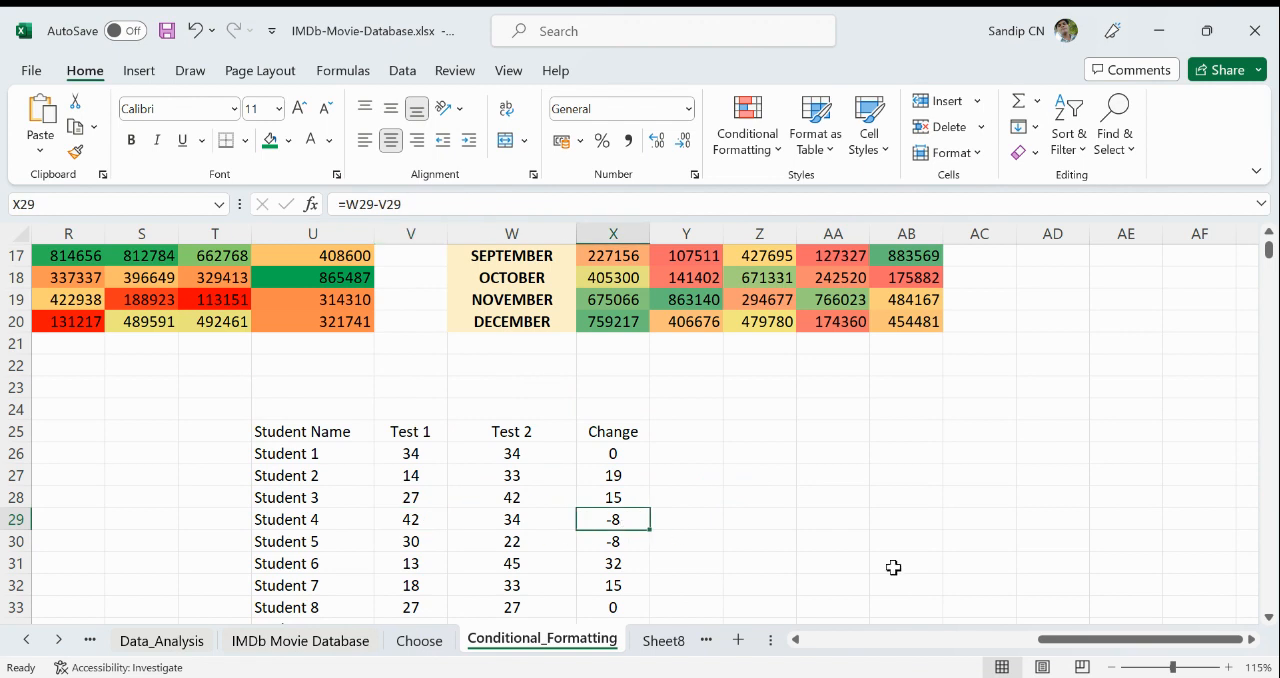
- Right-align the Change column, including its header, in X25:X42
left_click(614, 431)
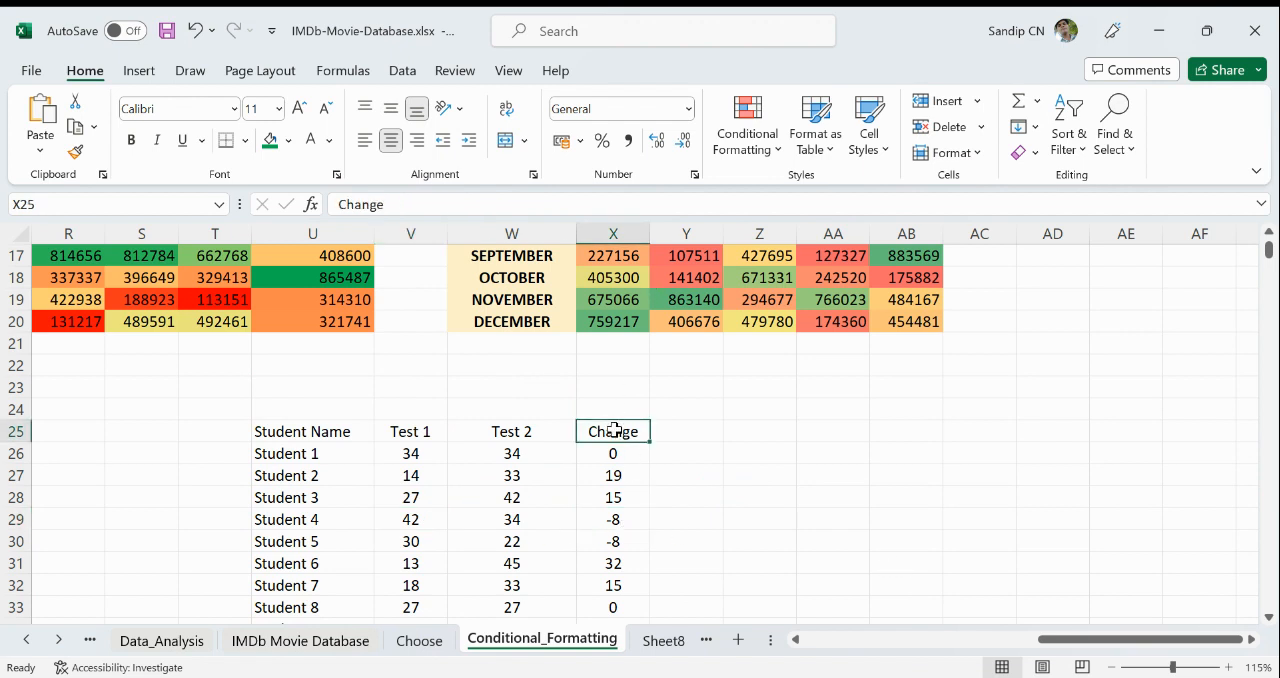
key("ctrl+shift+Down")
scroll(657, 395, "up", 3)
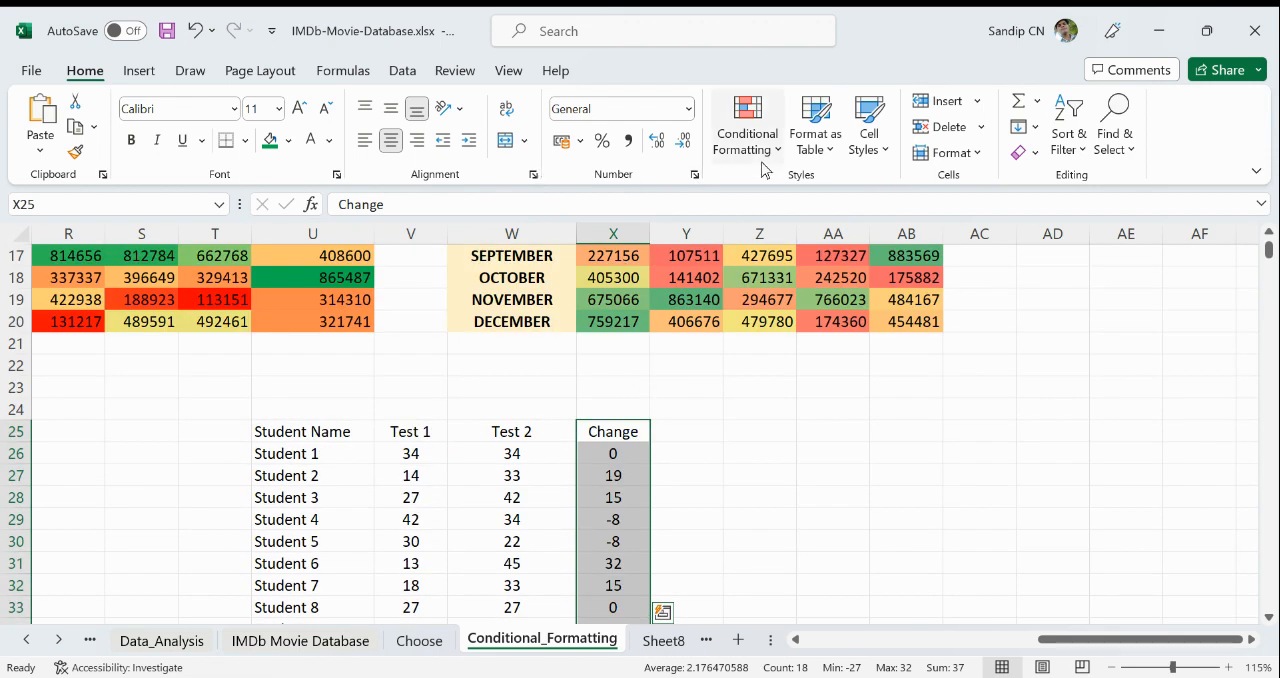
left_click(417, 140)
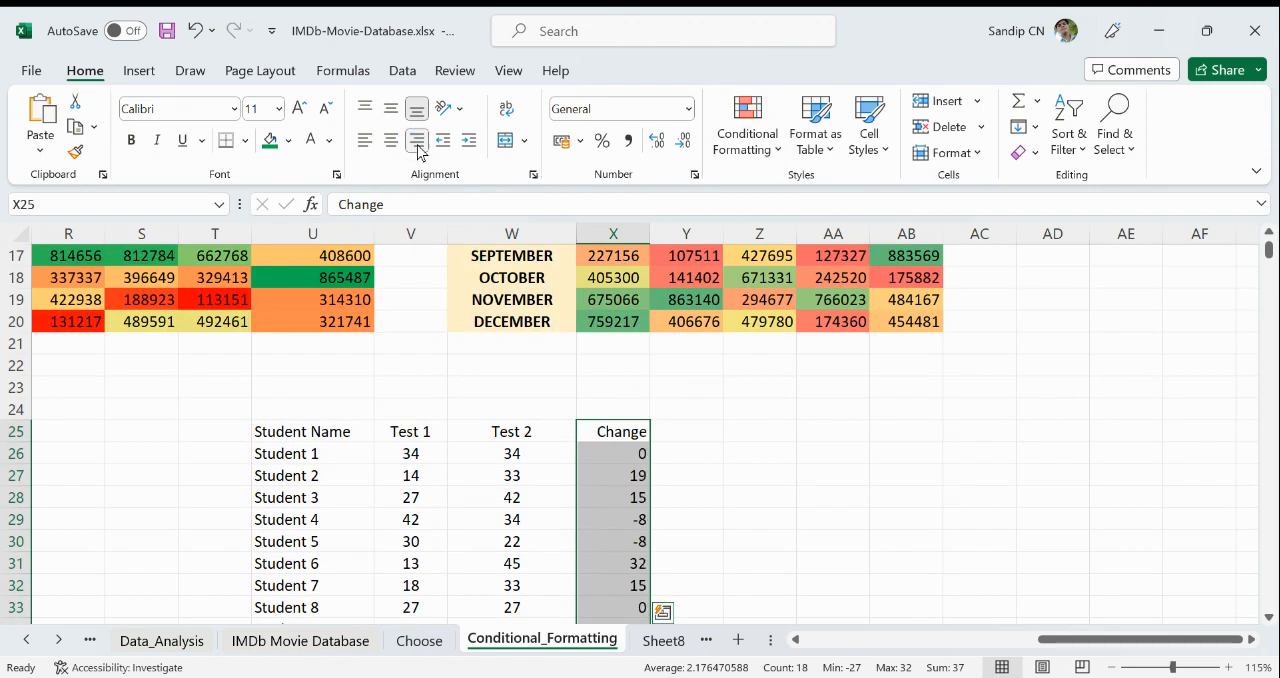
- Apply the directional icon set with three colored arrows to the Change column X25:X42
left_click(750, 150)
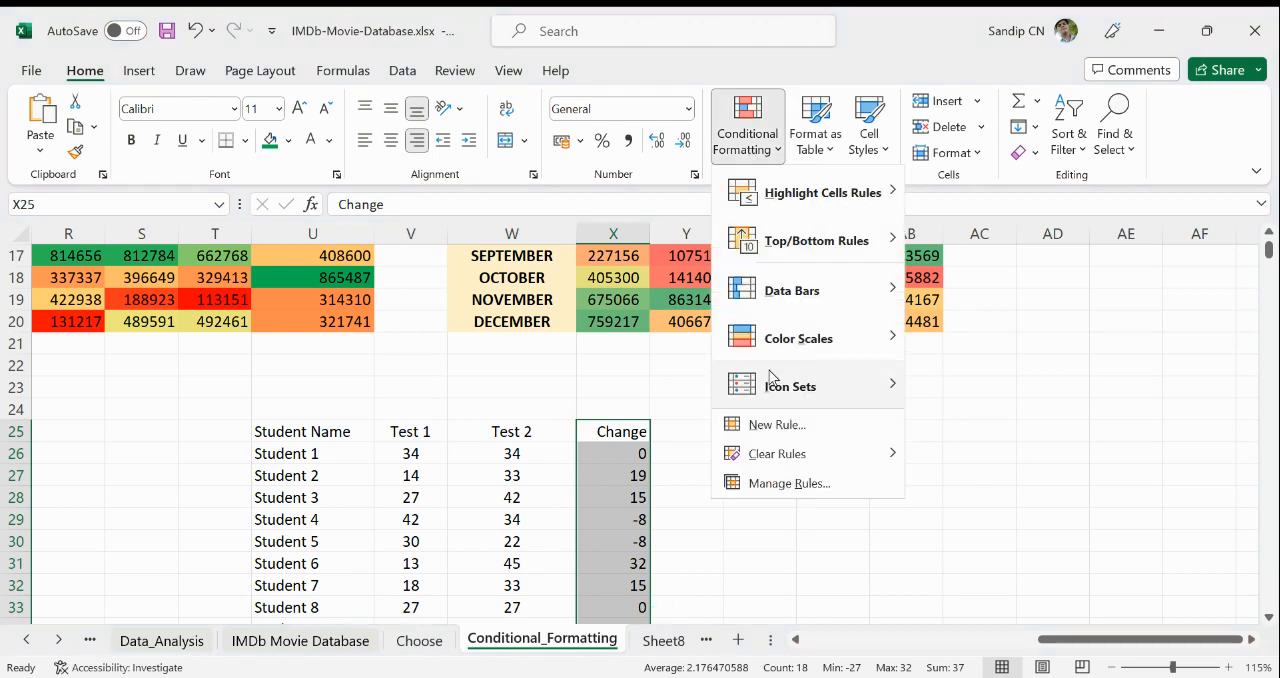
mouse_move(771, 382)
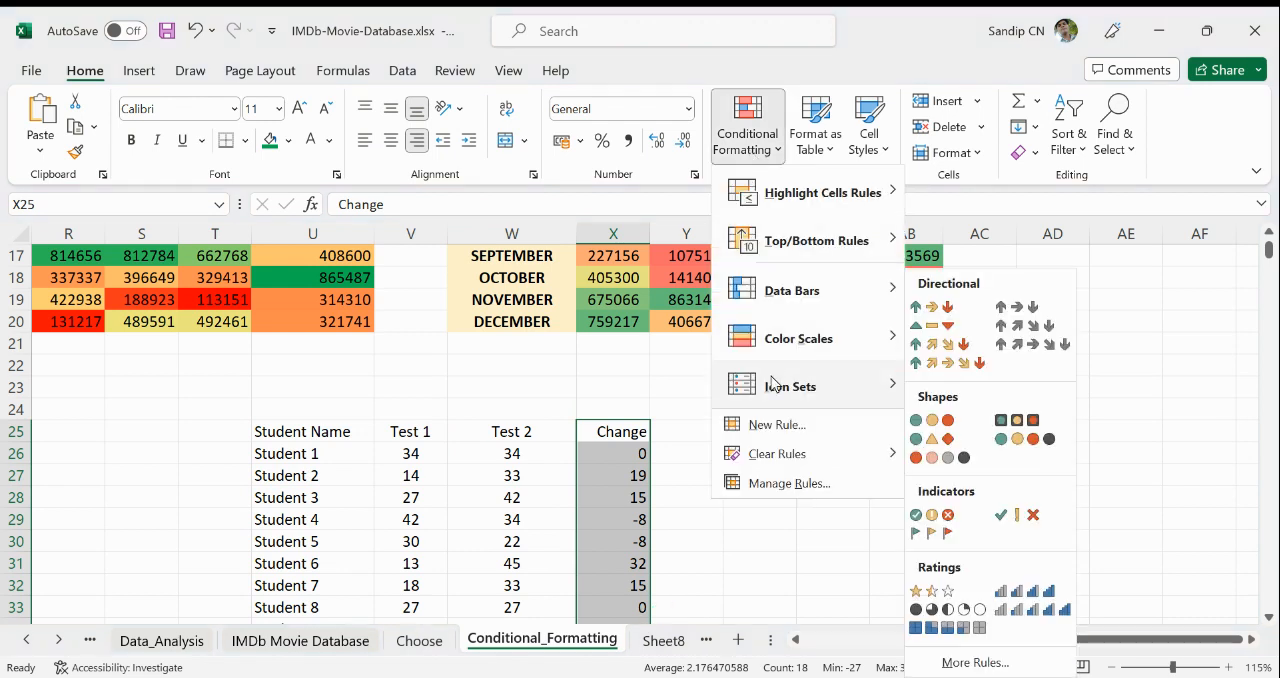
left_click(940, 308)
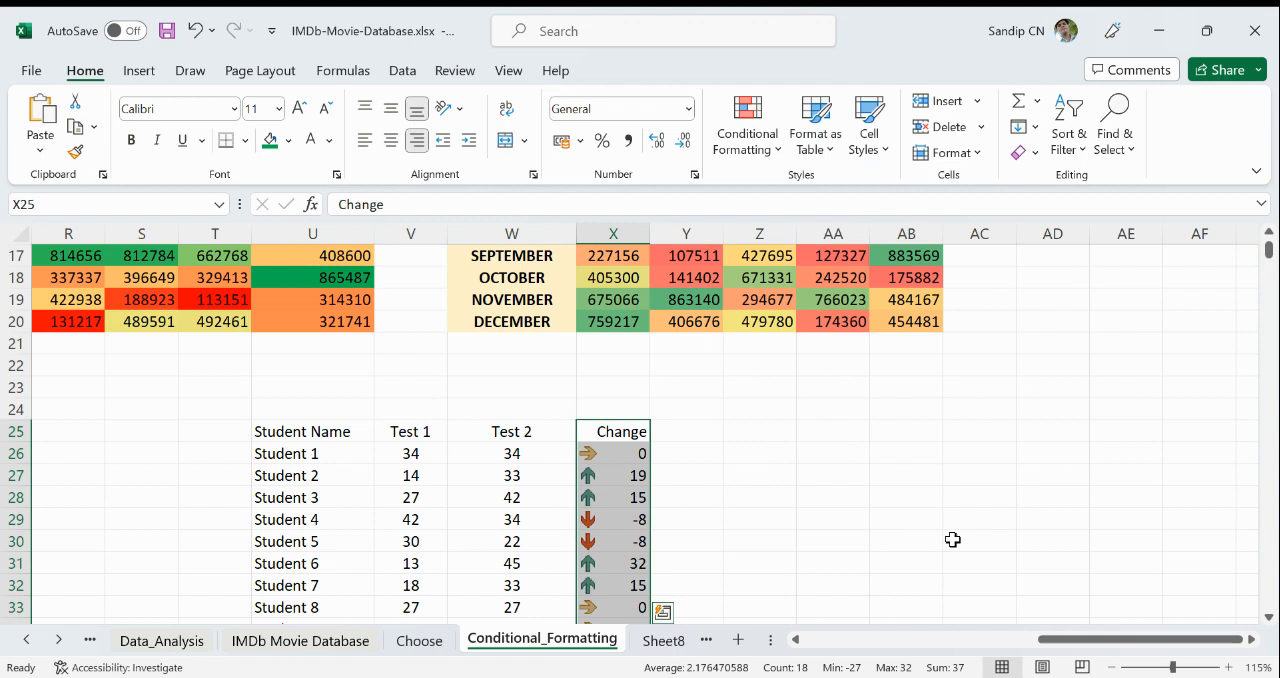
left_click(958, 546)
- Examine the arrow icons against the Change values for all students down to row 42
scroll(958, 546, "down", 1)
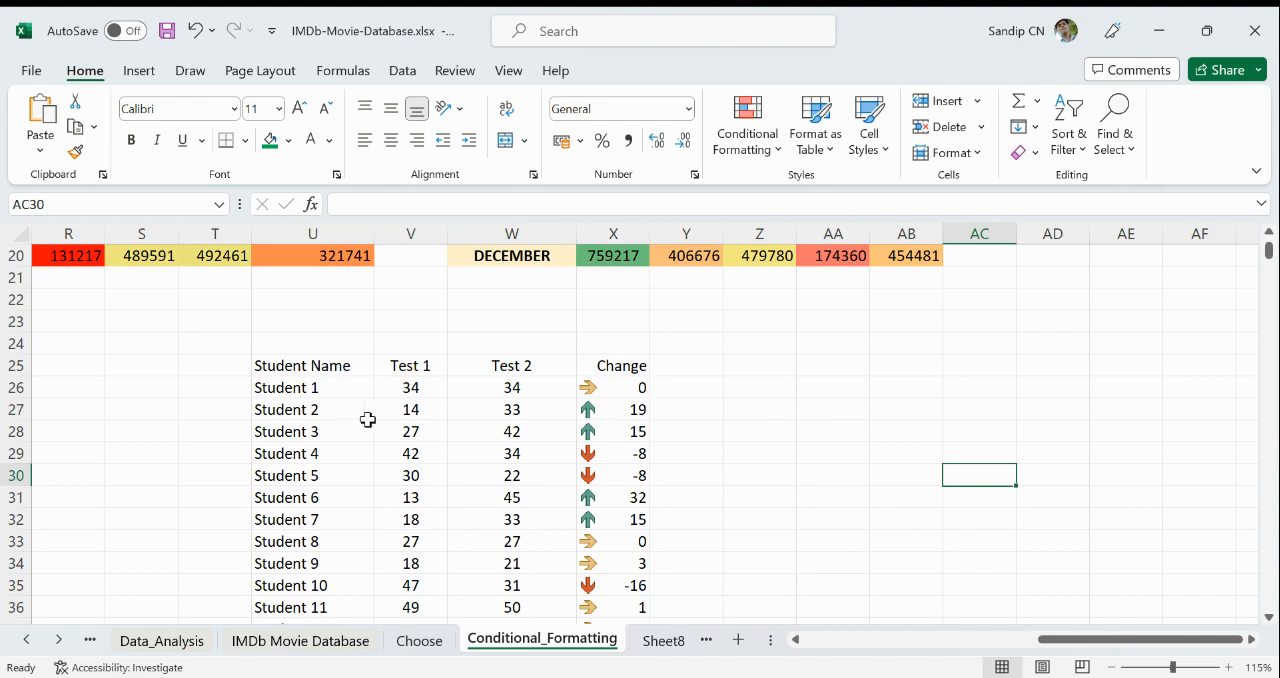
left_click(320, 410)
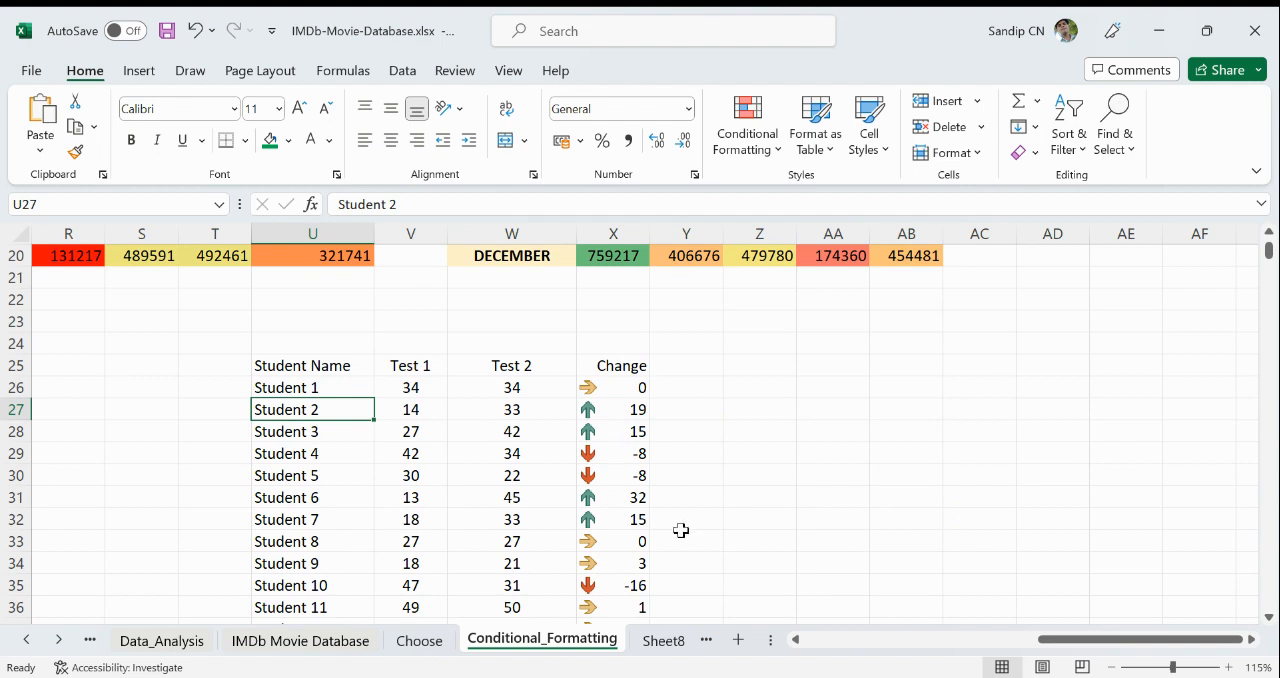
scroll(681, 530, "down", 3)
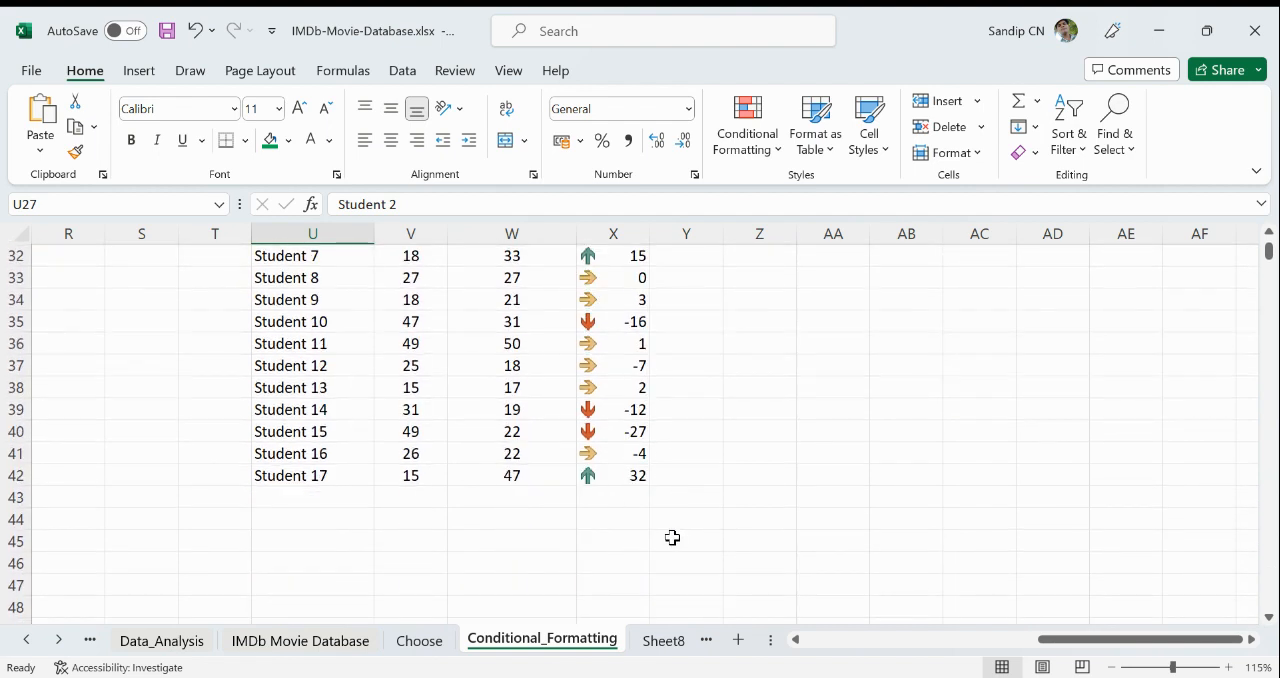
scroll(672, 538, "up", 1)
scroll(672, 538, "up", 2)
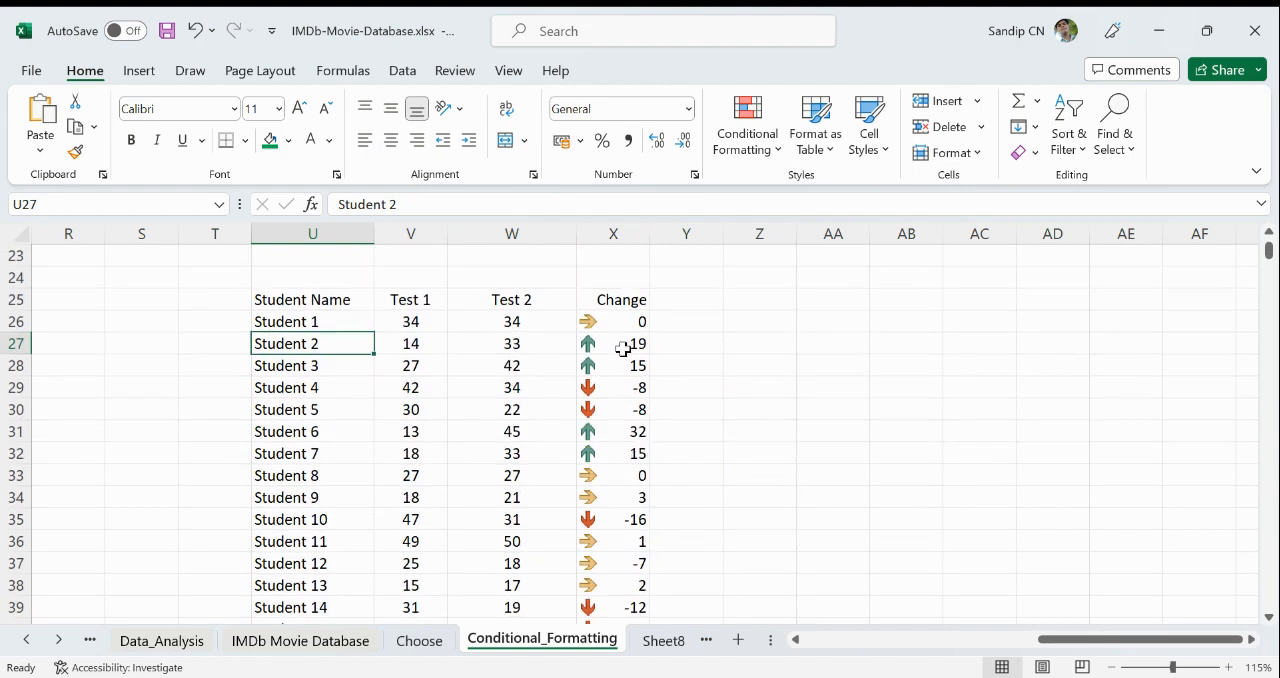
left_click(610, 322)
left_click(615, 393)
left_click(619, 432)
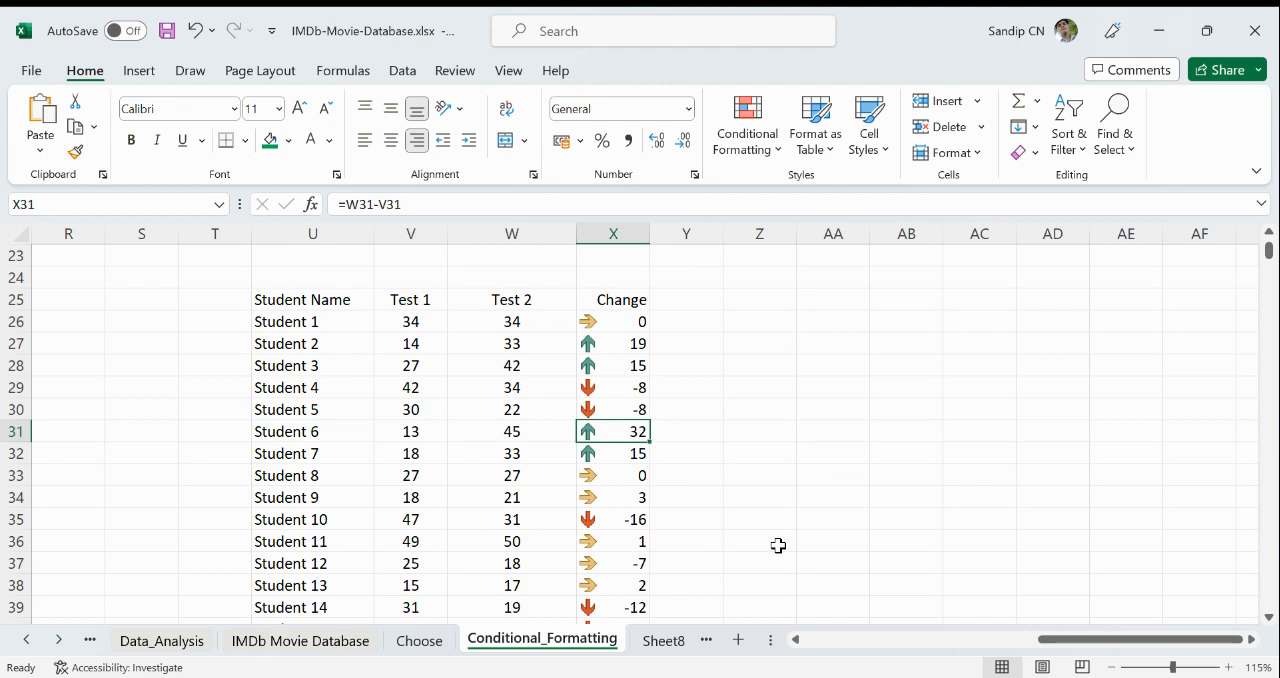
key("Tab")
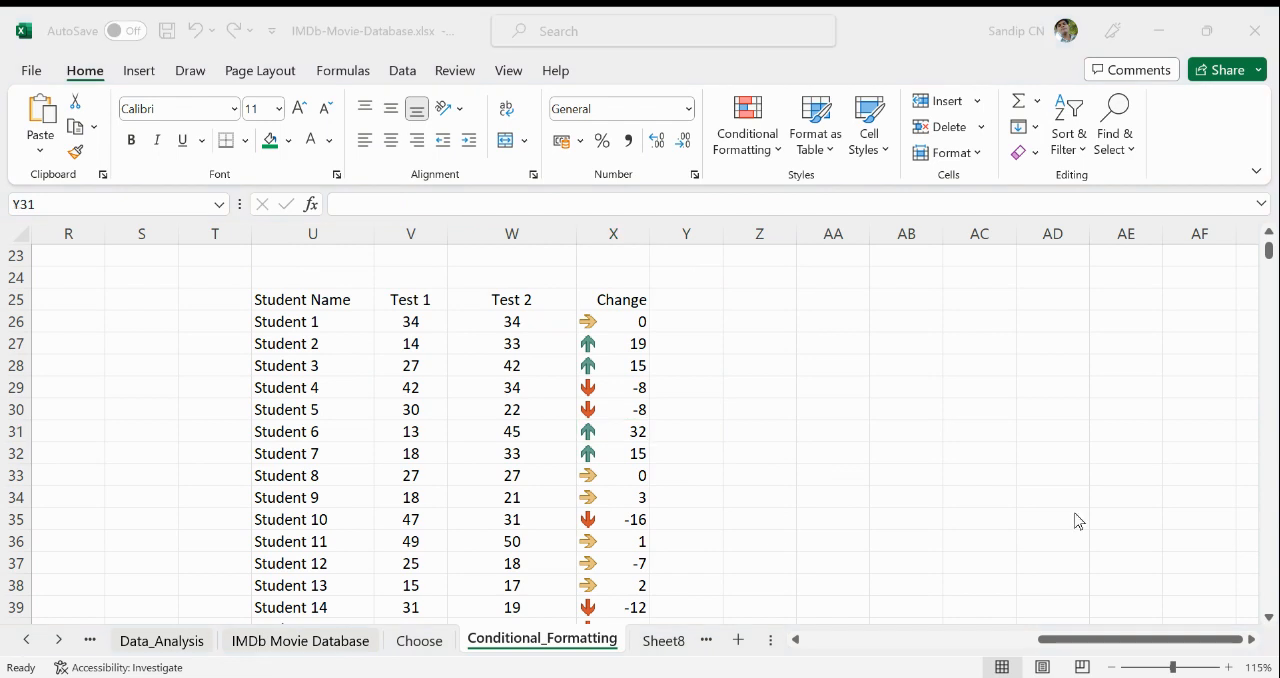
- Clear the conditional formatting rules from the Change values in X26:X42
left_click(619, 320)
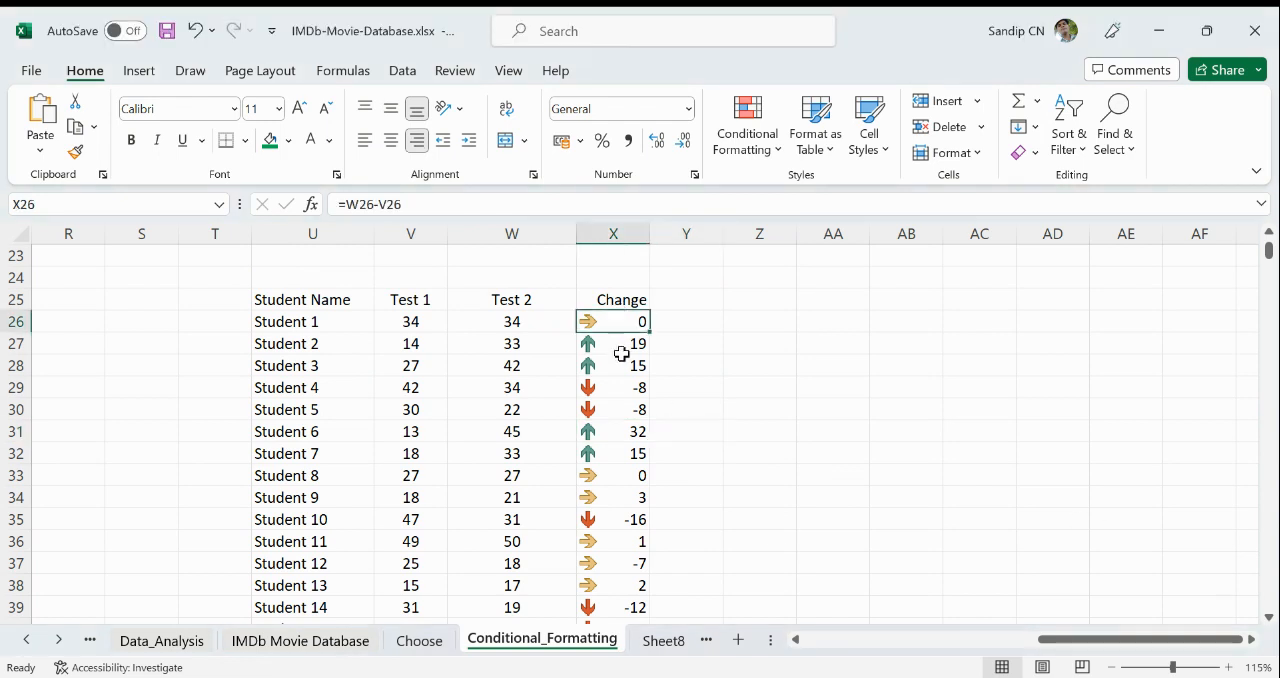
key("ctrl+shift+Down")
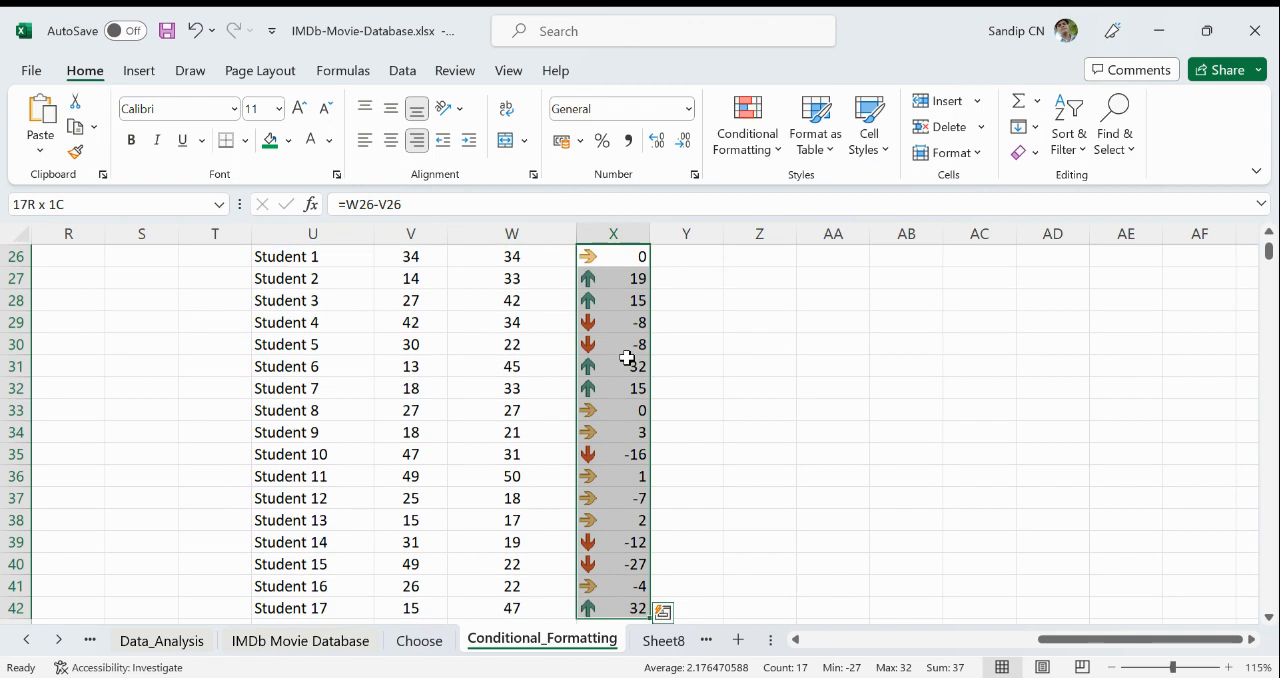
scroll(700, 322, "up", 2)
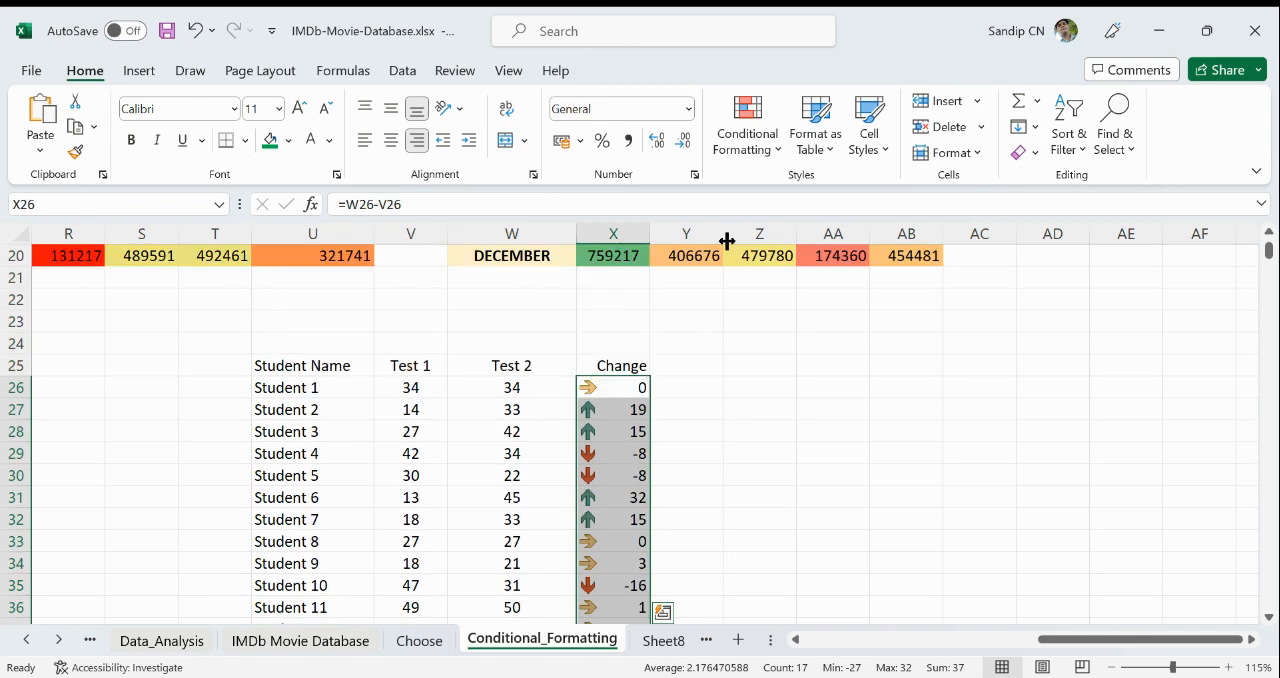
scroll(726, 243, "down", 1)
left_click(754, 157)
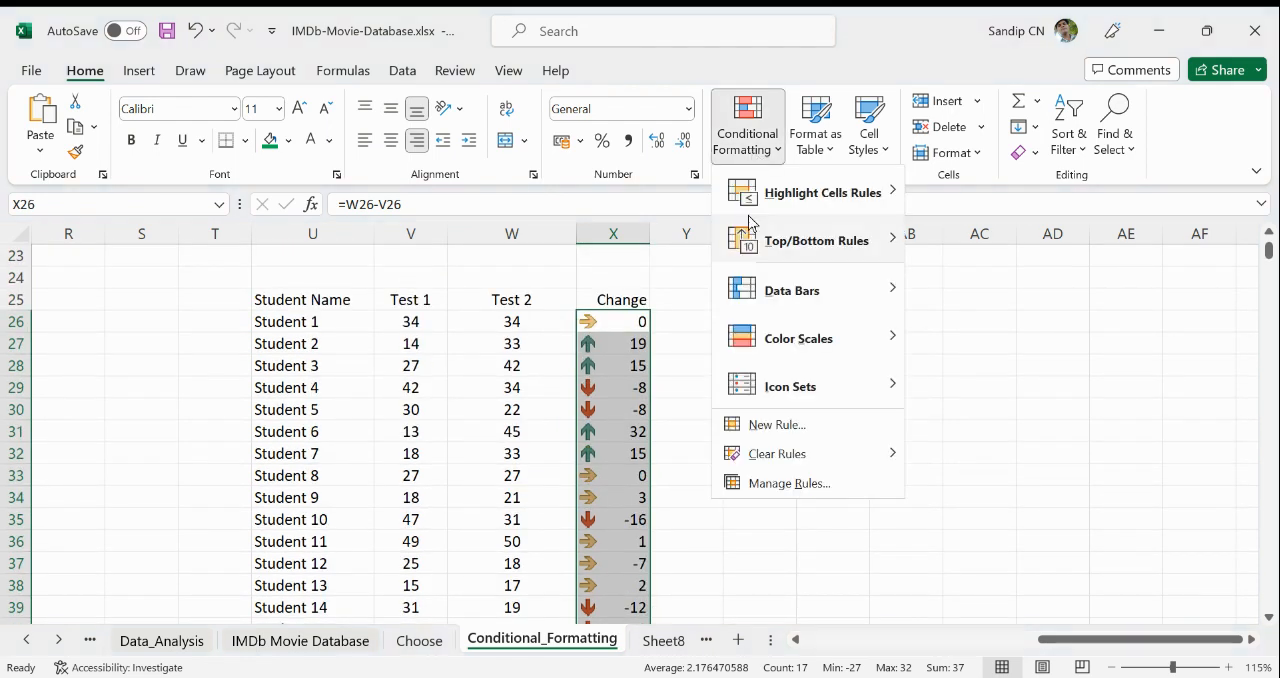
mouse_move(790, 453)
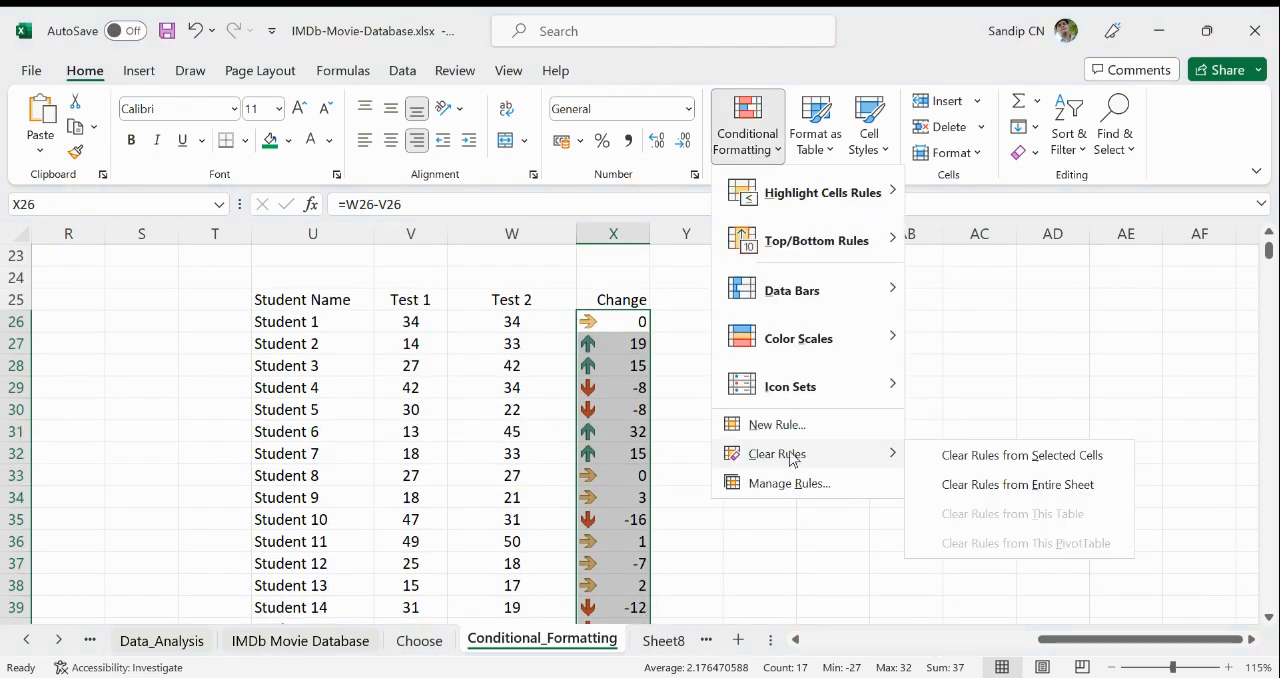
left_click(1050, 463)
left_click(857, 477)
- Add the column header Trend in Y25, beside the Change header
left_click(690, 298)
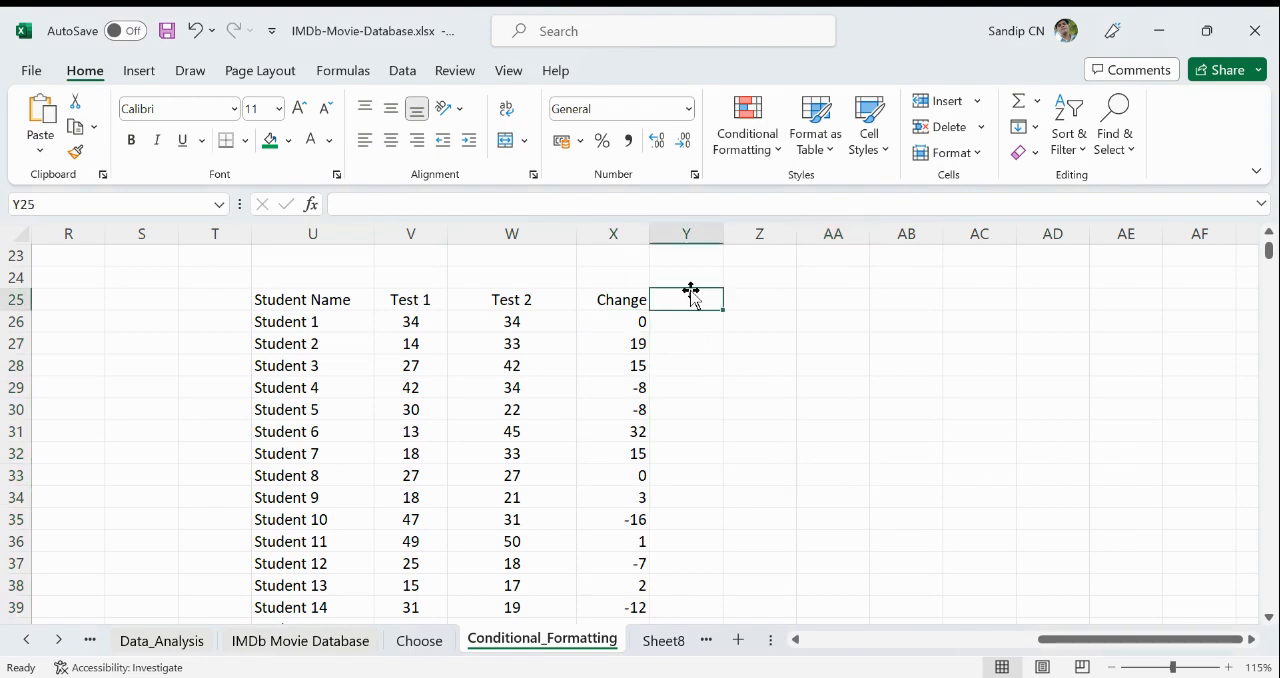
type("Tr")
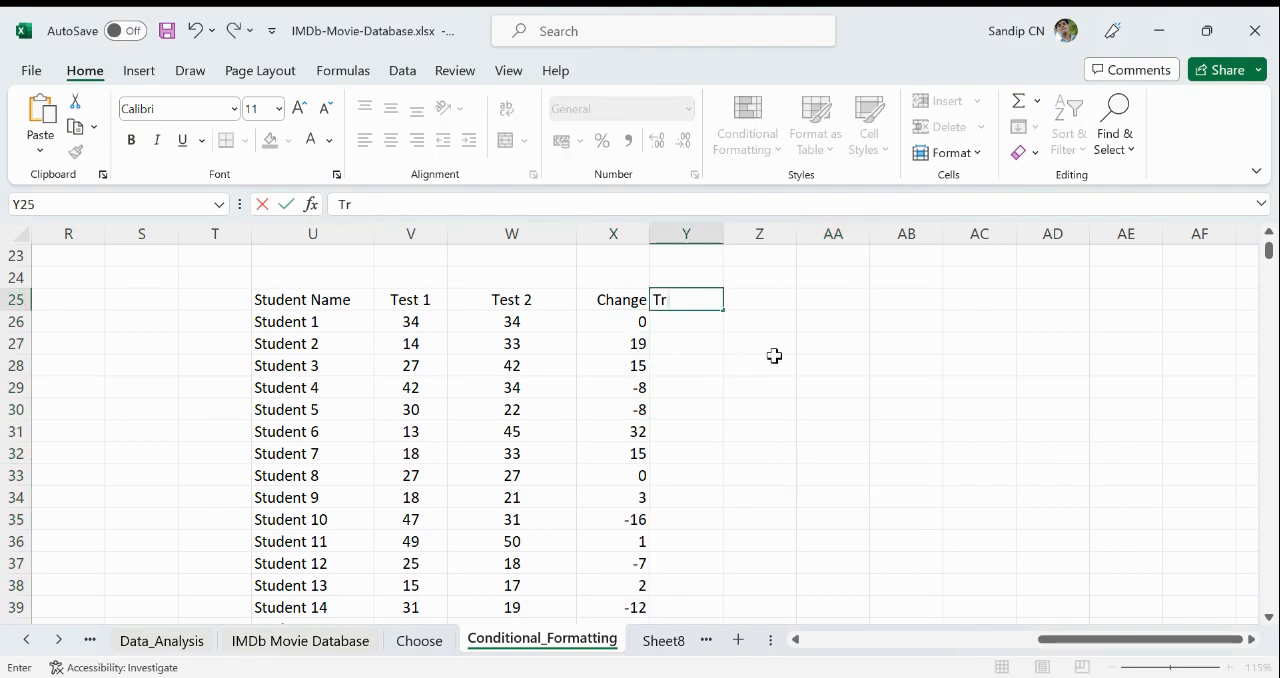
type("end")
key("Return")
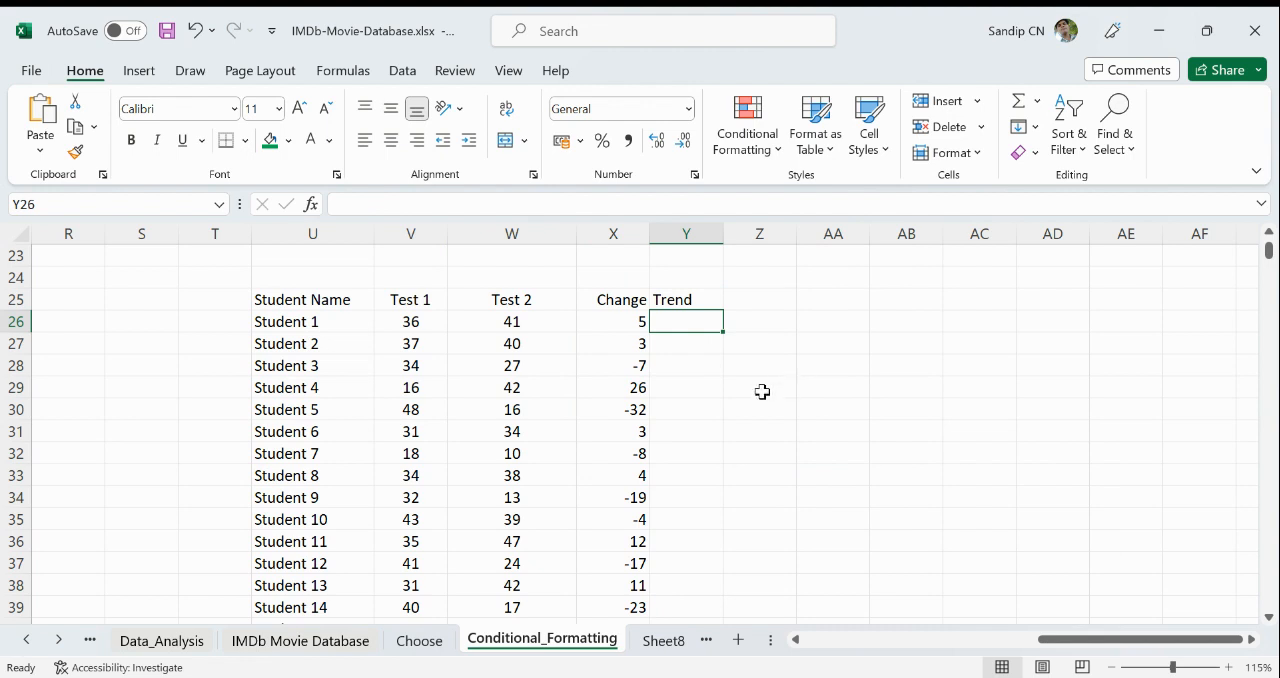
- Enter =X26 in Y26 to repeat the change value and fill the formula down to Y42
type("=")
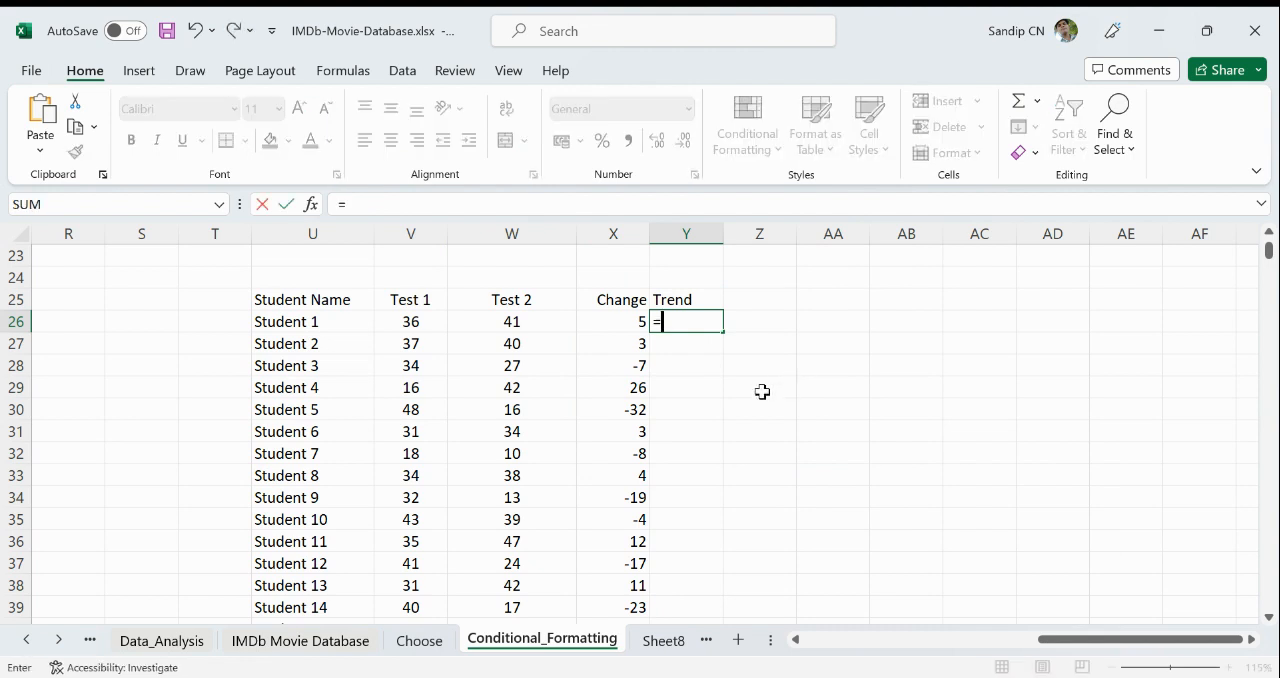
left_click(632, 320)
key("Return")
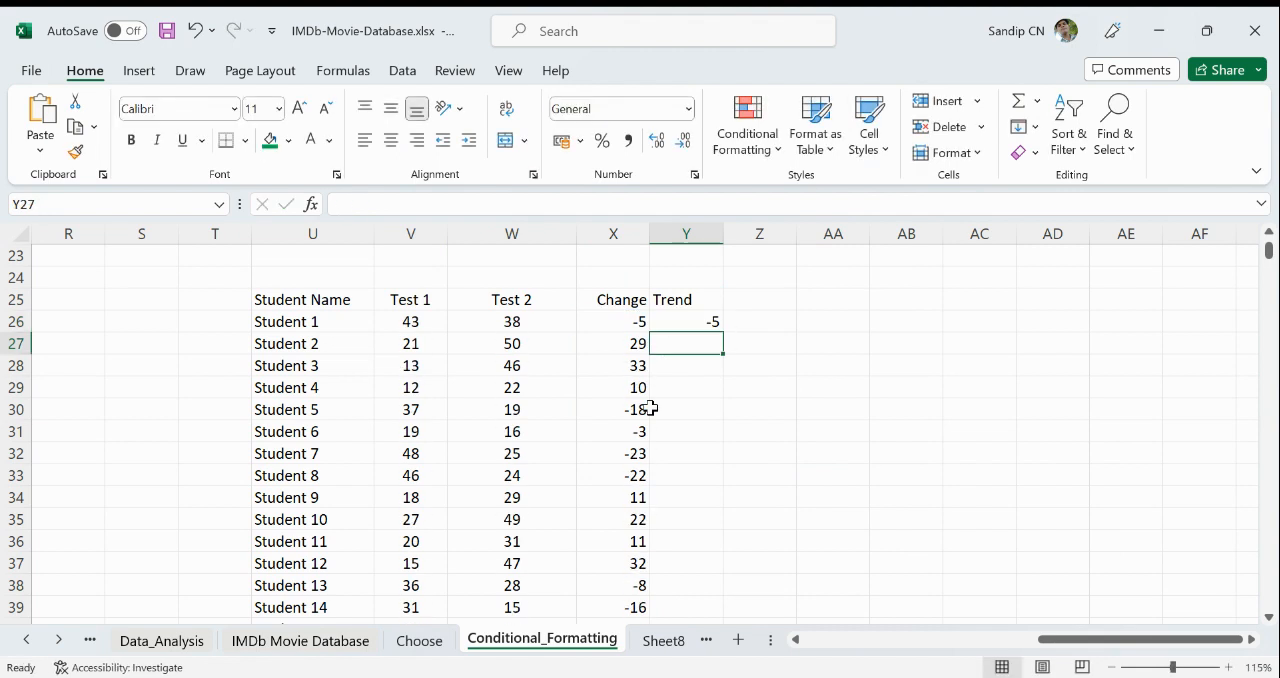
left_click(711, 318)
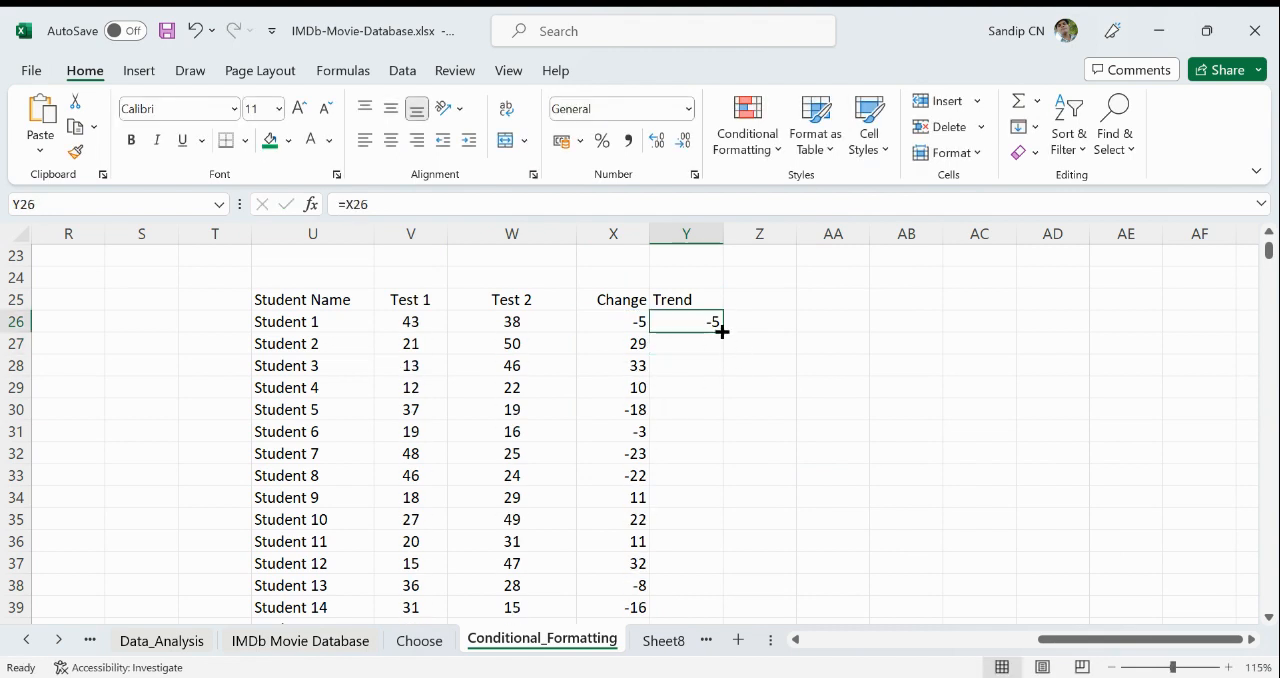
double_click(722, 331)
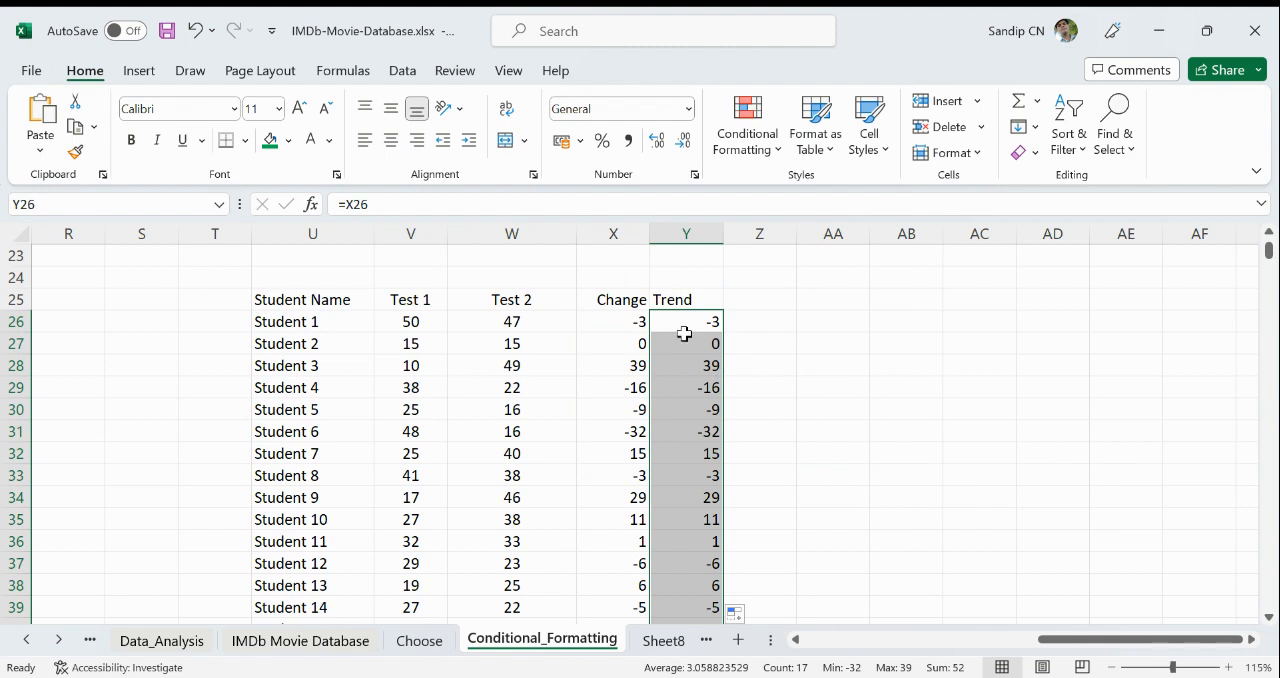
- Center the Trend values in Y26:Y42 and apply the three colored arrows icon set to them
left_click_drag(694, 321, 709, 560)
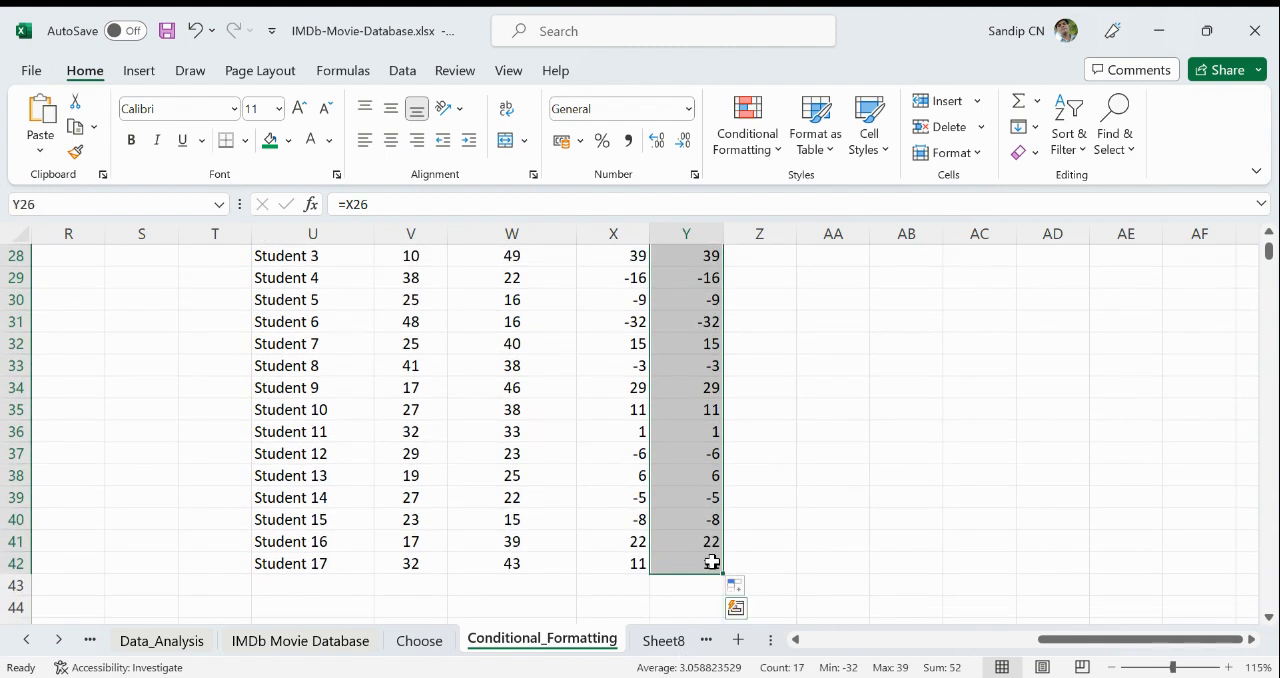
scroll(660, 514, "up", 2)
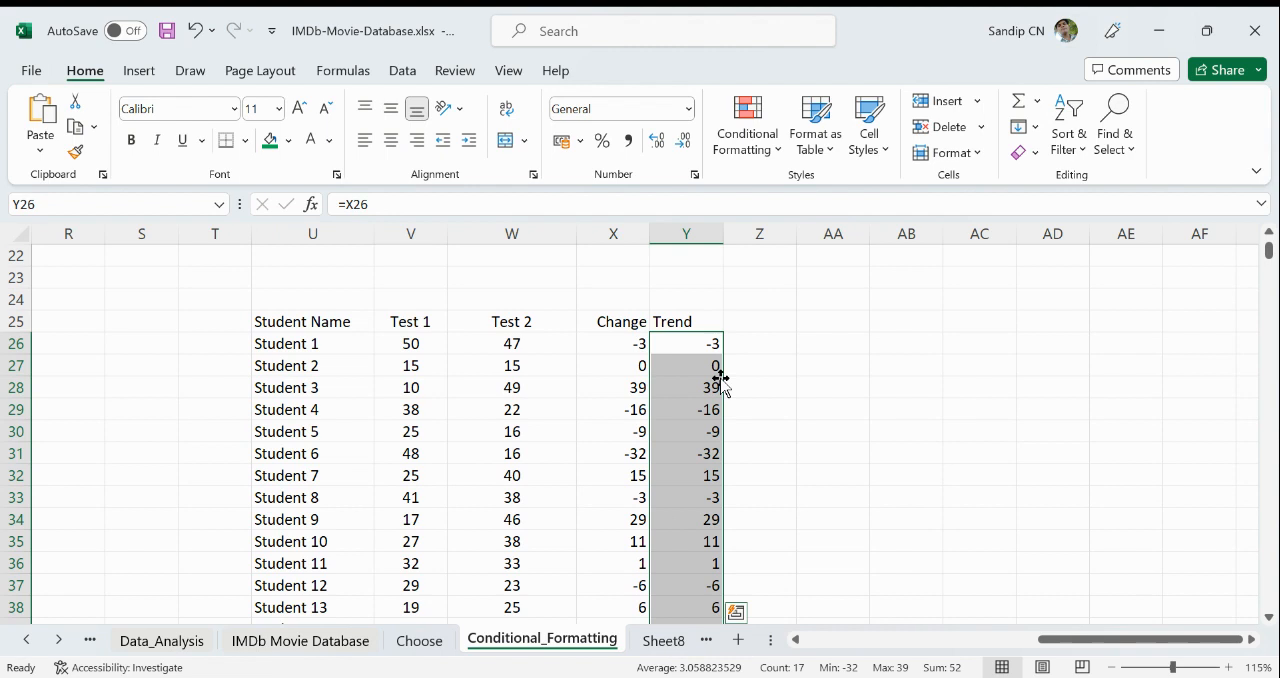
left_click(391, 139)
left_click(762, 150)
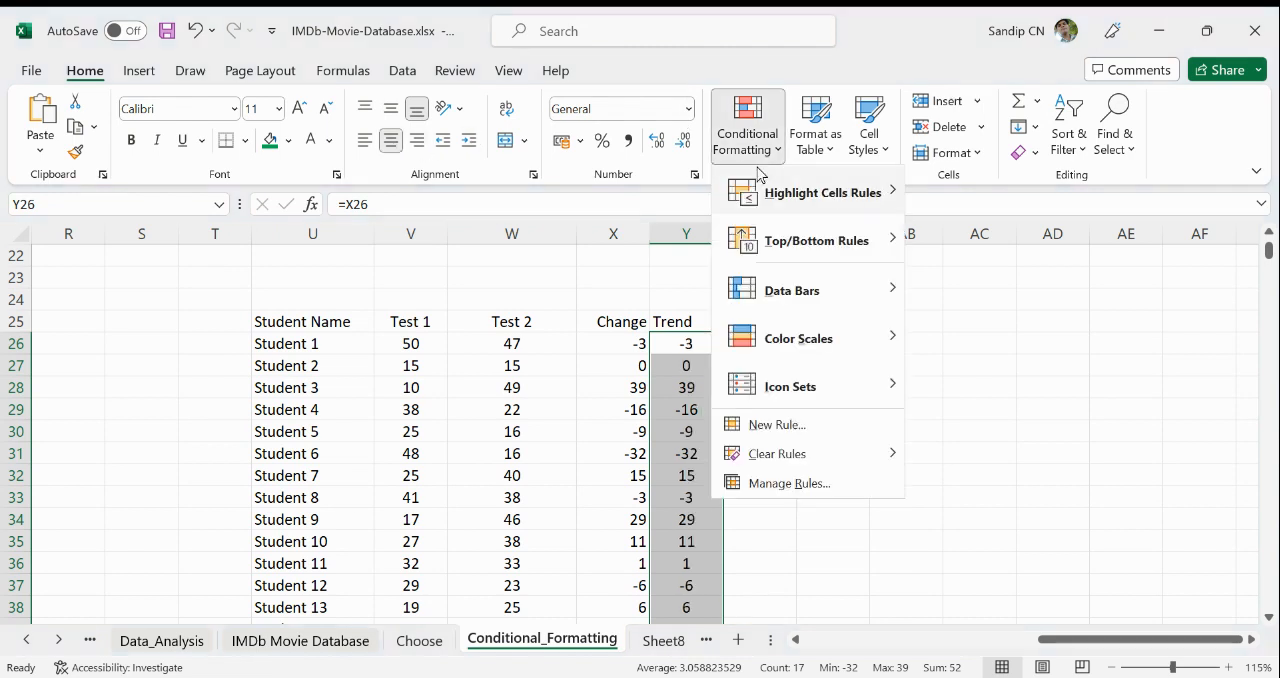
mouse_move(785, 392)
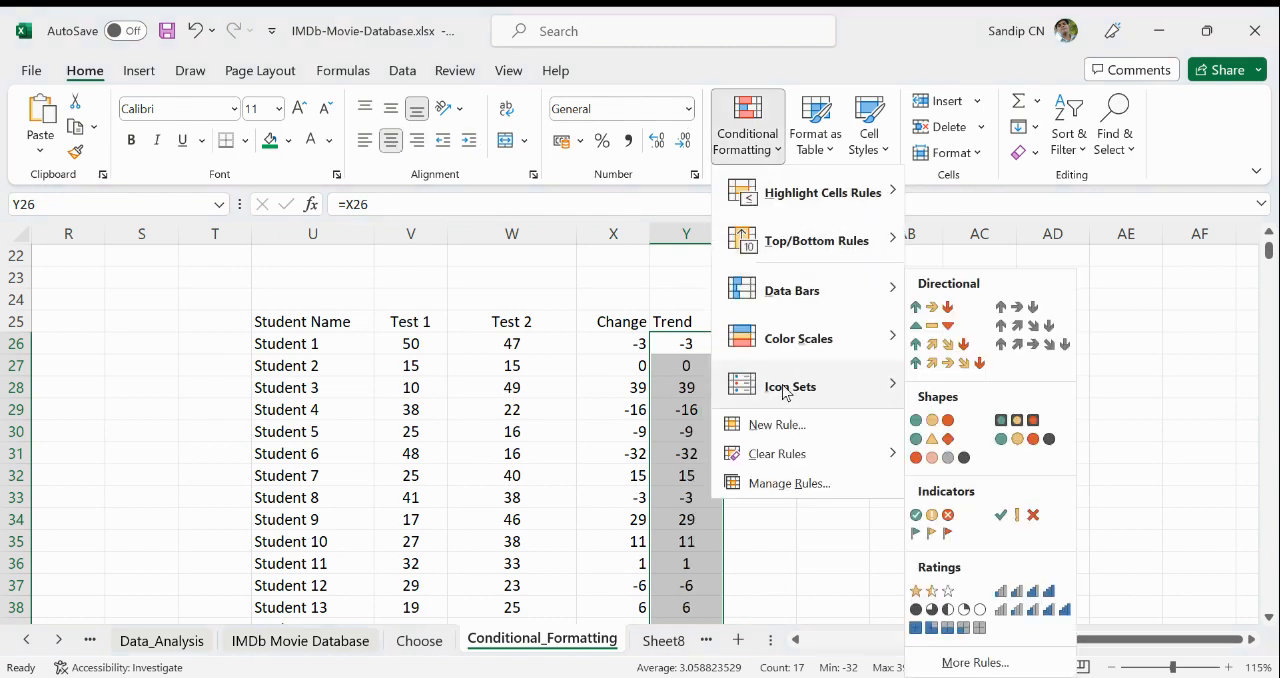
left_click(955, 309)
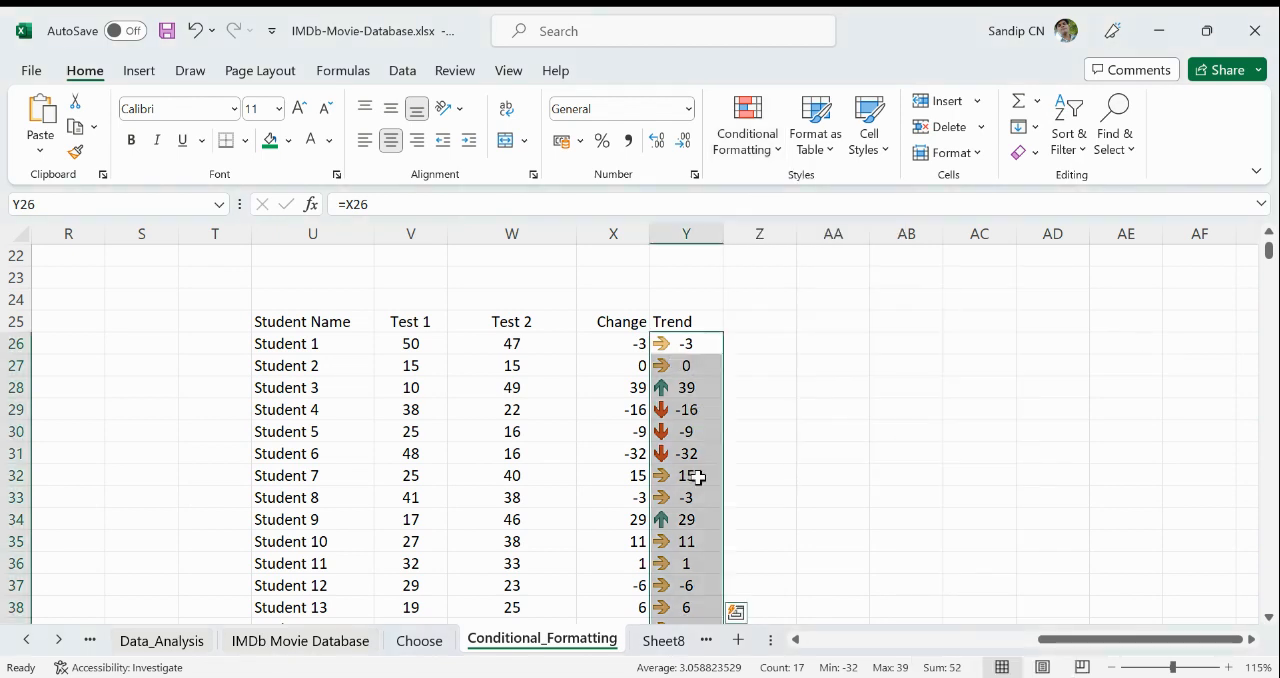
- Edit the icon set rule on Y26:Y42 to show only the icons without numbers, and widen column Y
left_click(751, 152)
left_click(765, 482)
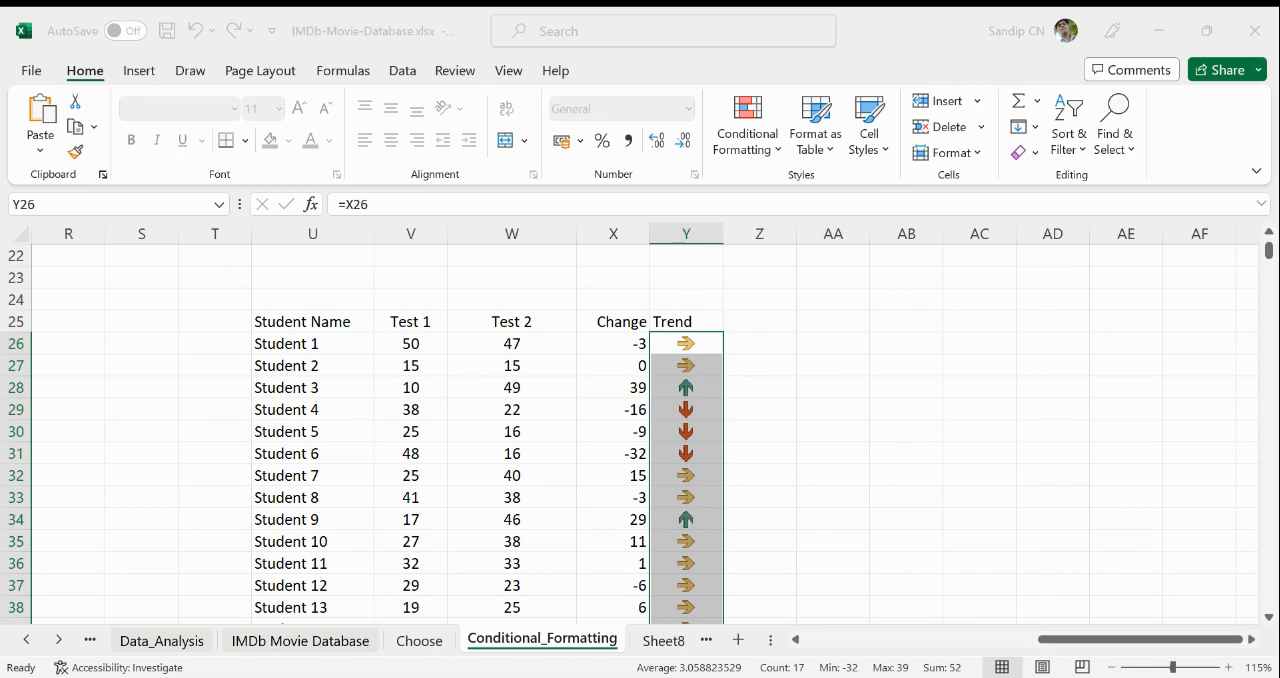
left_click(921, 493)
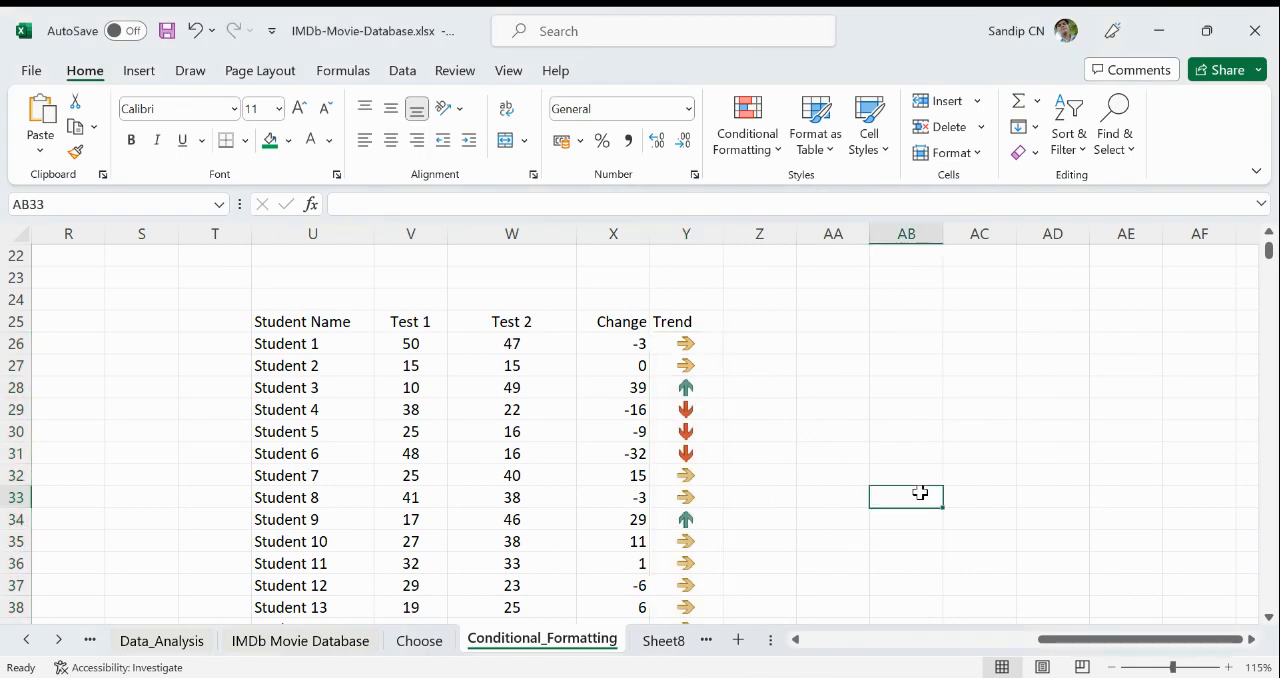
left_click_drag(722, 237, 768, 246)
- Compare the Trend arrows with the Change values for the students in rows 26 to 31
left_click(609, 344)
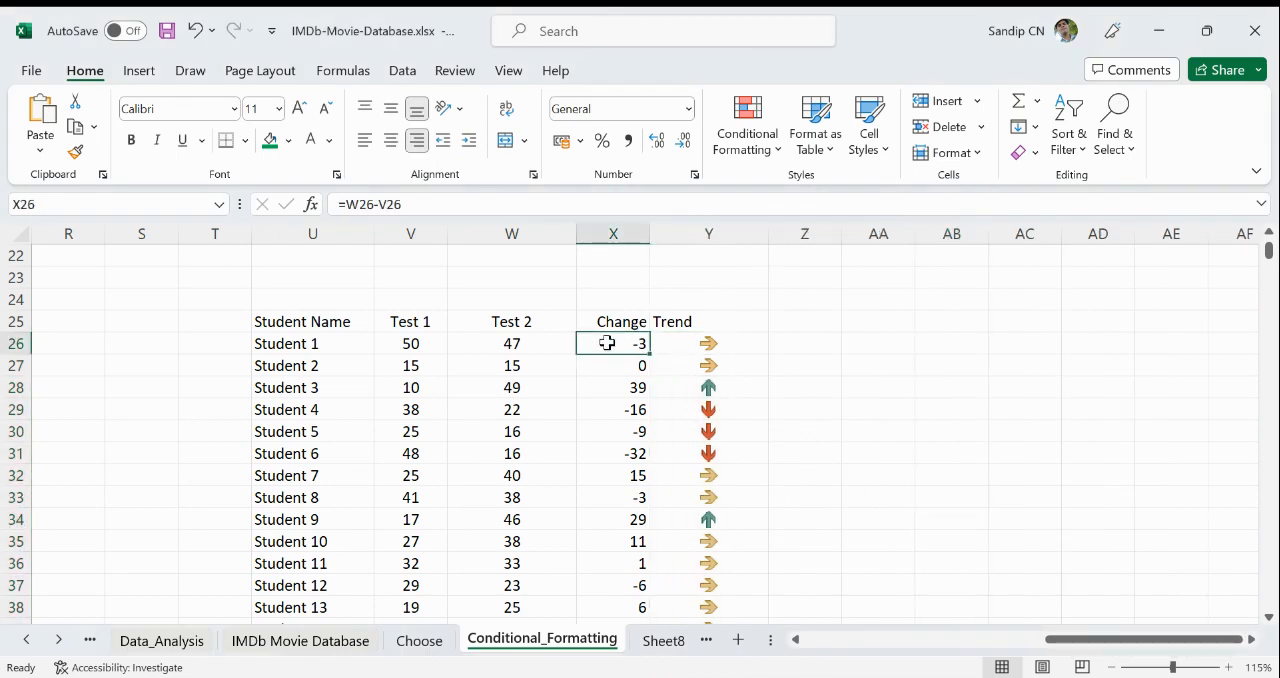
left_click(728, 350)
left_click(721, 378)
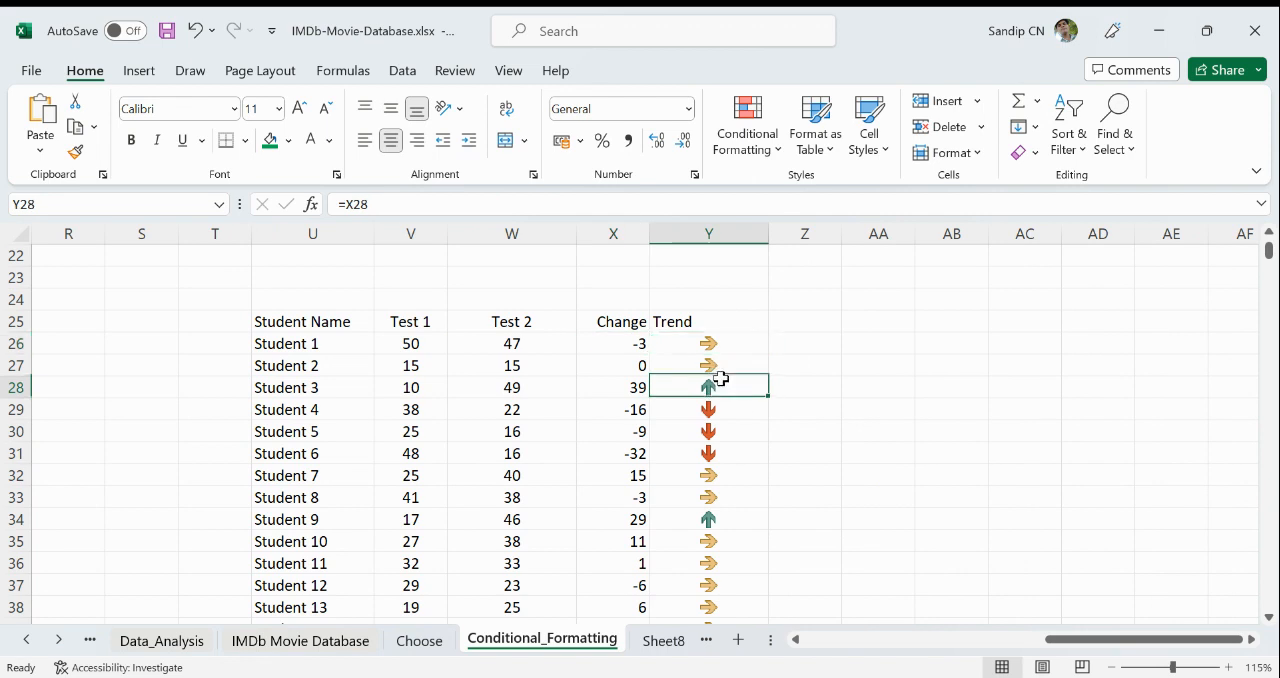
left_click(733, 431)
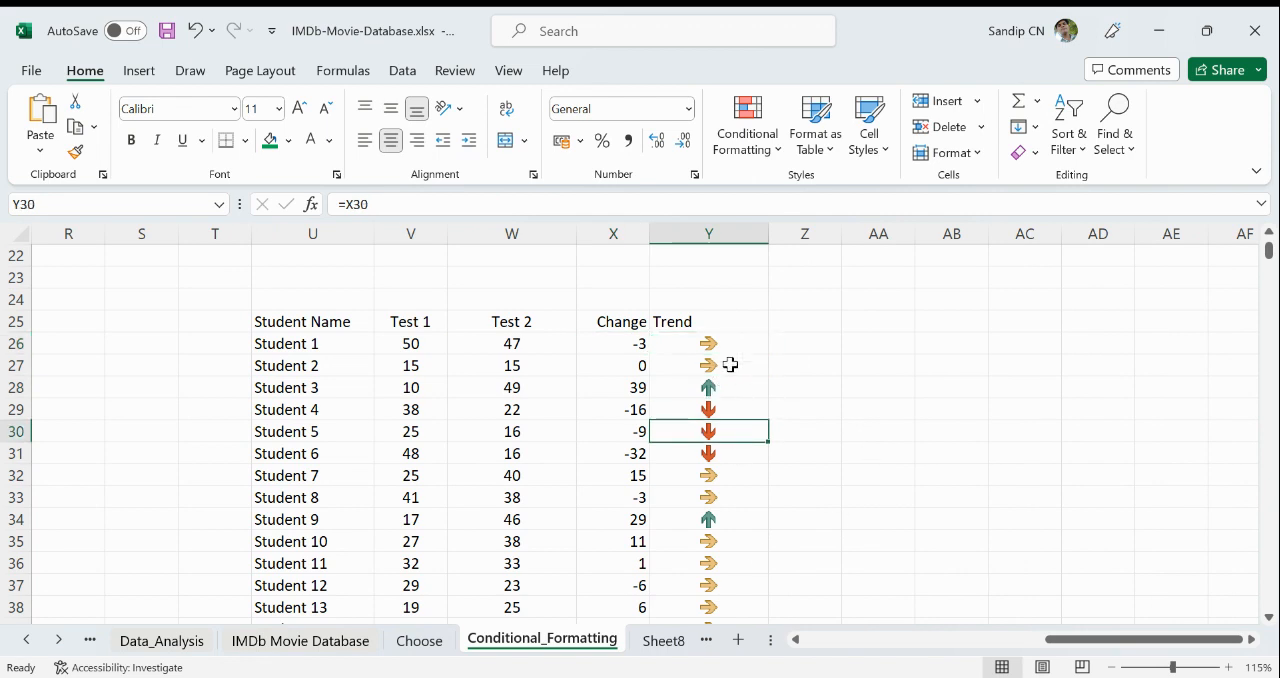
left_click(755, 450)
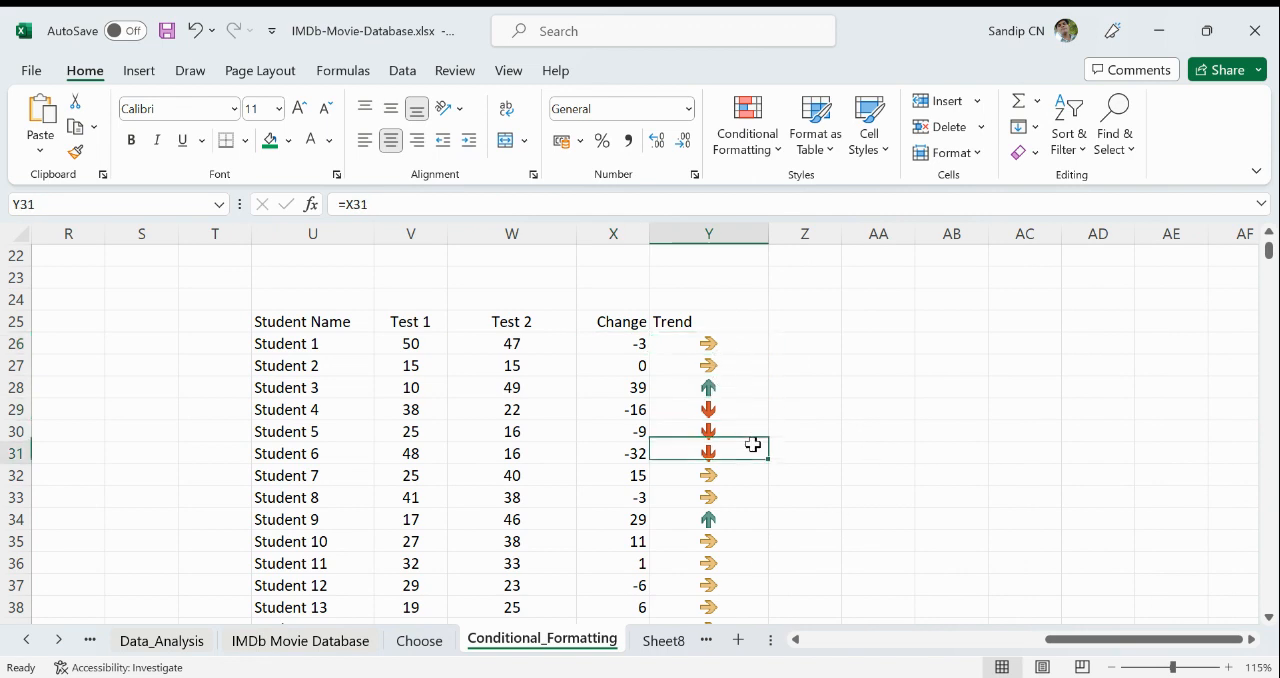
left_click(849, 524)
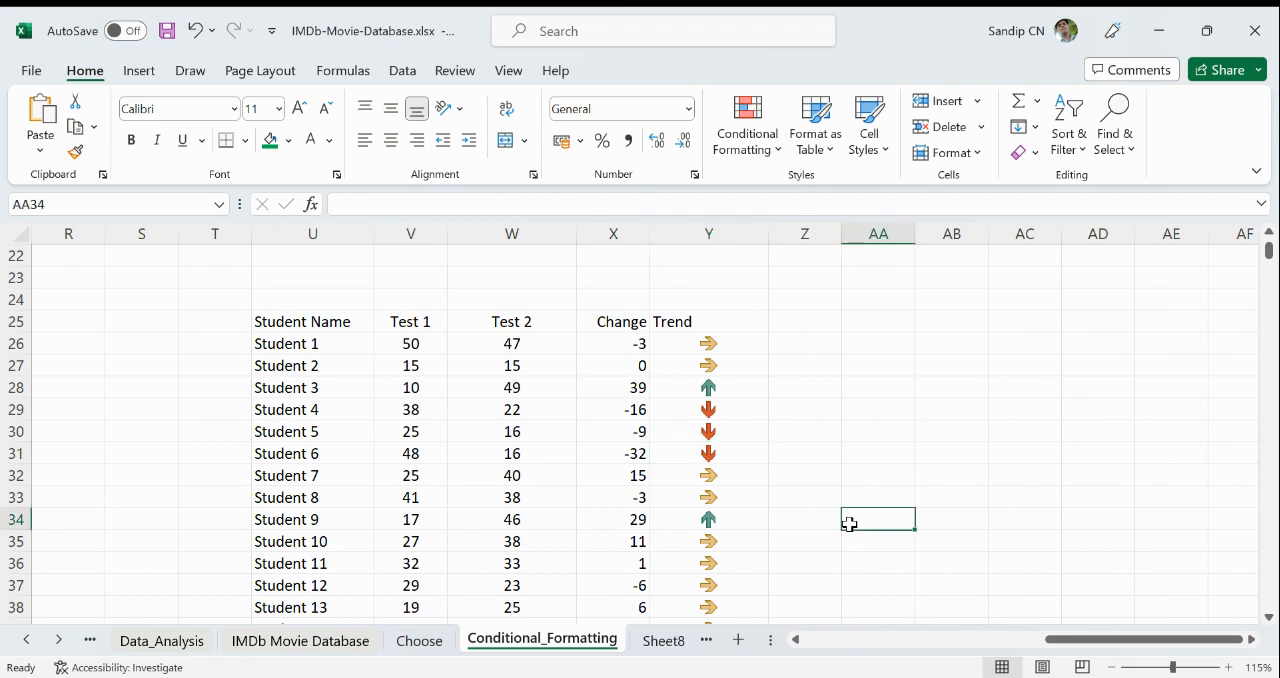